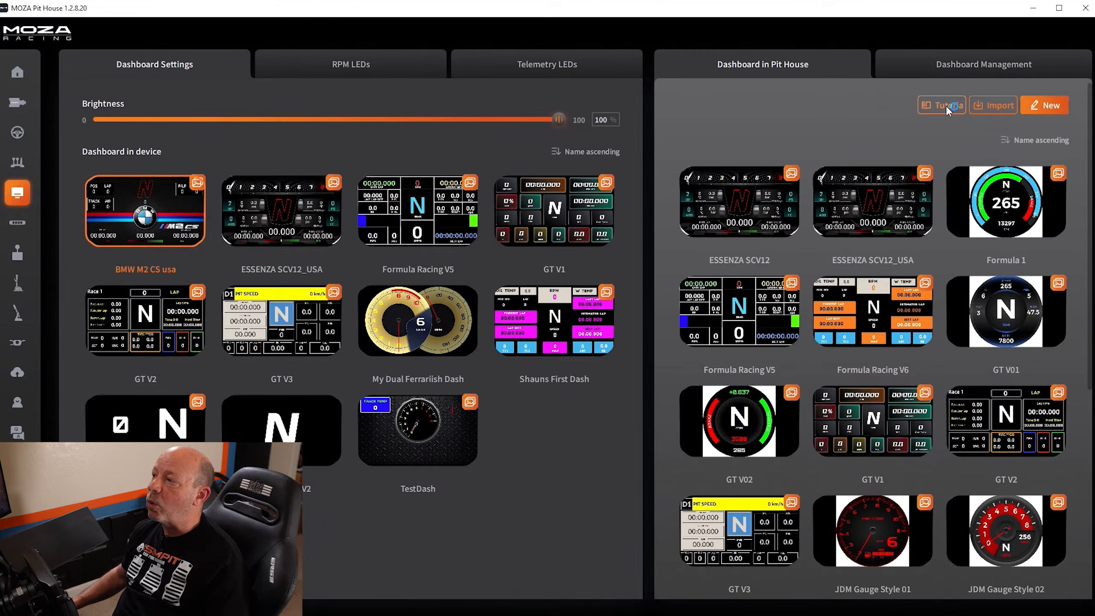
# Step: Open the MOZA Dash Studio tutorial and read through its sections on creating dashboards, uploading them and binding telemetry to text
pyautogui.scroll(-12, 442, 254)
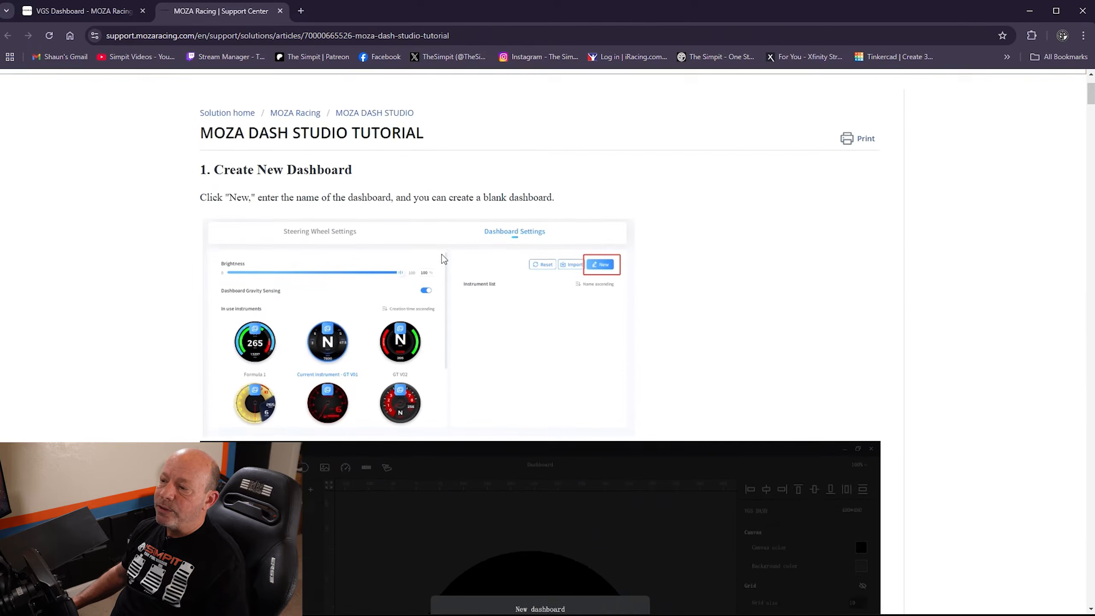
pyautogui.scroll(-15, 484, 262)
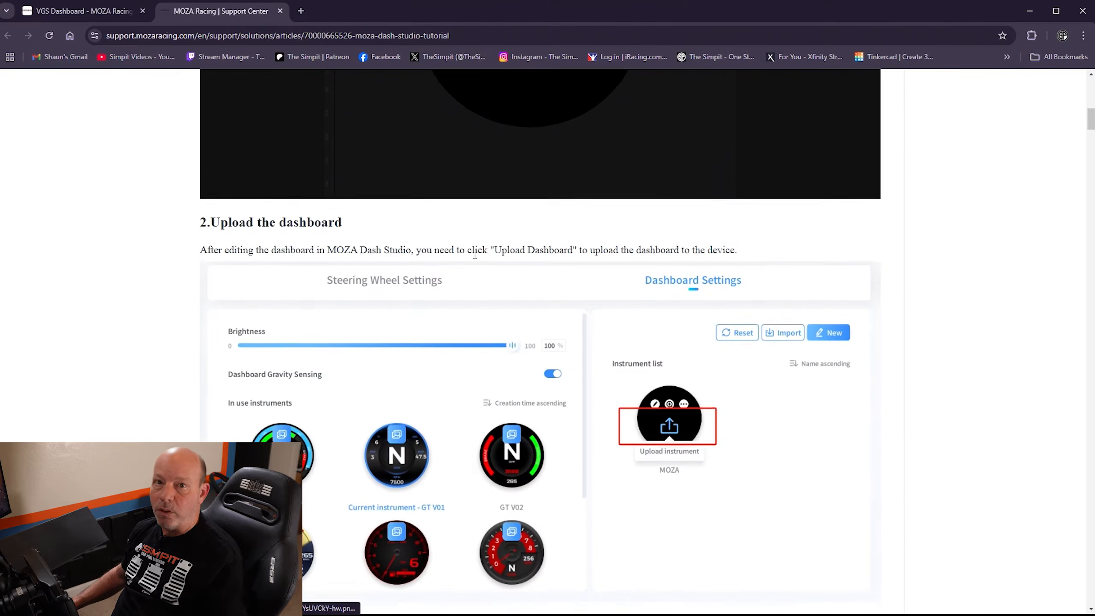
pyautogui.scroll(-9, 475, 259)
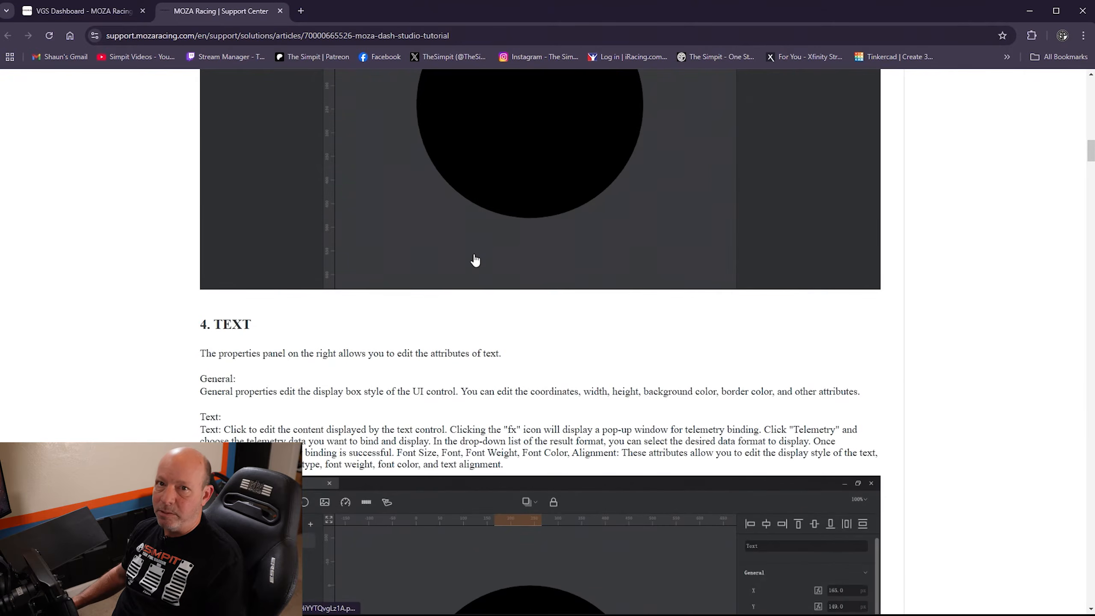
pyautogui.scroll(-10, 491, 279)
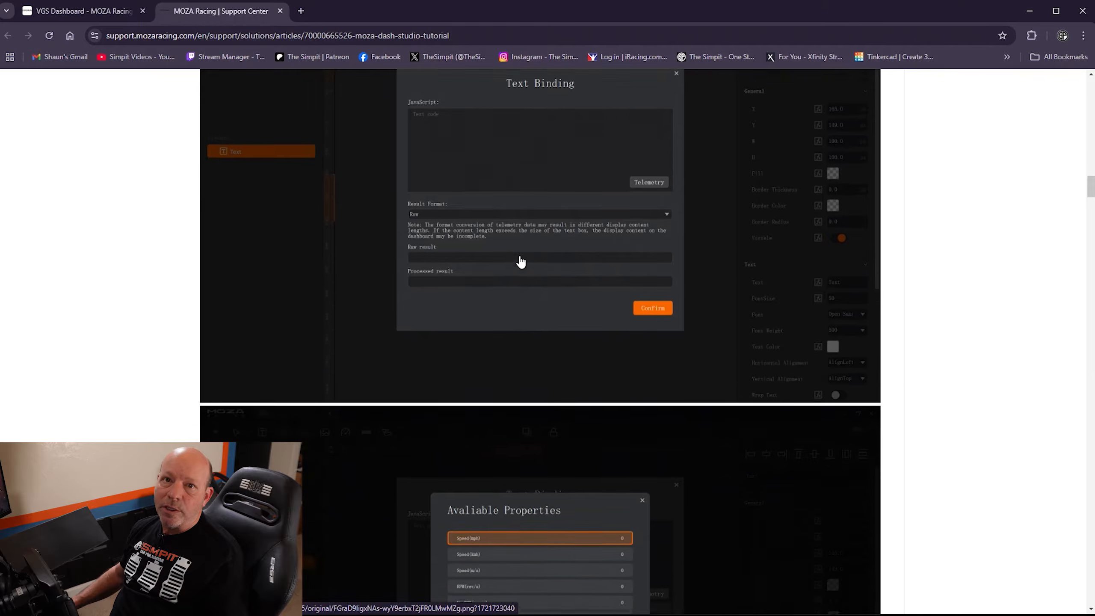
pyautogui.scroll(-8, 518, 258)
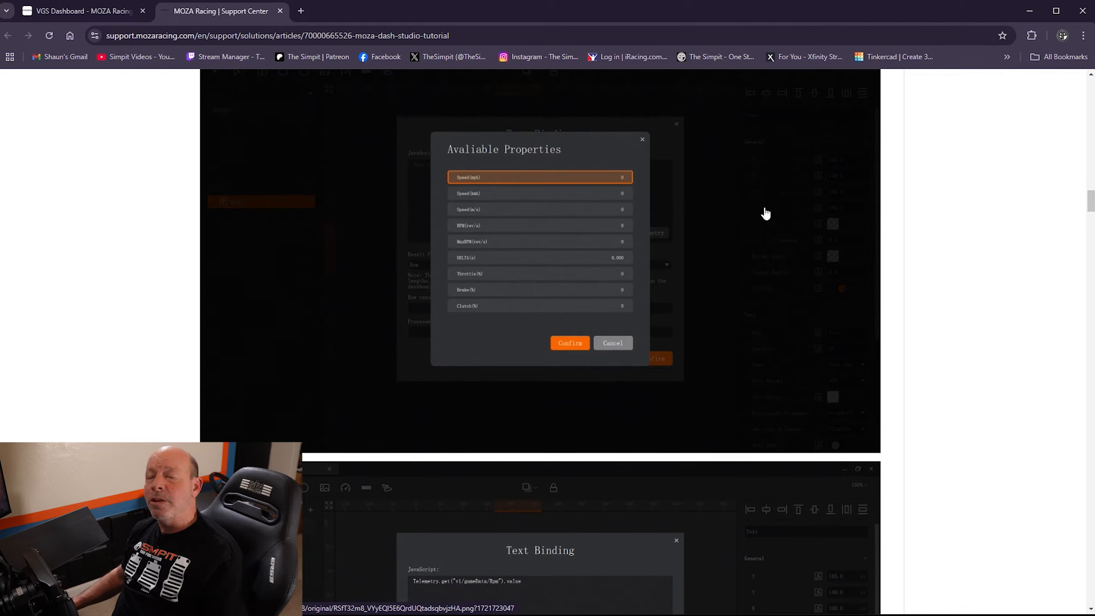
# Step: Browse the community dashboards on the MOZA Racing dashcommunity page
pyautogui.click(91, 9)
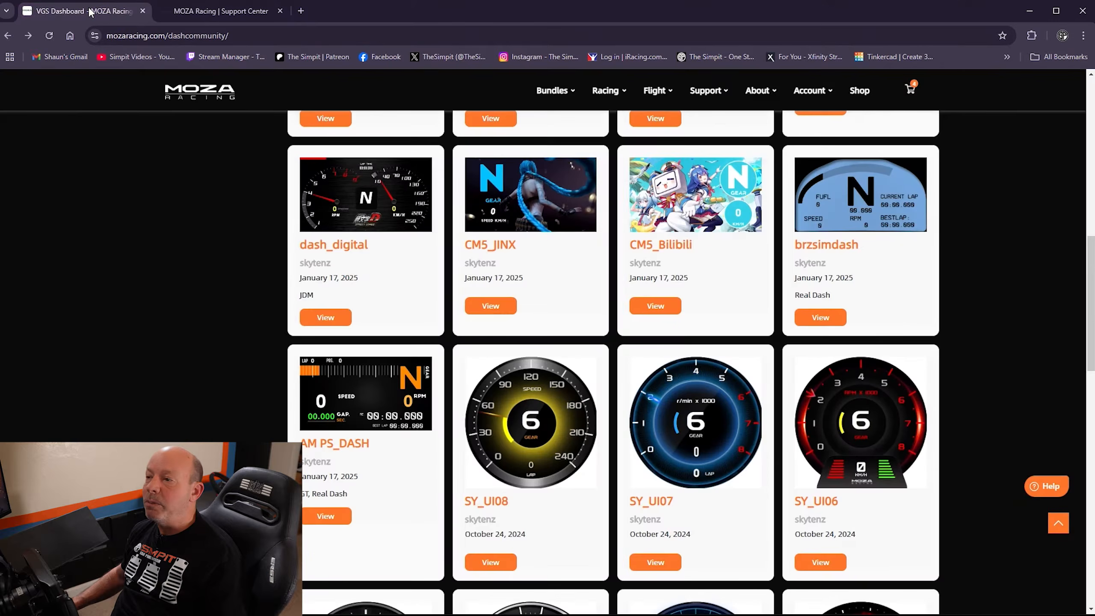
pyautogui.scroll(8, 682, 272)
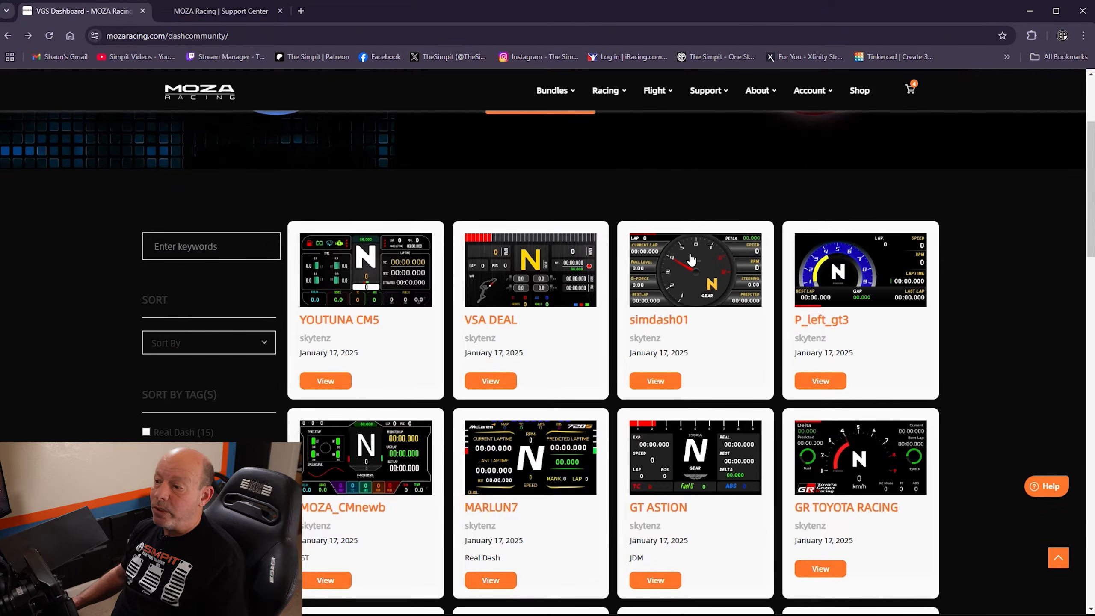
pyautogui.scroll(-3, 690, 261)
pyautogui.scroll(-15, 690, 261)
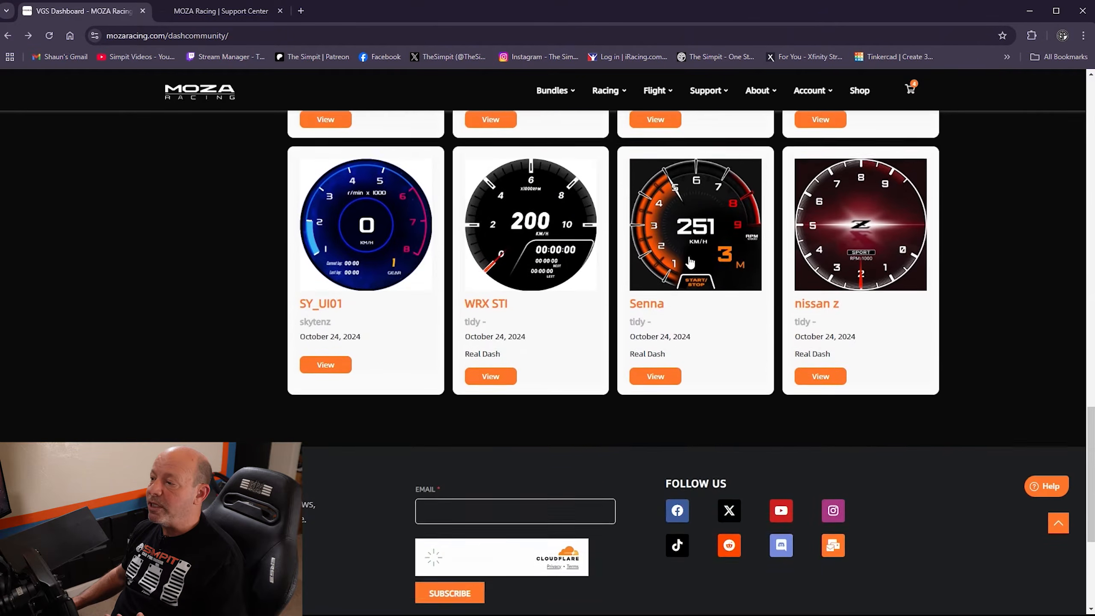
pyautogui.scroll(14, 690, 261)
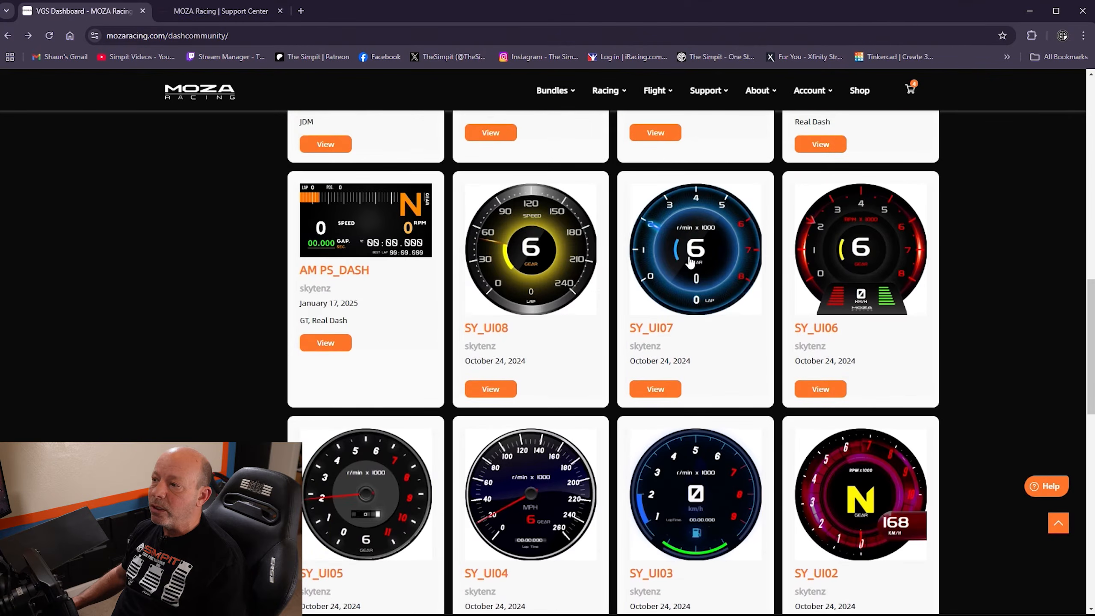
pyautogui.scroll(3, 678, 259)
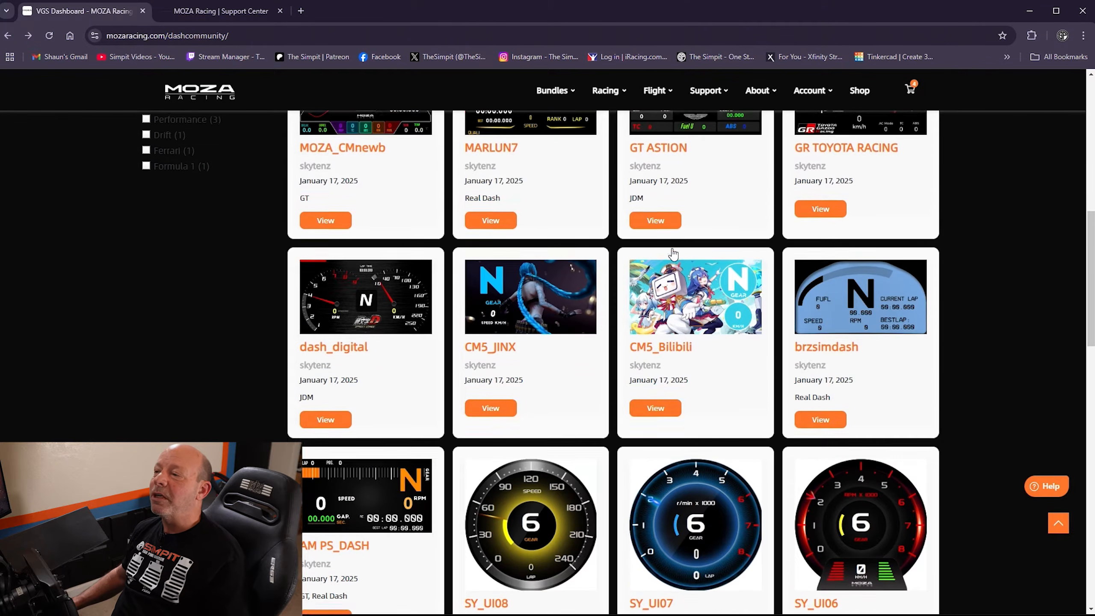
pyautogui.scroll(-3, 666, 297)
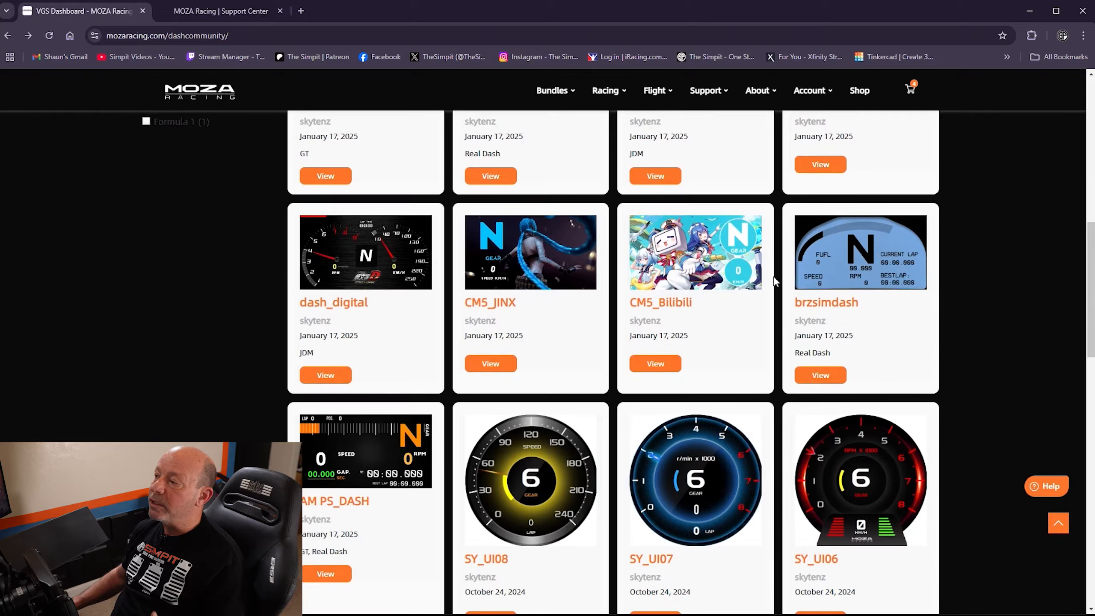
pyautogui.scroll(-3, 931, 431)
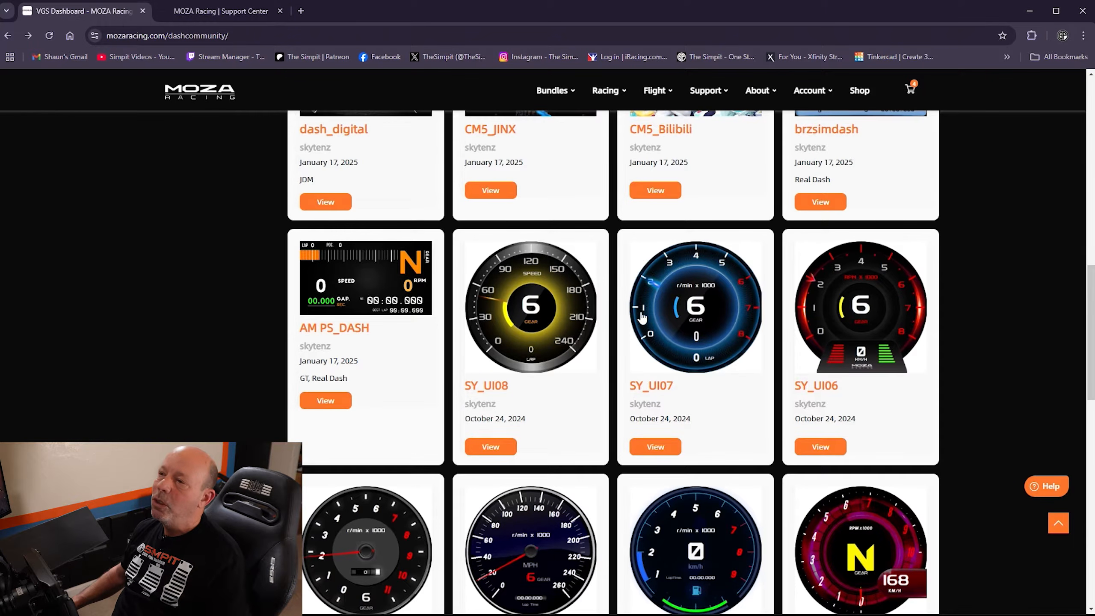
pyautogui.scroll(1, 392, 236)
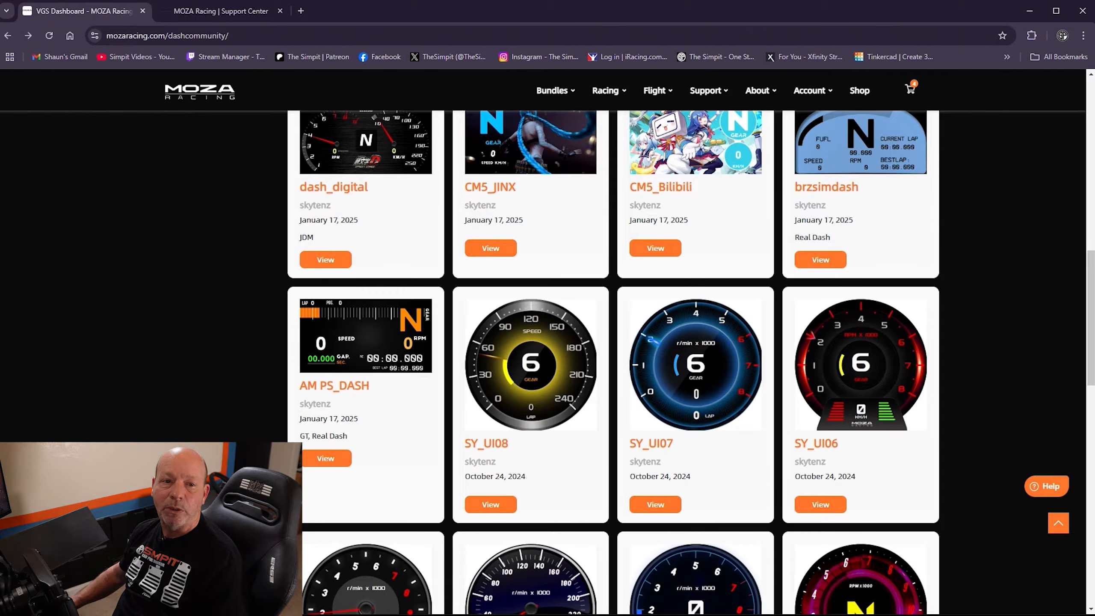
# Step: Switch back to MOZA Pit House and create a new dashboard named Display1
pyautogui.hotkey('alt', 'Tab')
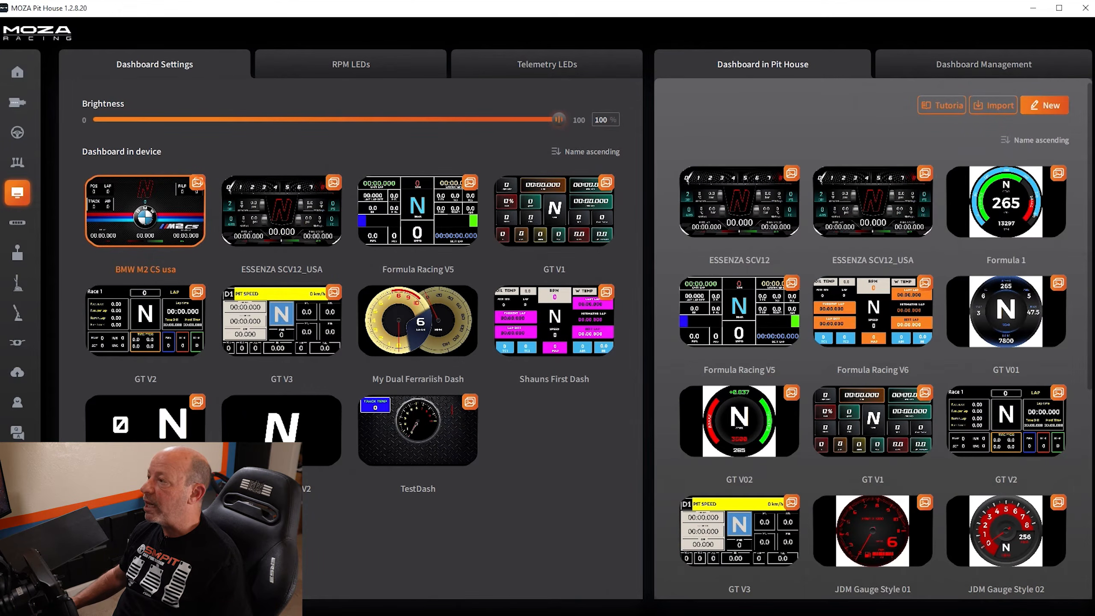
pyautogui.click(1048, 107)
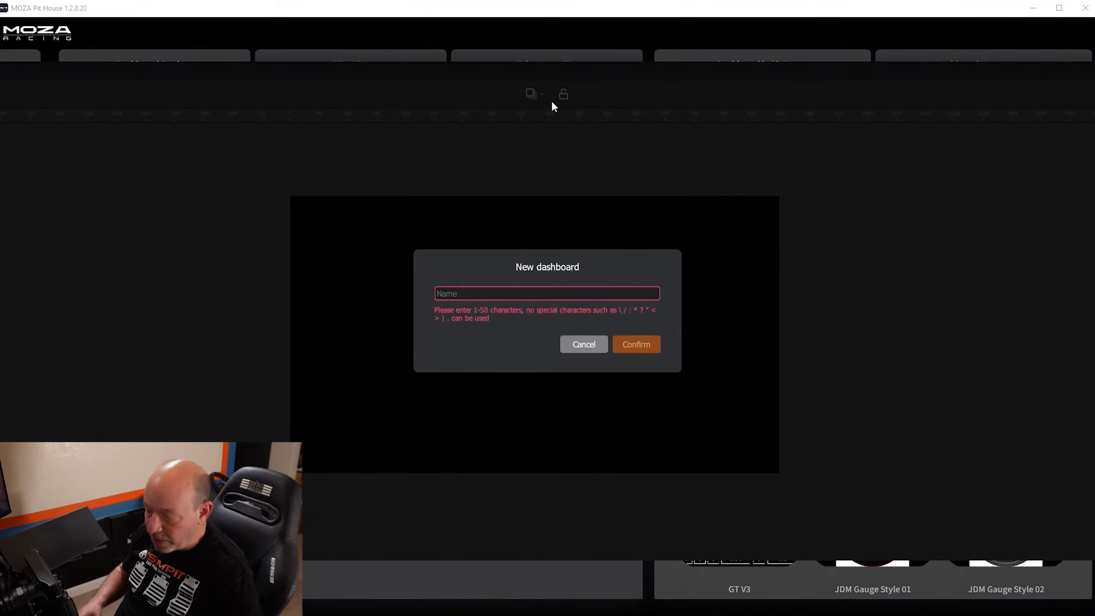
pyautogui.click(473, 294)
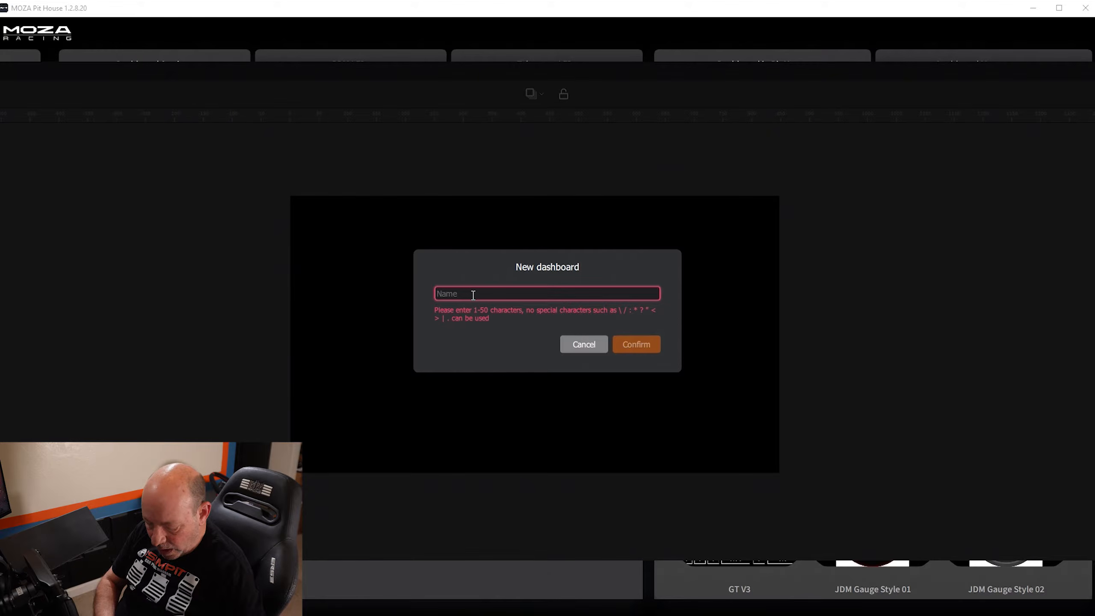
pyautogui.write('Display1')
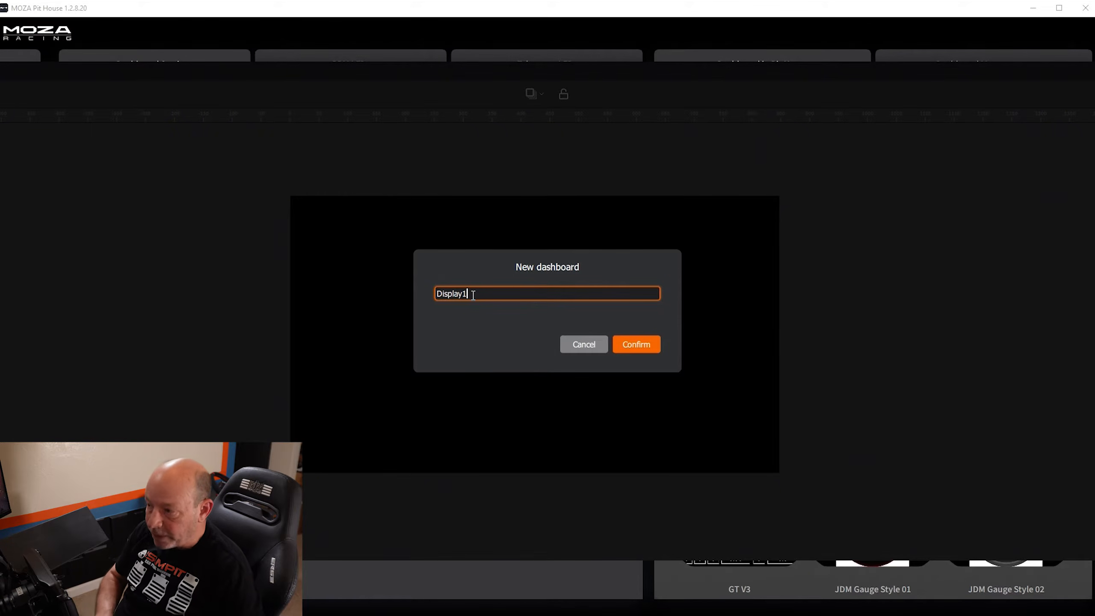
pyautogui.press('Return')
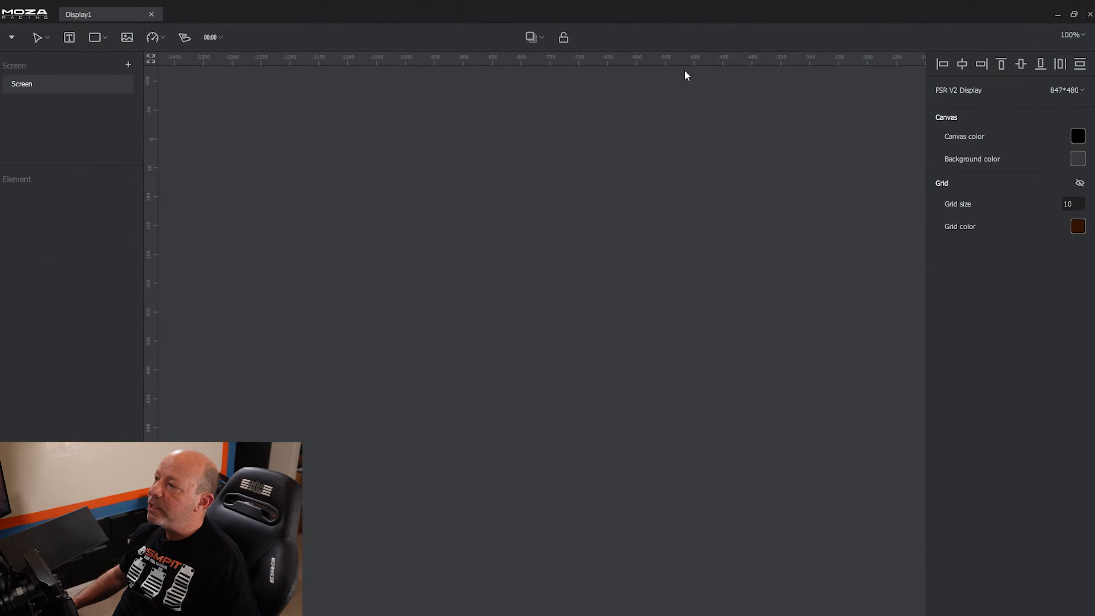
# Step: Set the dashboard's target display to S09 Display with the 1280*720 canvas size
pyautogui.click(1073, 35)
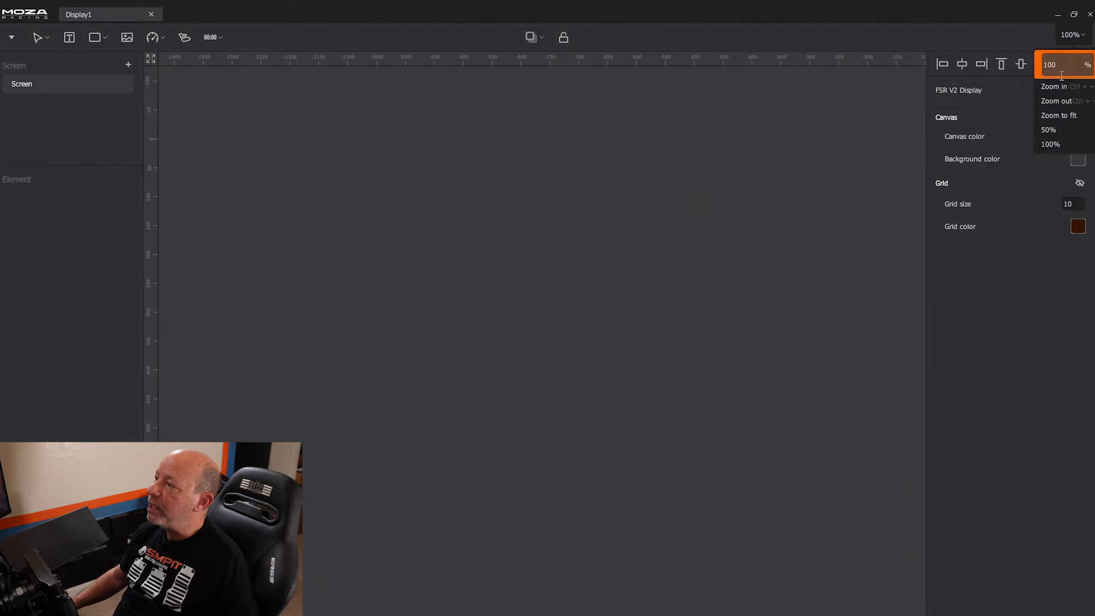
pyautogui.click(857, 275)
pyautogui.click(1063, 89)
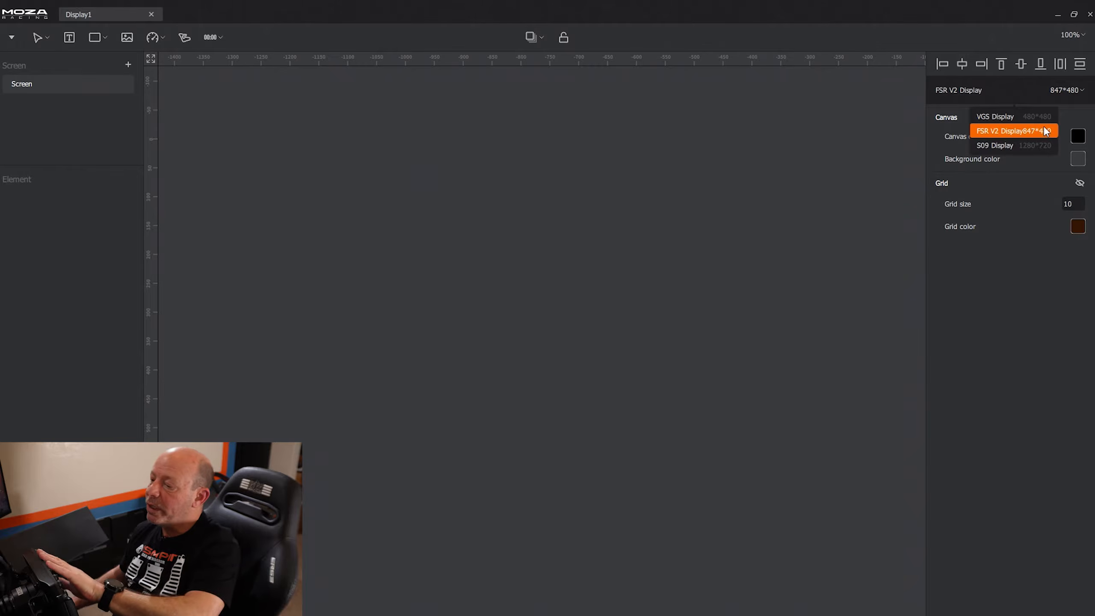
pyautogui.click(1000, 146)
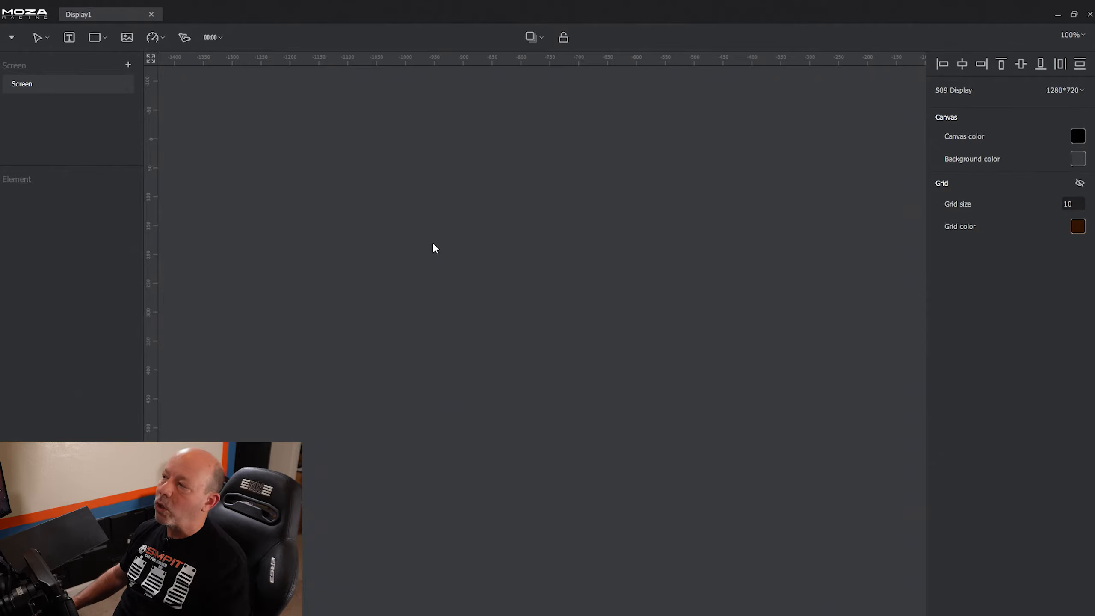
# Step: Zoom to fit so the whole dashboard canvas is shown in the work area
pyautogui.moveTo(987, 93)
pyautogui.moveTo(1076, 42)
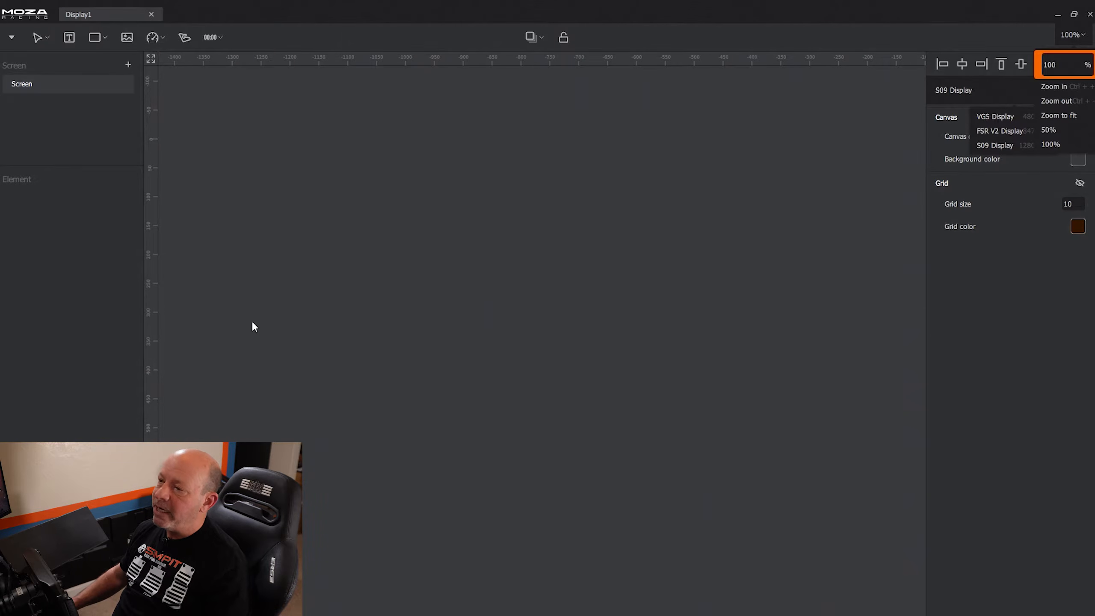
pyautogui.click(955, 34)
pyautogui.moveTo(1072, 35)
pyautogui.click(1070, 116)
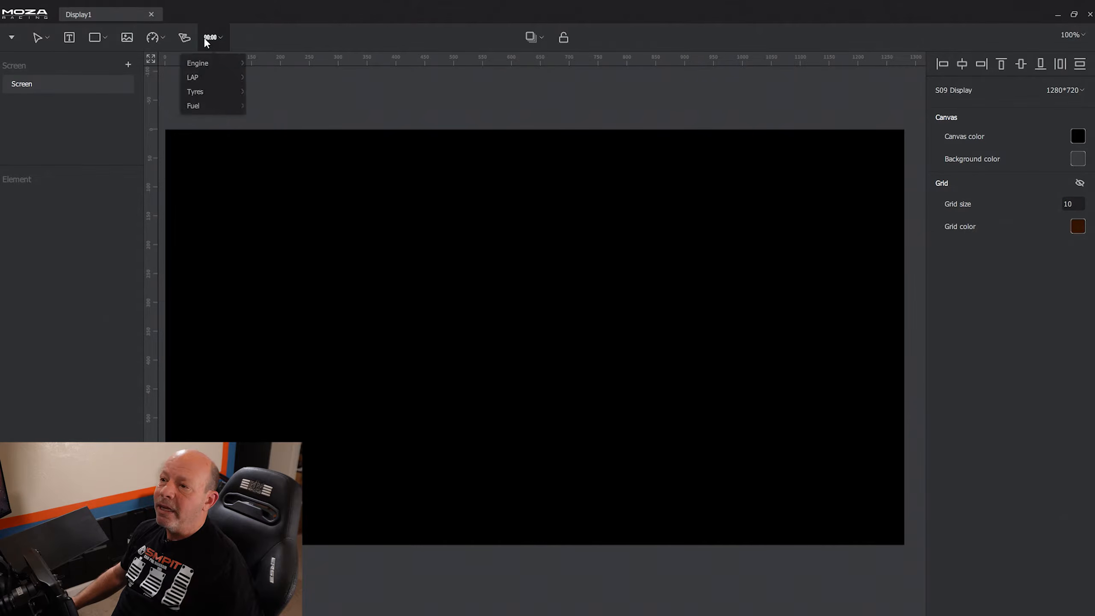
# Step: Add the Current gear engine telemetry element and move it near the canvas's upper middle, at about X 542, Y 51
pyautogui.moveTo(26, 38)
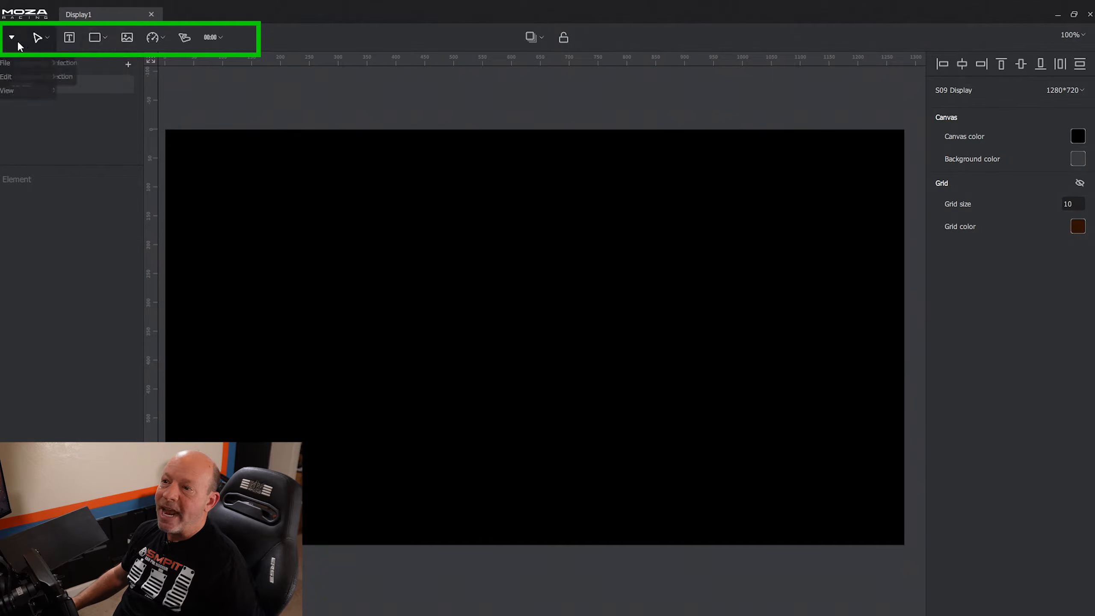
pyautogui.moveTo(209, 50)
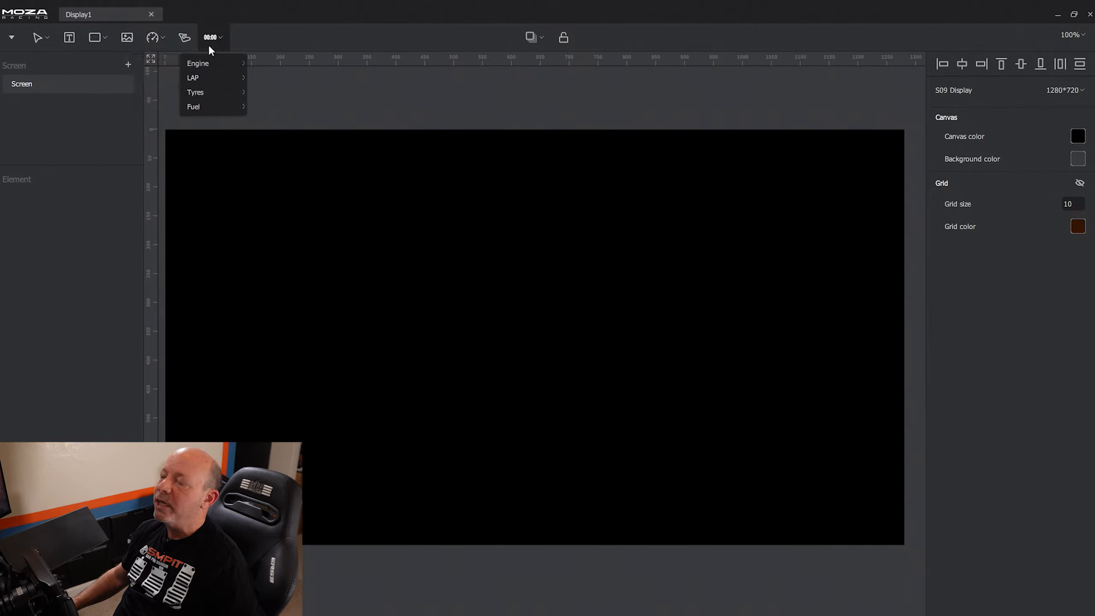
pyautogui.click(1059, 86)
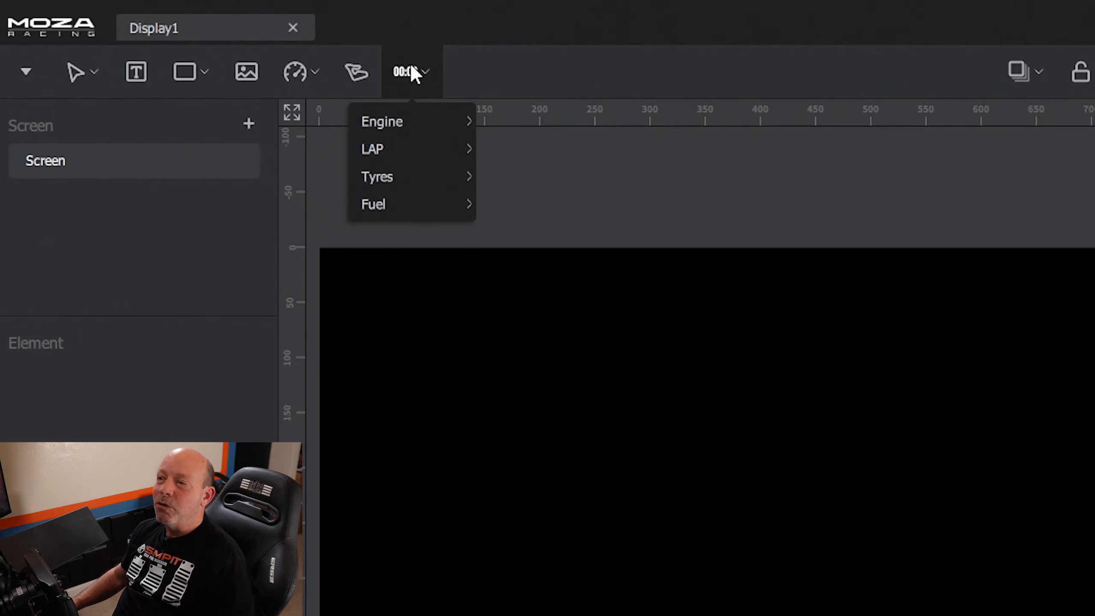
pyautogui.moveTo(396, 113)
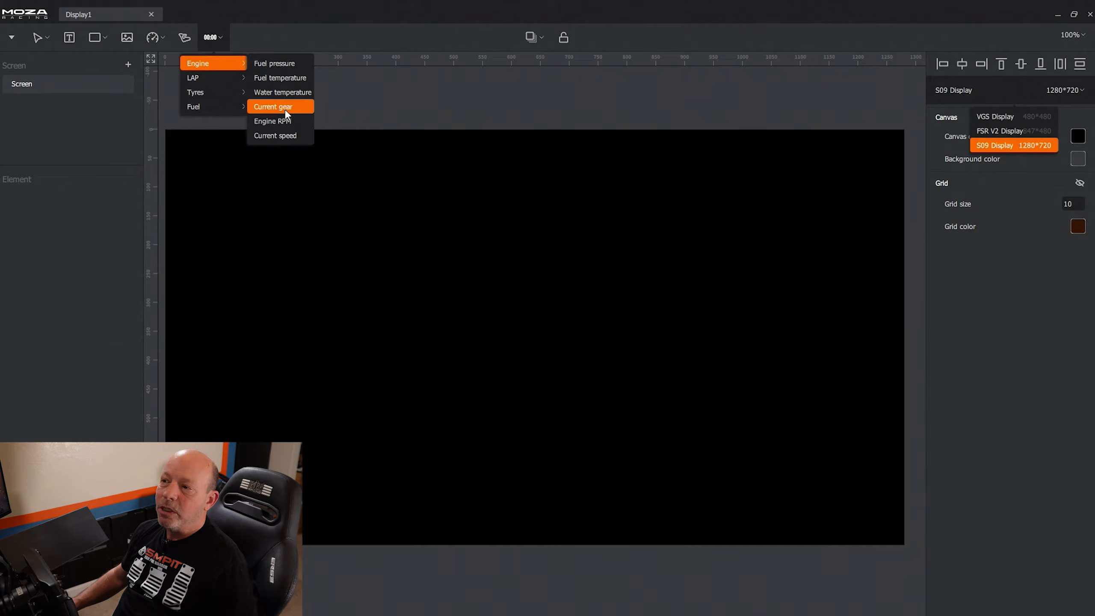
pyautogui.click(286, 108)
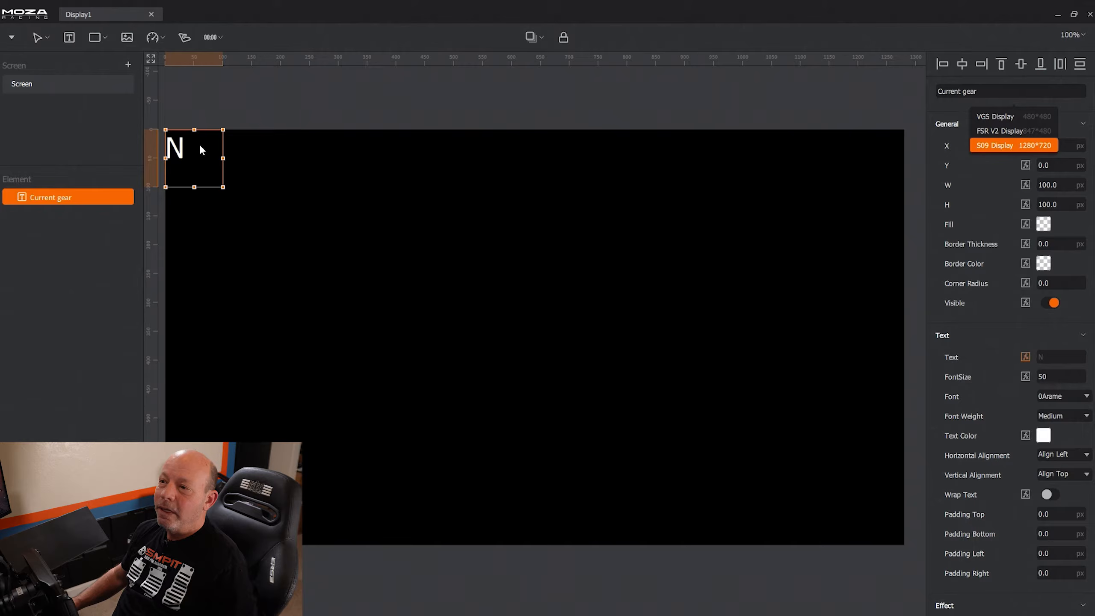
pyautogui.moveTo(194, 151); pyautogui.dragTo(517, 184)
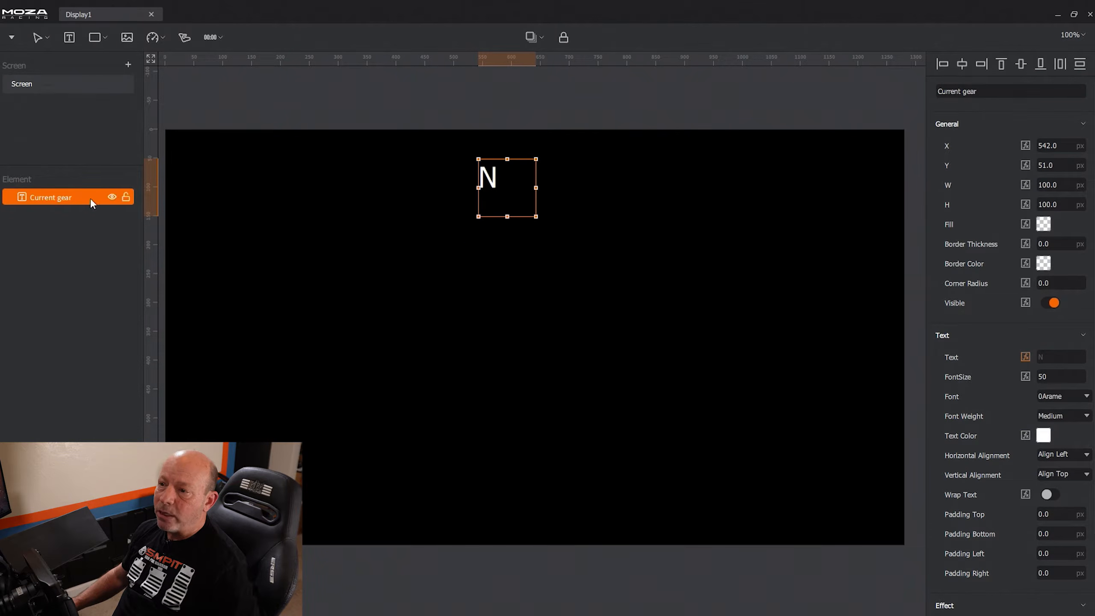
# Step: Rename the Current gear element to "Gear Indicator"
pyautogui.click(973, 90)
pyautogui.click(973, 90)
pyautogui.moveTo(1003, 88); pyautogui.dragTo(897, 87)
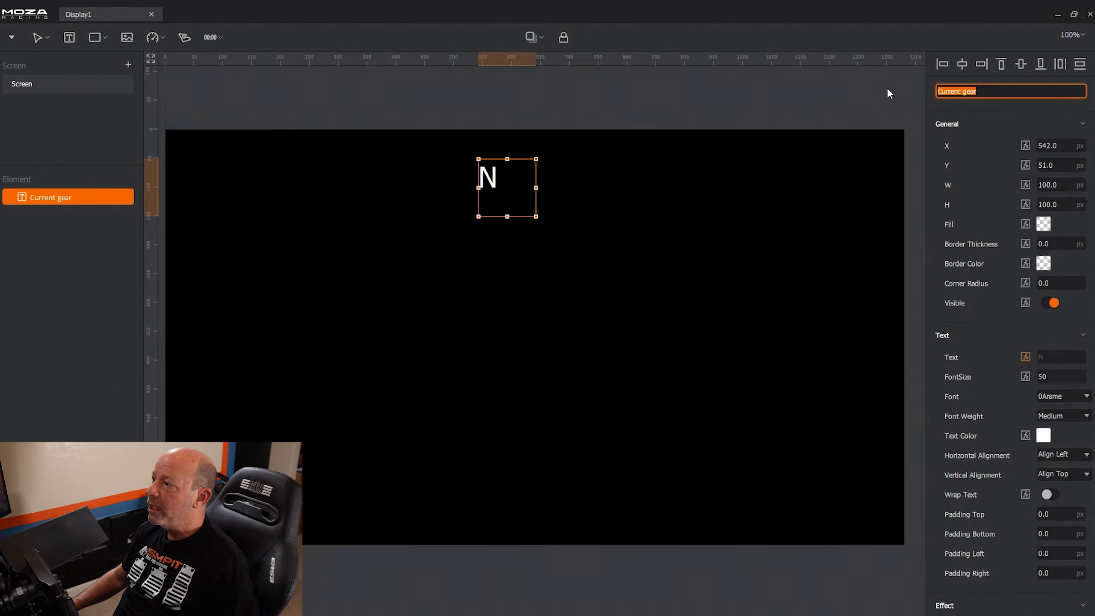
pyautogui.write('Gea')
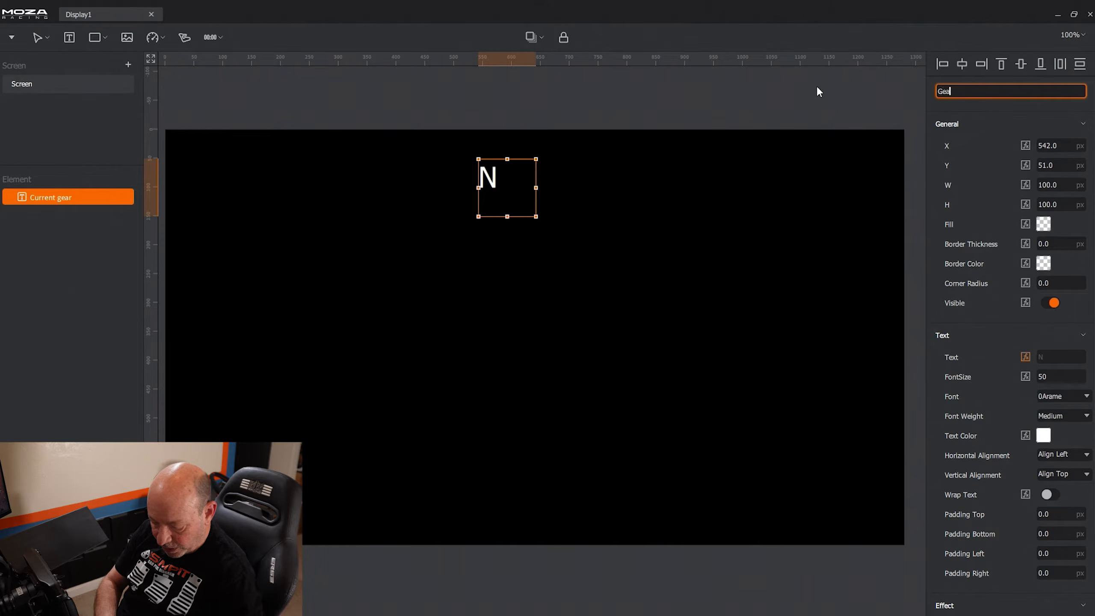
pyautogui.write('r In dicator')
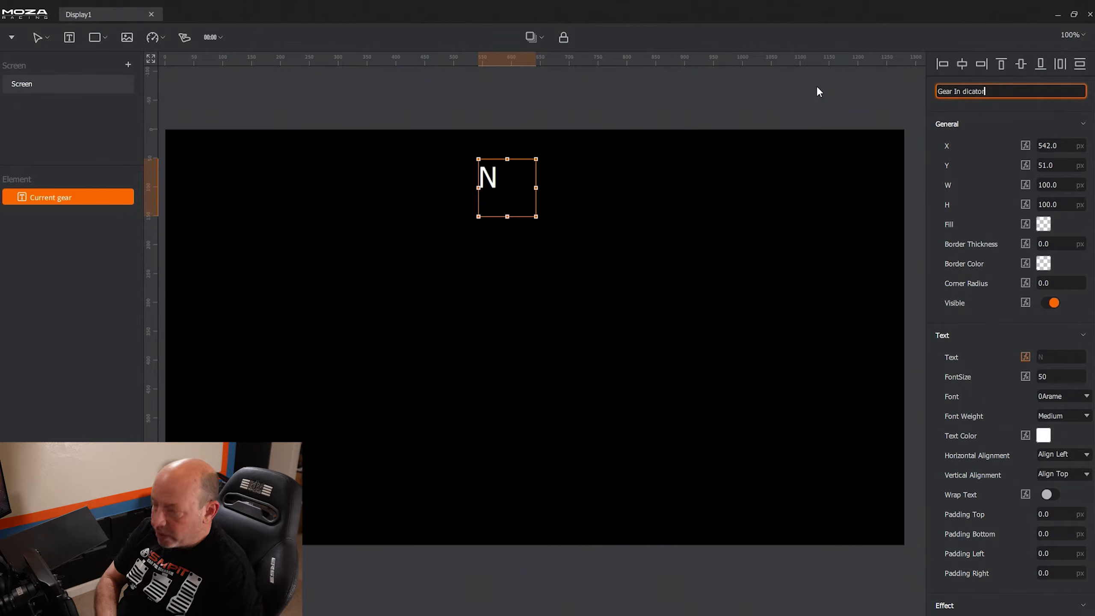
pyautogui.press('Return')
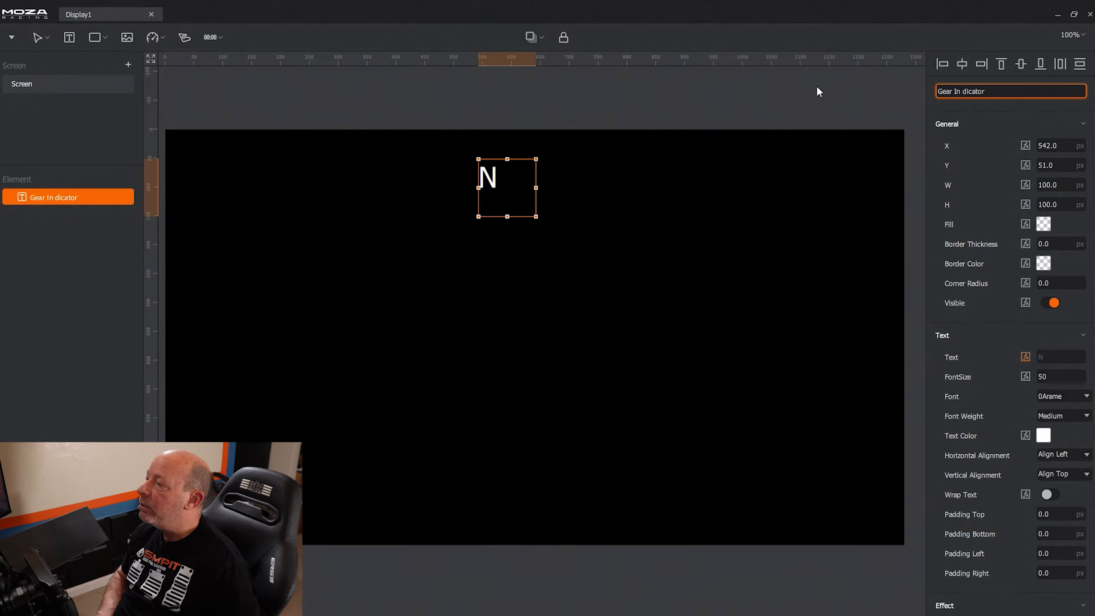
pyautogui.press('Left')
pyautogui.press('Left')
pyautogui.press('Left')
pyautogui.press('Left')
pyautogui.press('Left')
pyautogui.press('Left')
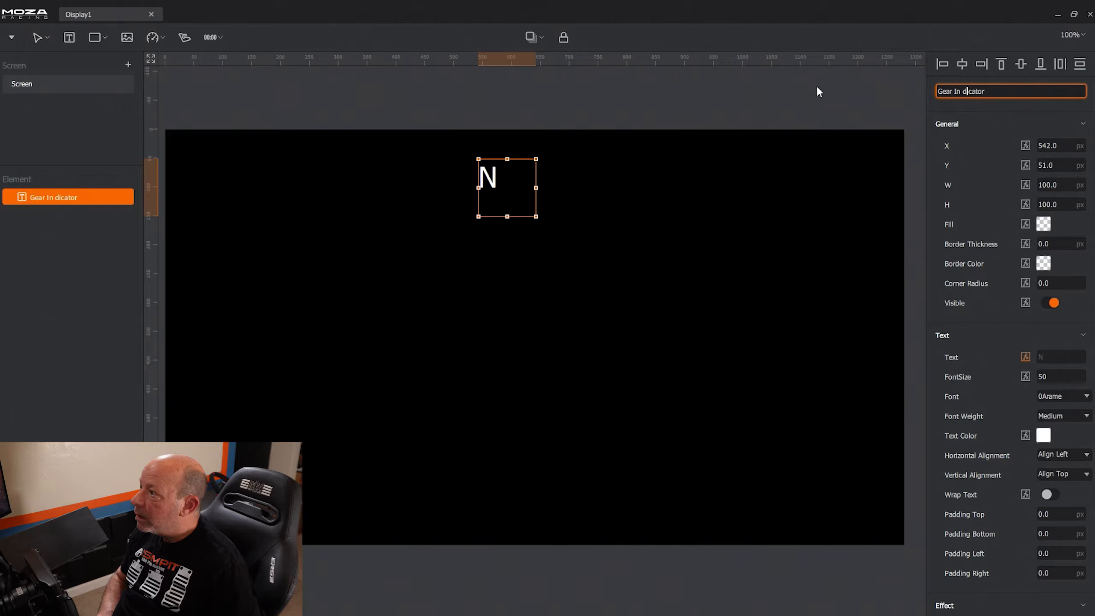
pyautogui.press('BackSpace')
pyautogui.press('Return')
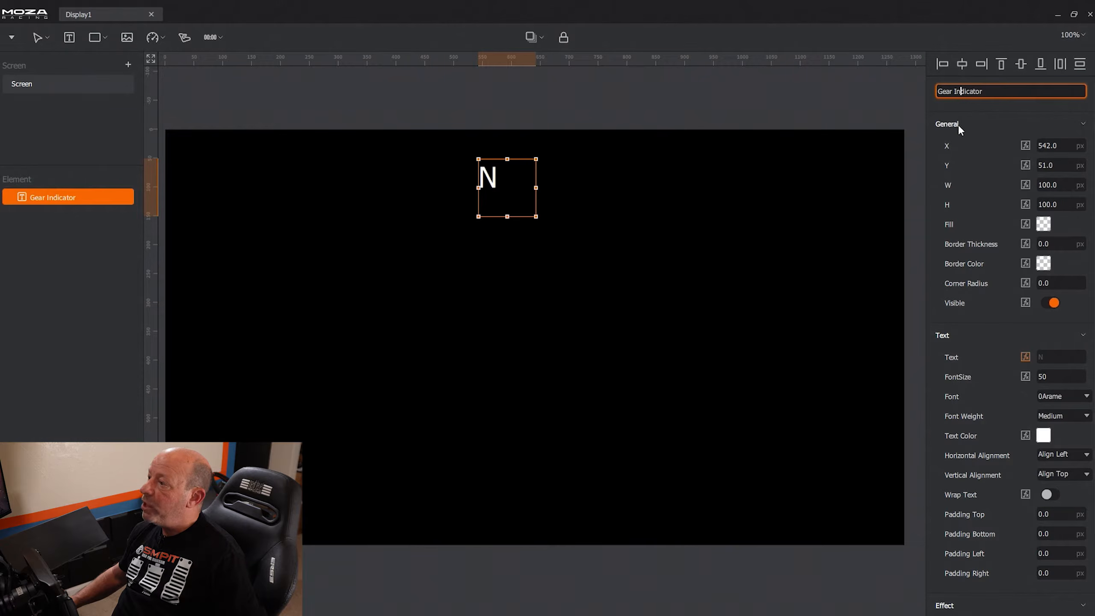
# Step: Resize the Gear Indicator to 200 px wide and 200 px high and position it at about X 528, Y 68
pyautogui.moveTo(508, 197)
pyautogui.mouseDown()
pyautogui.moveTo(606, 216)
pyautogui.moveTo(548, 264)
pyautogui.moveTo(503, 277)
pyautogui.moveTo(428, 249)
pyautogui.moveTo(566, 219)
pyautogui.moveTo(502, 207)
pyautogui.mouseUp()
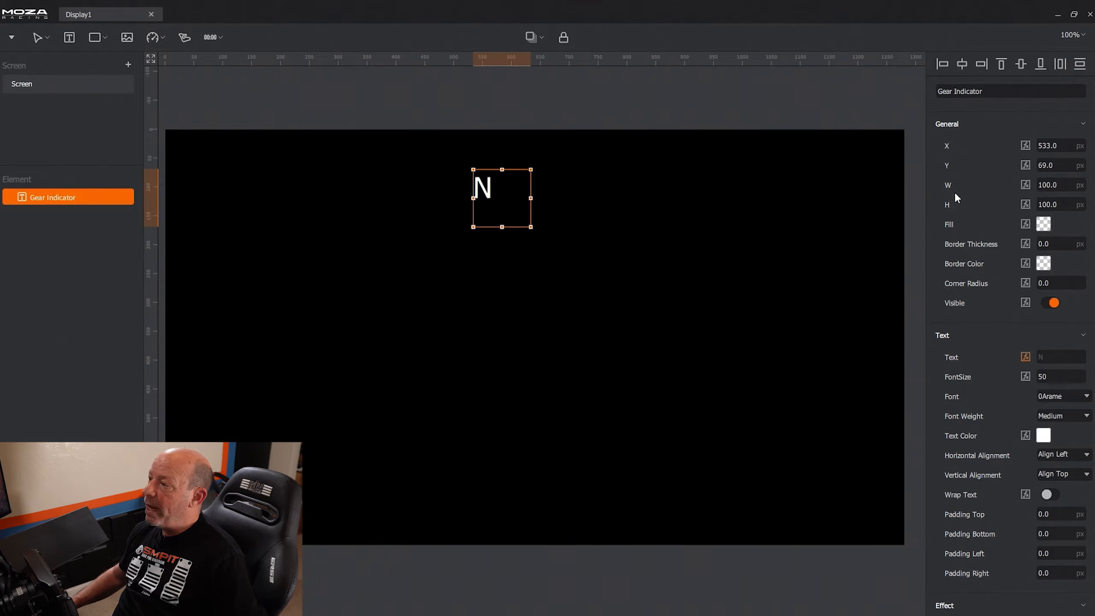
pyautogui.click(1066, 186)
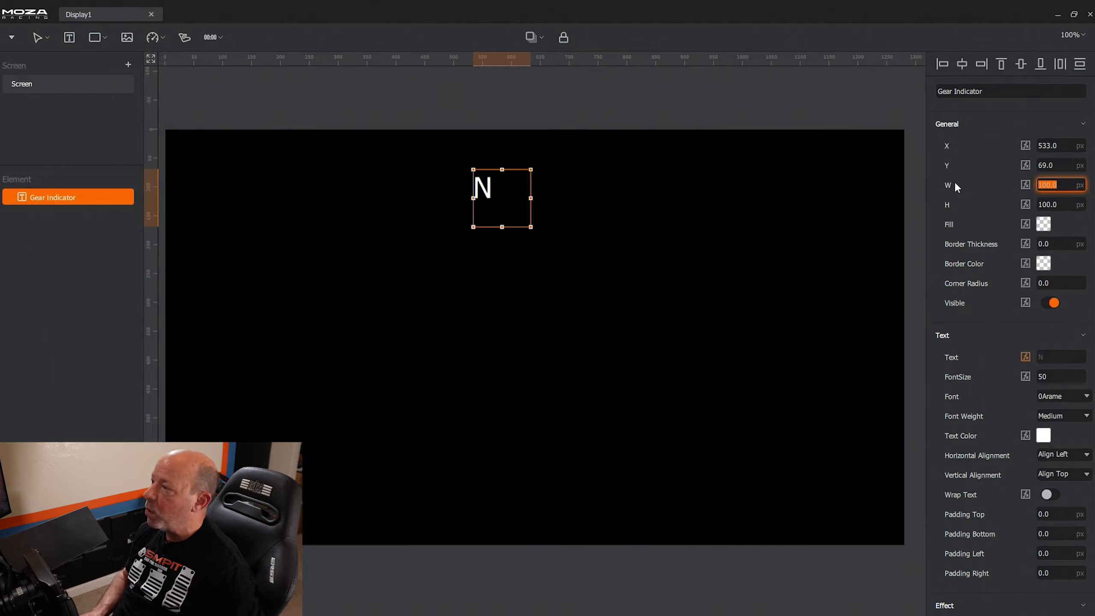
pyautogui.write('00')
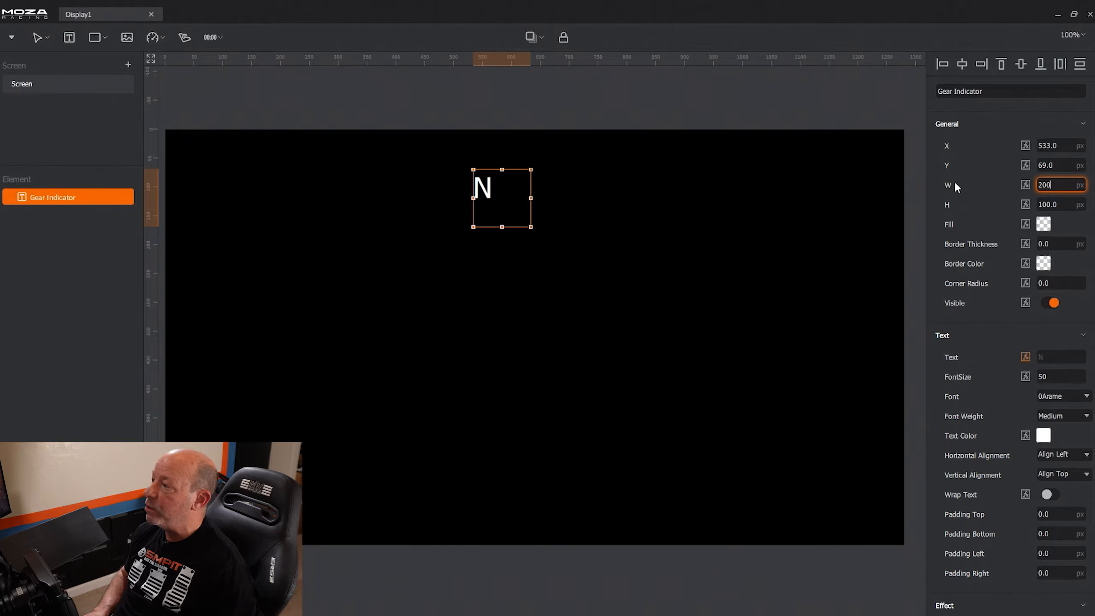
pyautogui.press('Return')
pyautogui.click(1070, 204)
pyautogui.write('200')
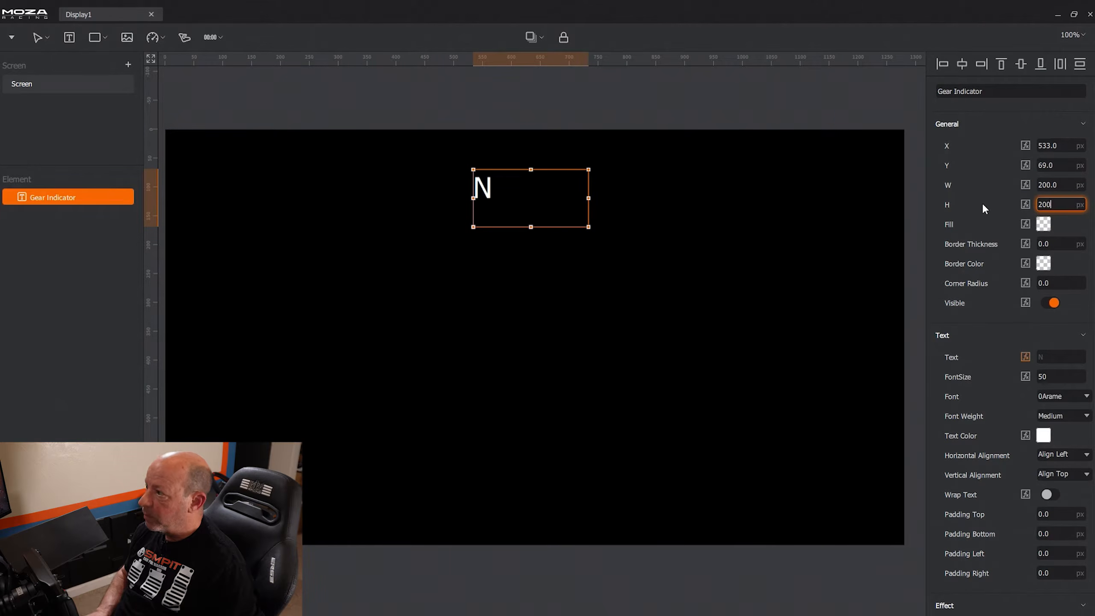
pyautogui.press('Return')
pyautogui.moveTo(488, 219)
pyautogui.mouseDown()
pyautogui.moveTo(613, 225)
pyautogui.moveTo(509, 227)
pyautogui.moveTo(501, 240)
pyautogui.moveTo(484, 220)
pyautogui.mouseUp()
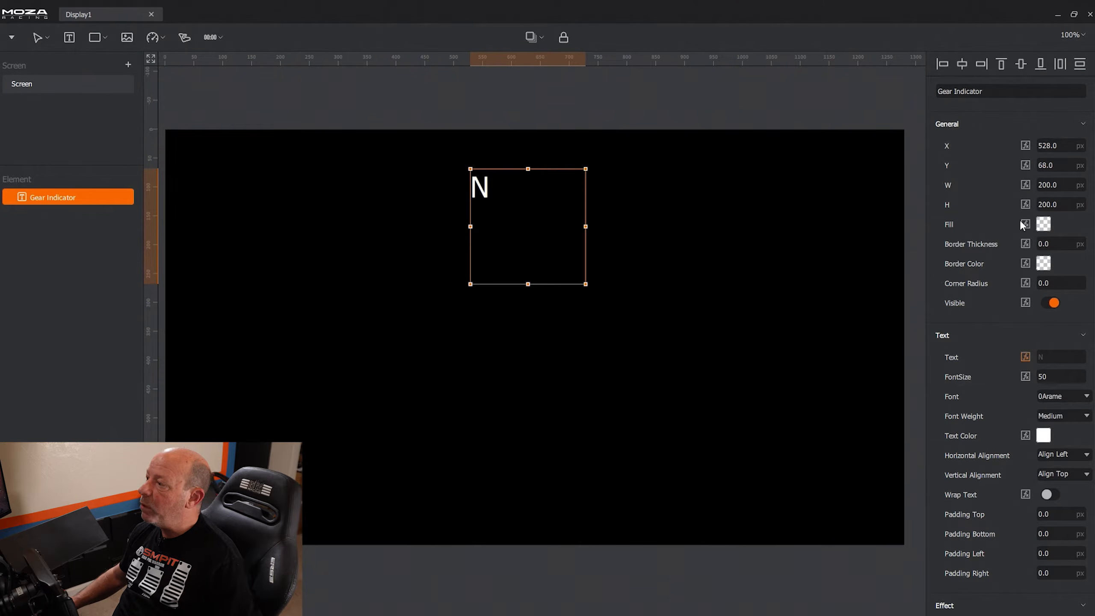
# Step: Set the Gear Indicator's fill colour to solid red ff0202, keeping its opacity at 0%
pyautogui.click(1045, 225)
pyautogui.click(1020, 257)
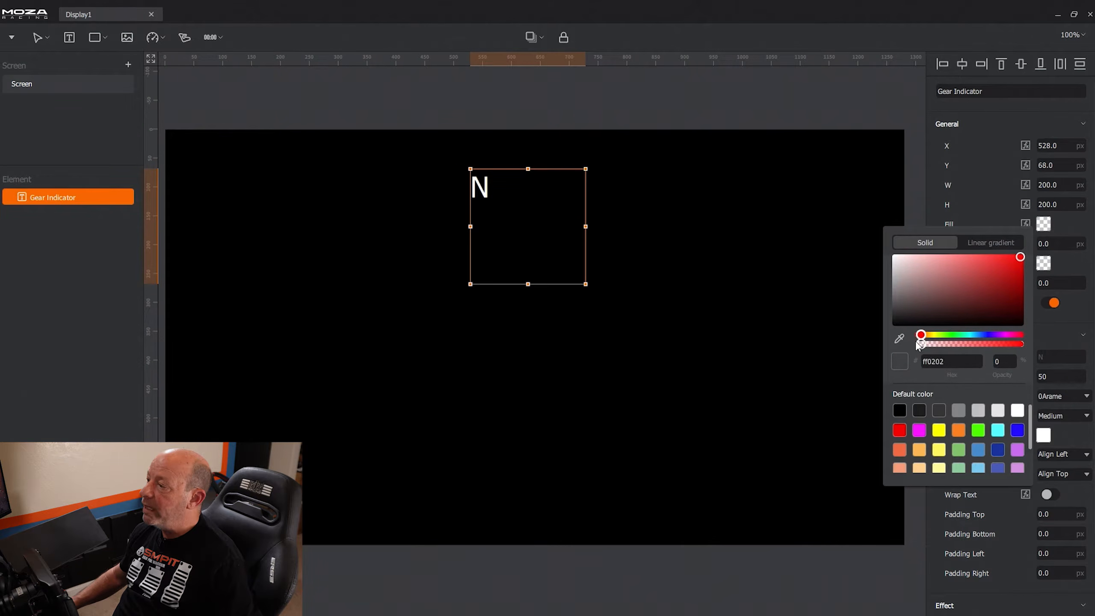
pyautogui.moveTo(921, 344); pyautogui.dragTo(883, 341)
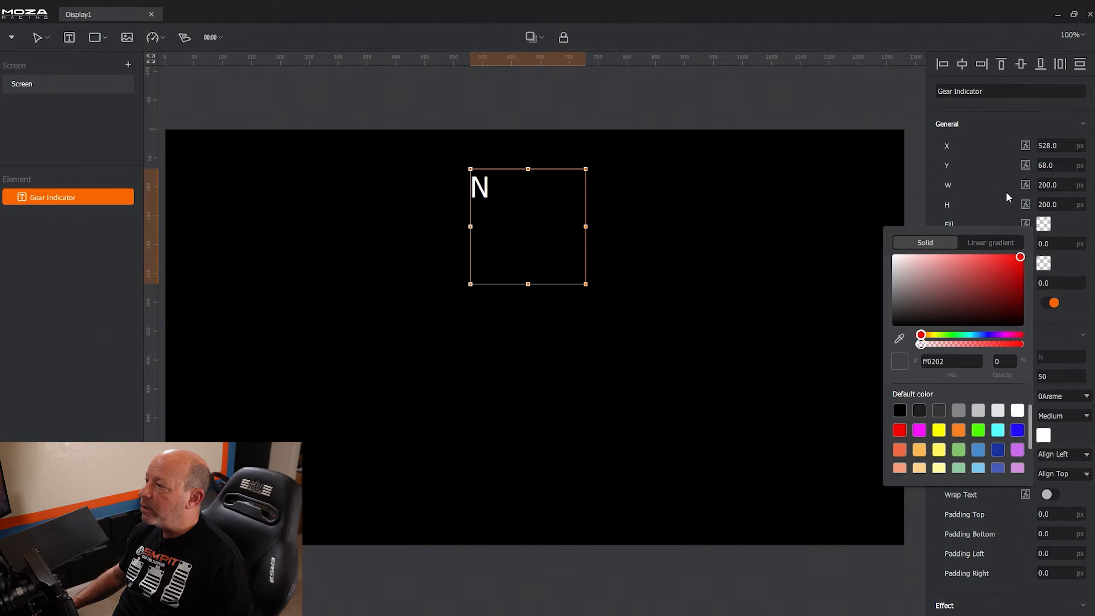
pyautogui.click(1084, 236)
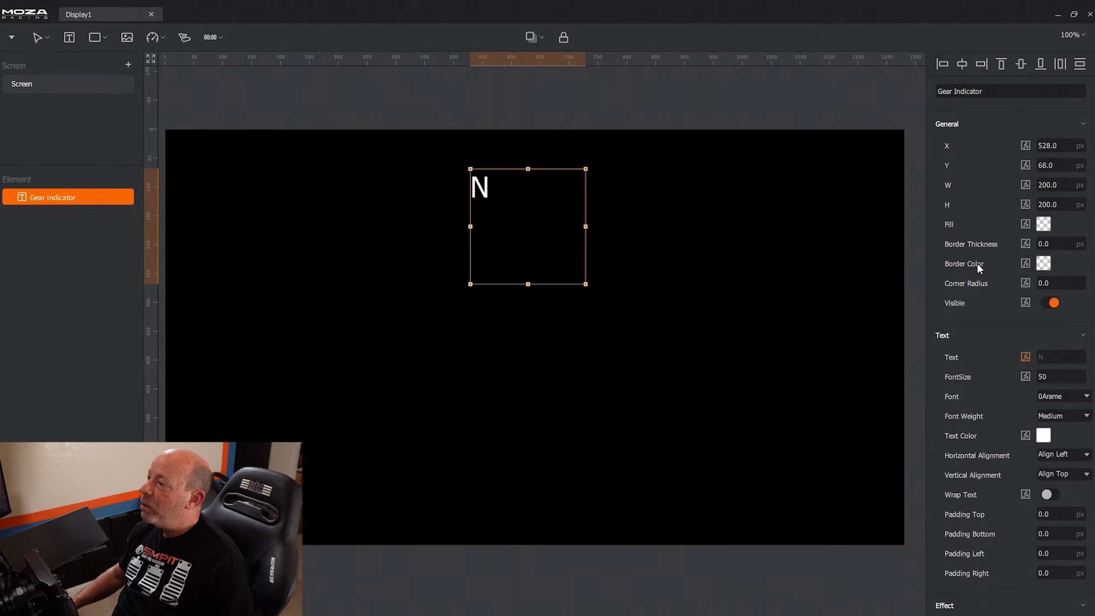
# Step: Give the Gear Indicator a 5 px border in red ed0505 at 100% opacity
pyautogui.click(1067, 245)
pyautogui.doubleClick(1067, 245)
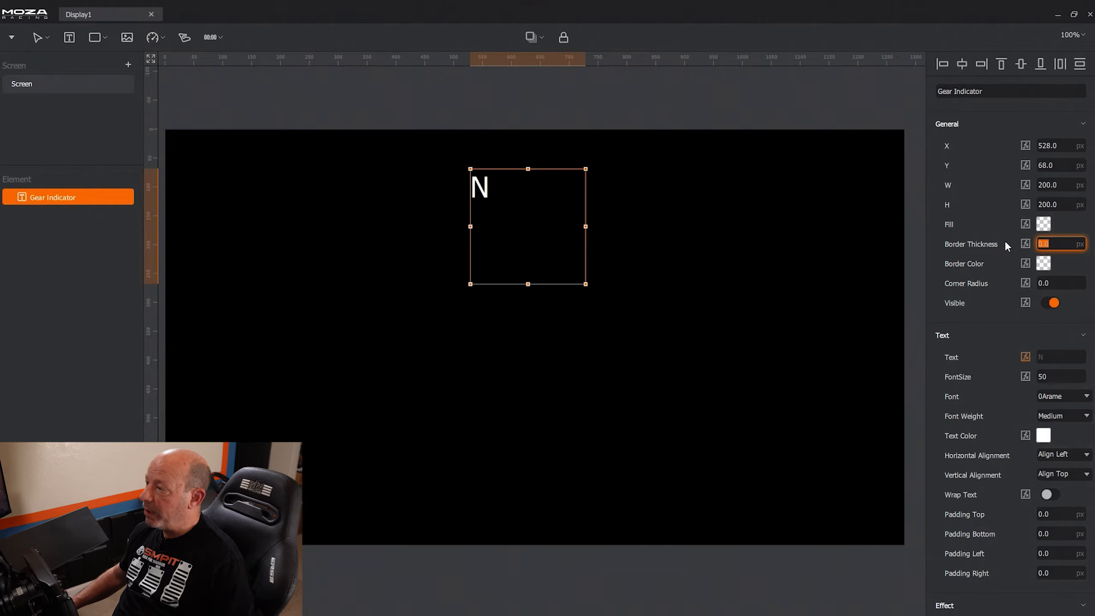
pyautogui.write('5')
pyautogui.press('Return')
pyautogui.click(1044, 263)
pyautogui.click(1019, 301)
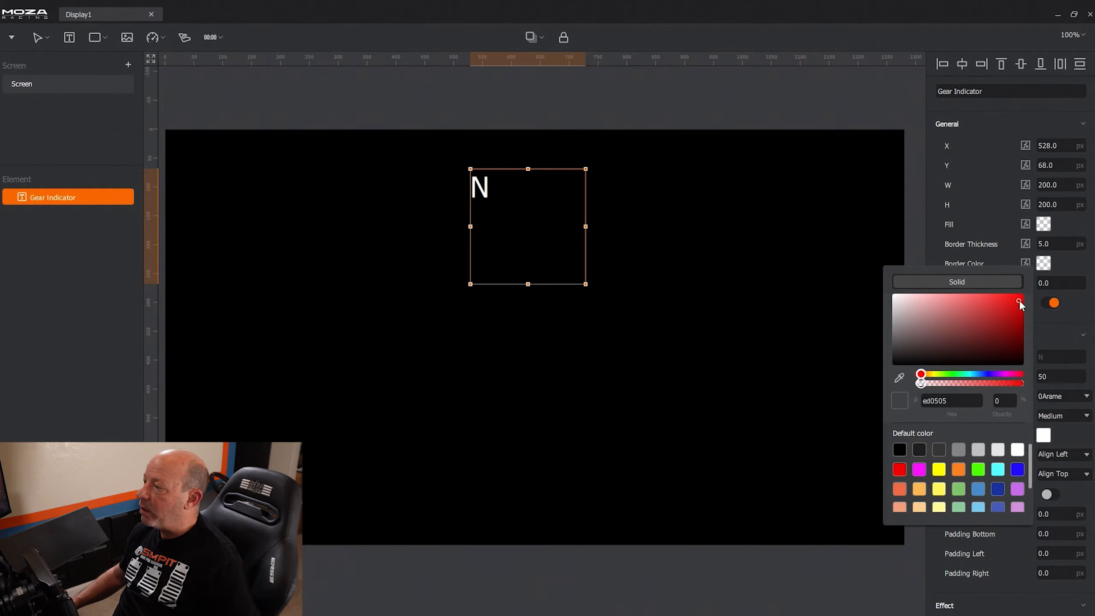
pyautogui.moveTo(921, 383); pyautogui.dragTo(1028, 387)
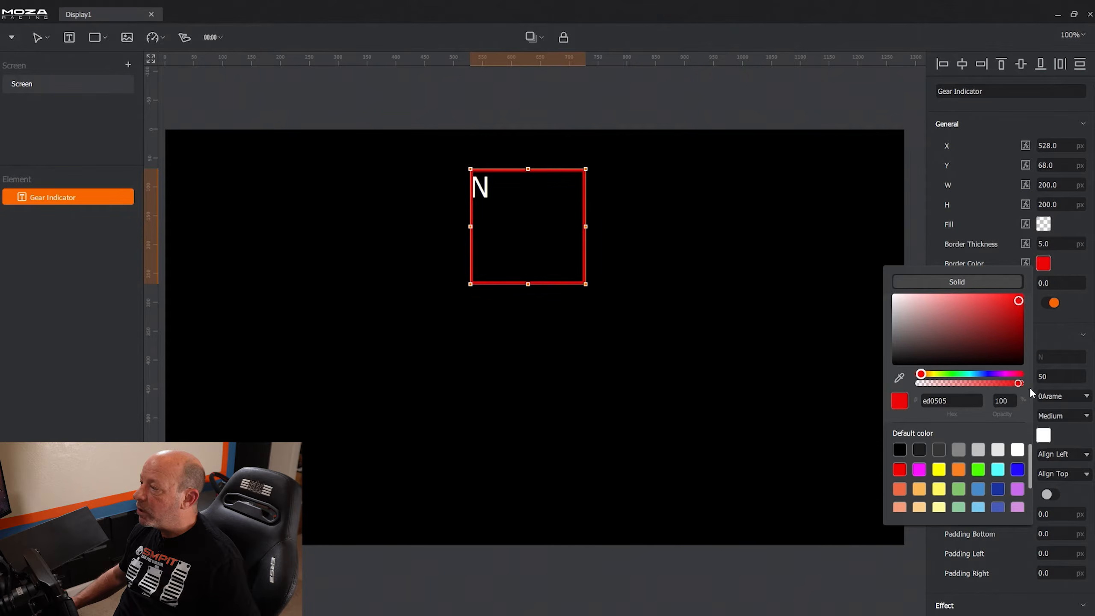
pyautogui.click(931, 230)
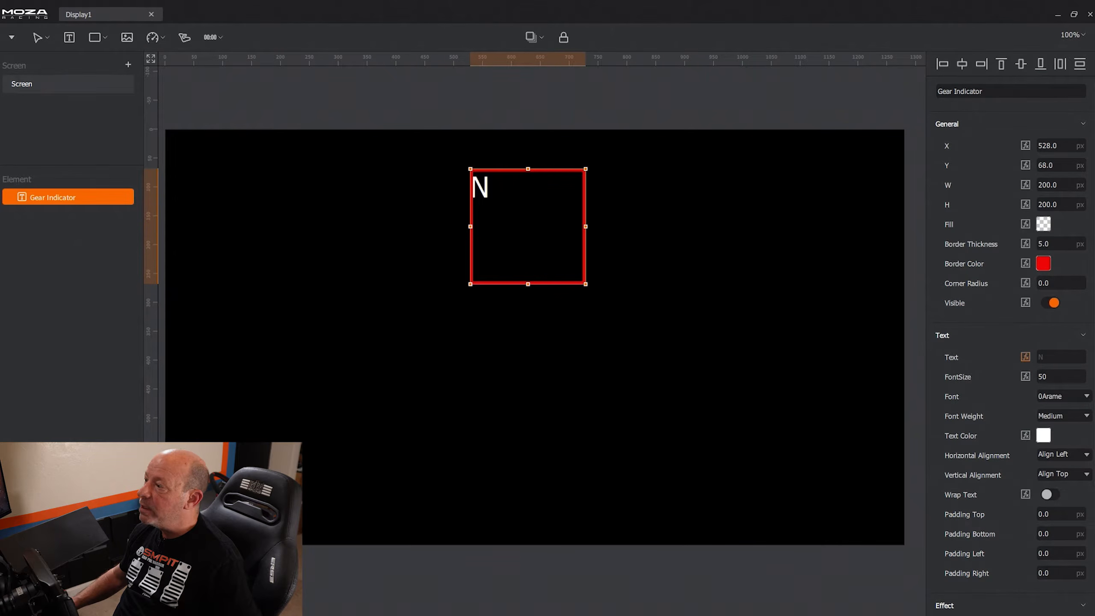
pyautogui.click(634, 286)
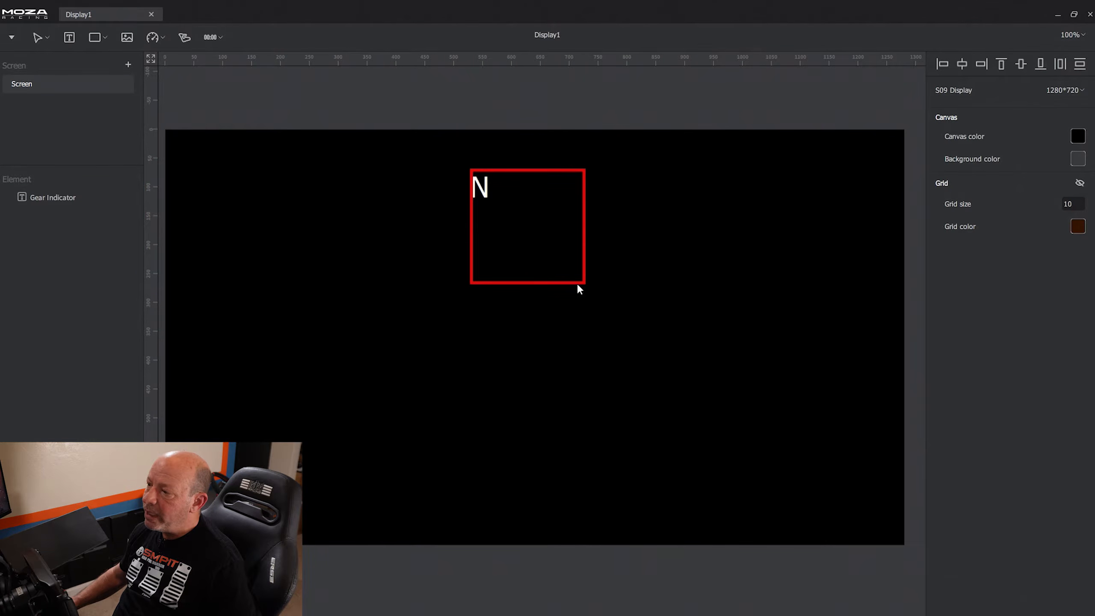
# Step: Round the Gear Indicator's border with a corner radius of 15
pyautogui.click(536, 193)
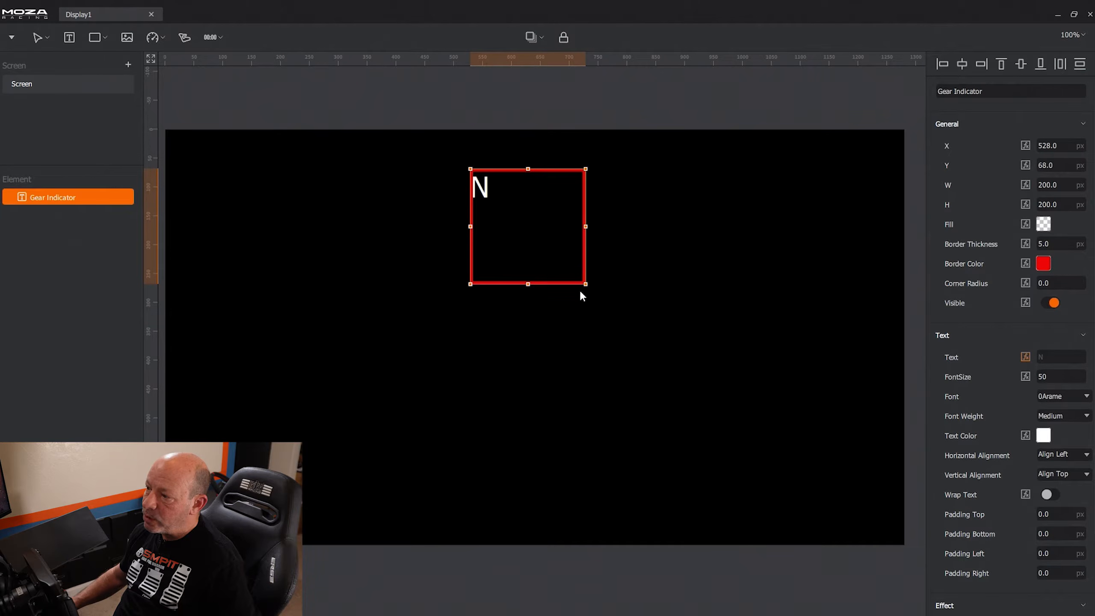
pyautogui.click(1059, 283)
pyautogui.write('15')
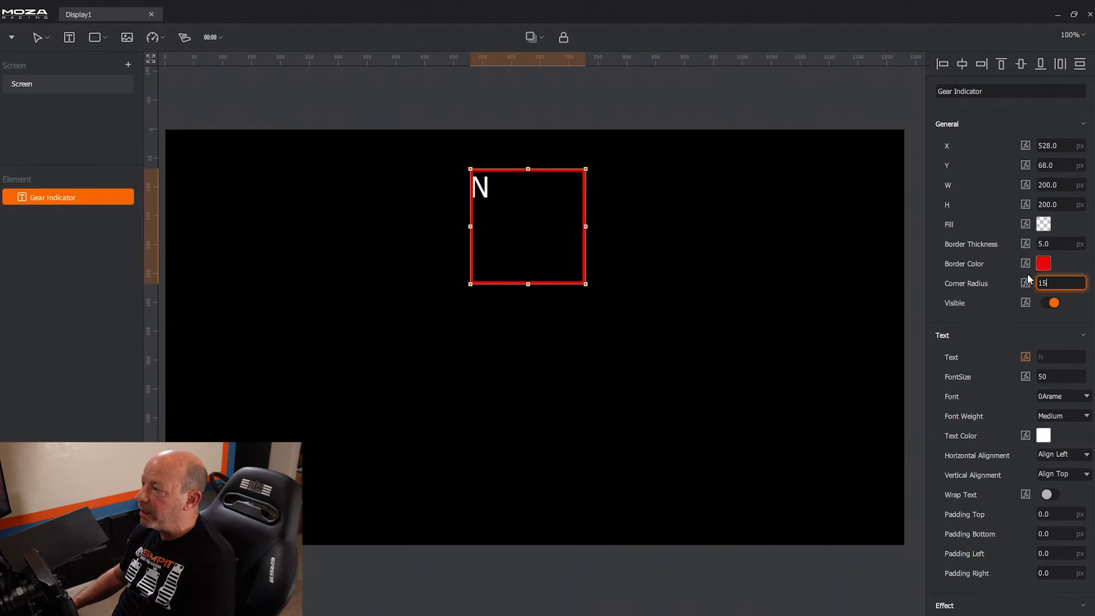
pyautogui.press('Return')
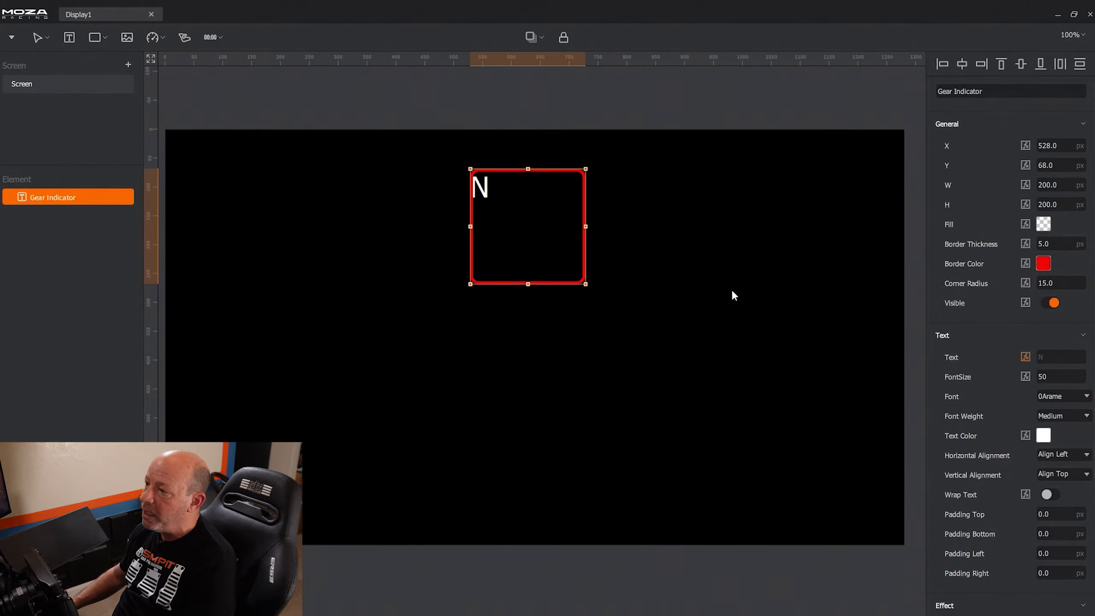
pyautogui.click(642, 263)
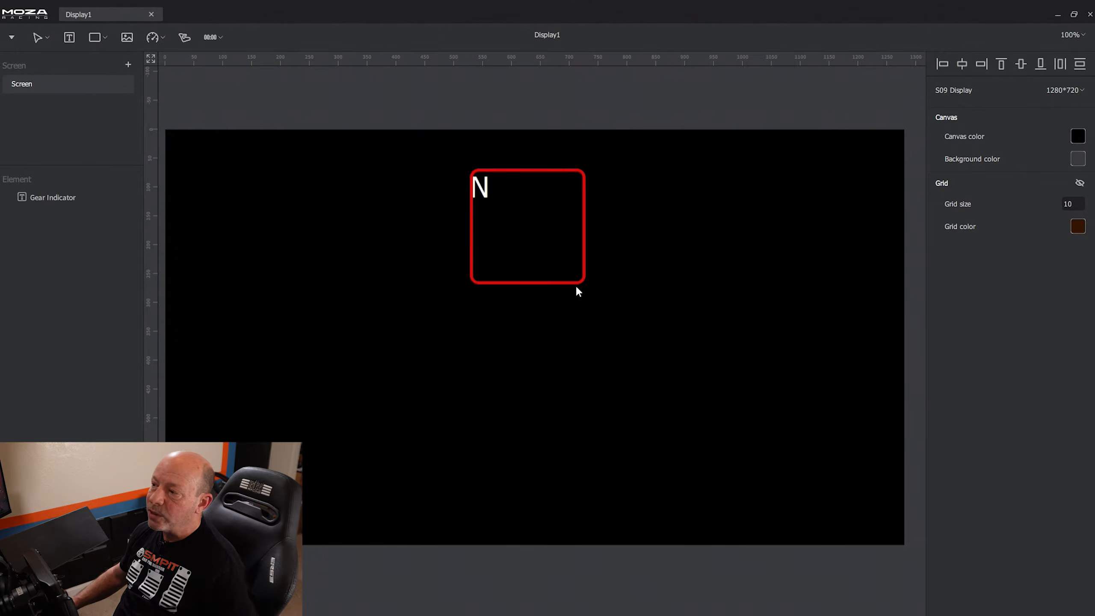
pyautogui.click(571, 242)
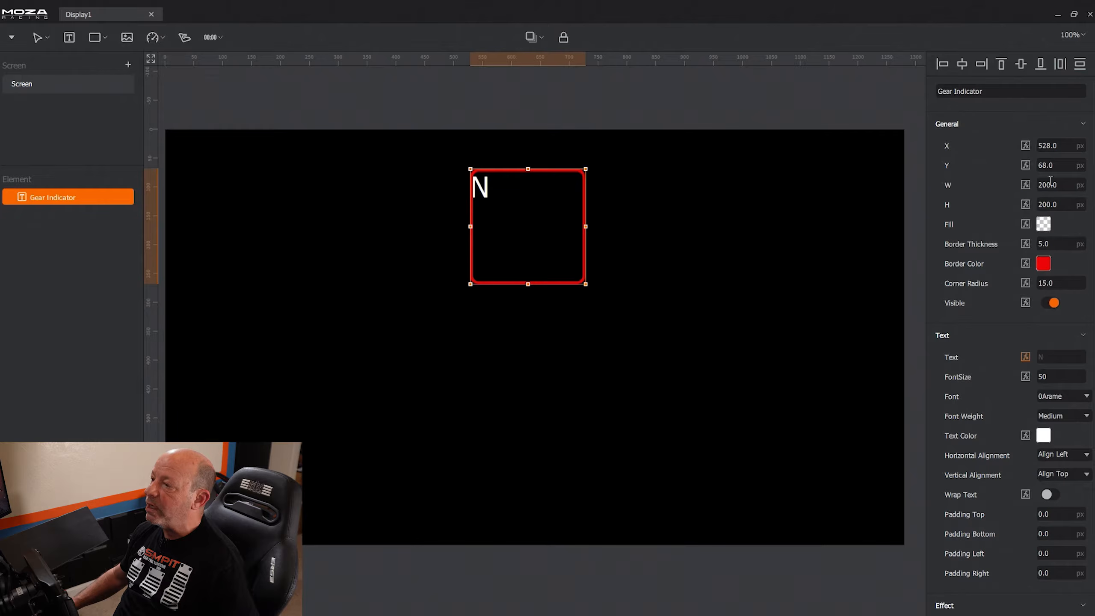
# Step: Review the available telemetry categories and the Gear Indicator's text binding script and result format
pyautogui.click(1083, 125)
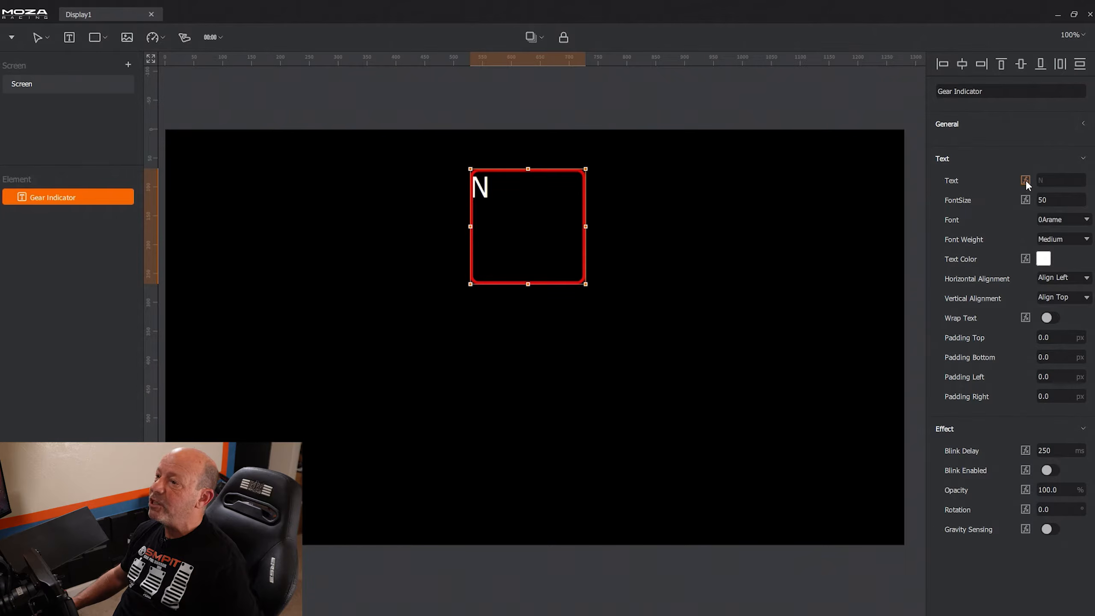
pyautogui.click(217, 37)
pyautogui.moveTo(211, 64)
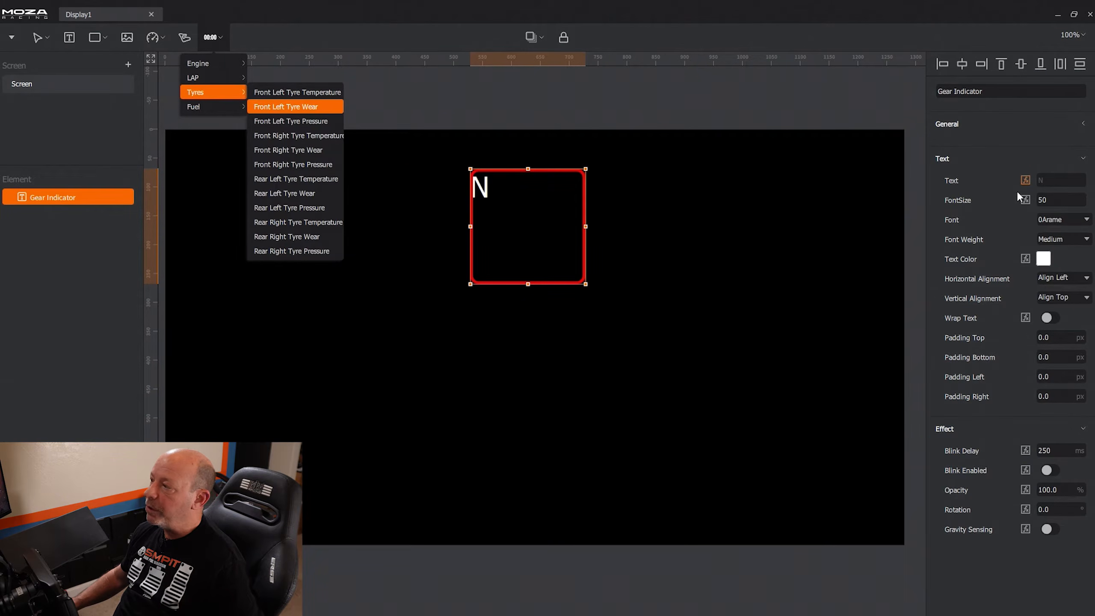
pyautogui.click(1025, 181)
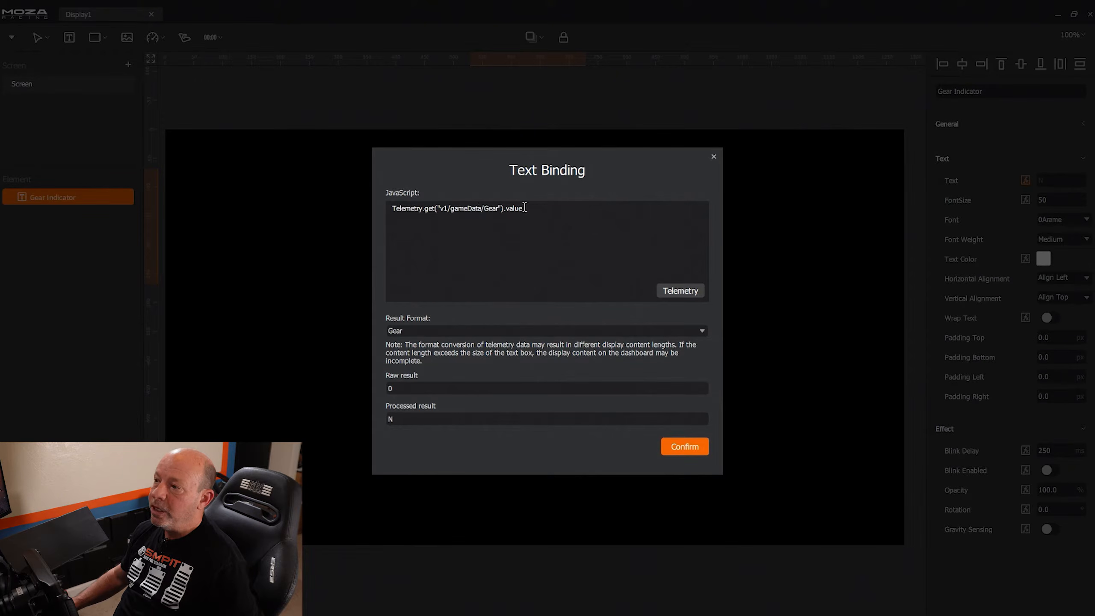
pyautogui.click(686, 447)
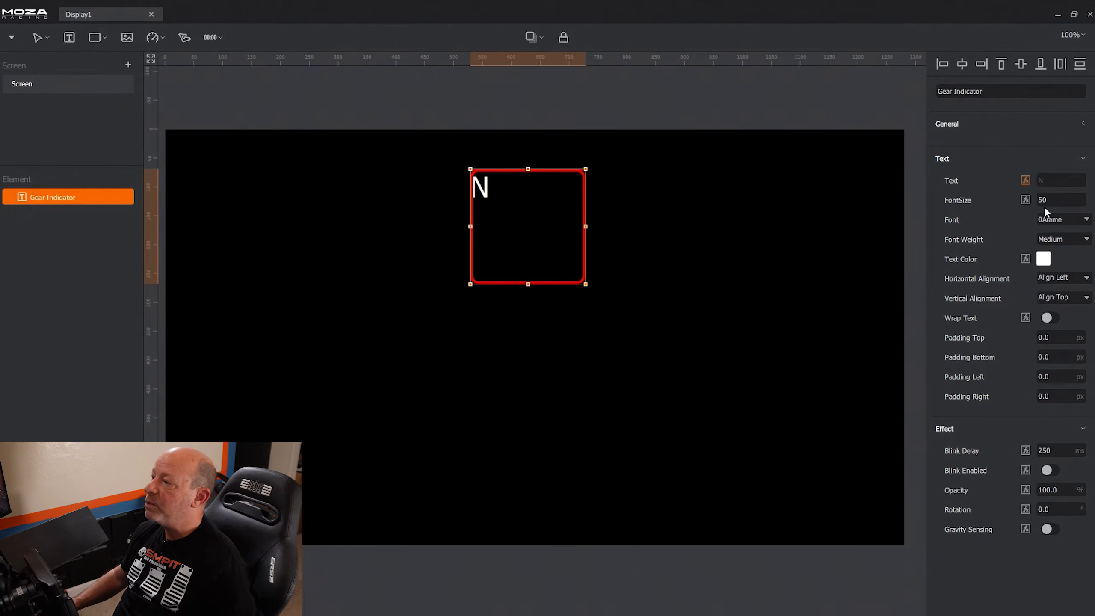
# Step: Set the Gear Indicator's font size to 100 and its font to Modernia
pyautogui.moveTo(1062, 202); pyautogui.dragTo(1029, 200)
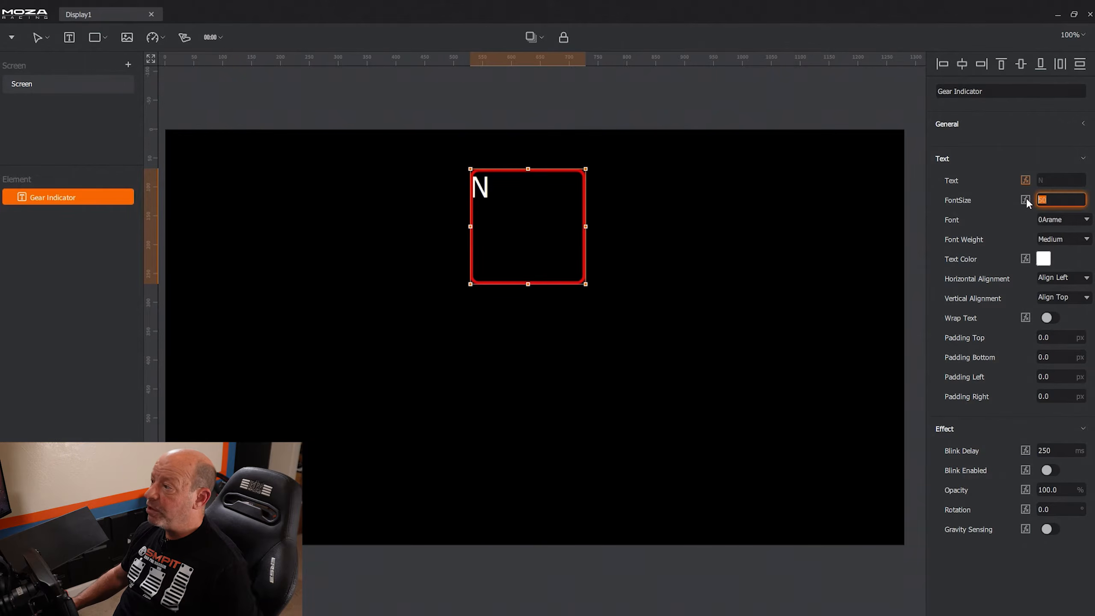
pyautogui.write('100')
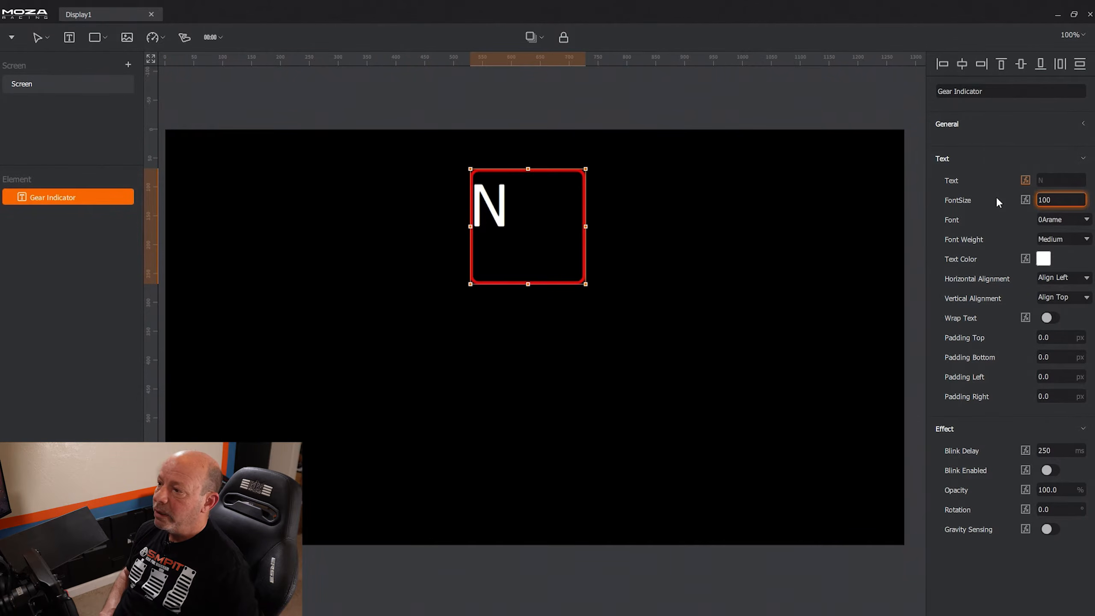
pyautogui.click(1064, 221)
pyautogui.scroll(-4, 1052, 304)
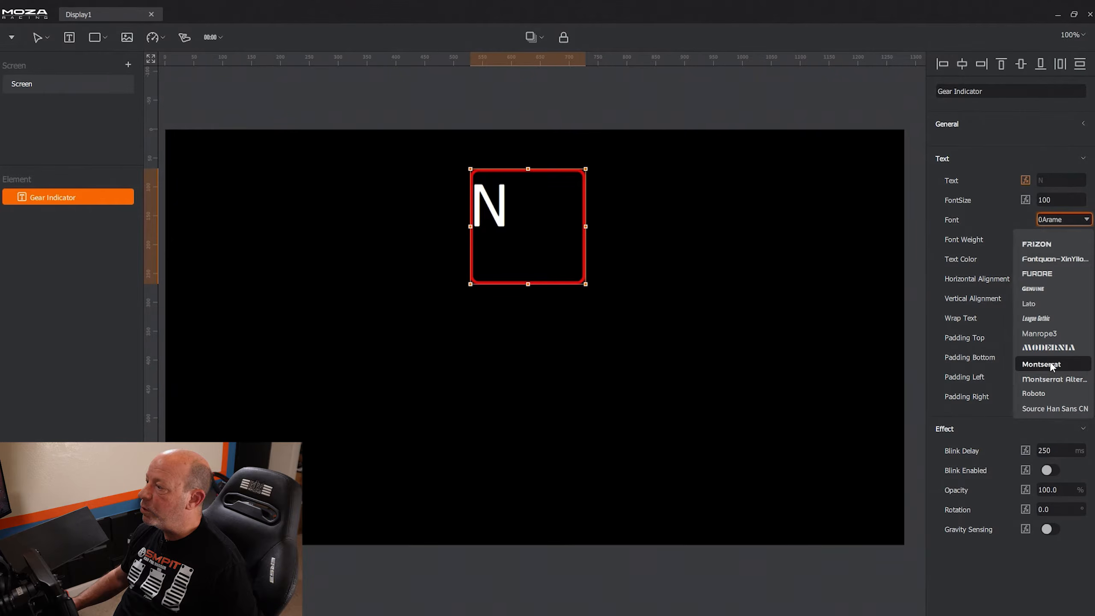
pyautogui.click(1048, 347)
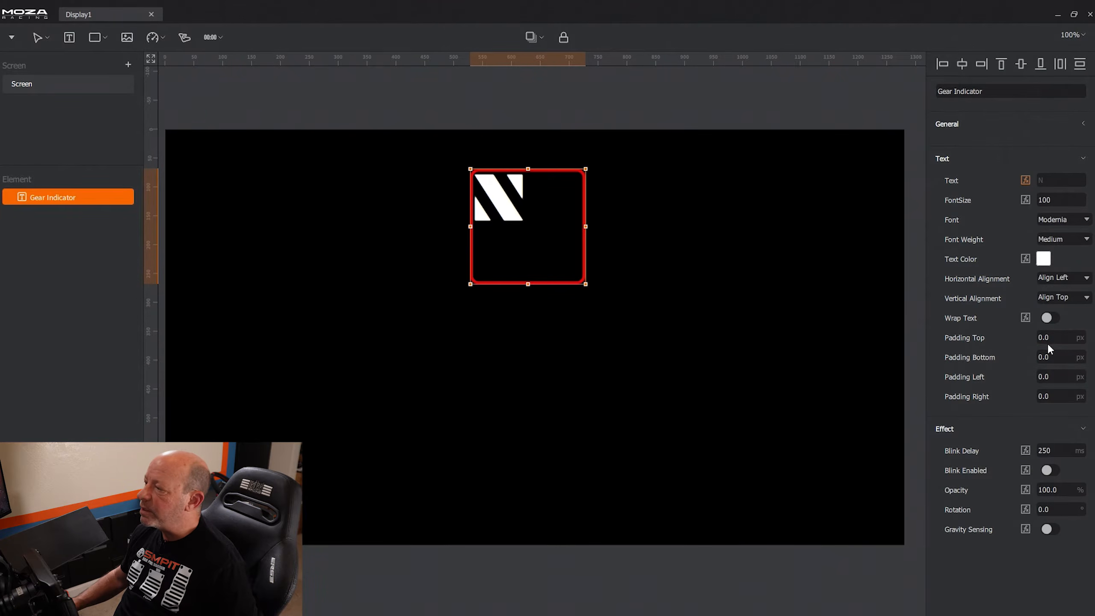
# Step: Change the Gear Indicator's font to Furore and keep the Medium font weight
pyautogui.click(1061, 221)
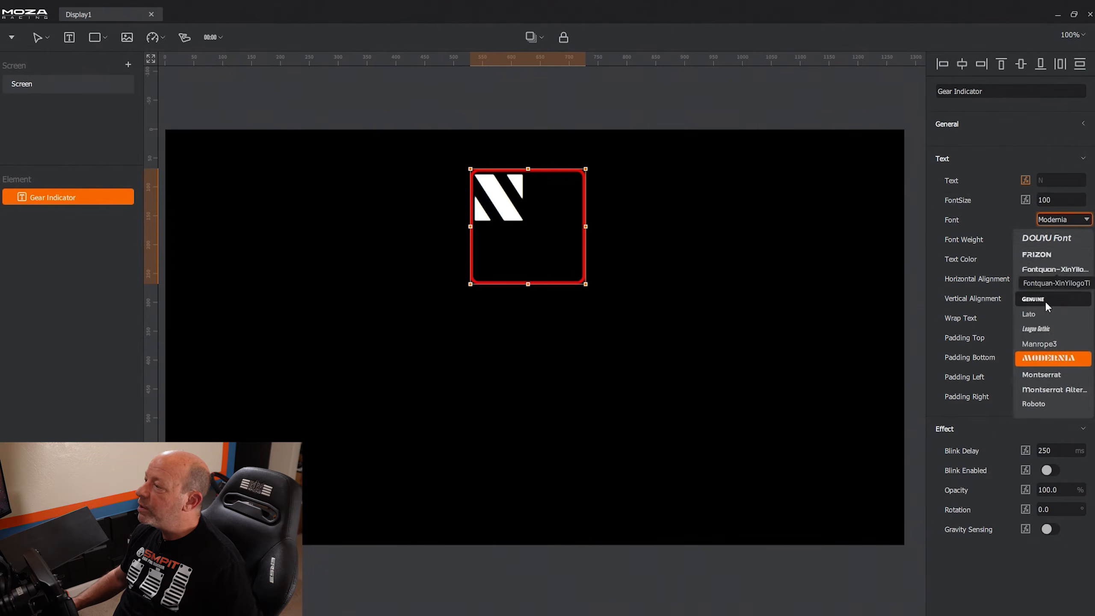
pyautogui.click(1044, 284)
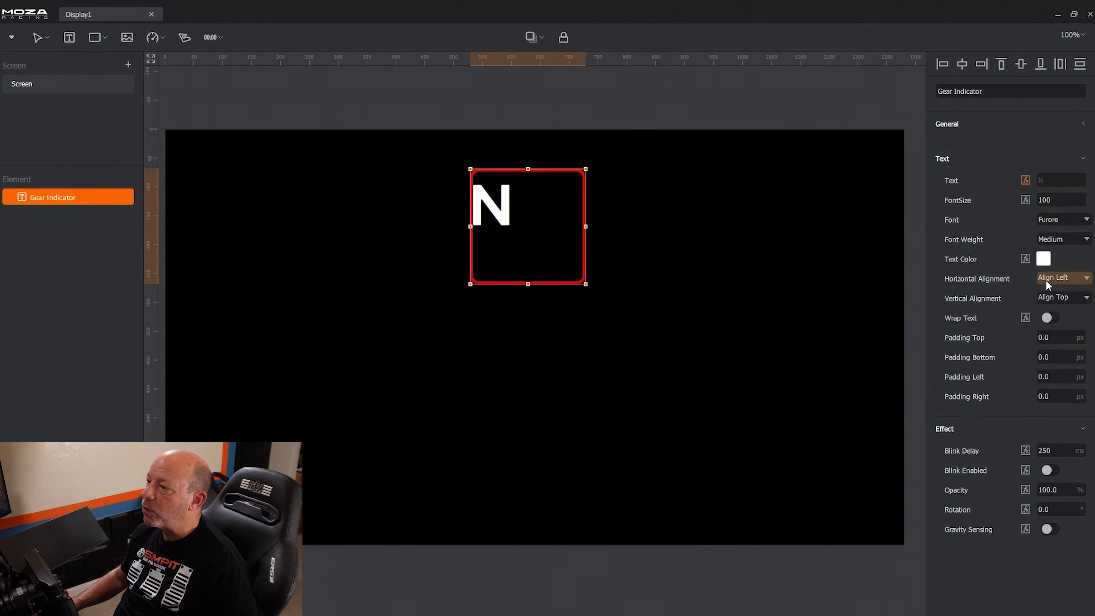
pyautogui.click(1056, 240)
pyautogui.click(1056, 241)
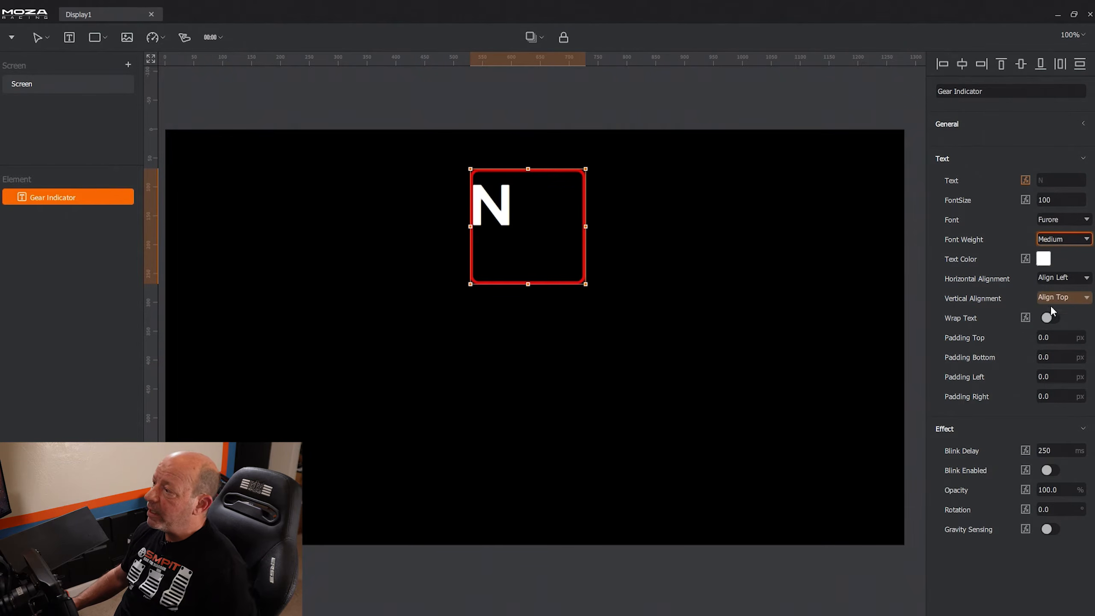
# Step: Set the Gear Indicator's text colour to the bright blue default colour
pyautogui.click(1044, 261)
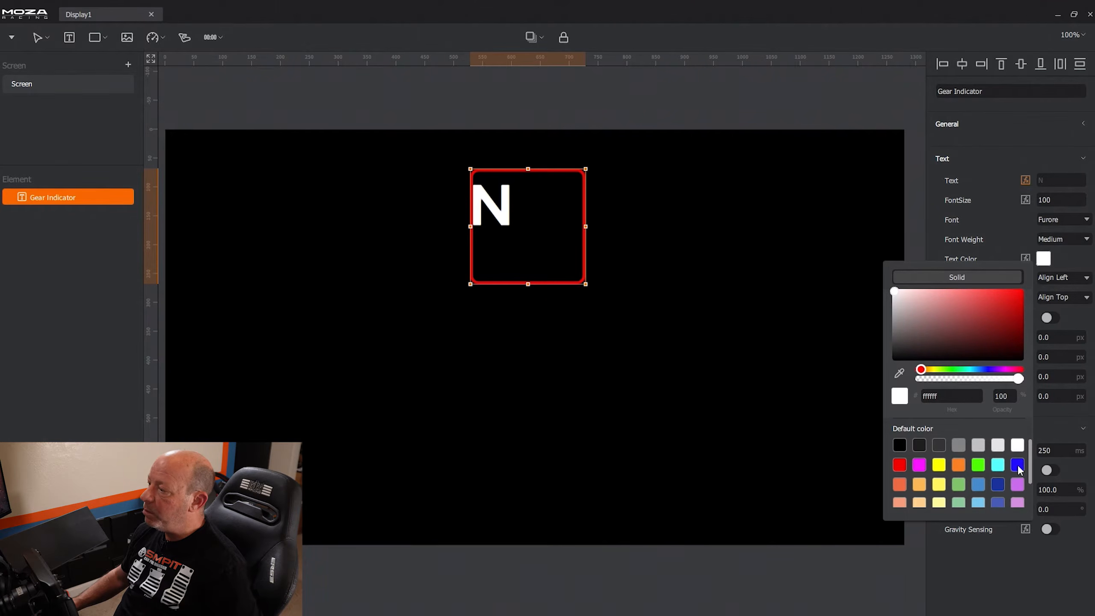
pyautogui.click(1019, 468)
pyautogui.click(1045, 258)
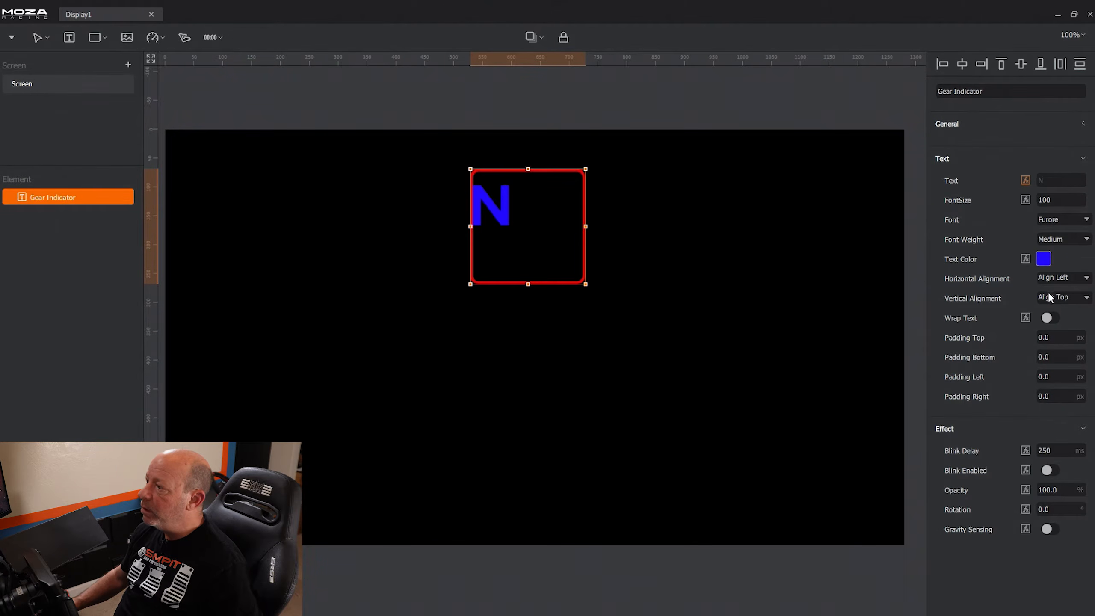
# Step: Centre the gear text in its box with horizontal alignment Align Center and vertical alignment Align Middle
pyautogui.click(1073, 278)
pyautogui.click(1046, 315)
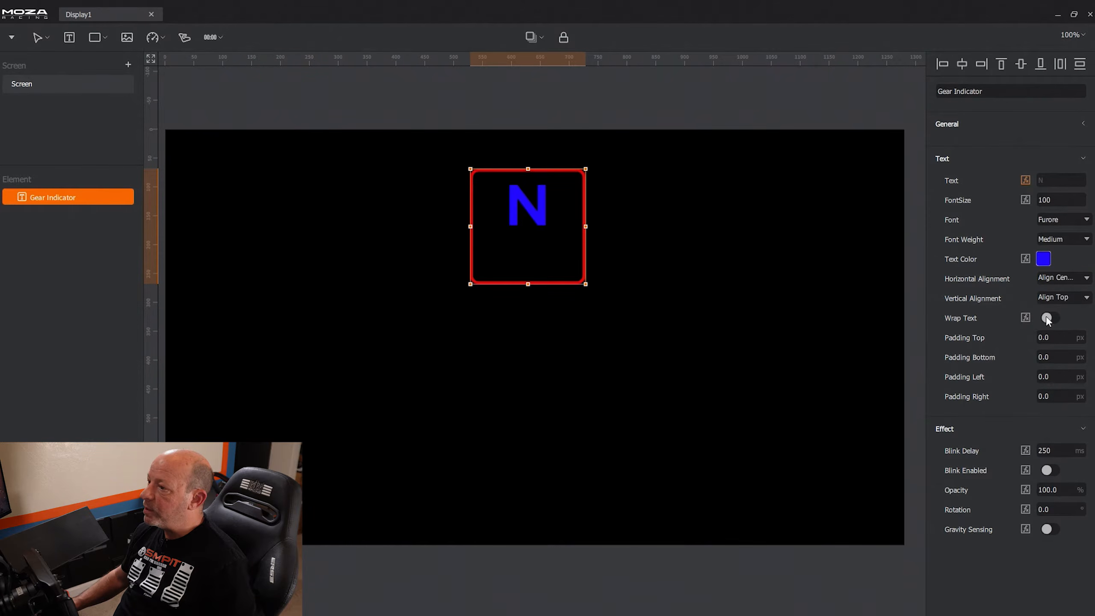
pyautogui.click(1067, 298)
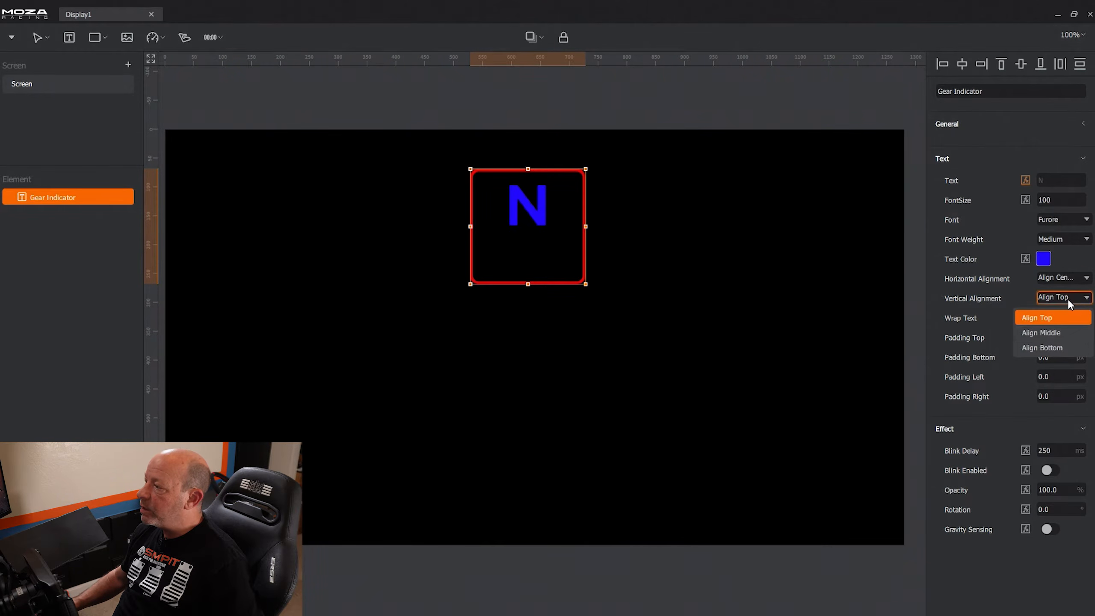
pyautogui.click(1061, 332)
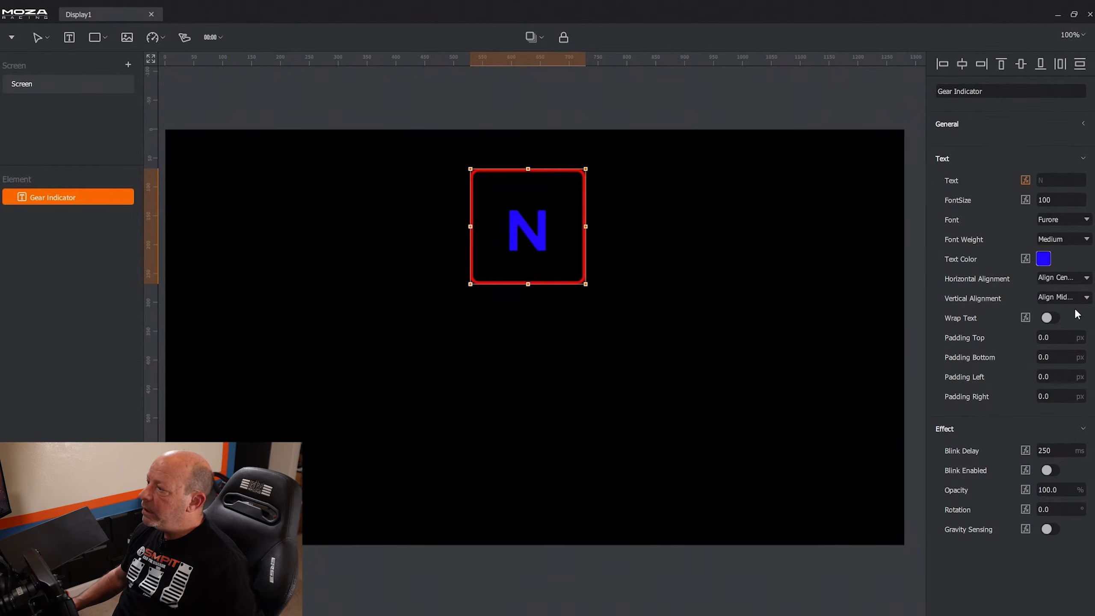
# Step: Set the Gear Indicator's font size to 140 and keep its vertical alignment at Align Middle
pyautogui.doubleClick(1064, 198)
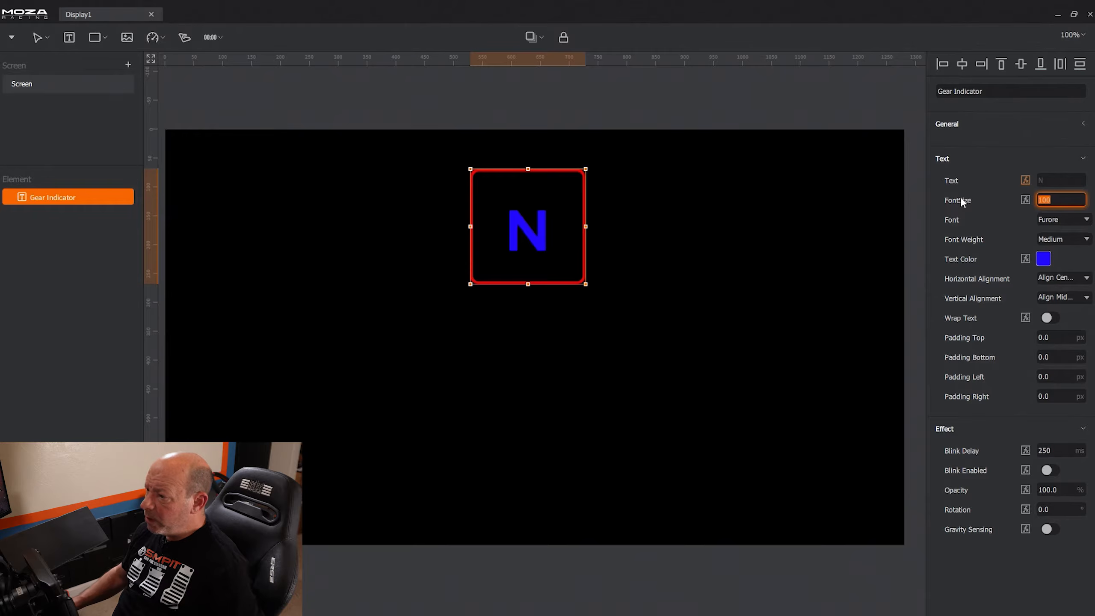
pyautogui.write('140')
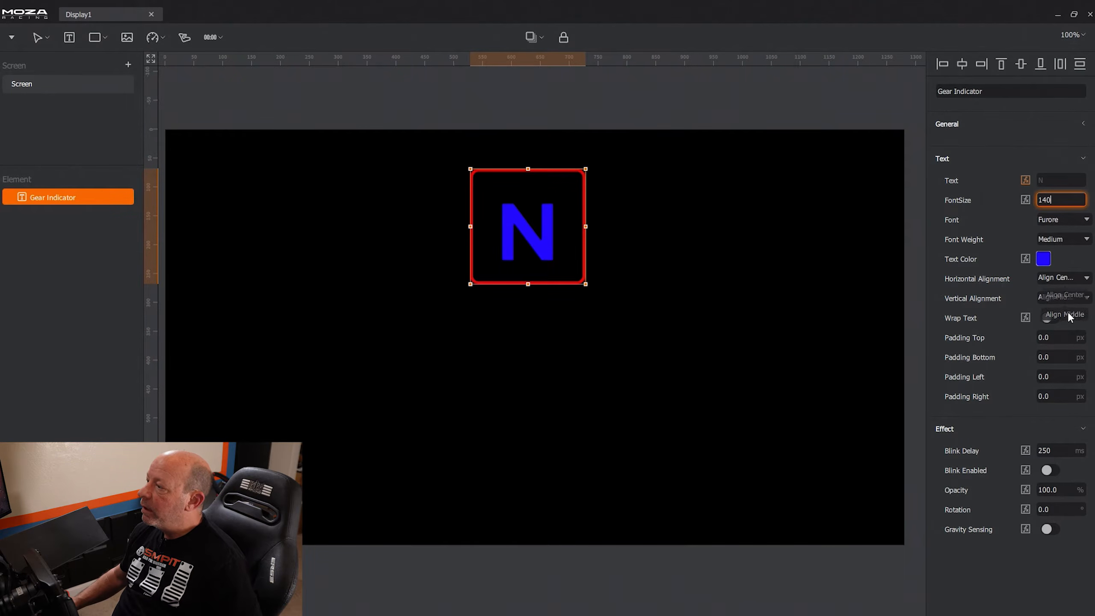
pyautogui.click(1072, 297)
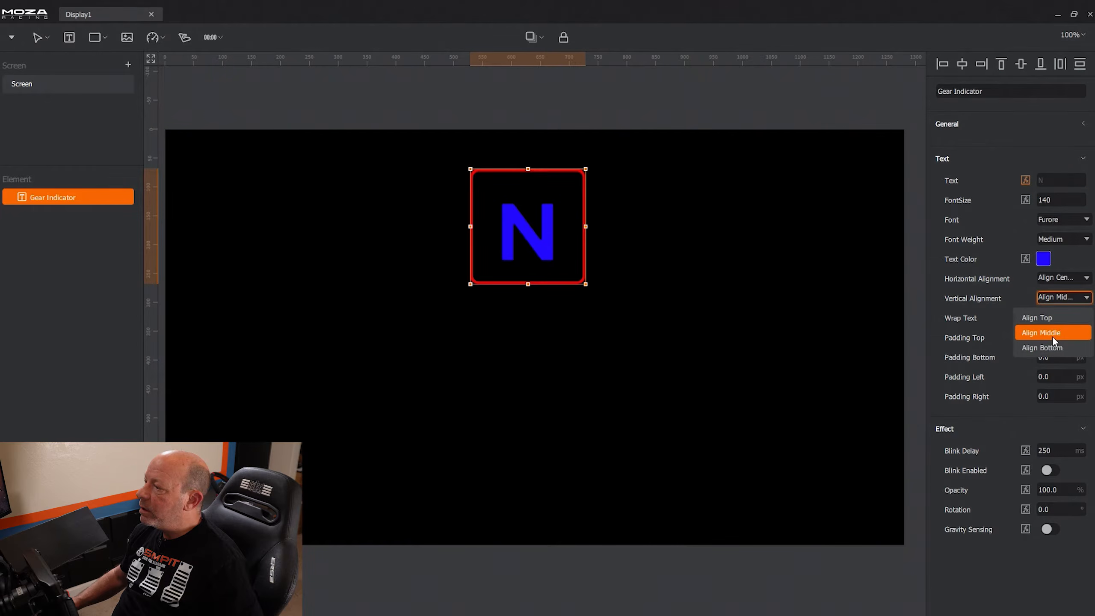
pyautogui.click(1053, 333)
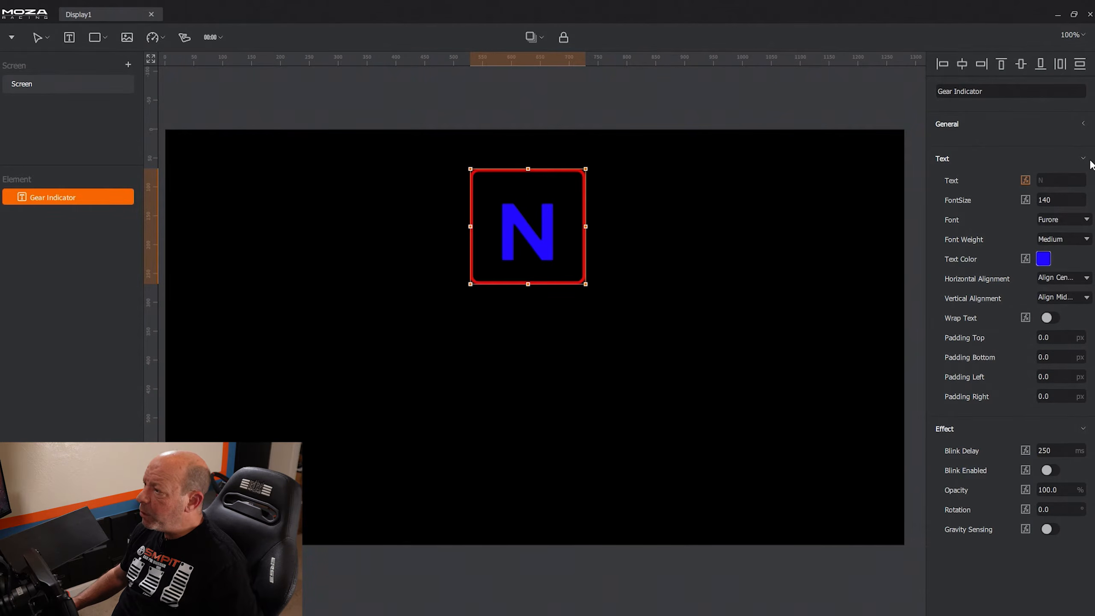
# Step: Move the Gear Indicator up to about X 534, Y 9 and set its border colour to dark grey 392f2f
pyautogui.moveTo(525, 243); pyautogui.dragTo(532, 188)
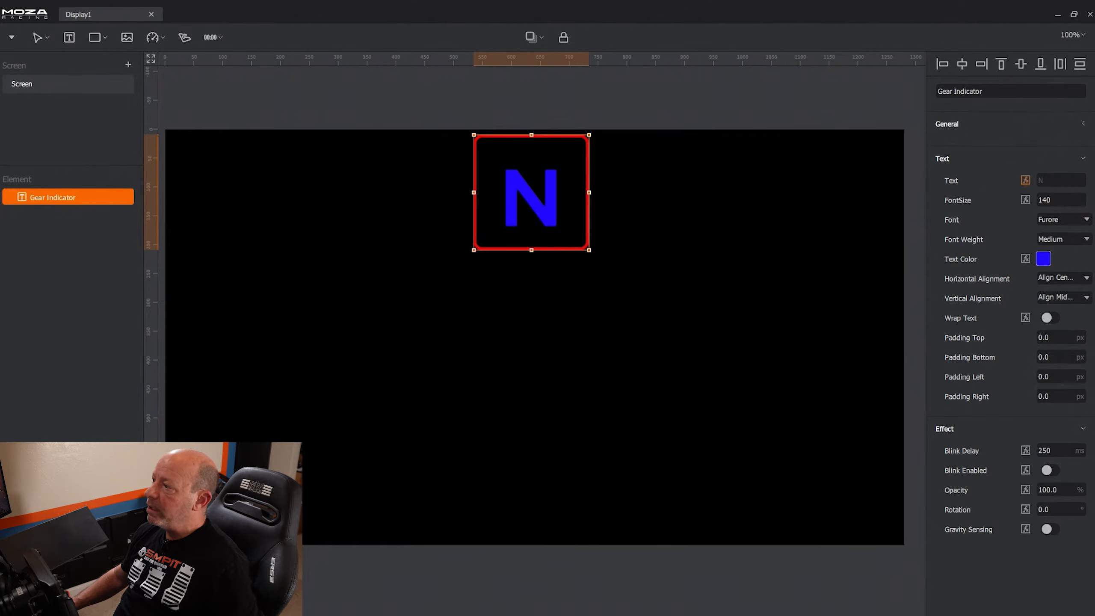
pyautogui.click(1084, 126)
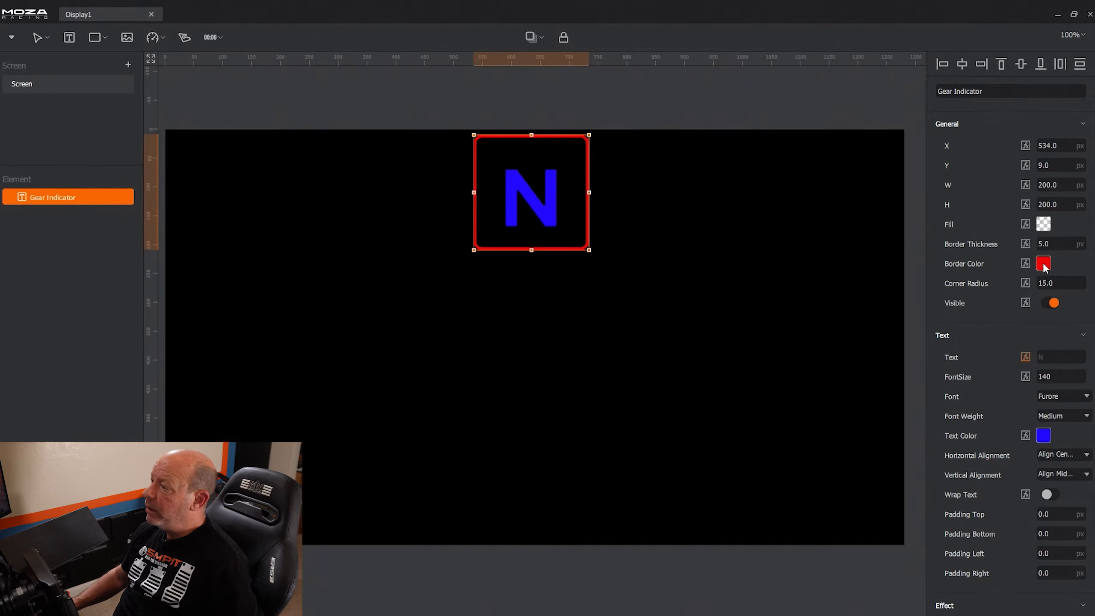
pyautogui.click(1044, 264)
pyautogui.click(918, 347)
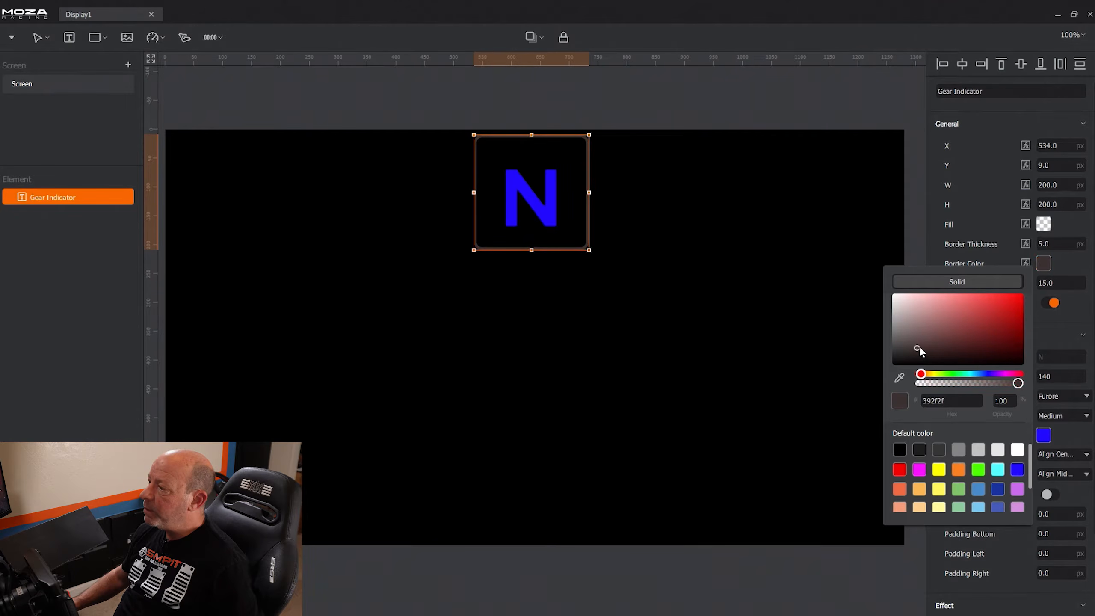
pyautogui.click(1090, 269)
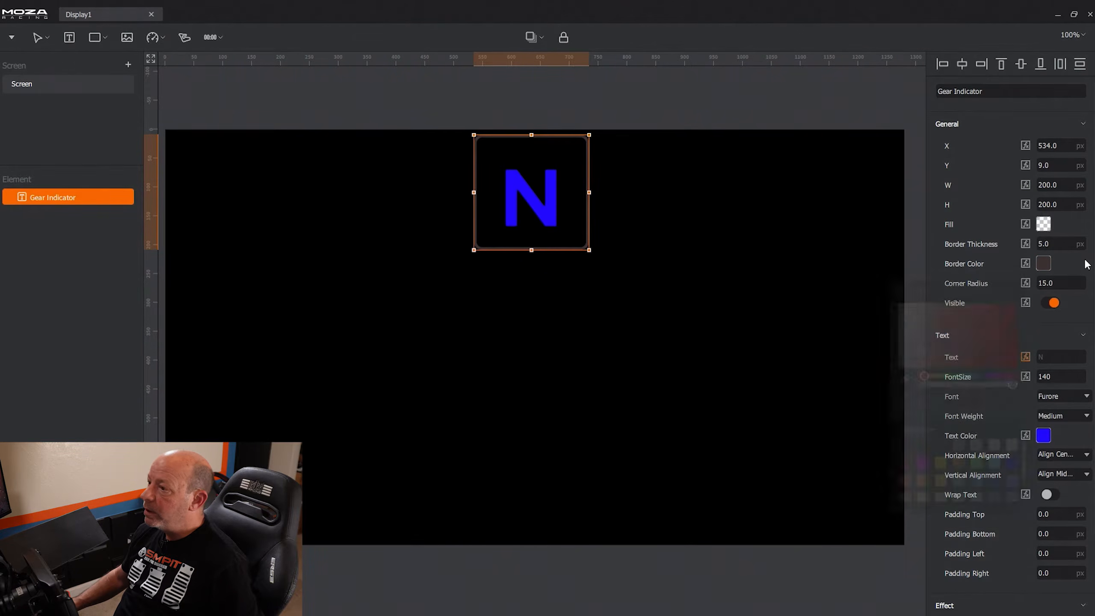
pyautogui.click(775, 257)
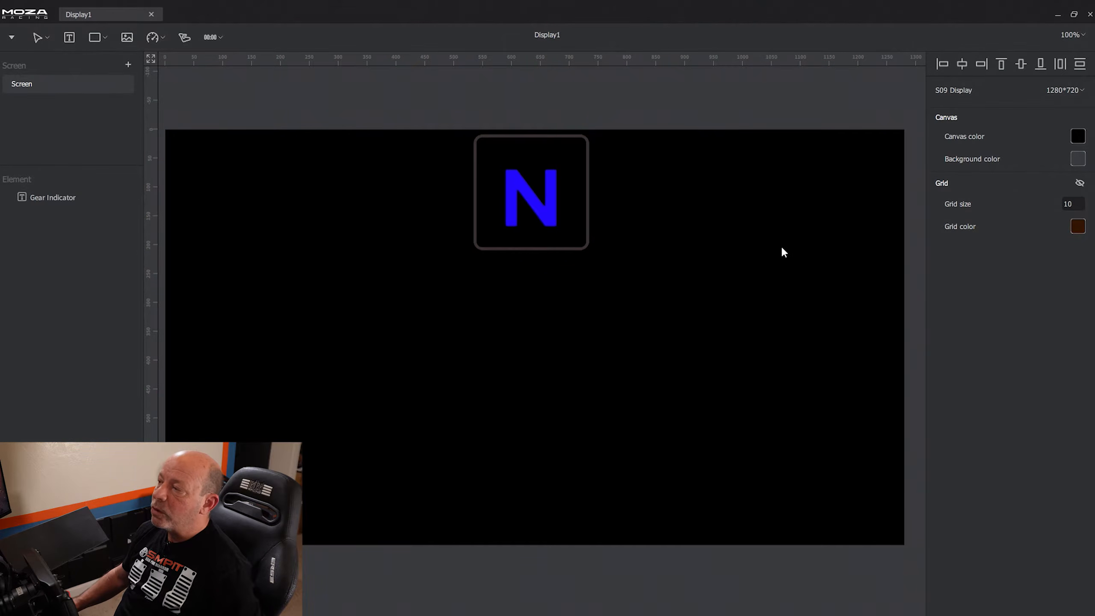
# Step: Add a Best Lap Time telemetry element from the LAP category and widen its box to about 423 px
pyautogui.moveTo(227, 35)
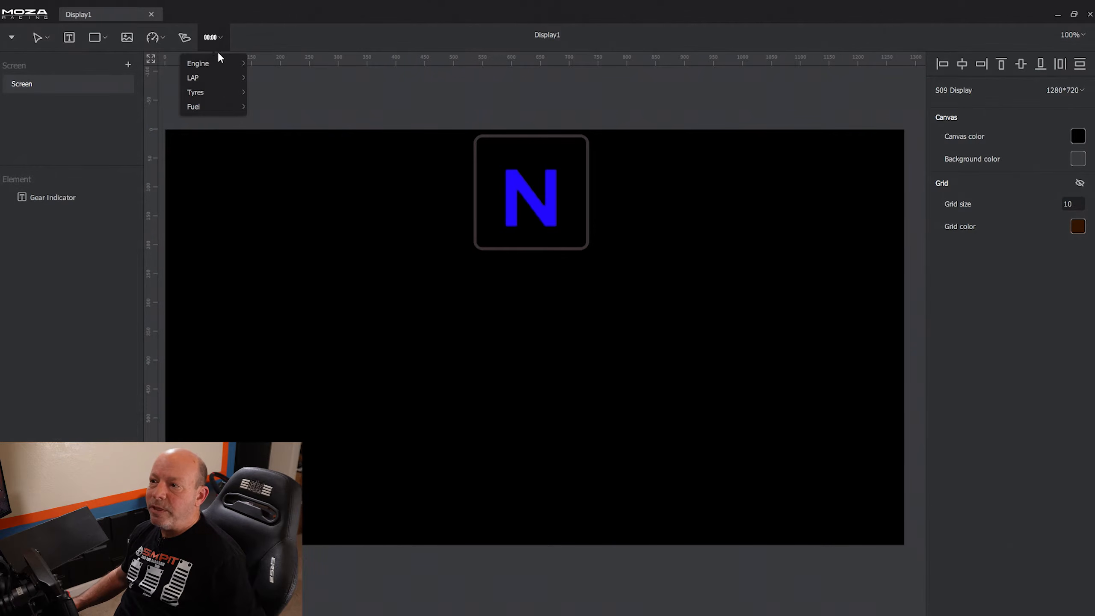
pyautogui.moveTo(212, 74)
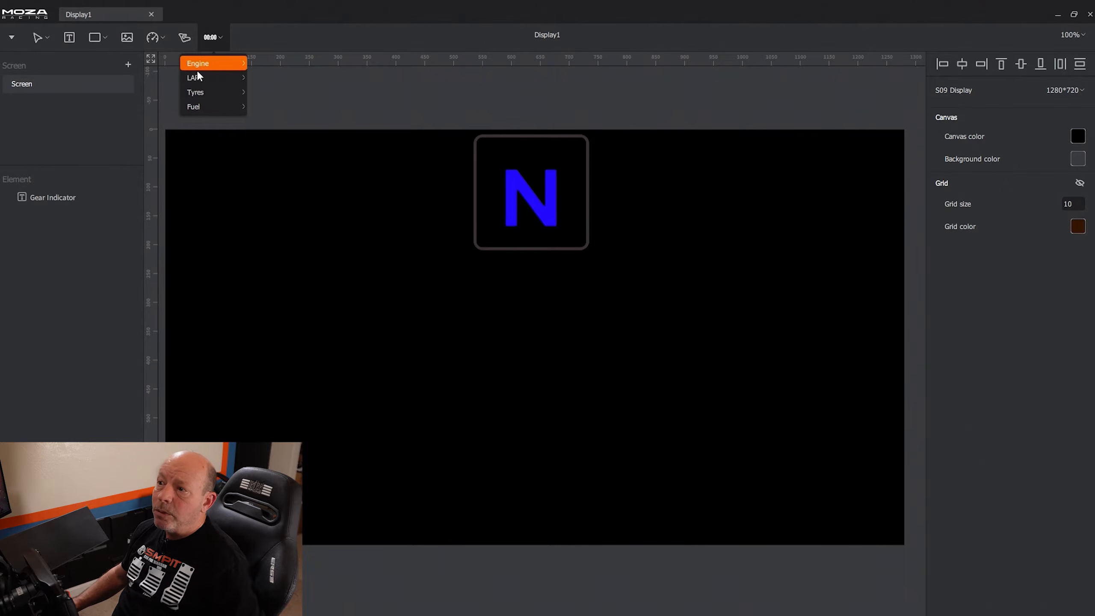
pyautogui.click(278, 92)
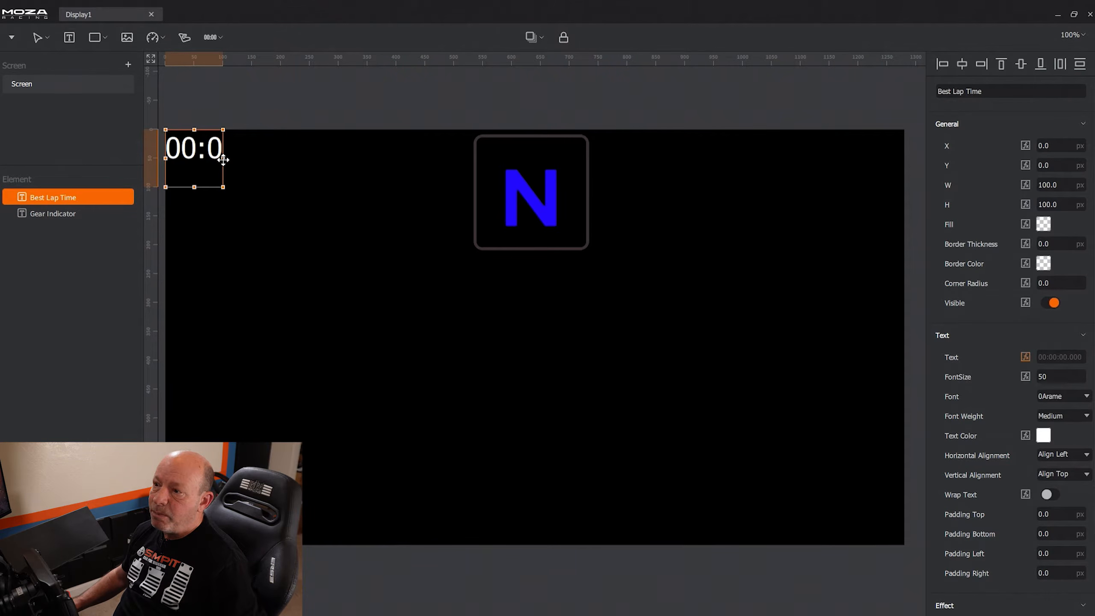
pyautogui.moveTo(222, 159); pyautogui.dragTo(384, 158)
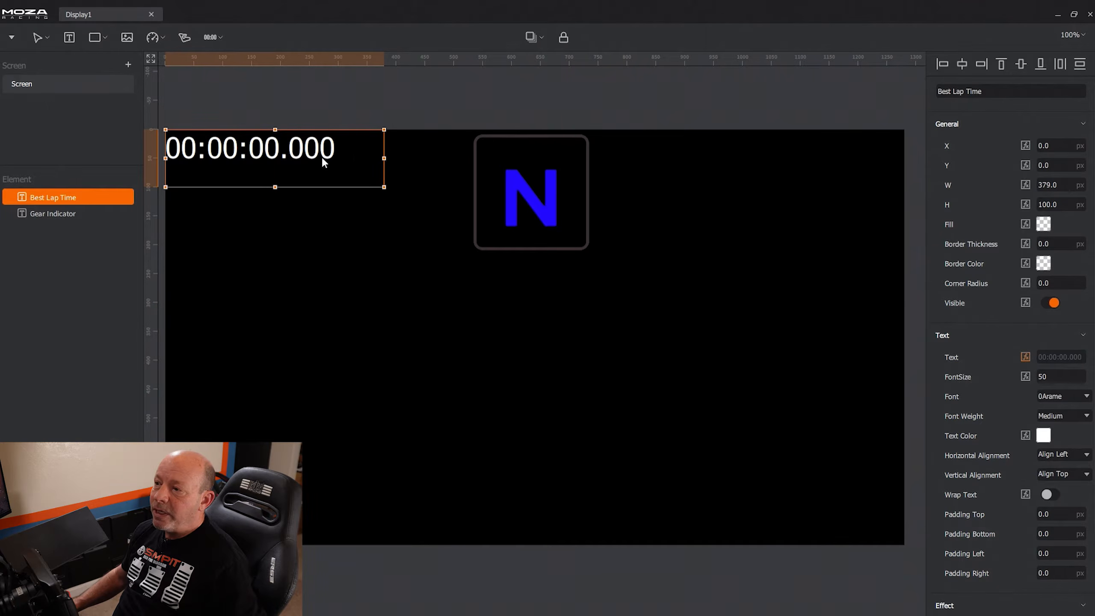
pyautogui.moveTo(384, 159); pyautogui.dragTo(410, 155)
# Step: Overlap the Best Lap Time with the Gear Indicator at about X 534, Y 89, and put the Gear Indicator in front in the element order
pyautogui.moveTo(292, 159); pyautogui.dragTo(300, 198)
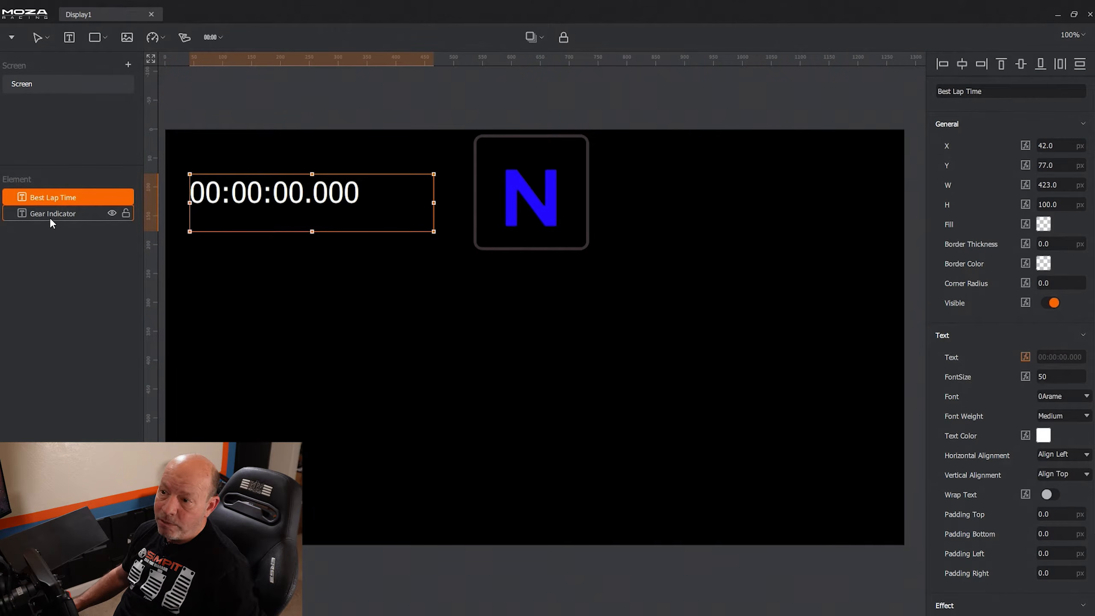
pyautogui.moveTo(270, 194); pyautogui.dragTo(573, 170)
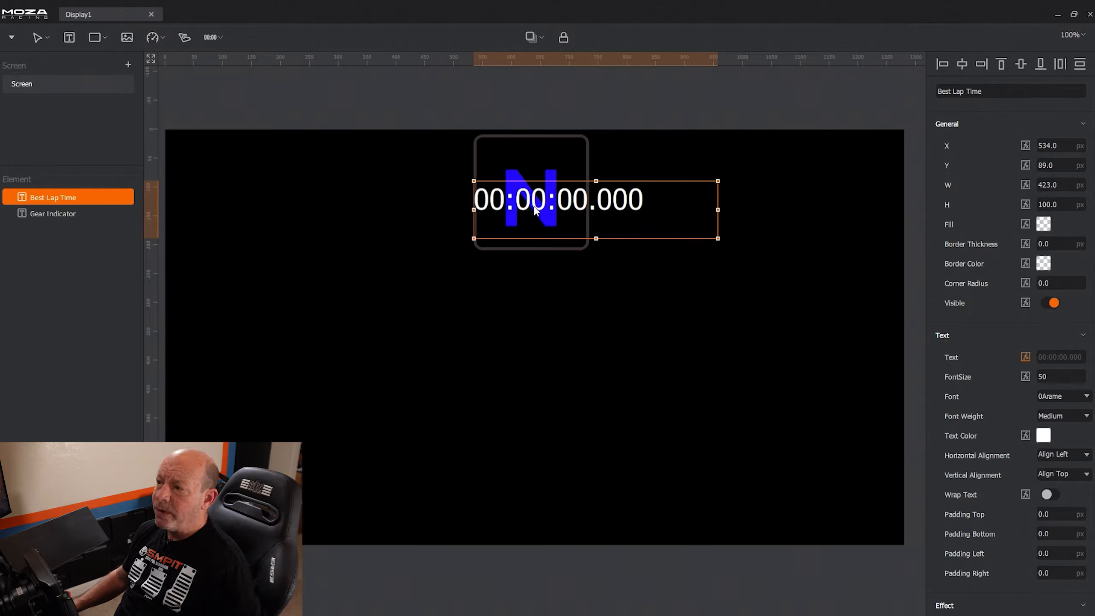
pyautogui.click(48, 212)
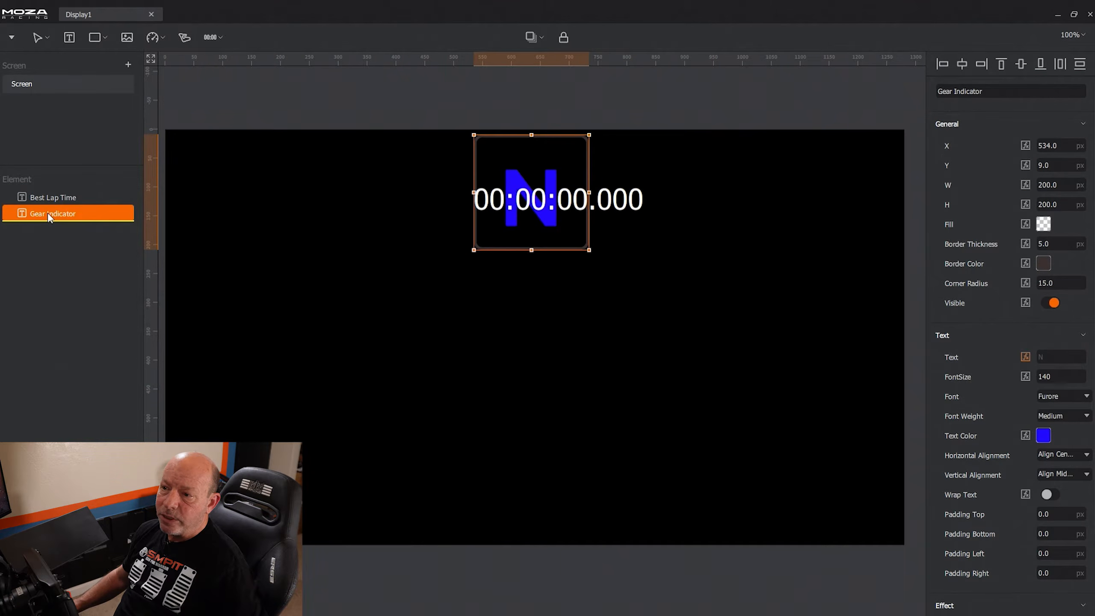
pyautogui.moveTo(48, 212); pyautogui.dragTo(51, 185)
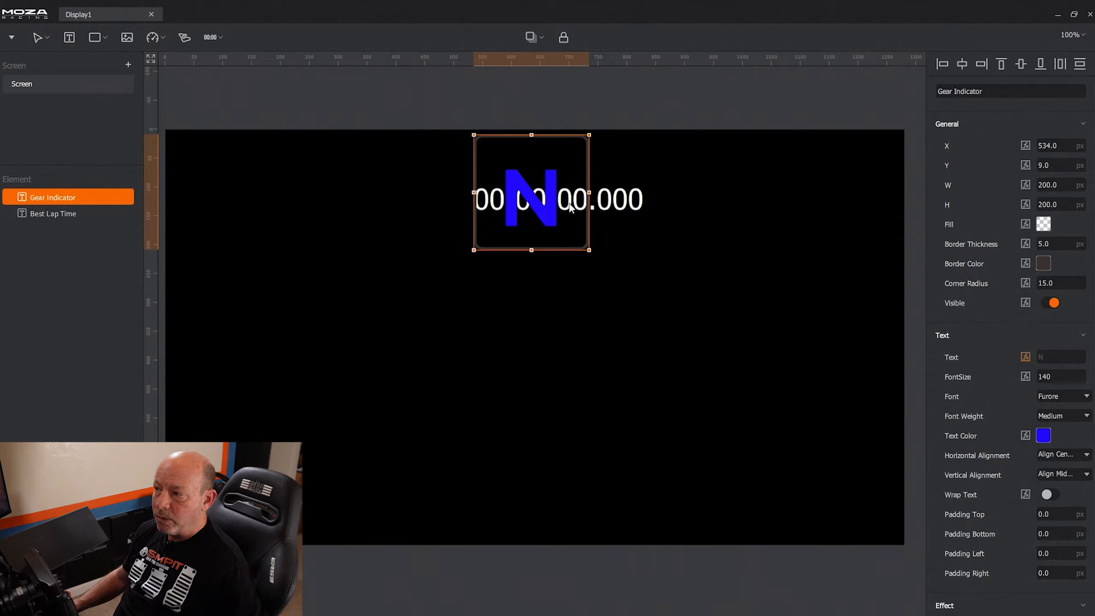
# Step: Move the Best Lap Time clear of the gear box to about X 855, Y 109, and reduce its height to about 96.5 px
pyautogui.moveTo(618, 206); pyautogui.dragTo(826, 228)
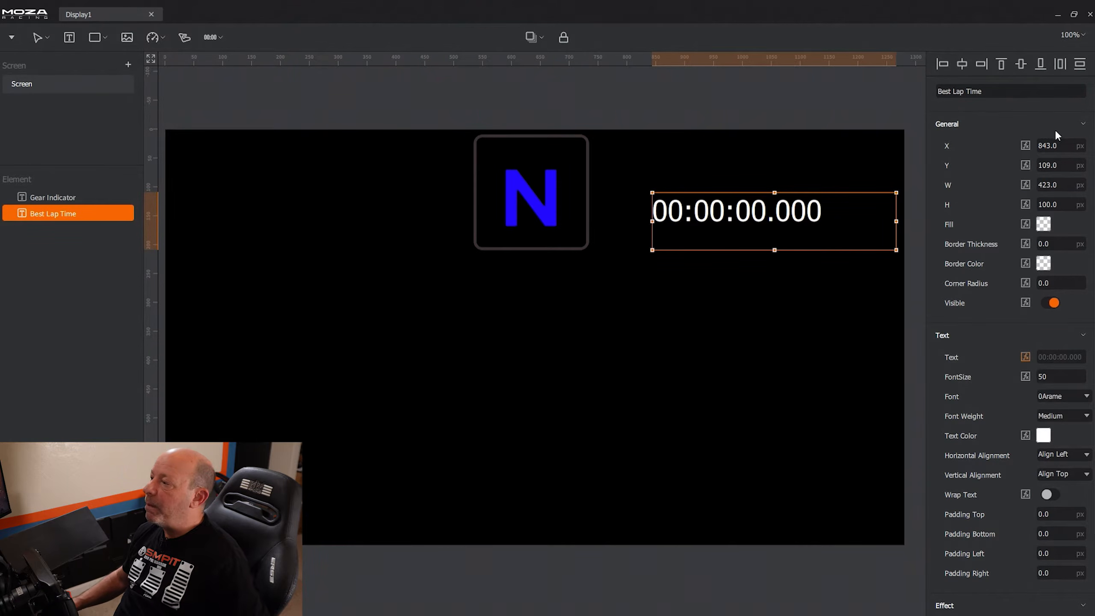
pyautogui.moveTo(774, 229); pyautogui.dragTo(819, 250)
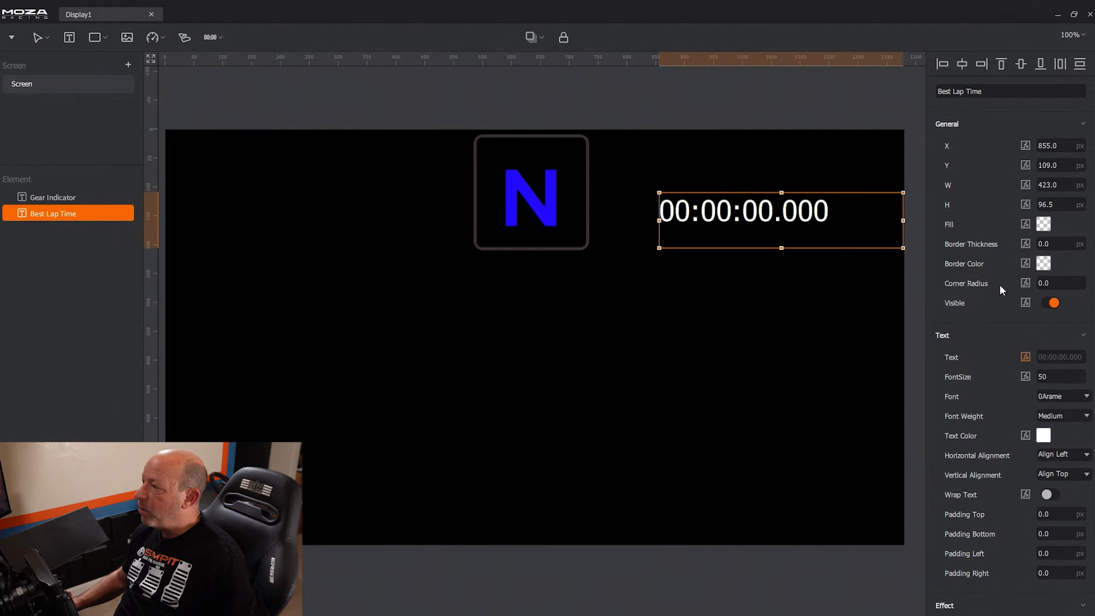
# Step: Try a red da1717 fill on the Best Lap Time box
pyautogui.click(1041, 227)
pyautogui.moveTo(921, 344)
pyautogui.mouseDown()
pyautogui.moveTo(1020, 345)
pyautogui.moveTo(918, 342)
pyautogui.mouseUp()
pyautogui.click(1009, 268)
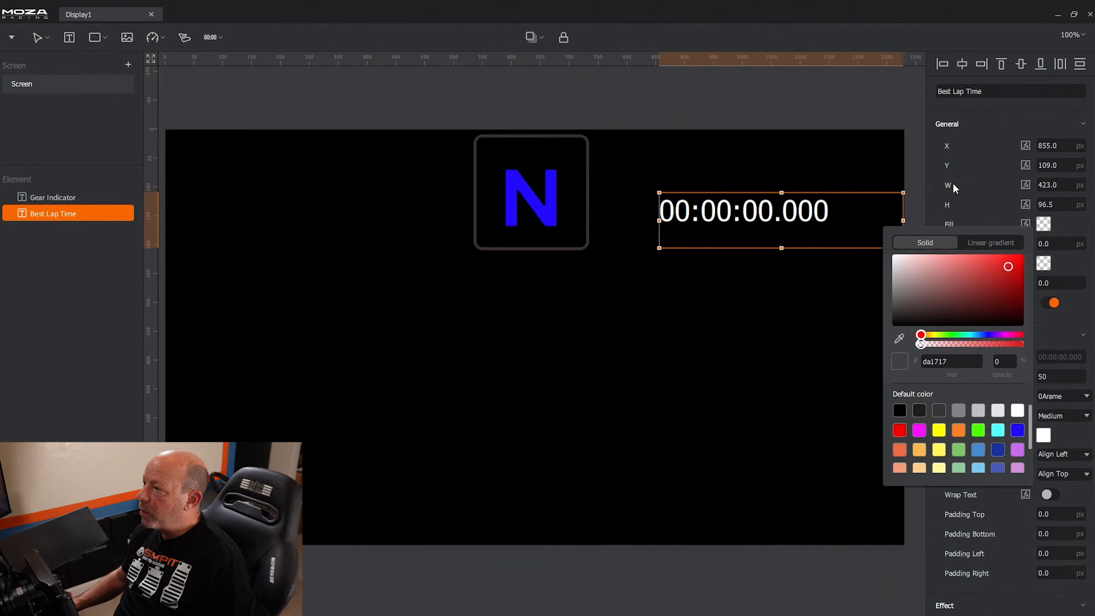
pyautogui.click(928, 199)
pyautogui.click(781, 213)
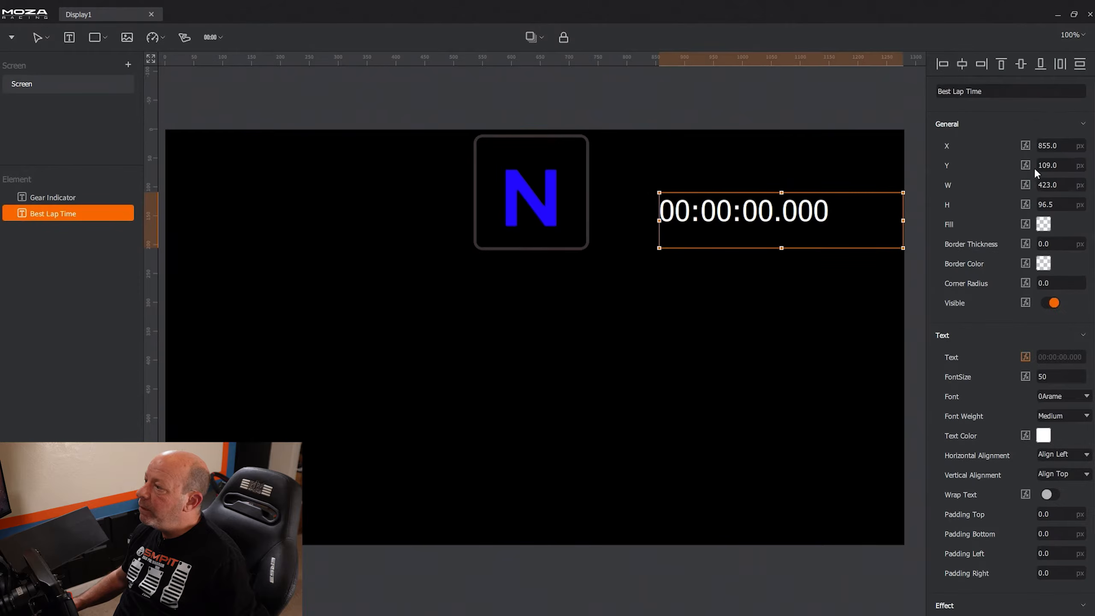
# Step: Review the result format options in the Best Lap Time's text binding and keep hh:mm:ss.fff
pyautogui.click(1084, 126)
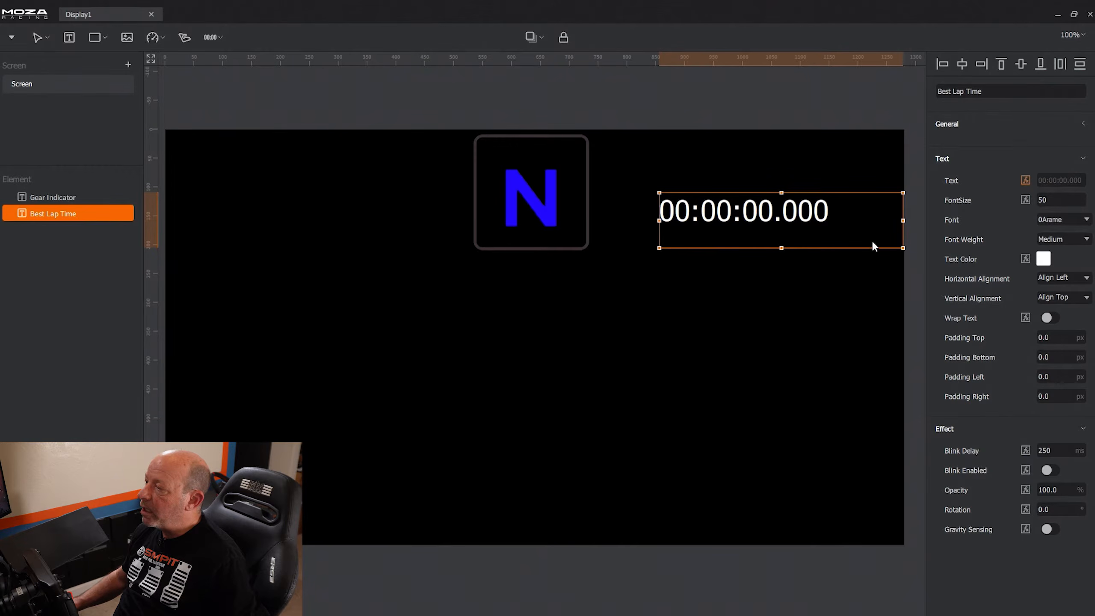
pyautogui.click(1029, 180)
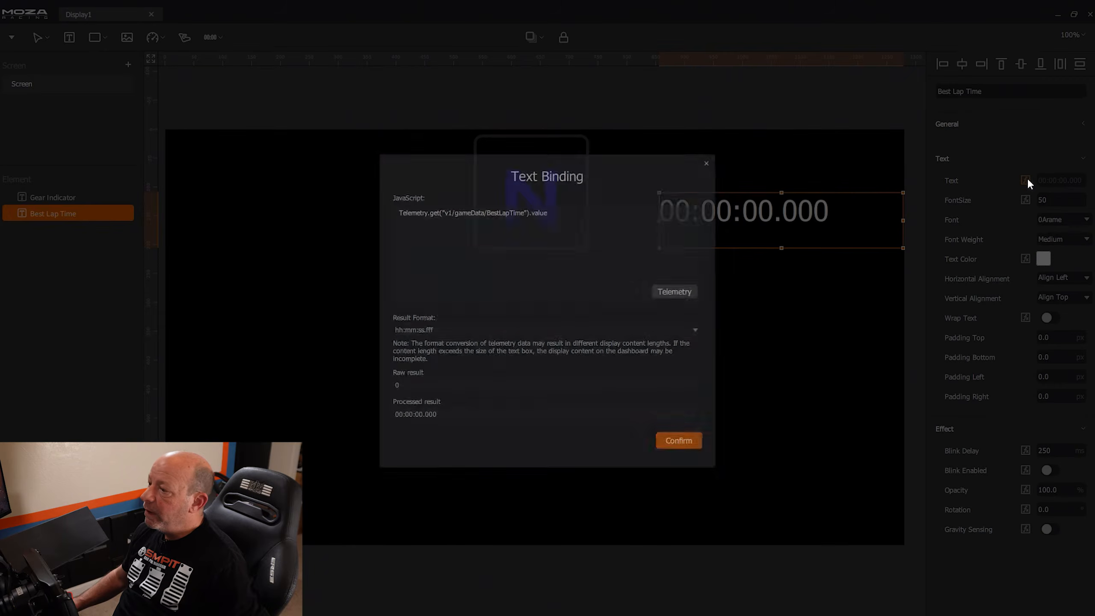
pyautogui.click(406, 332)
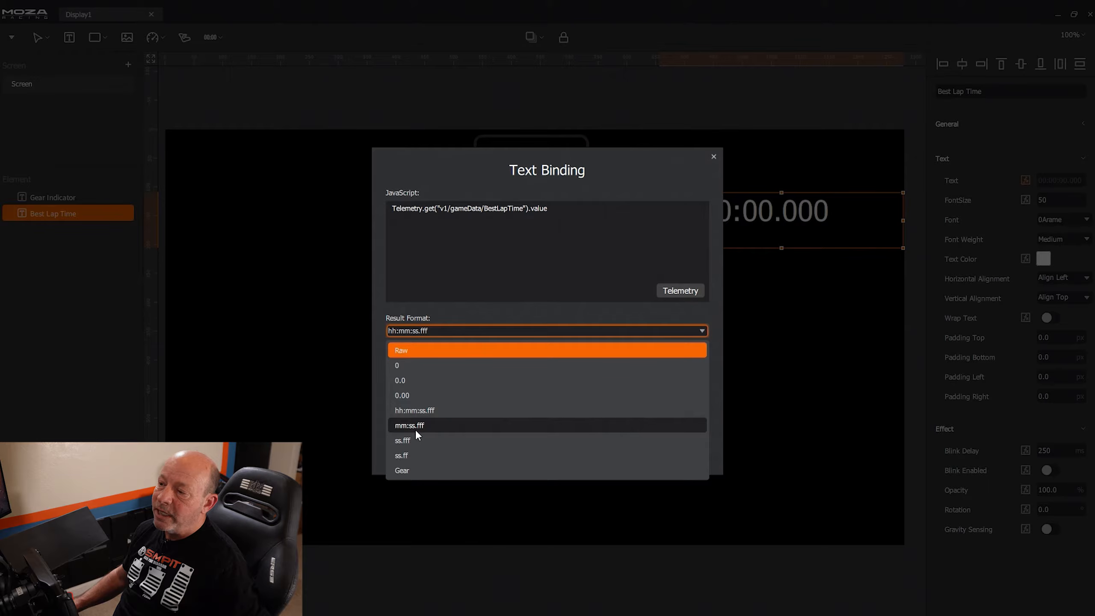
pyautogui.click(571, 174)
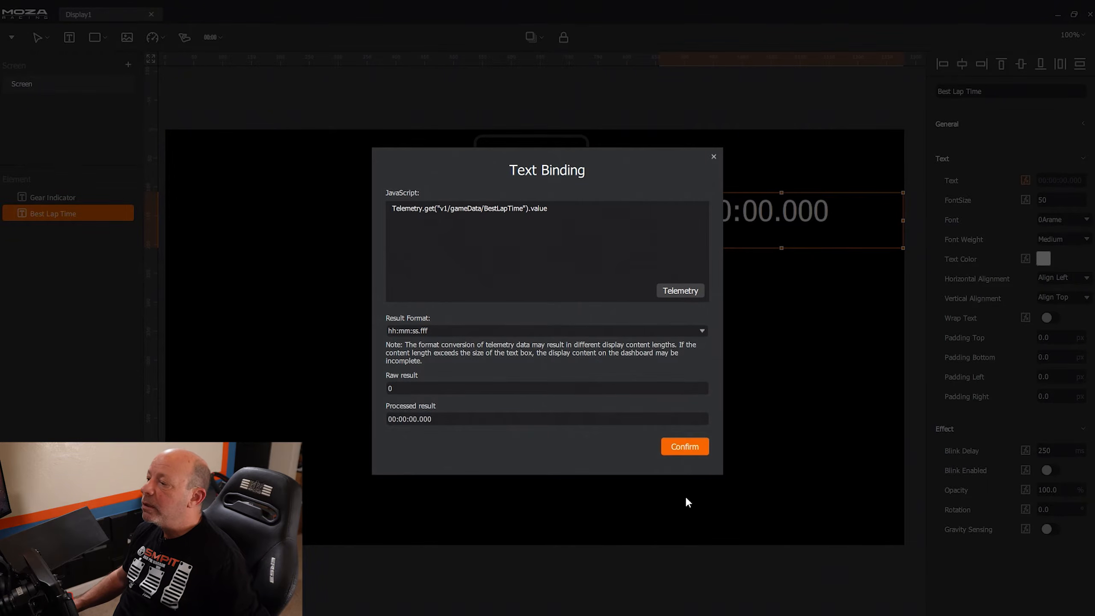
pyautogui.click(671, 440)
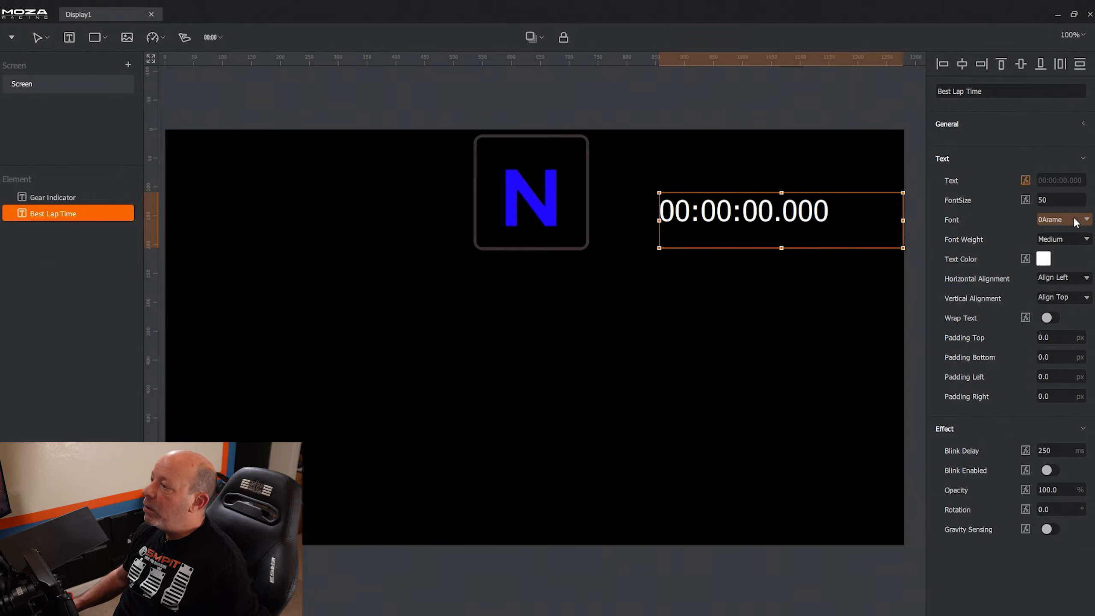
# Step: Set the Best Lap Time's font to Furore and centre its text with Align Center and Align Middle
pyautogui.click(1073, 220)
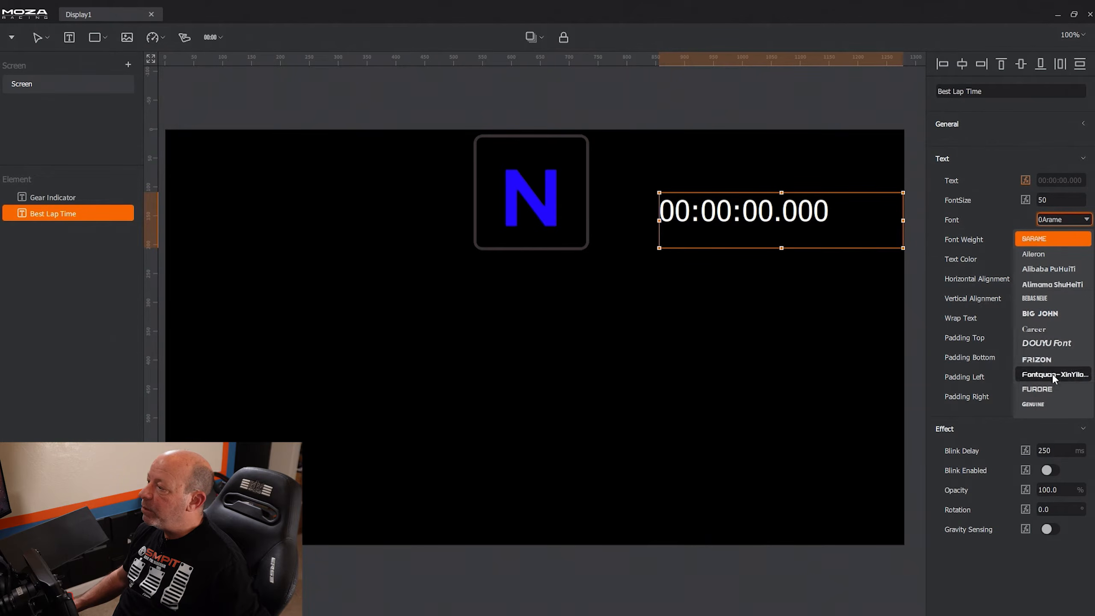
pyautogui.click(1049, 388)
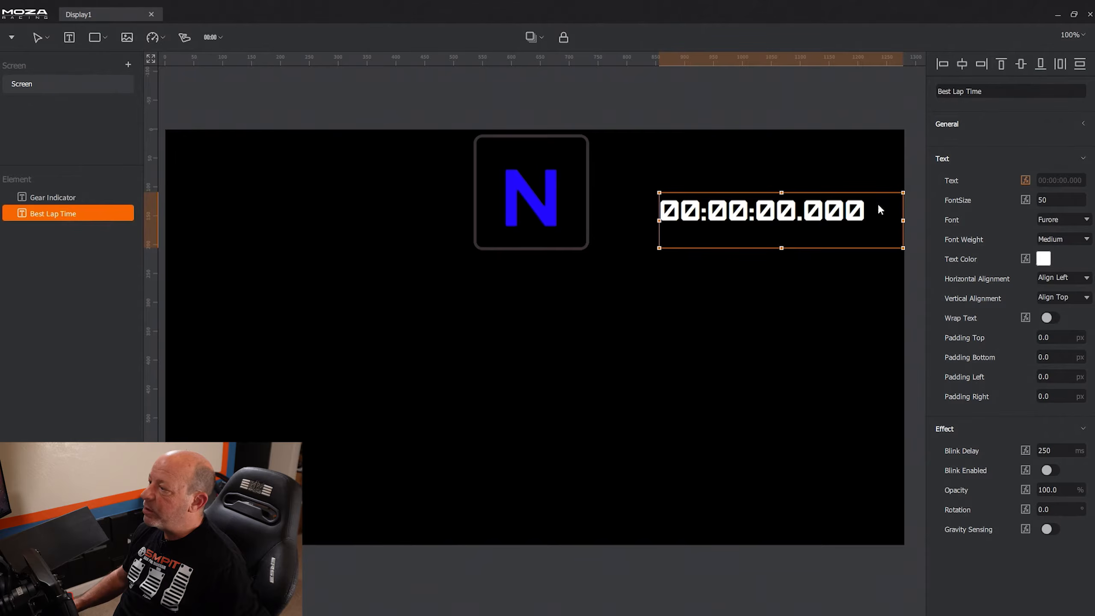
pyautogui.click(1069, 278)
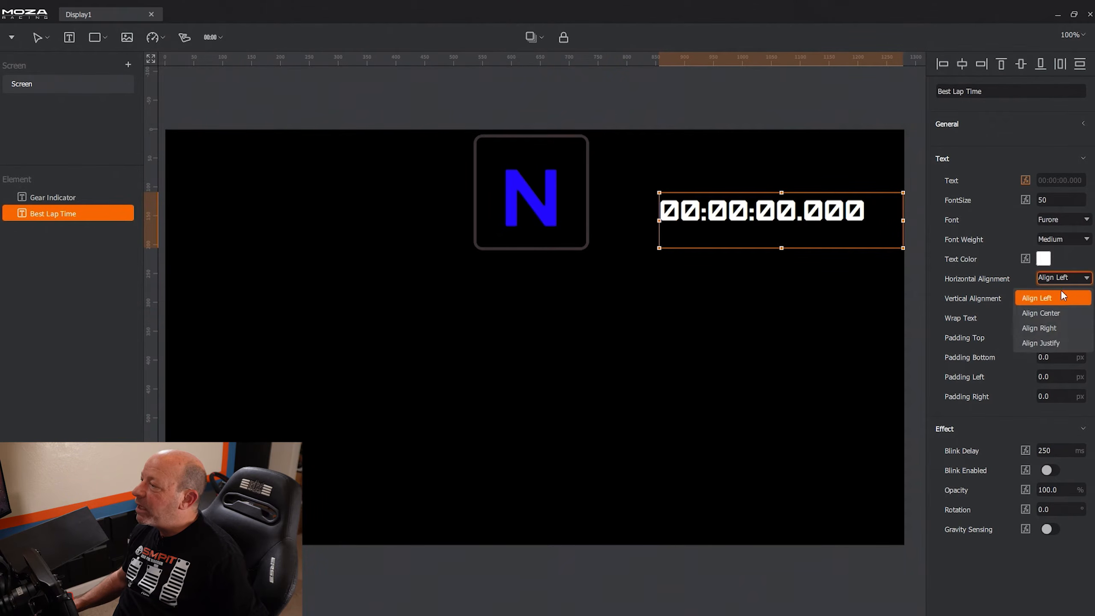
pyautogui.click(1058, 317)
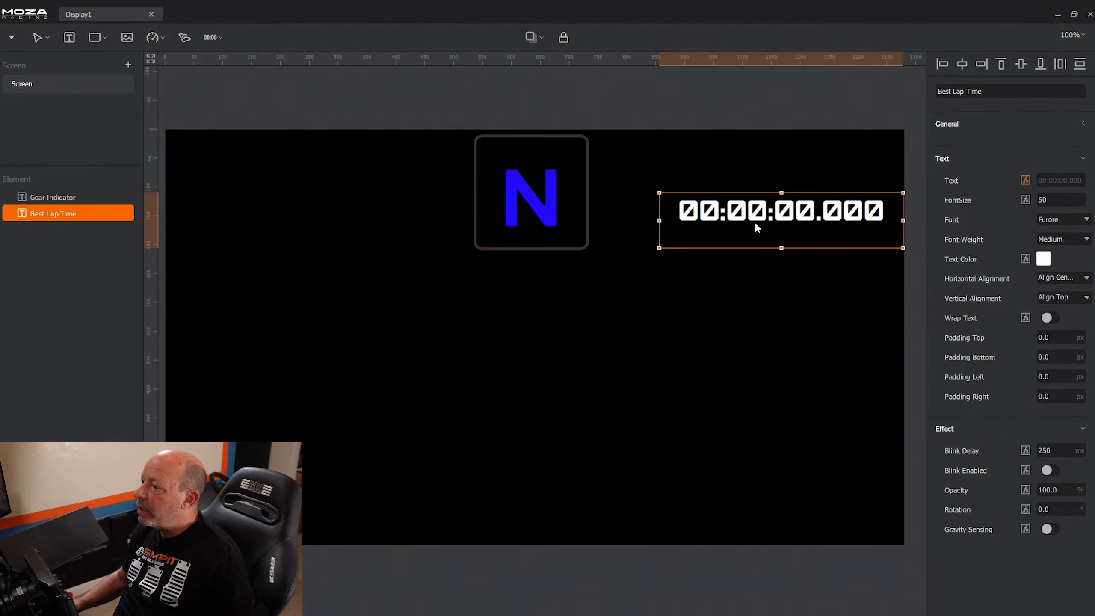
pyautogui.click(1063, 297)
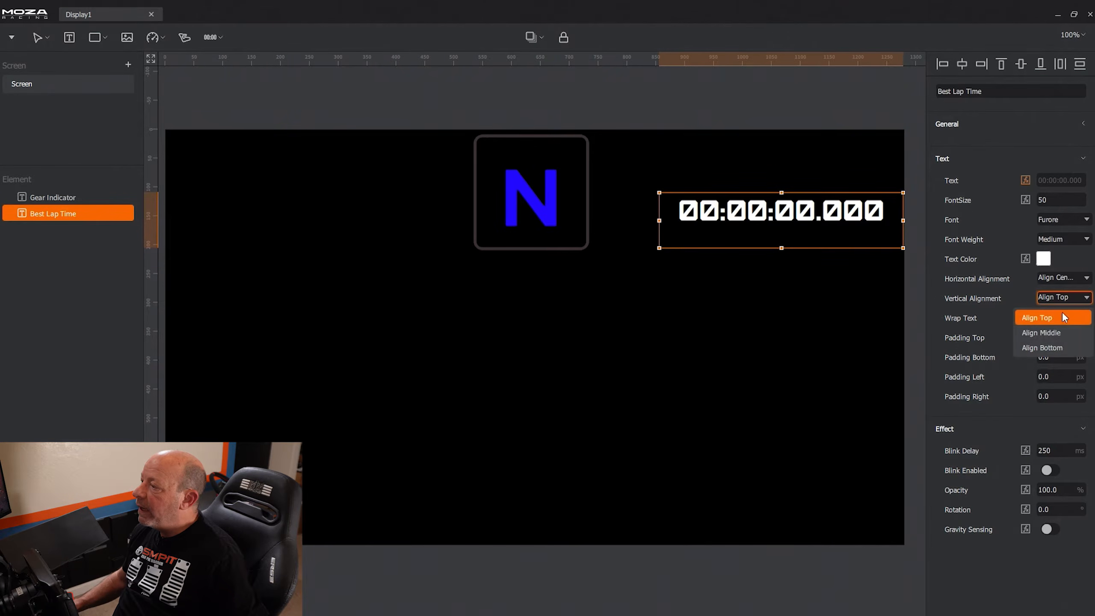
pyautogui.click(1059, 336)
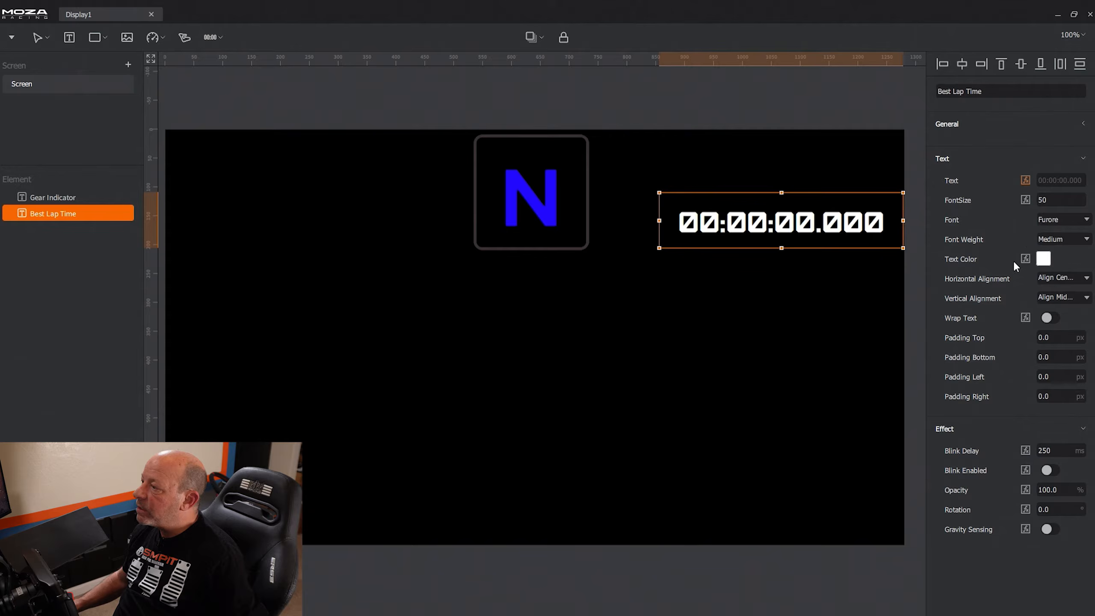
# Step: Set the Best Lap Time's text colour to the bright blue default colour 2209ff
pyautogui.click(1047, 260)
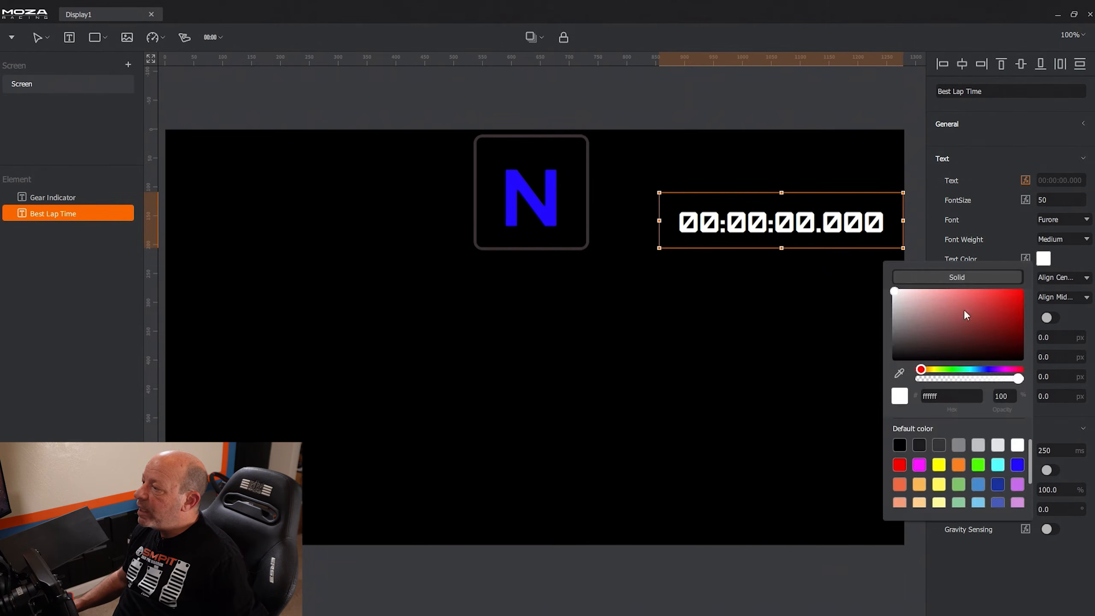
pyautogui.click(1017, 465)
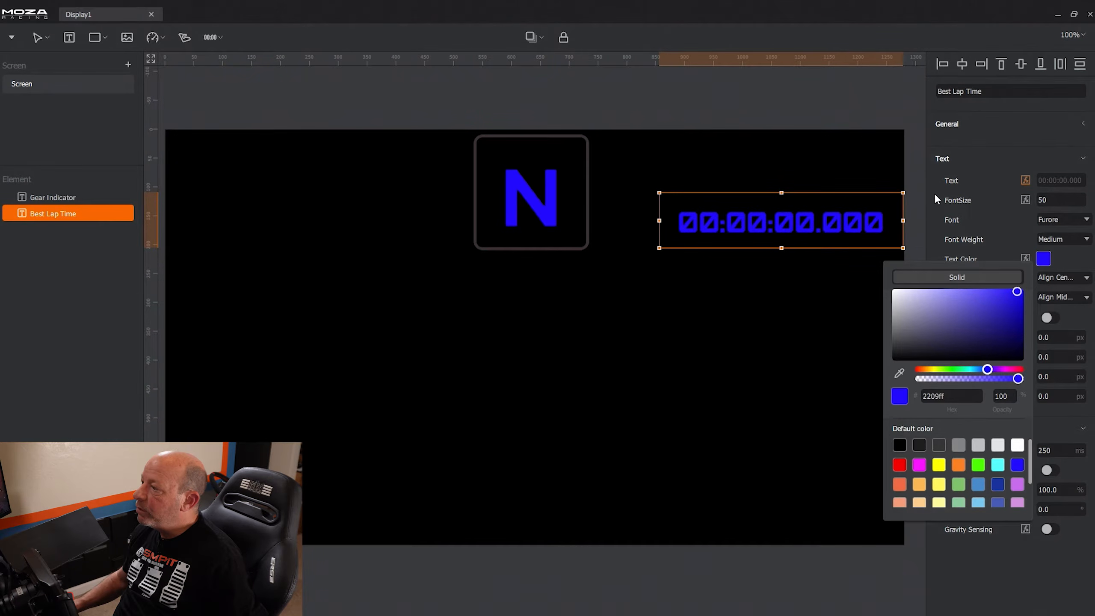
pyautogui.click(1078, 264)
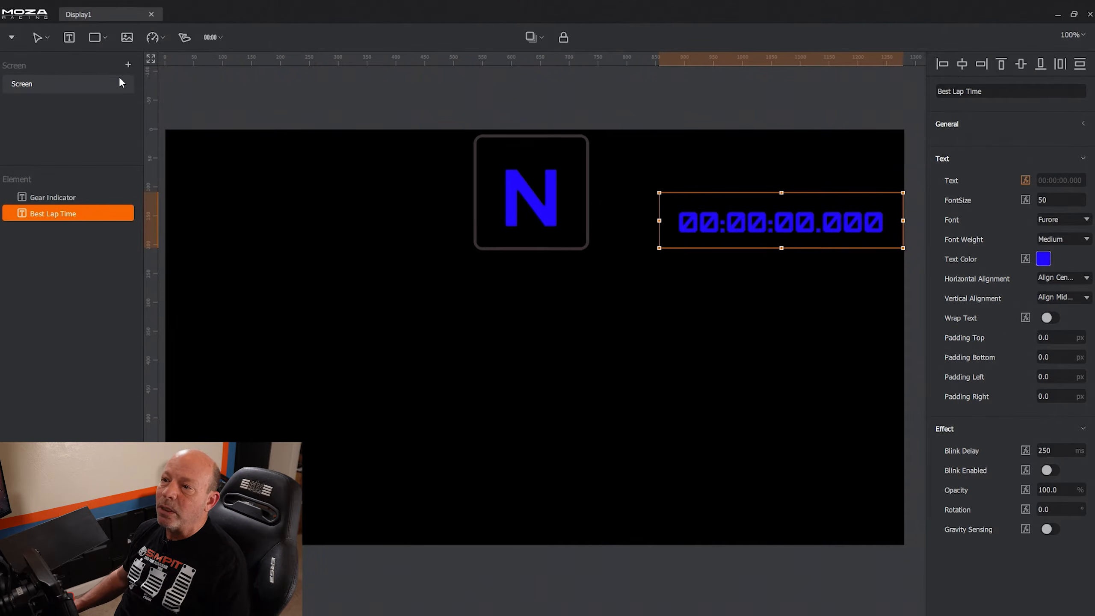
# Step: Add a text element directly above the Best Lap Time at about X 855, Y 9, and set its width to 423 px
pyautogui.click(69, 38)
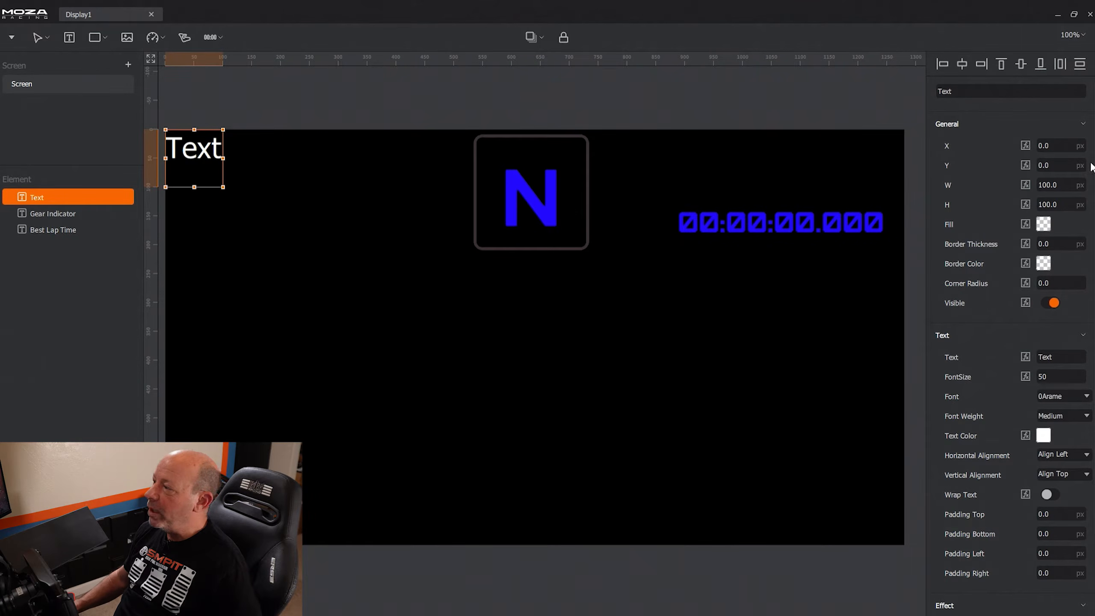
pyautogui.moveTo(194, 155); pyautogui.dragTo(410, 153)
pyautogui.moveTo(653, 155); pyautogui.dragTo(889, 174)
pyautogui.click(806, 231)
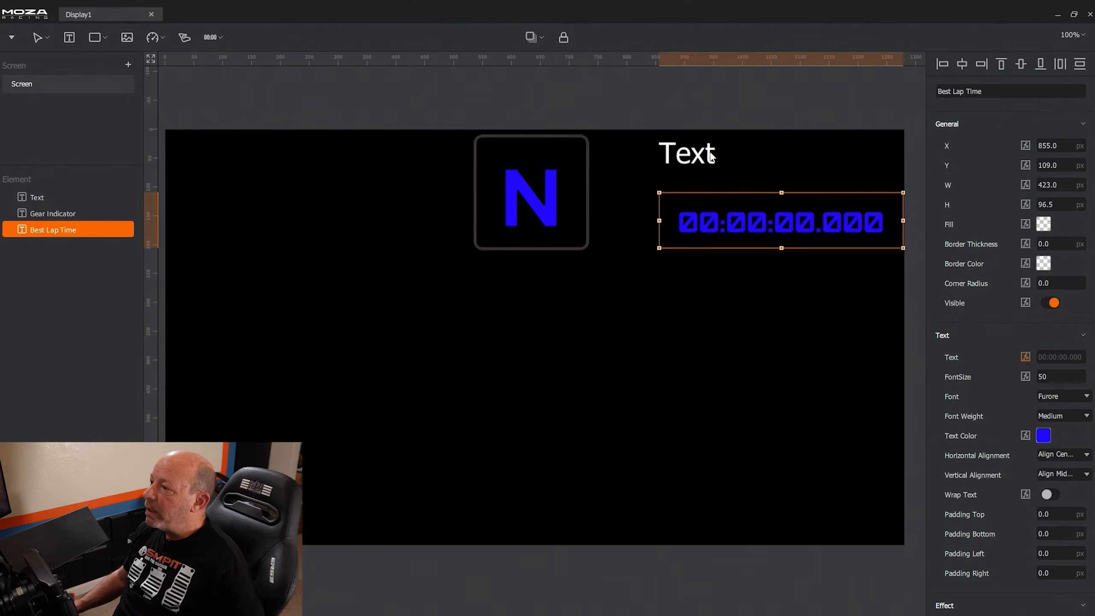
pyautogui.click(737, 152)
pyautogui.doubleClick(1070, 182)
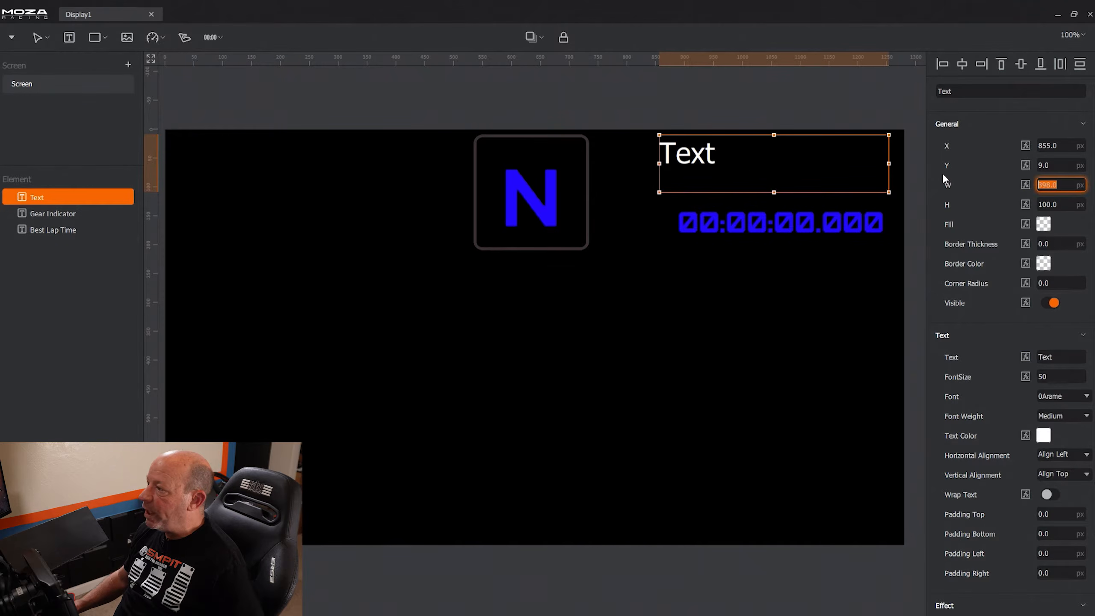
pyautogui.write('423')
pyautogui.press('Return')
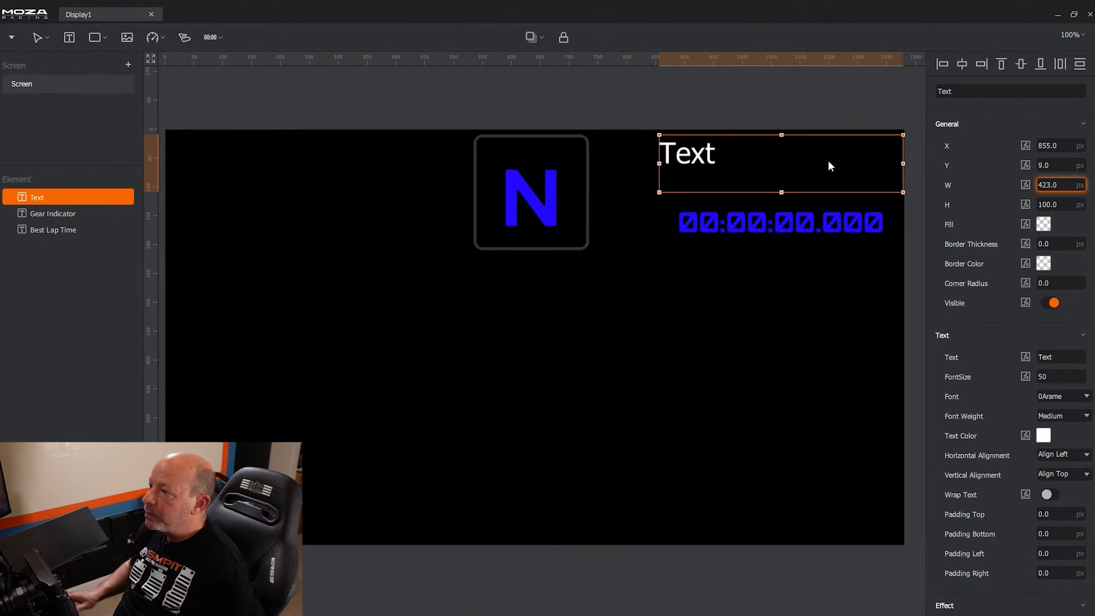
pyautogui.moveTo(807, 152); pyautogui.dragTo(812, 178)
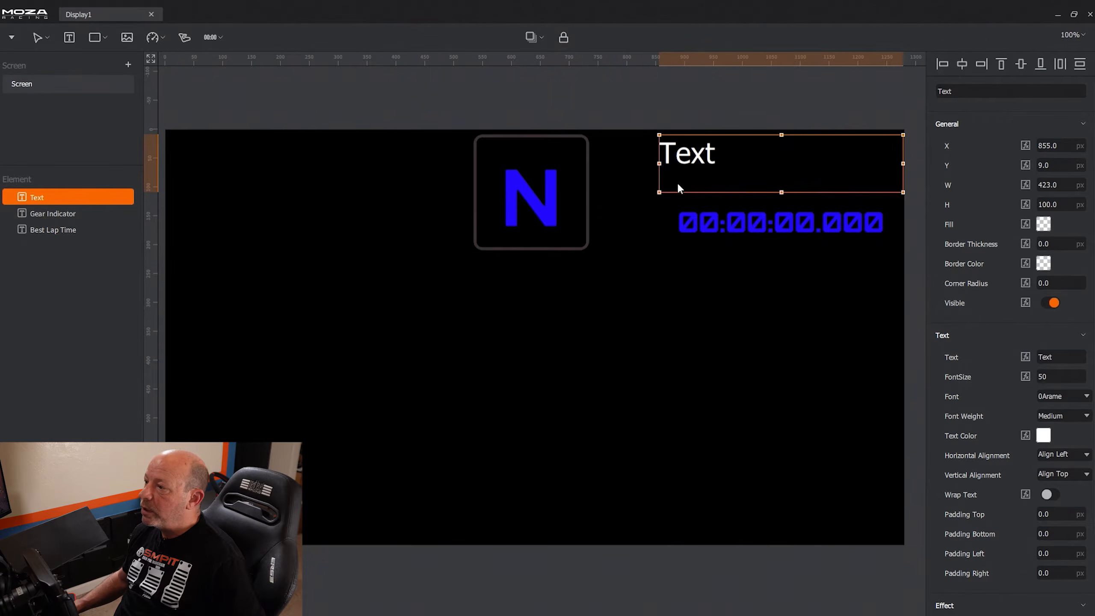
pyautogui.click(807, 157)
pyautogui.moveTo(783, 170); pyautogui.dragTo(854, 169)
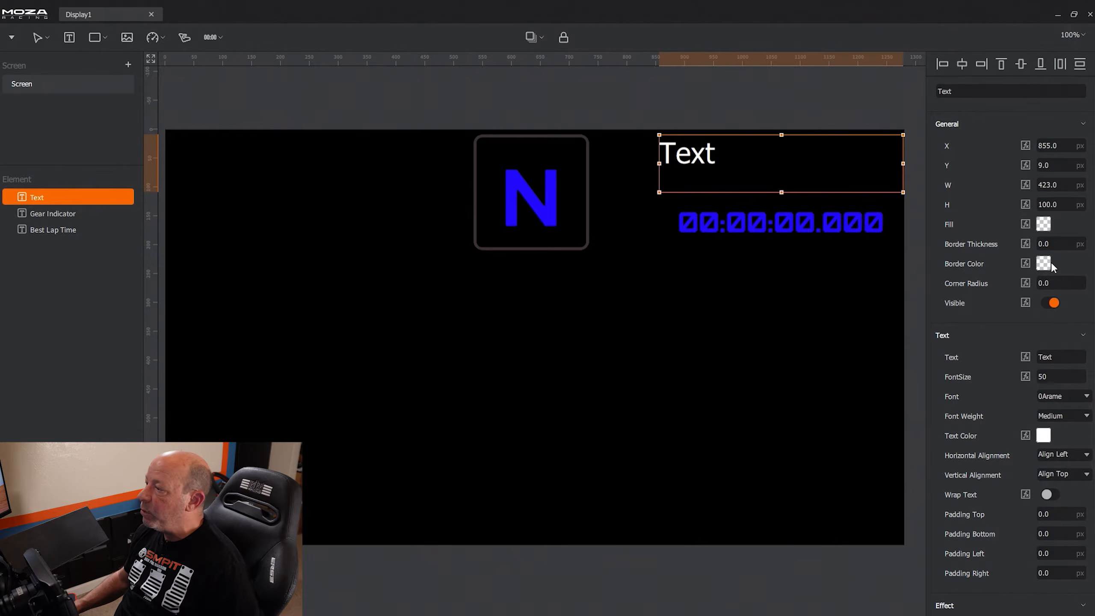
# Step: Rename the new text element as Best Lap Test
pyautogui.click(1084, 126)
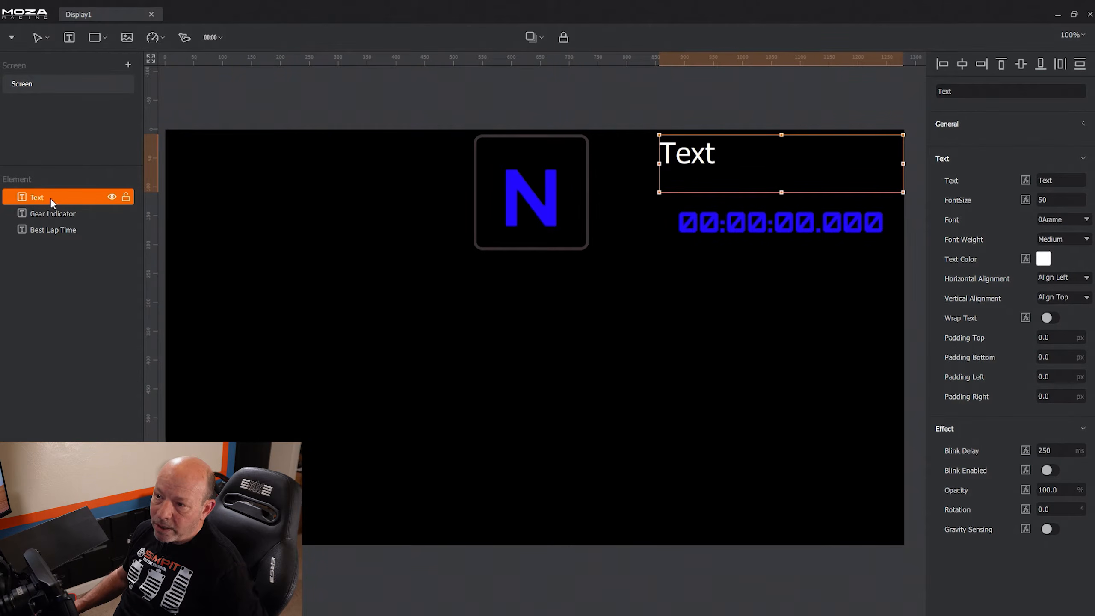
pyautogui.doubleClick(955, 91)
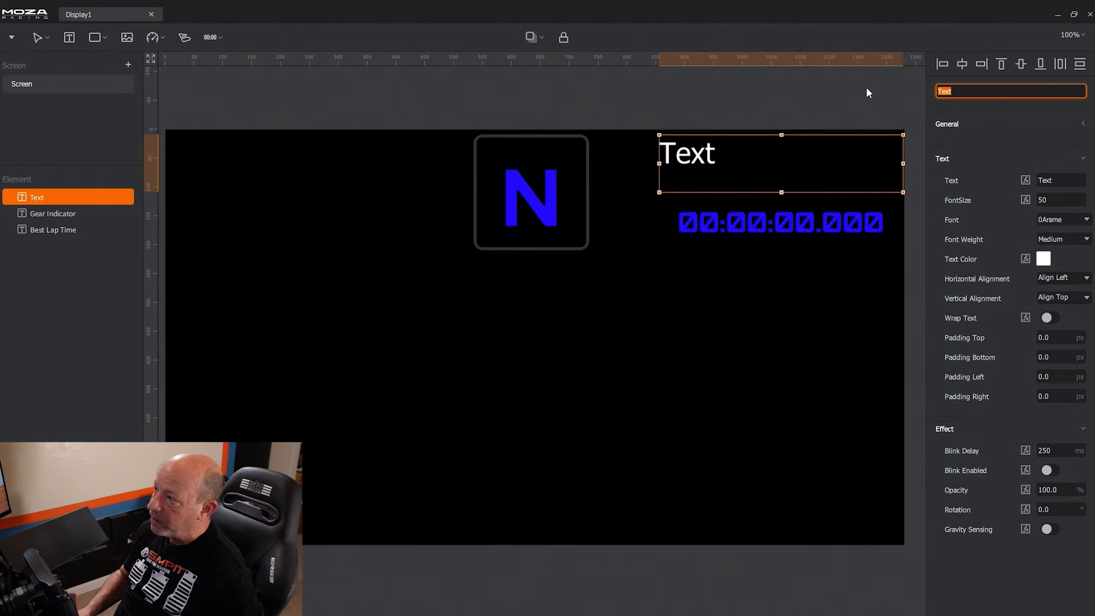
pyautogui.write('Best Lap Test')
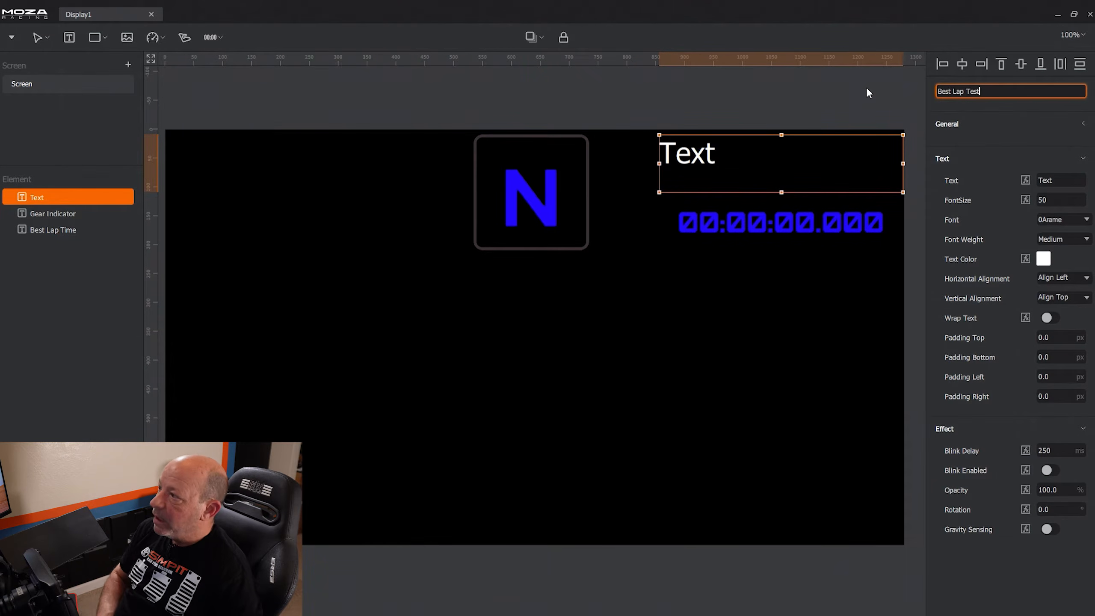
pyautogui.press('Return')
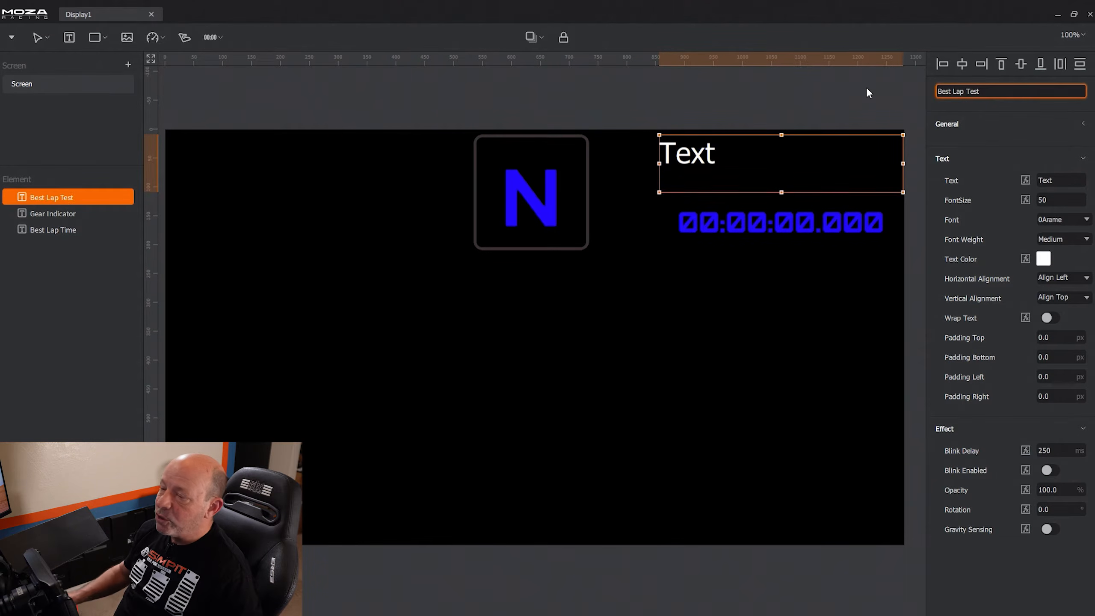
# Step: Set the Best Lap Test element's displayed text to BEST LAP TIME
pyautogui.moveTo(55, 201)
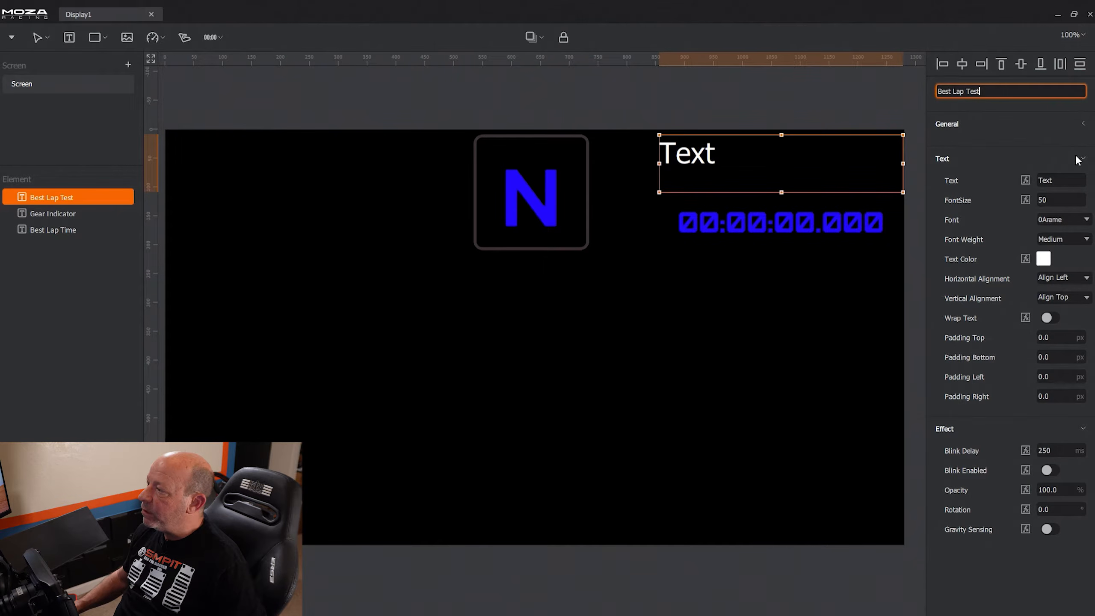
pyautogui.doubleClick(1064, 180)
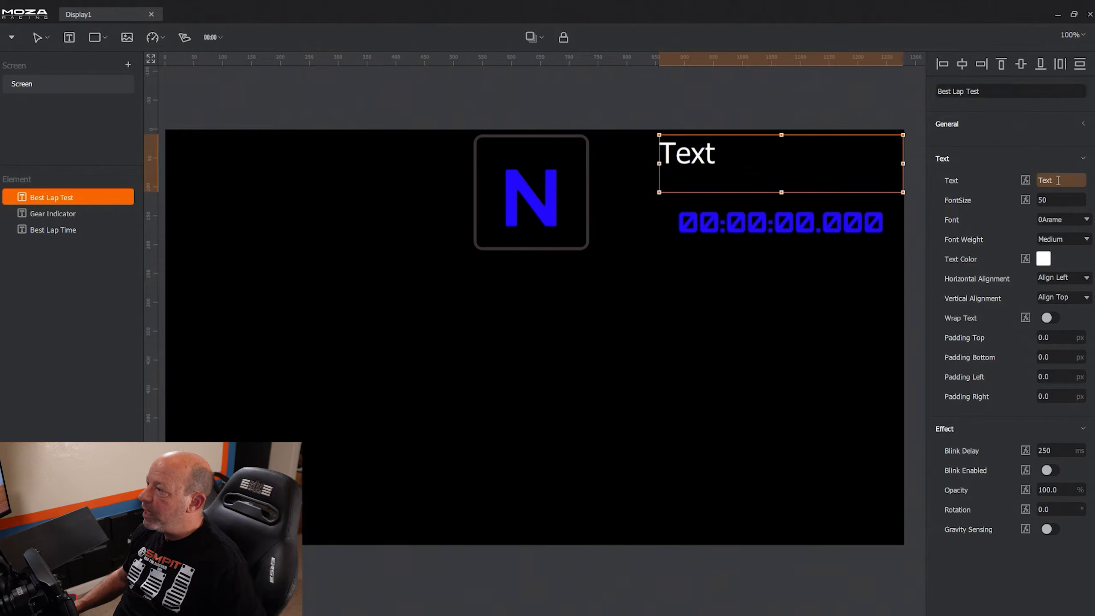
pyautogui.write('BE')
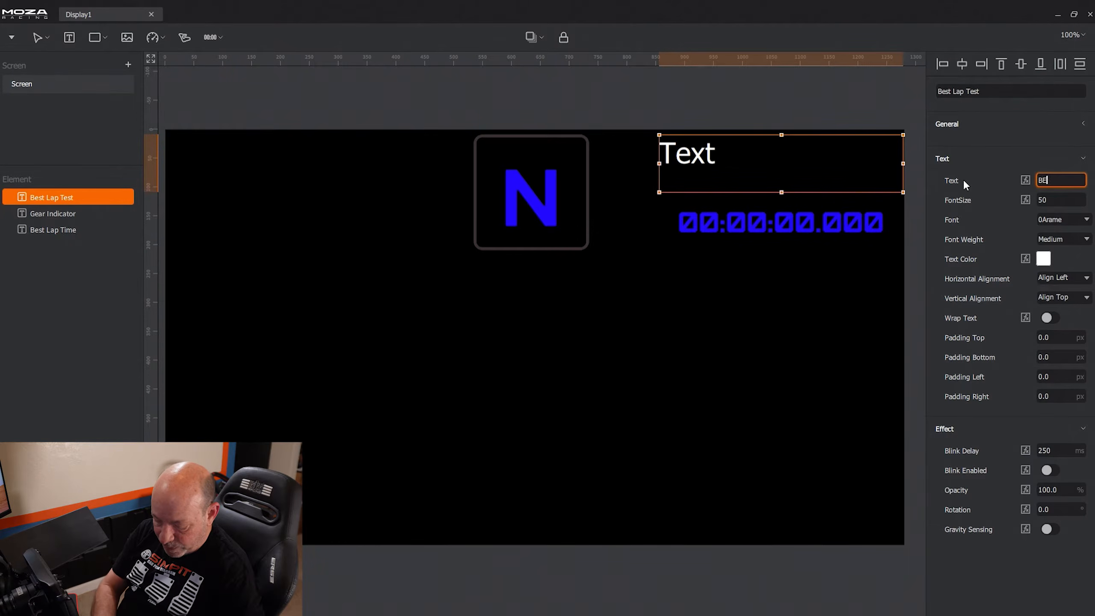
pyautogui.write('ST LAP TIME')
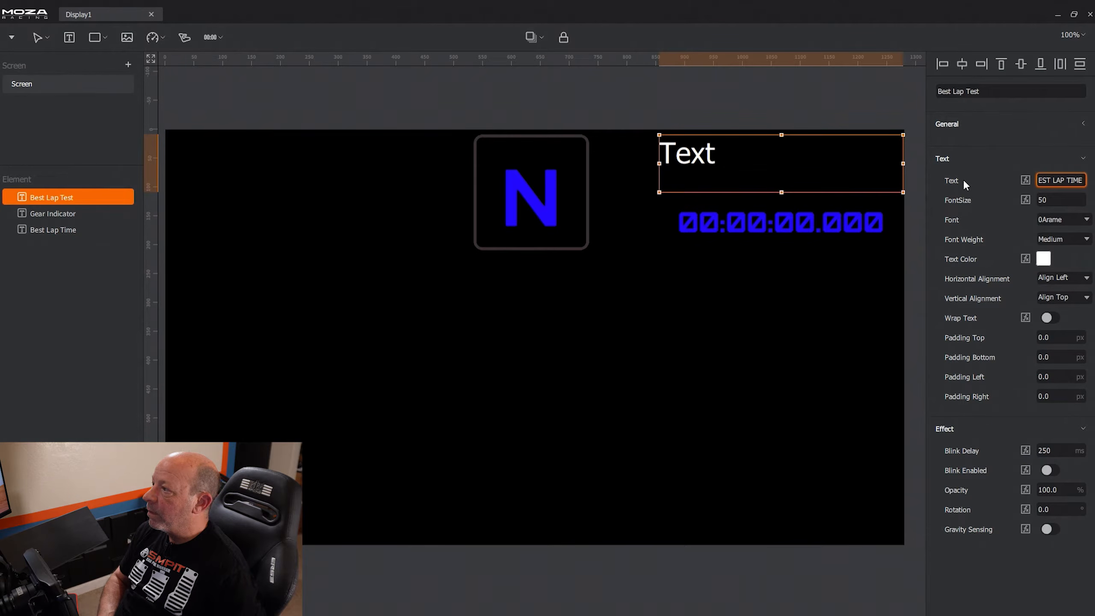
pyautogui.press('Return')
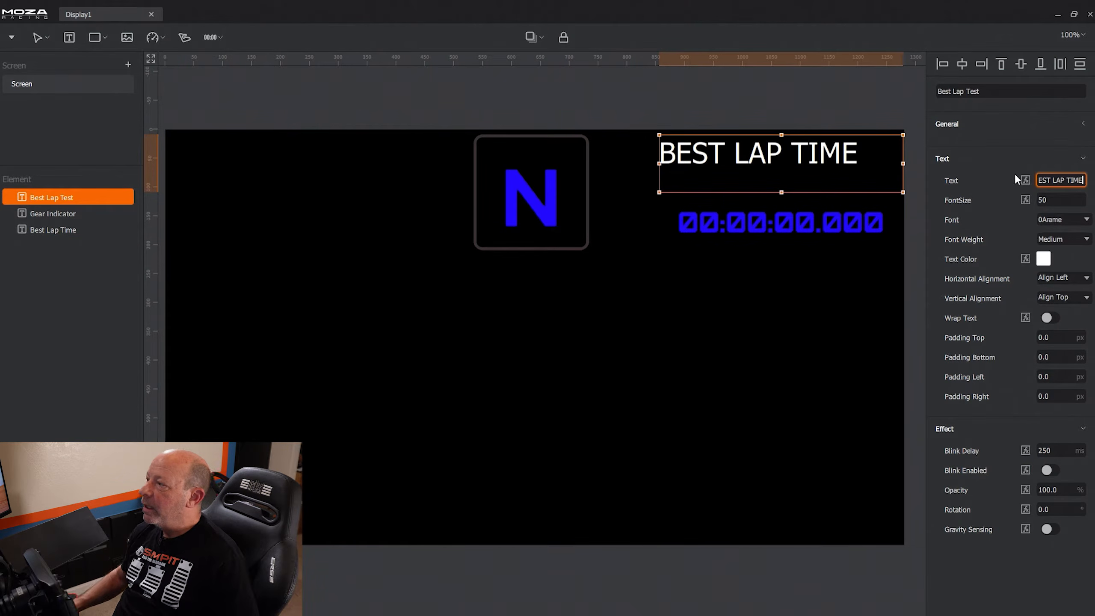
# Step: Set the BEST LAP TIME label's font to Furore and its text colour to the default bright blue 2209ff
pyautogui.click(1057, 221)
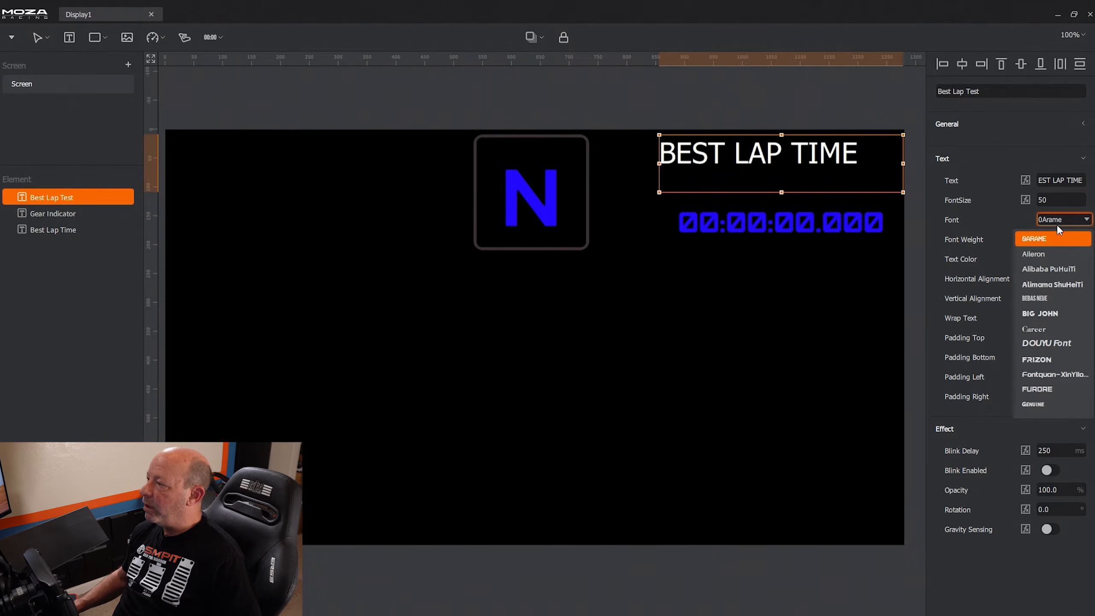
pyautogui.click(1050, 387)
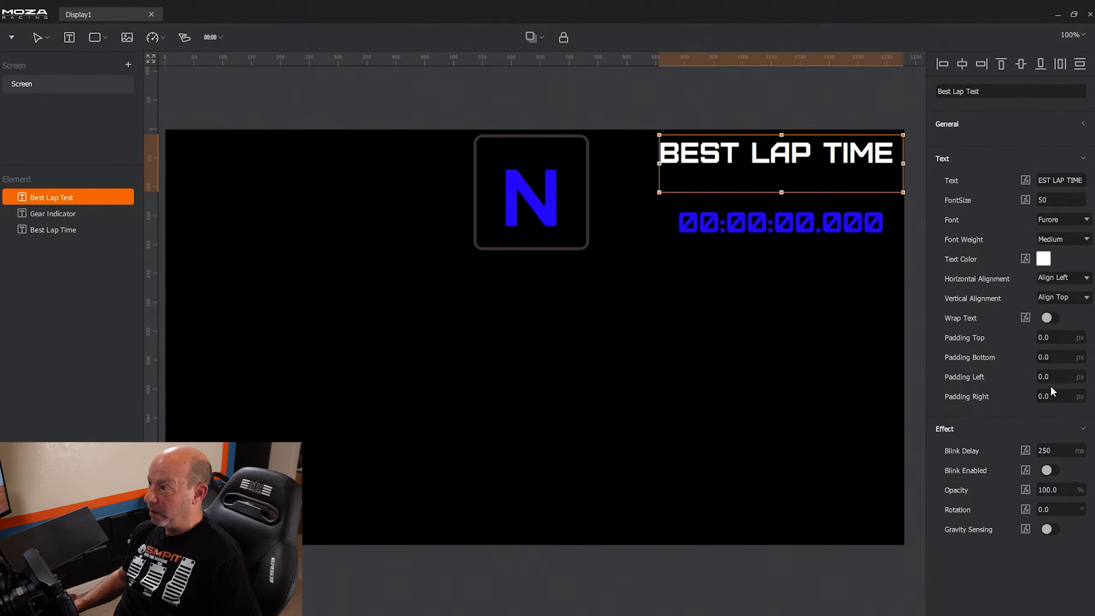
pyautogui.click(1044, 259)
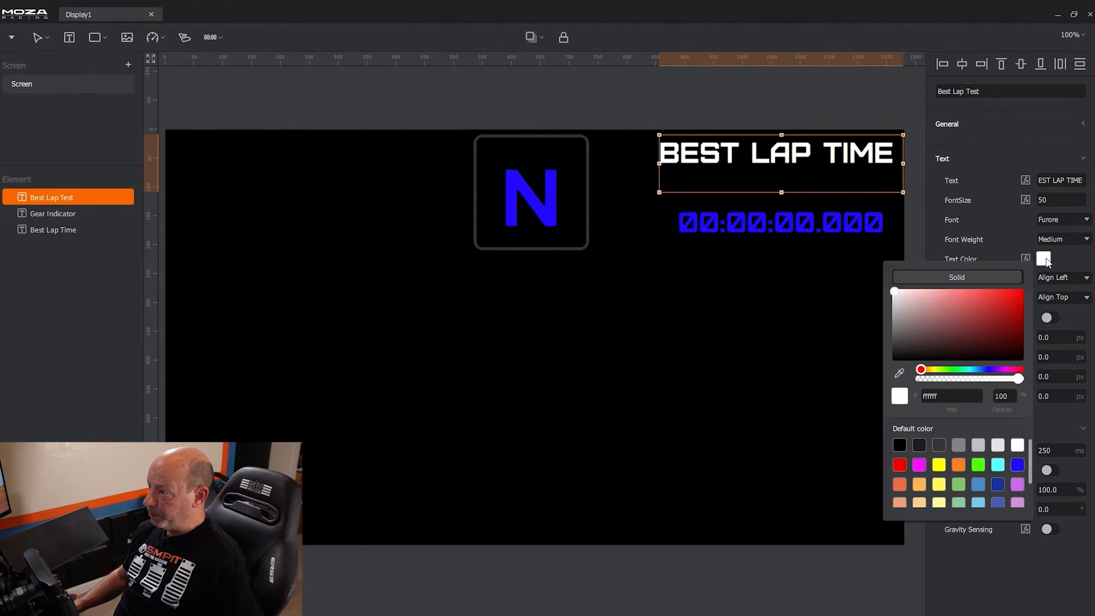
pyautogui.click(1017, 465)
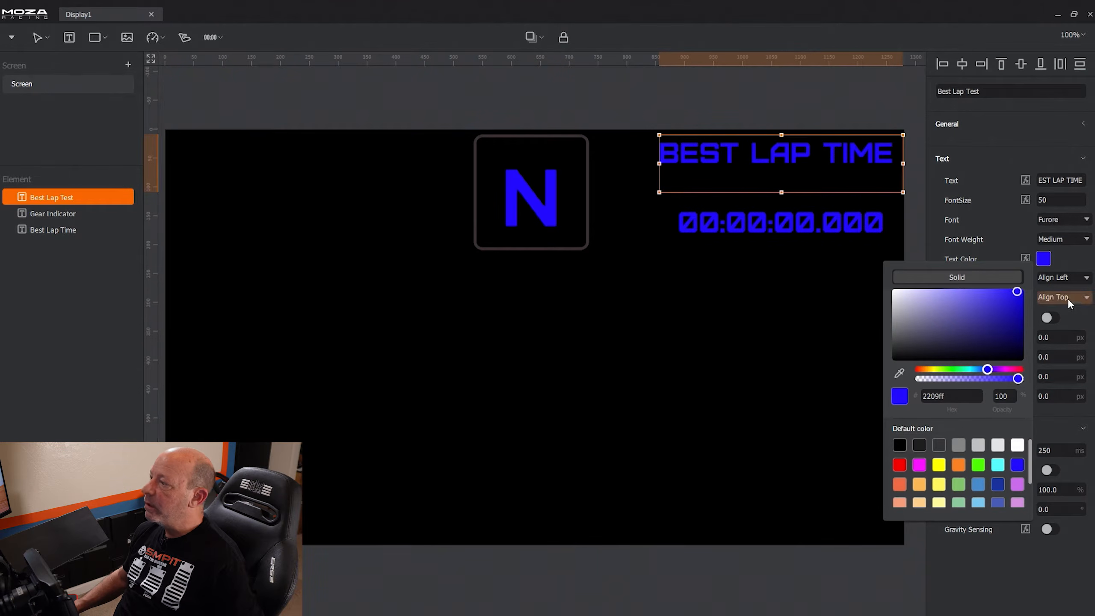
# Step: Centre the BEST LAP TIME label's text within its box using Align Center and Align Middle
pyautogui.click(1054, 281)
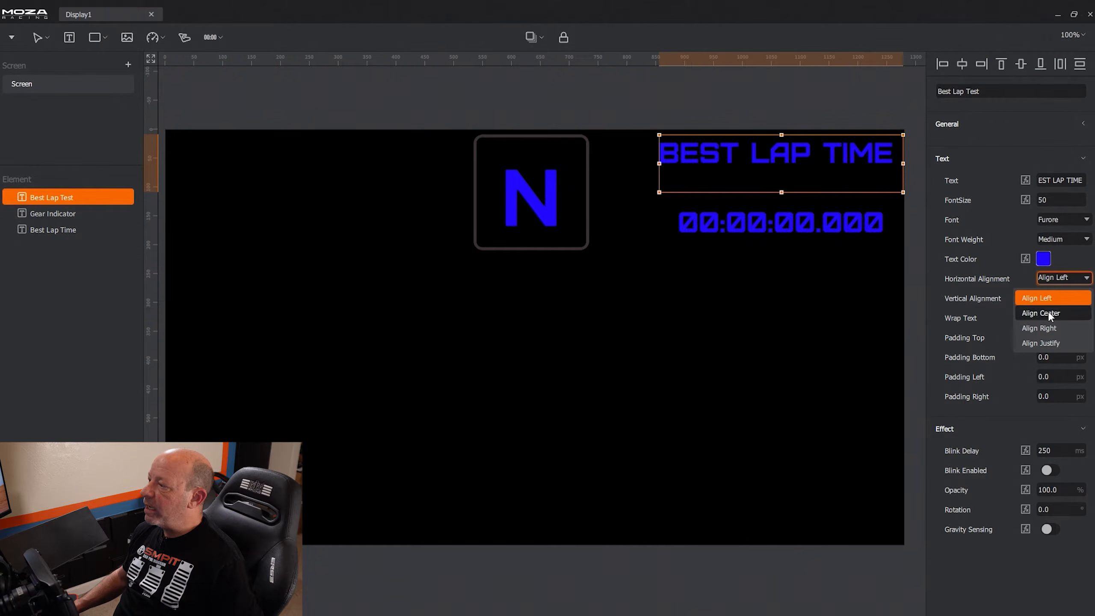
pyautogui.click(1048, 311)
pyautogui.click(1061, 298)
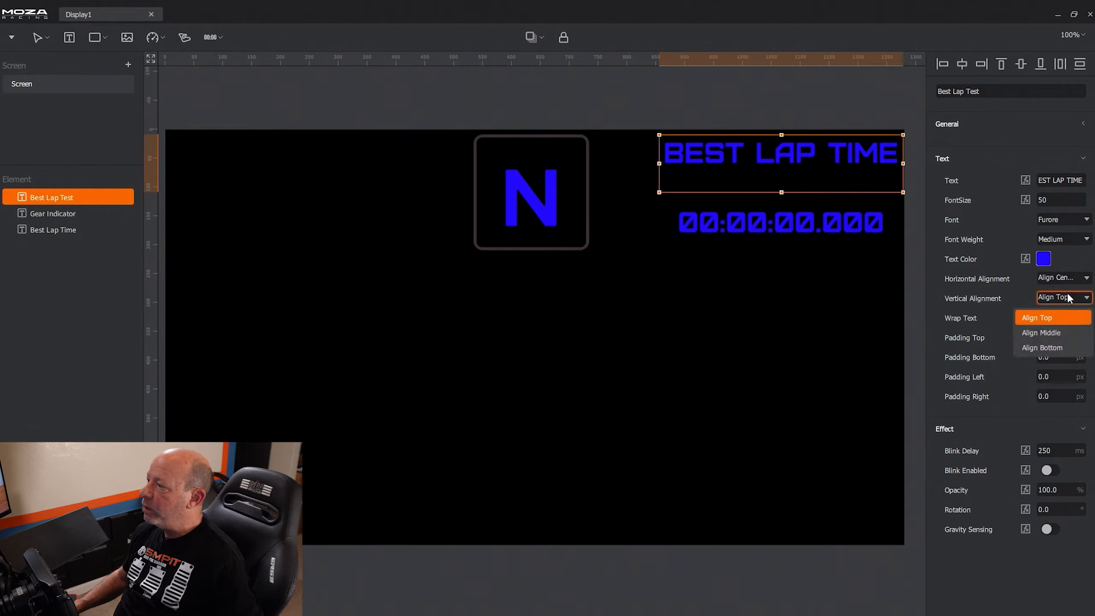
pyautogui.click(1055, 331)
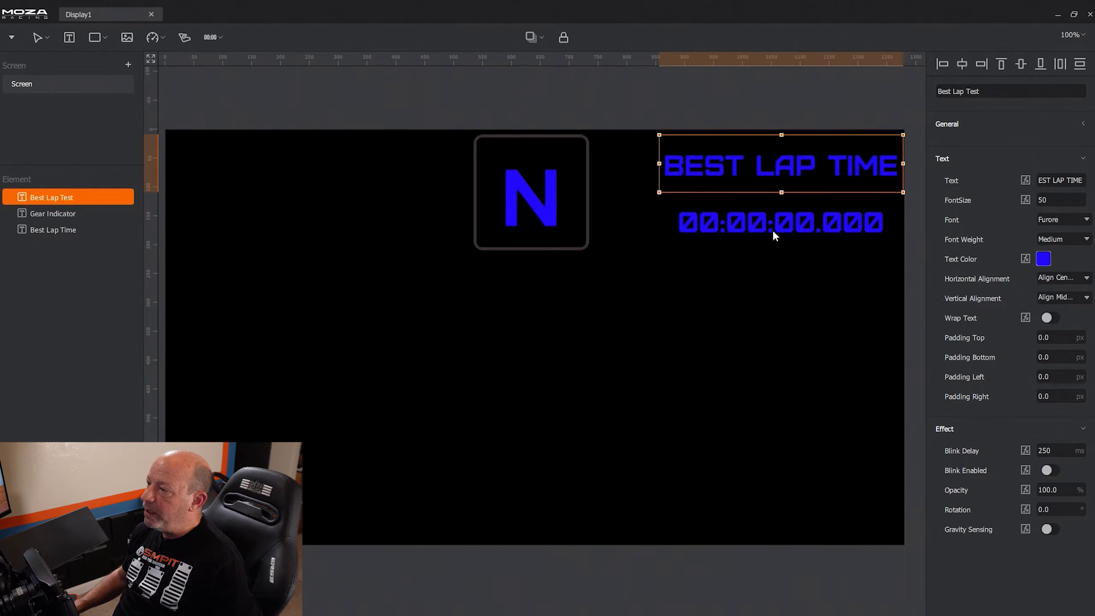
# Step: Shorten the Best Lap Time box from its lower edge to a height of about 85.5 px
pyautogui.click(781, 207)
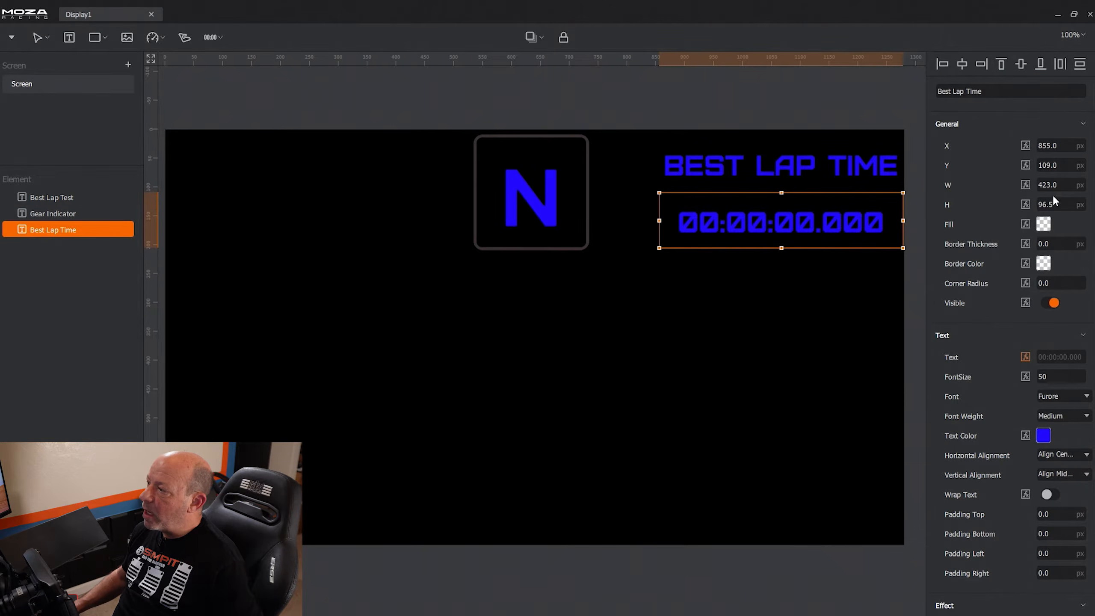
pyautogui.moveTo(764, 163)
pyautogui.mouseDown()
pyautogui.moveTo(767, 182)
pyautogui.moveTo(765, 165)
pyautogui.mouseUp()
pyautogui.click(791, 233)
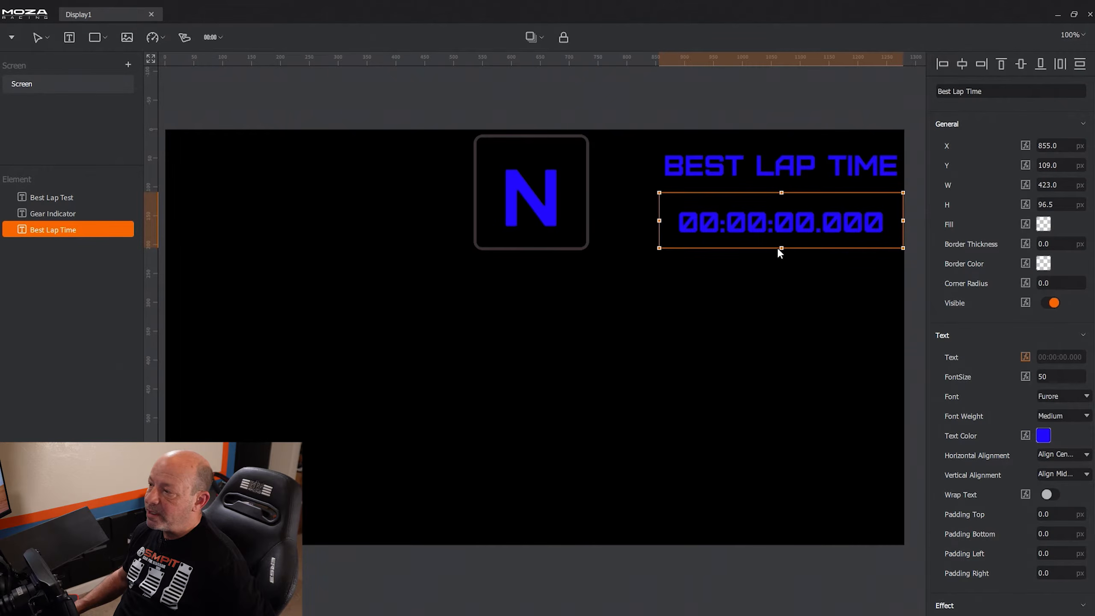
pyautogui.moveTo(782, 247); pyautogui.dragTo(747, 243)
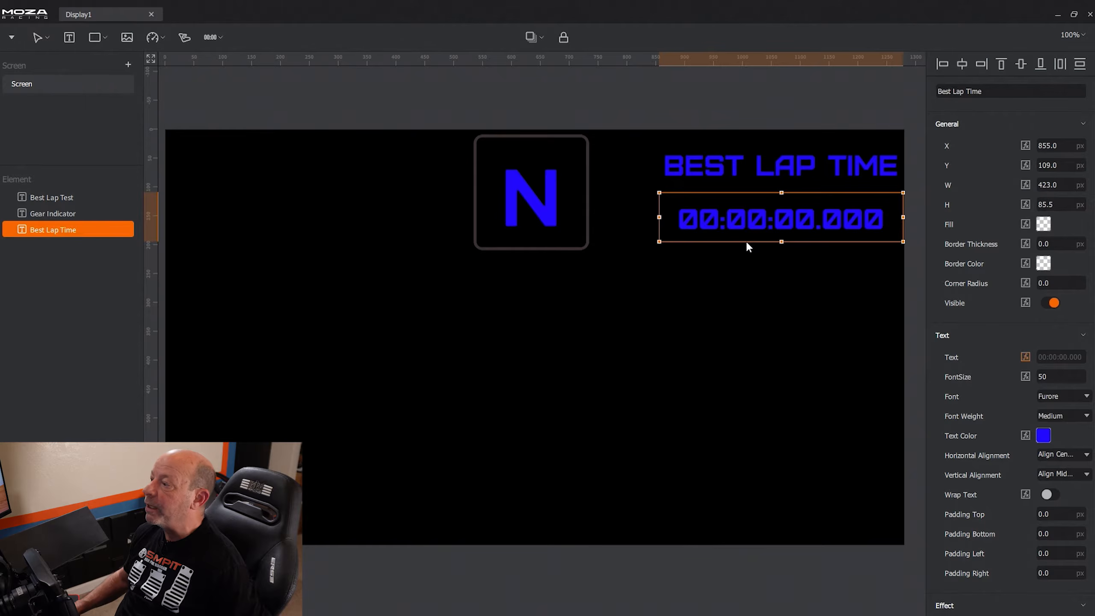
# Step: Try font size 100 in a box about 750 px wide for the Best Lap Time, and undo both changes
pyautogui.click(1049, 377)
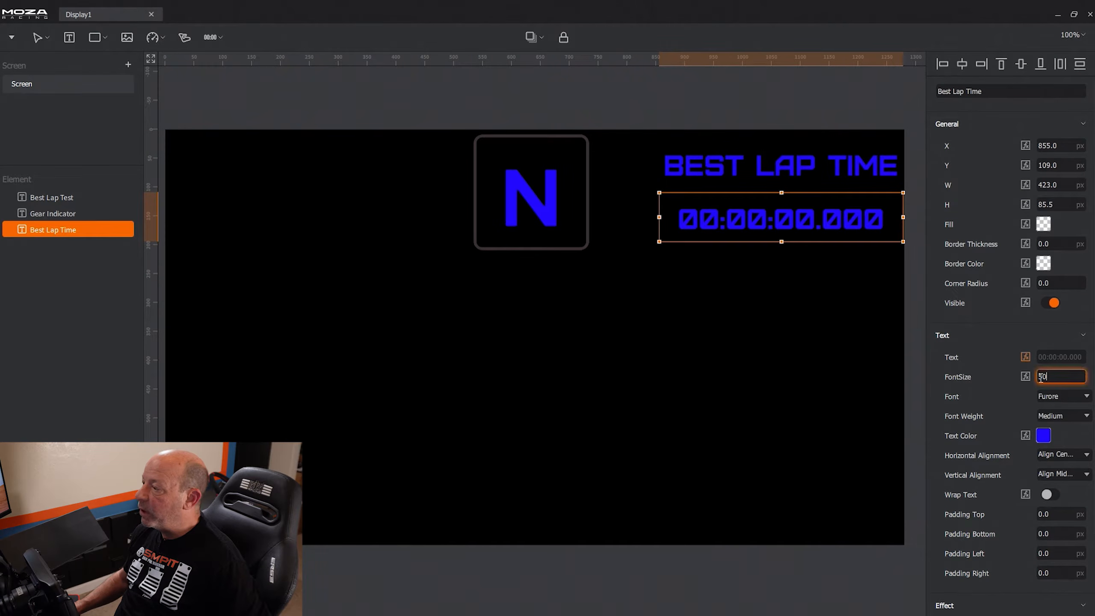
pyautogui.moveTo(1049, 377); pyautogui.dragTo(983, 372)
pyautogui.write('100')
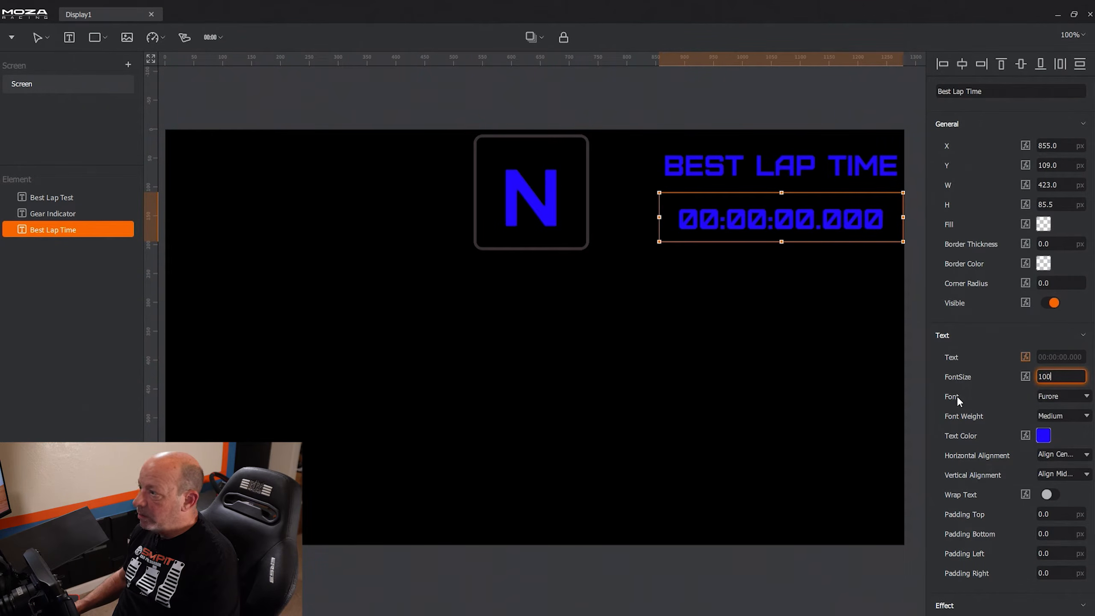
pyautogui.press('Return')
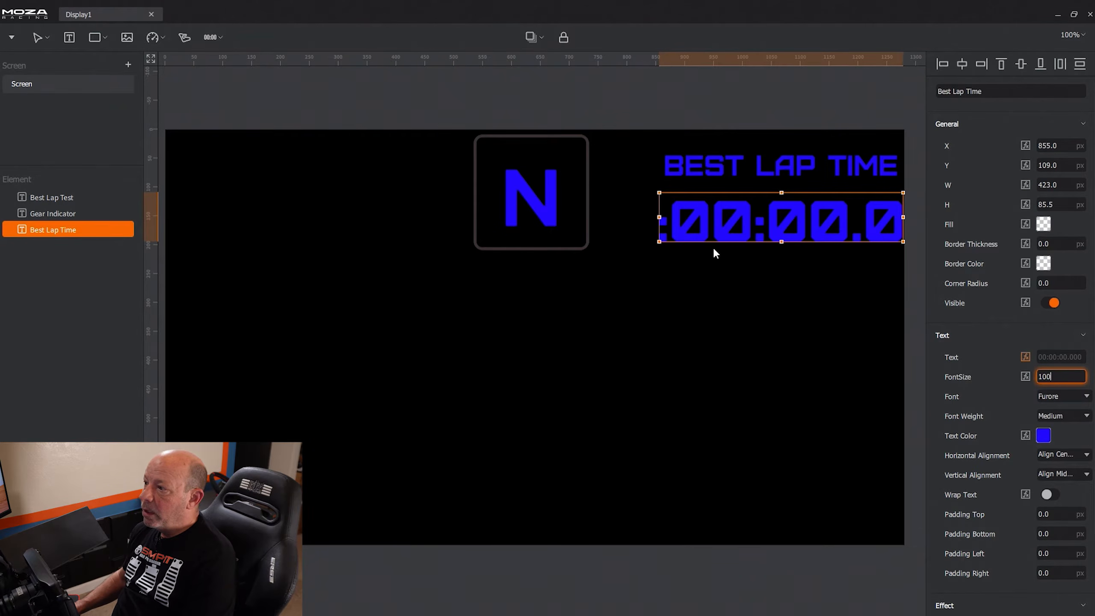
pyautogui.moveTo(658, 216); pyautogui.dragTo(470, 235)
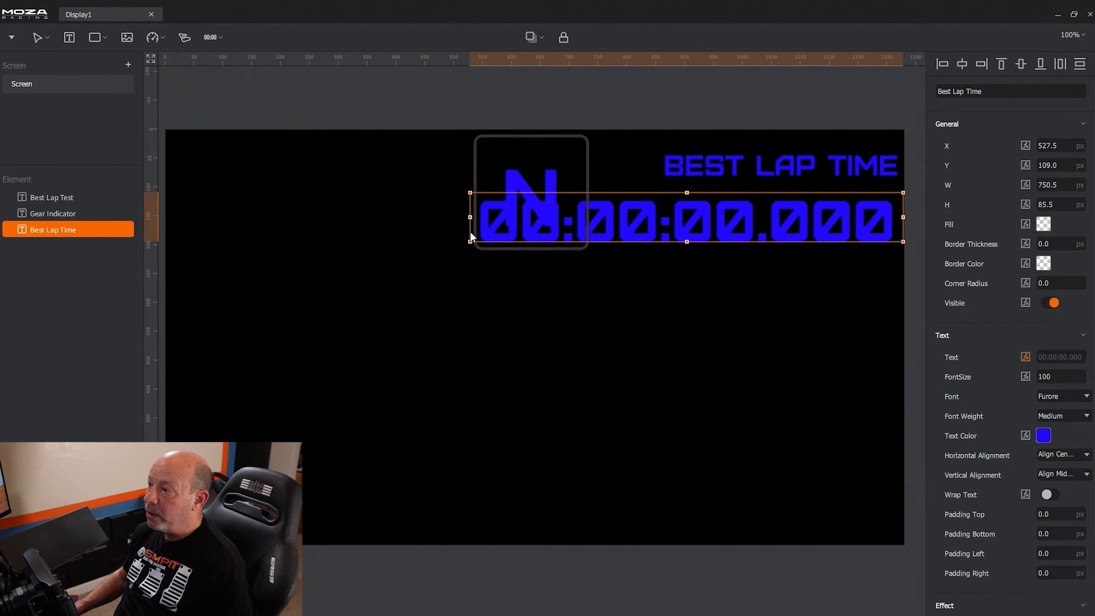
pyautogui.click(824, 300)
pyautogui.hotkey('ctrl', 'z')
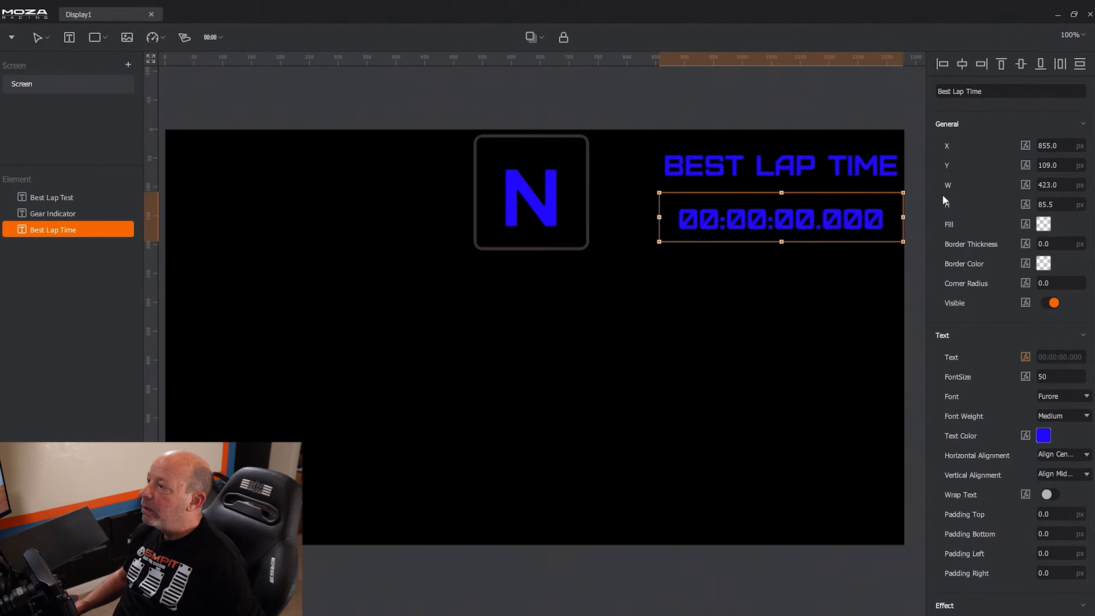
pyautogui.click(212, 37)
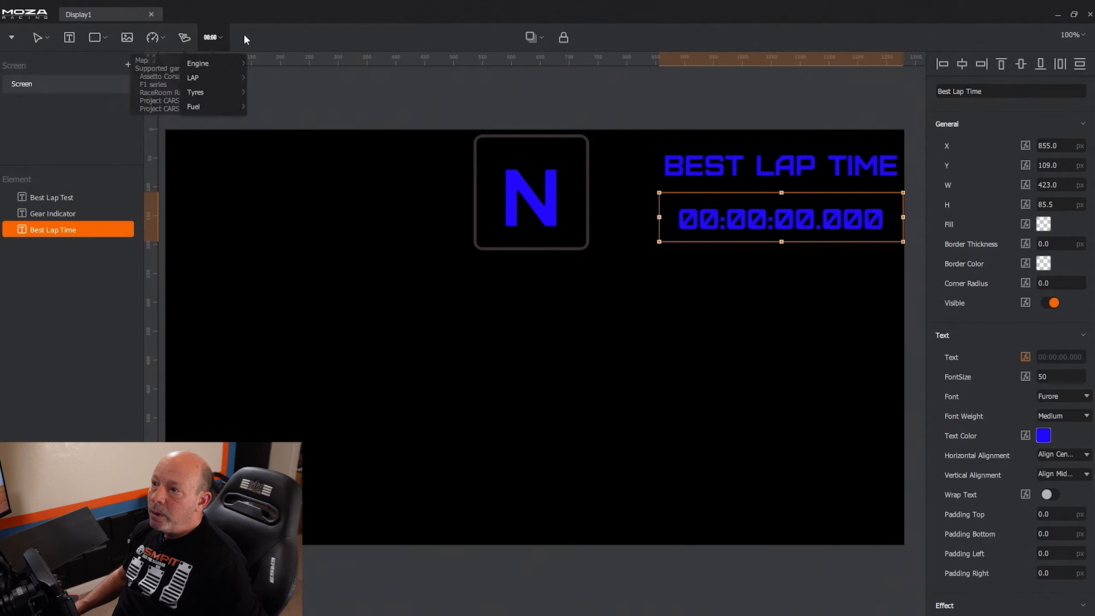
pyautogui.moveTo(216, 68)
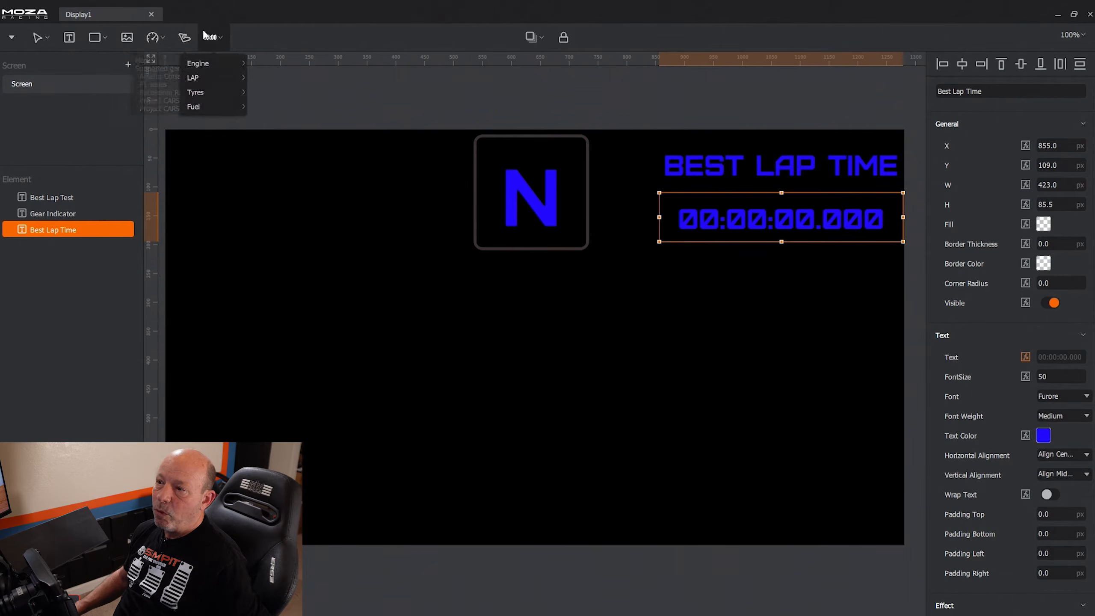
# Step: Add a text element in the canvas's upper-left corner, name it gear IND, and widen its box to about 280 px
pyautogui.click(69, 38)
pyautogui.moveTo(202, 149)
pyautogui.mouseDown()
pyautogui.moveTo(207, 170)
pyautogui.moveTo(206, 149)
pyautogui.moveTo(207, 158)
pyautogui.mouseUp()
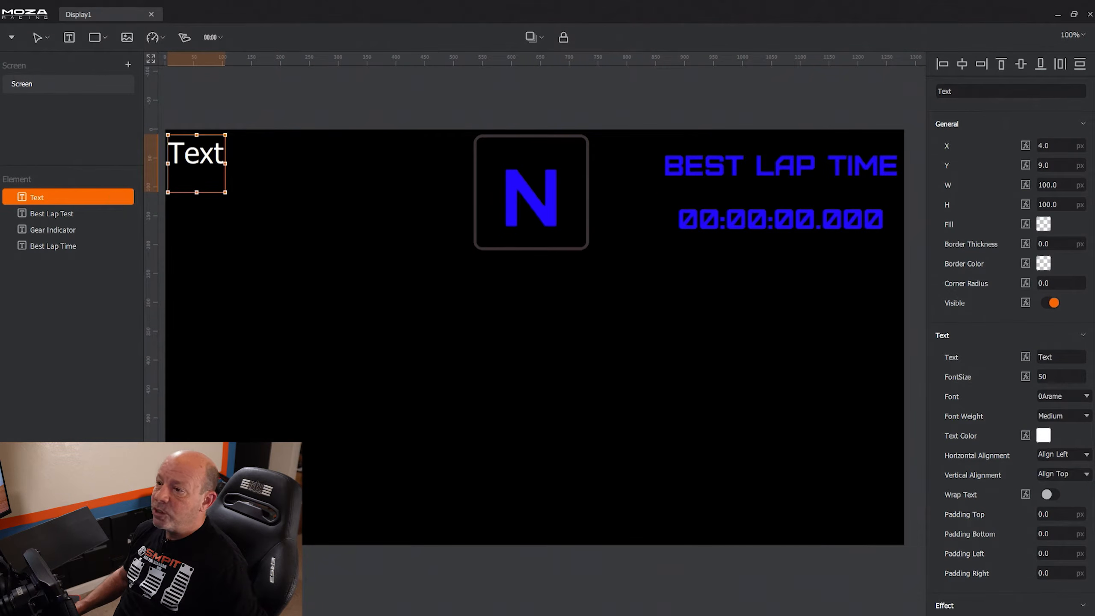
pyautogui.doubleClick(970, 91)
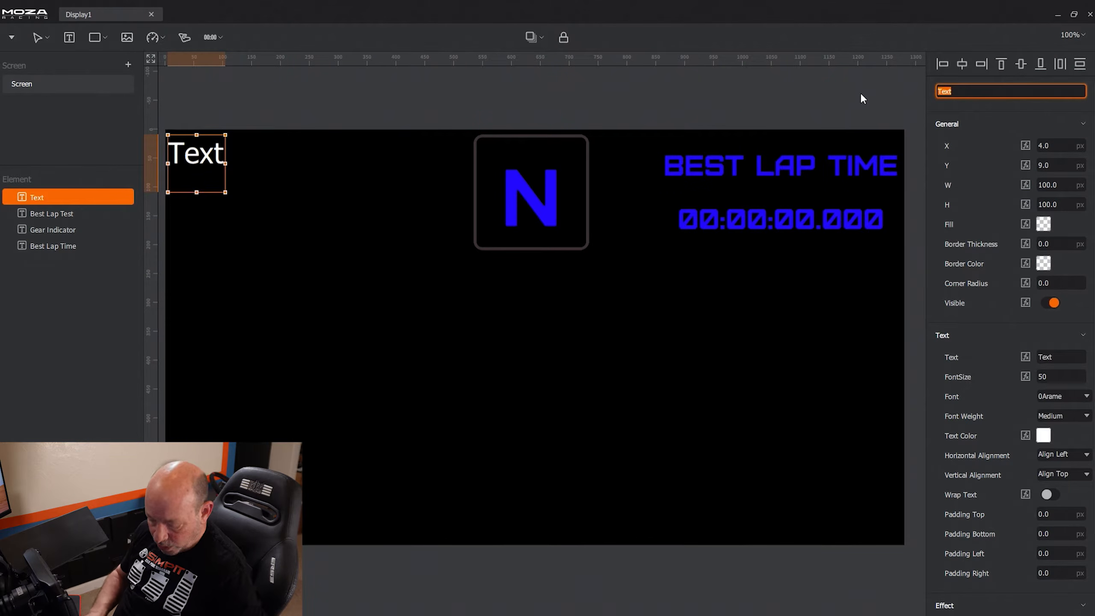
pyautogui.write('gear ')
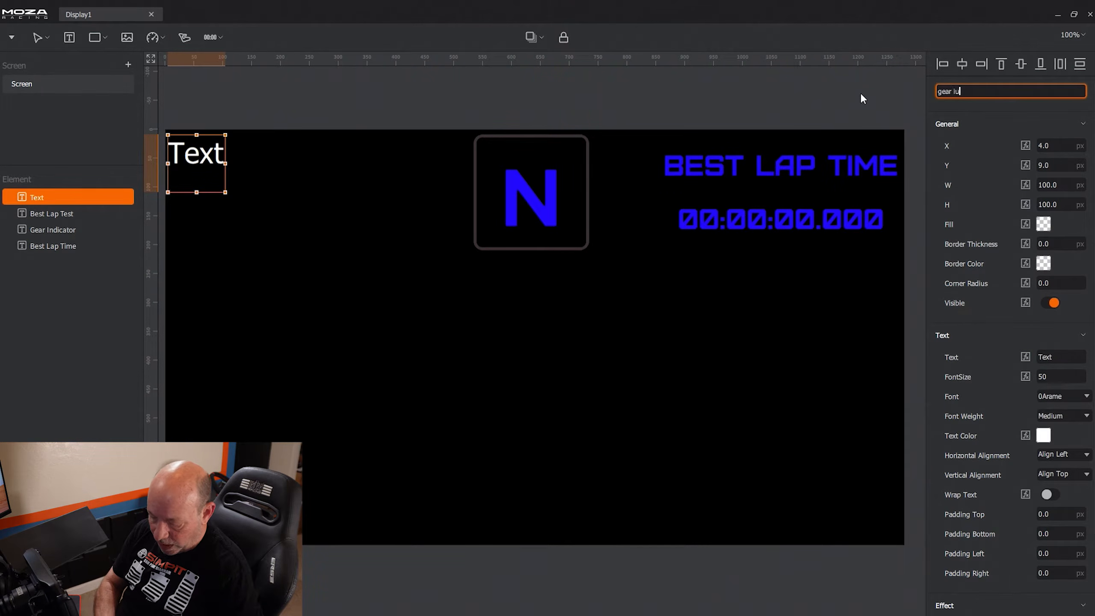
pyautogui.write('IND')
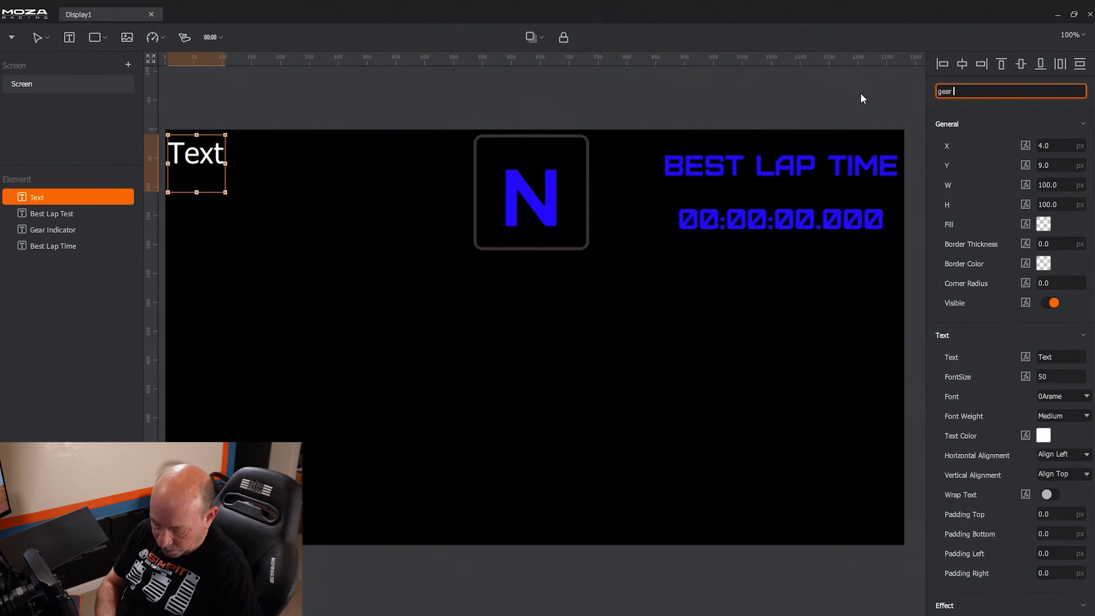
pyautogui.press('Return')
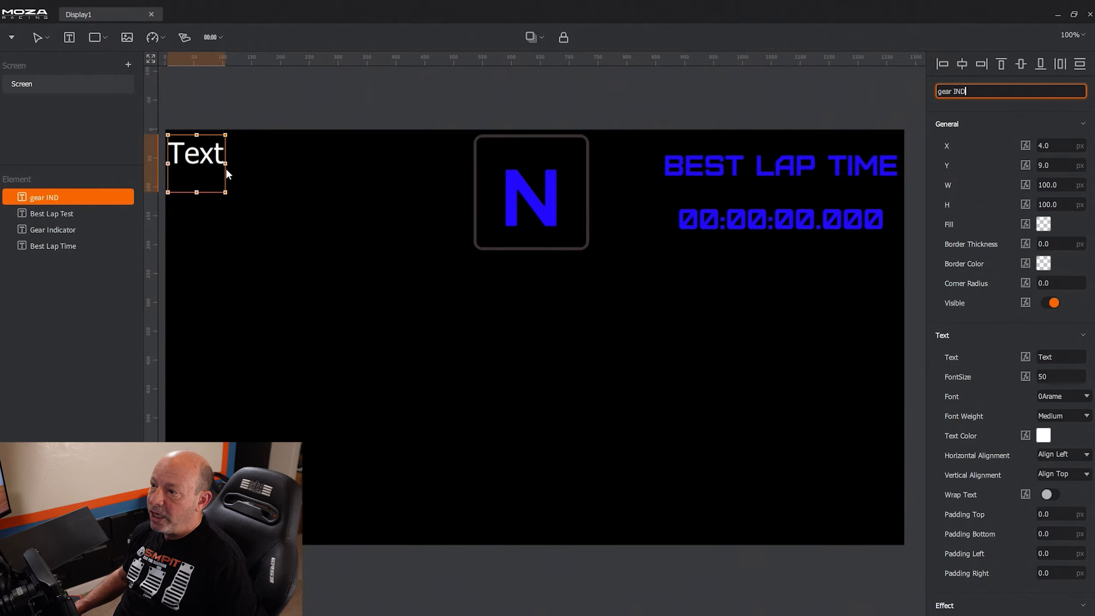
pyautogui.moveTo(225, 164); pyautogui.dragTo(330, 163)
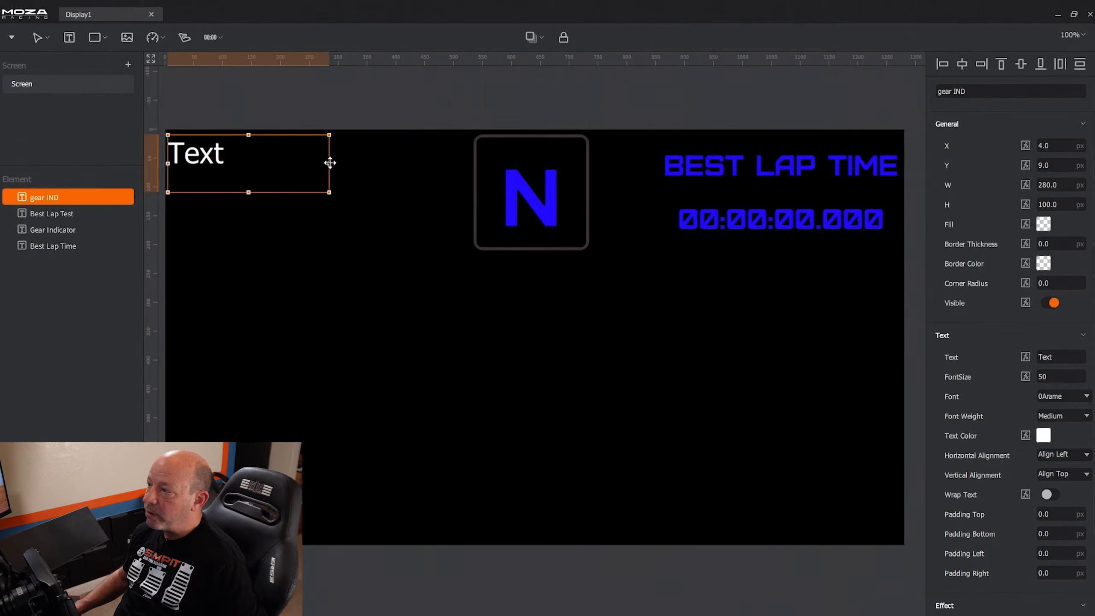
# Step: Try binding the gear IND text to the Gear telemetry property with the Gear result format, and delete the element
pyautogui.click(1083, 125)
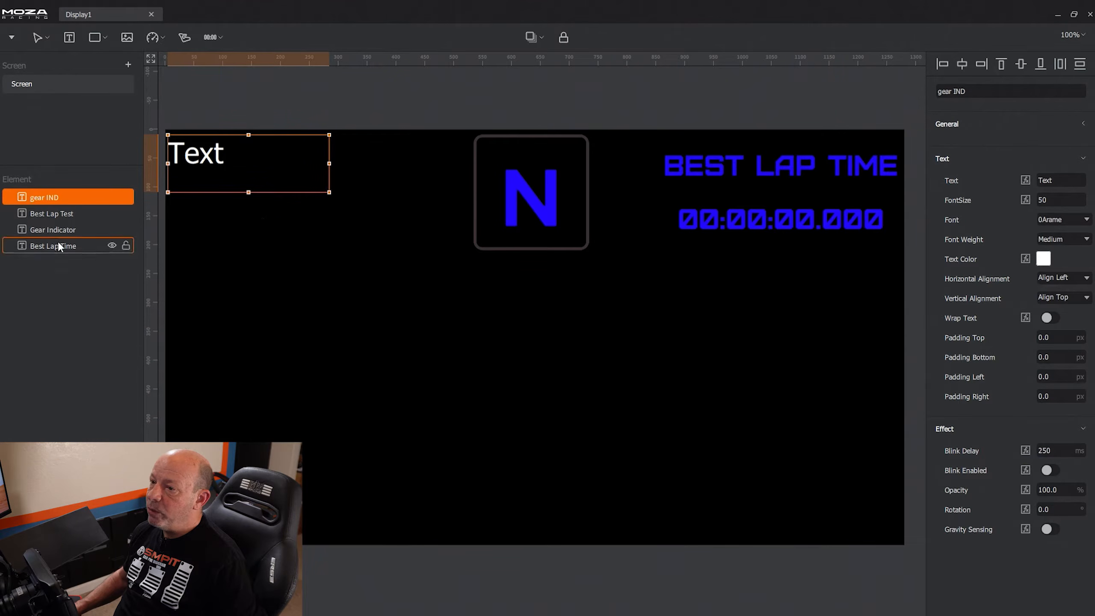
pyautogui.click(1026, 180)
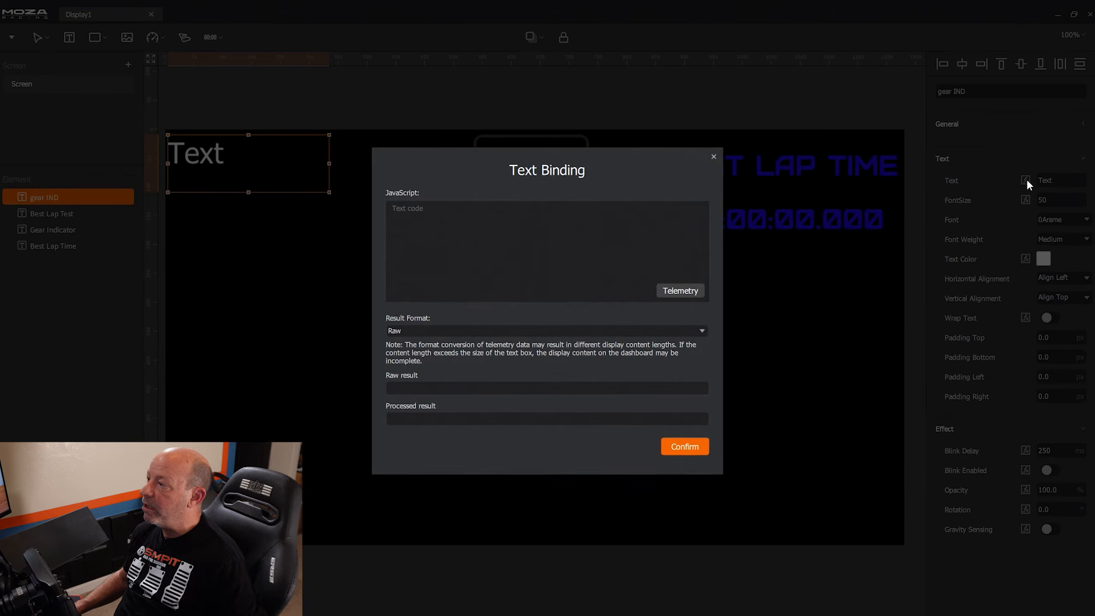
pyautogui.click(669, 292)
pyautogui.click(489, 210)
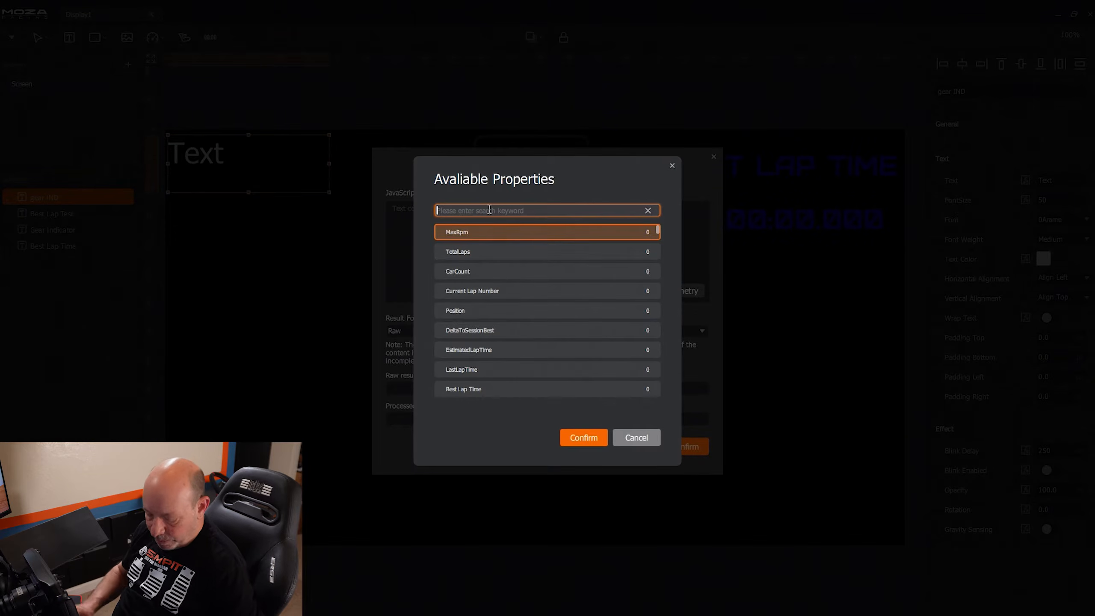
pyautogui.write('ga')
pyautogui.write('ar')
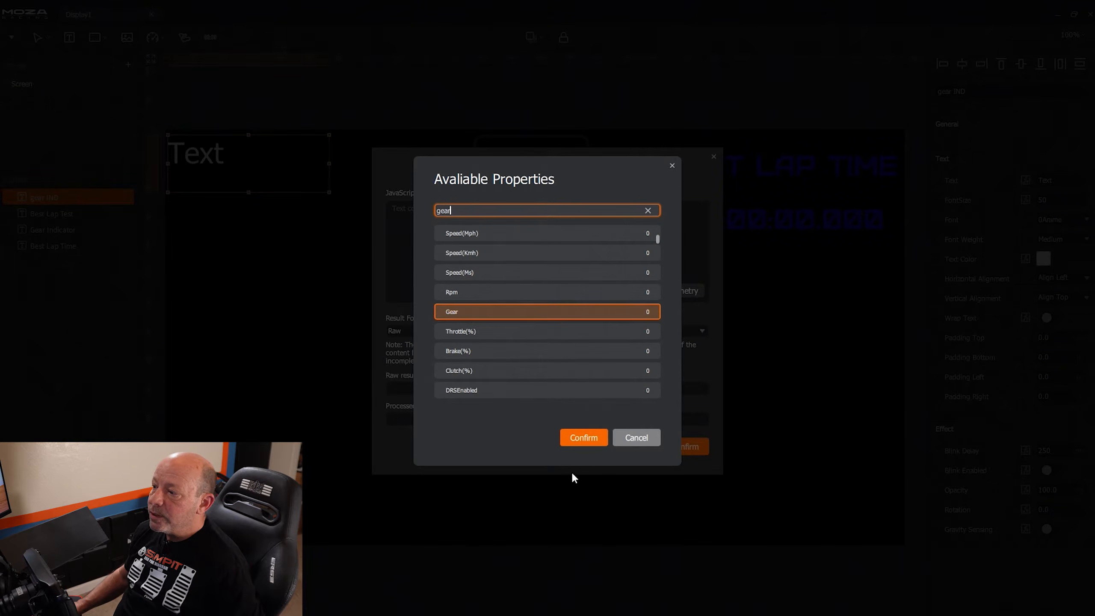
pyautogui.click(584, 438)
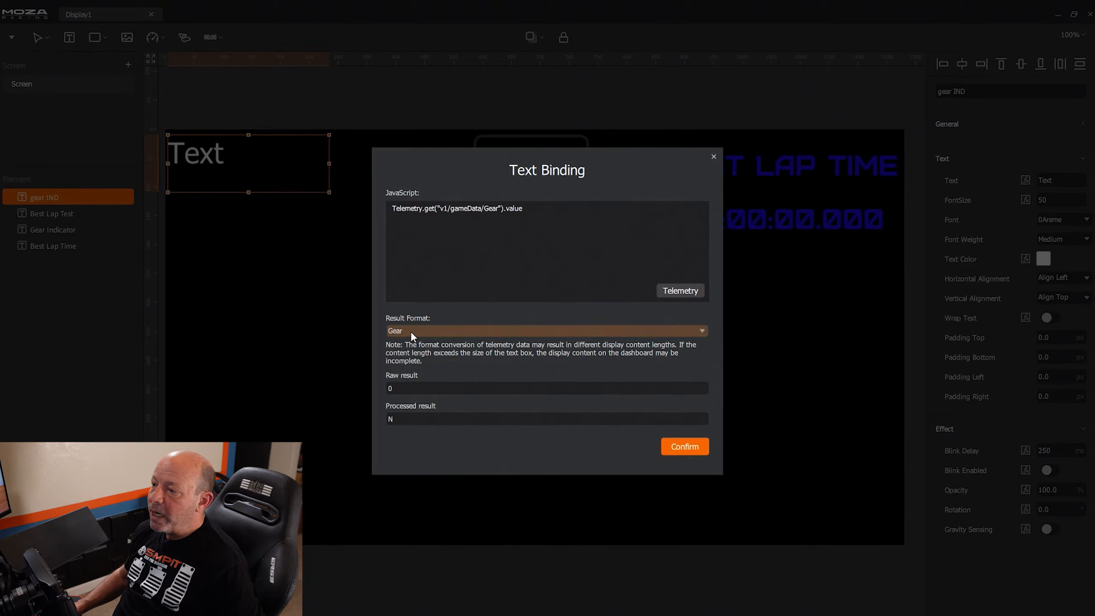
pyautogui.click(677, 446)
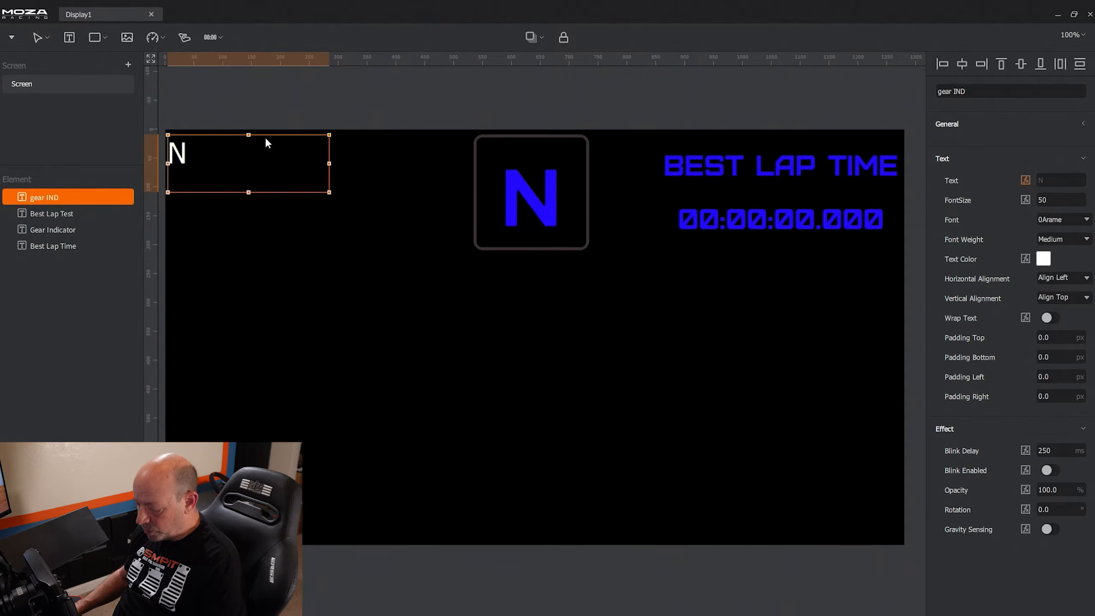
pyautogui.press('Delete')
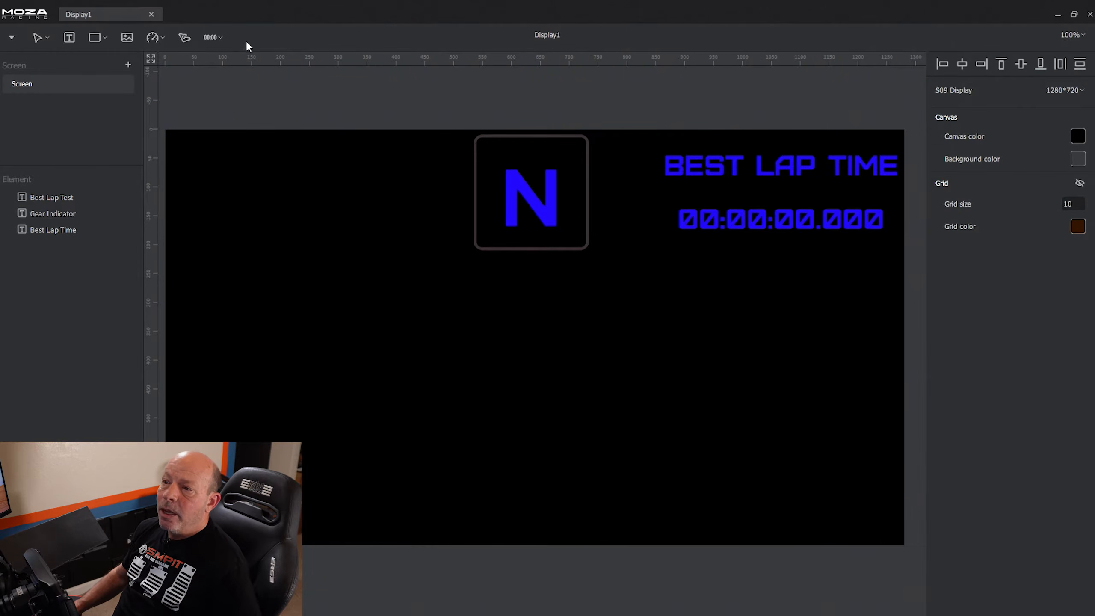
# Step: Try a track Map element enlarged to about 1274 by 718.5 px across the canvas, and delete it
pyautogui.click(223, 45)
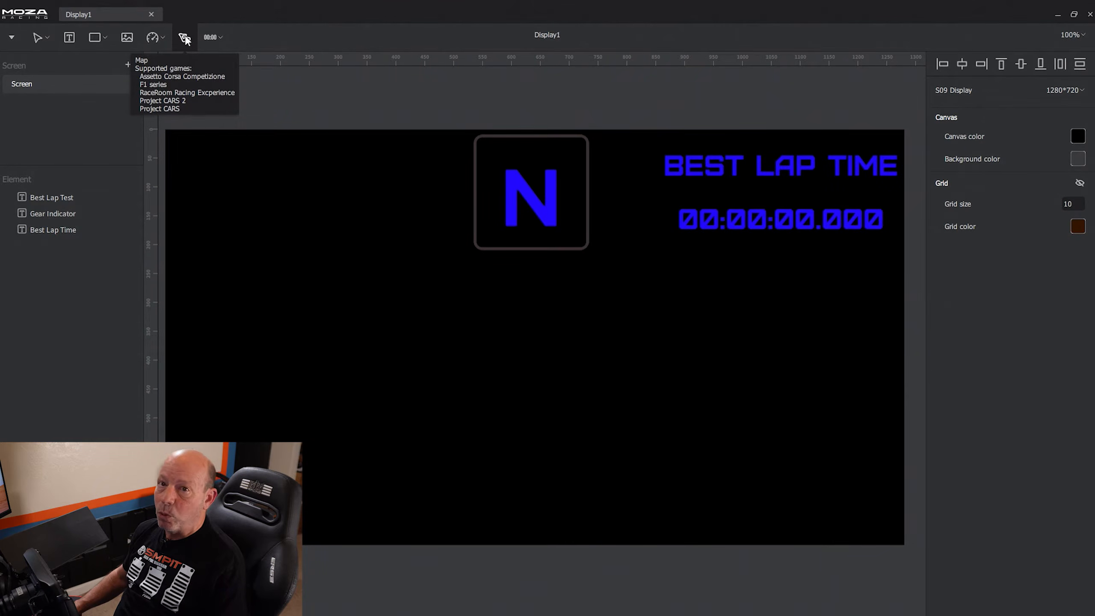
pyautogui.click(185, 39)
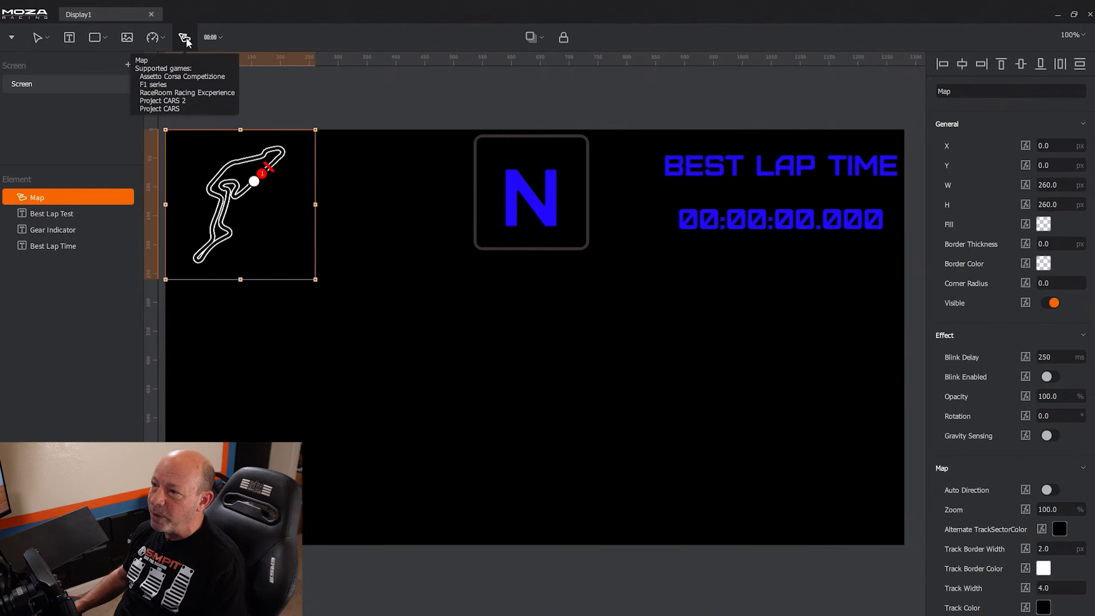
pyautogui.moveTo(249, 201)
pyautogui.mouseDown()
pyautogui.moveTo(429, 278)
pyautogui.moveTo(249, 180)
pyautogui.mouseUp()
pyautogui.moveTo(317, 276)
pyautogui.mouseDown()
pyautogui.moveTo(406, 319)
pyautogui.moveTo(312, 280)
pyautogui.mouseUp()
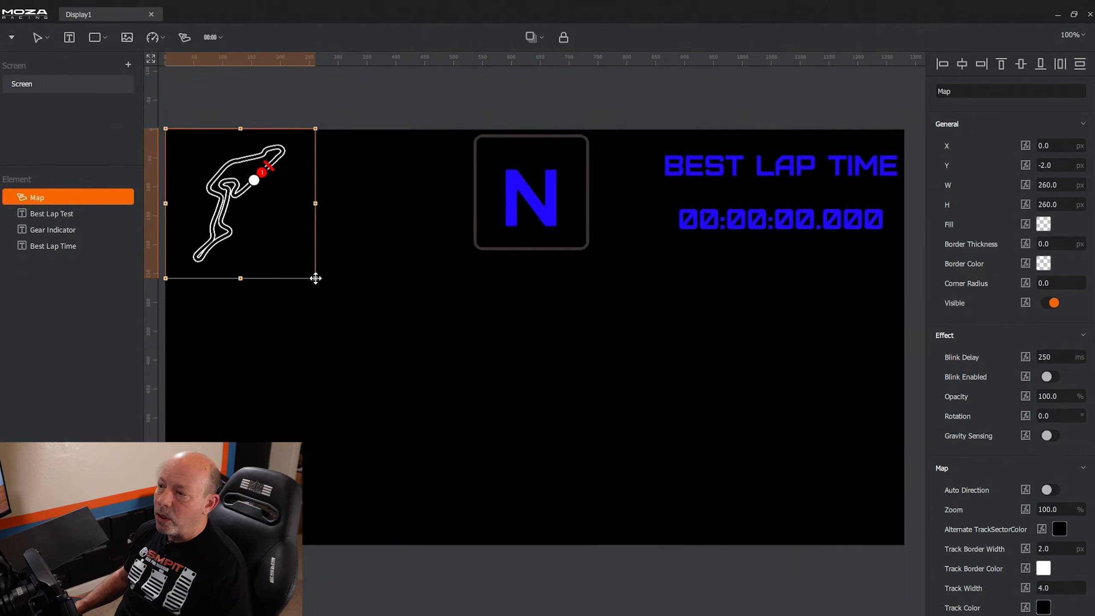
pyautogui.moveTo(316, 203); pyautogui.dragTo(885, 533)
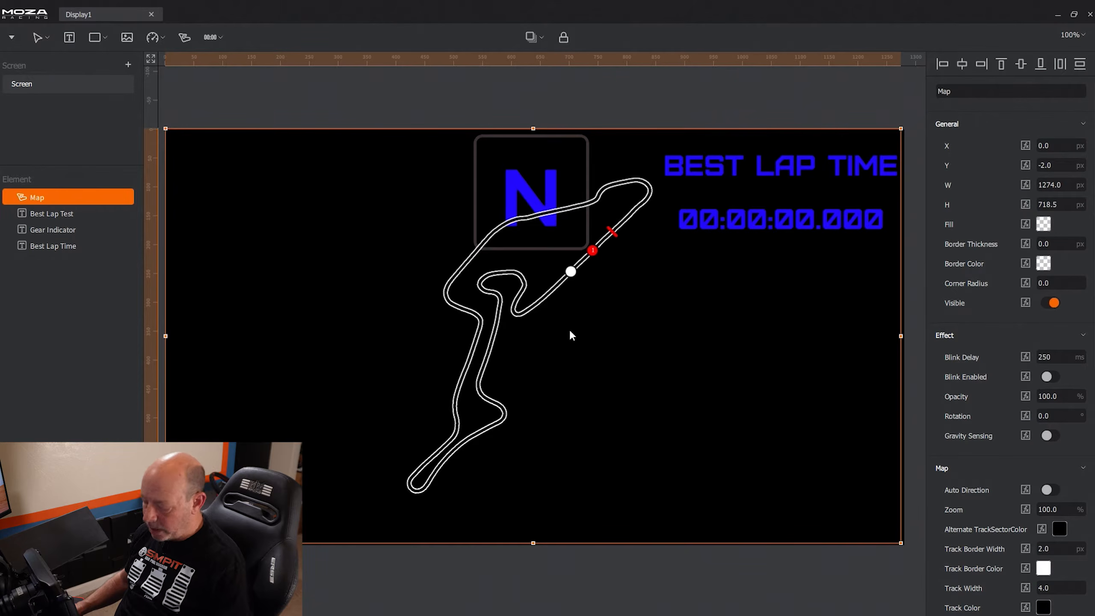
pyautogui.press('Delete')
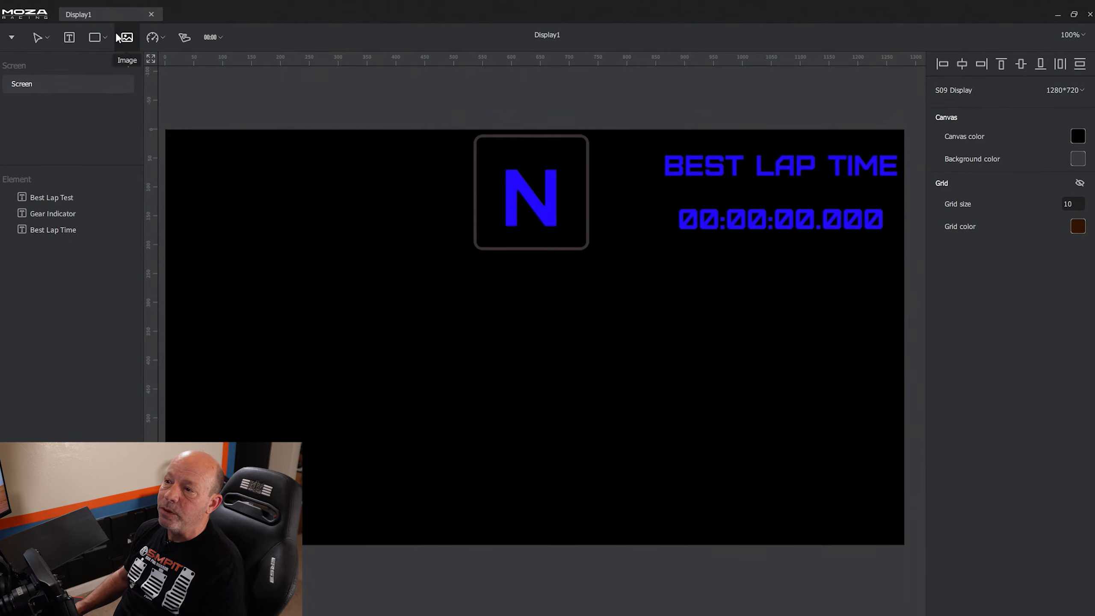
# Step: Insert a Dial Gauge in the canvas's upper-left area and enlarge its box to about 904 by 616.5 px
pyautogui.click(152, 37)
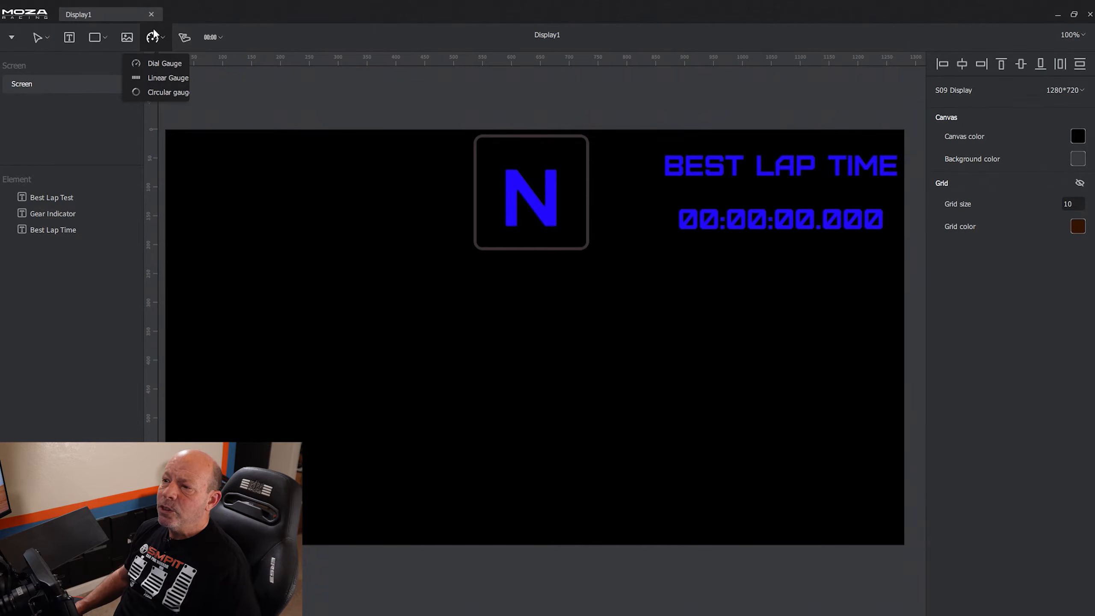
pyautogui.click(164, 65)
pyautogui.moveTo(221, 176); pyautogui.dragTo(276, 294)
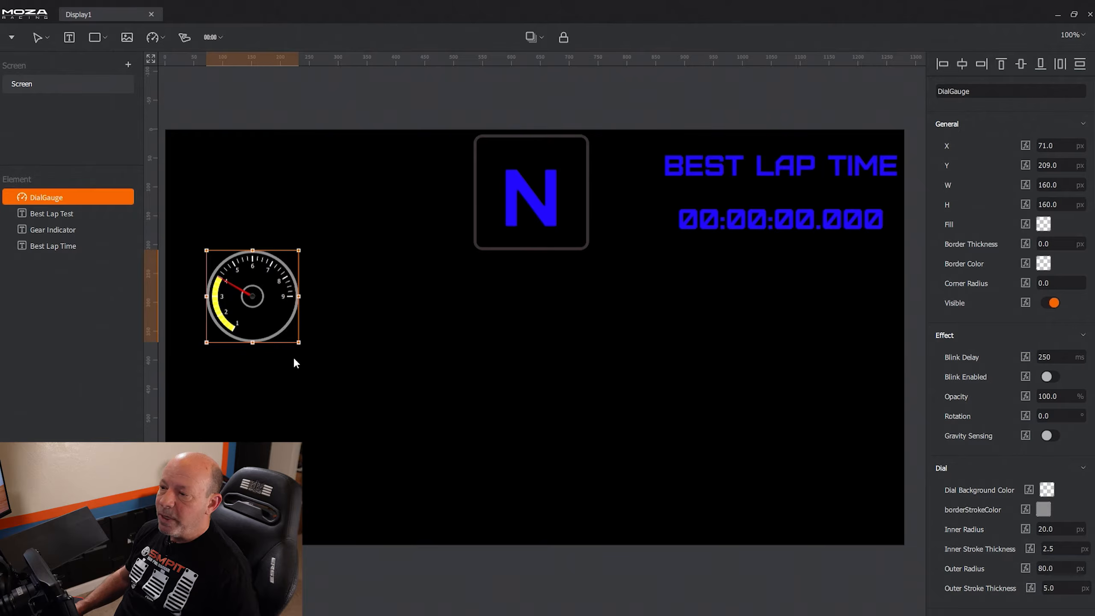
pyautogui.moveTo(297, 342); pyautogui.dragTo(729, 544)
pyautogui.moveTo(591, 391); pyautogui.dragTo(557, 259)
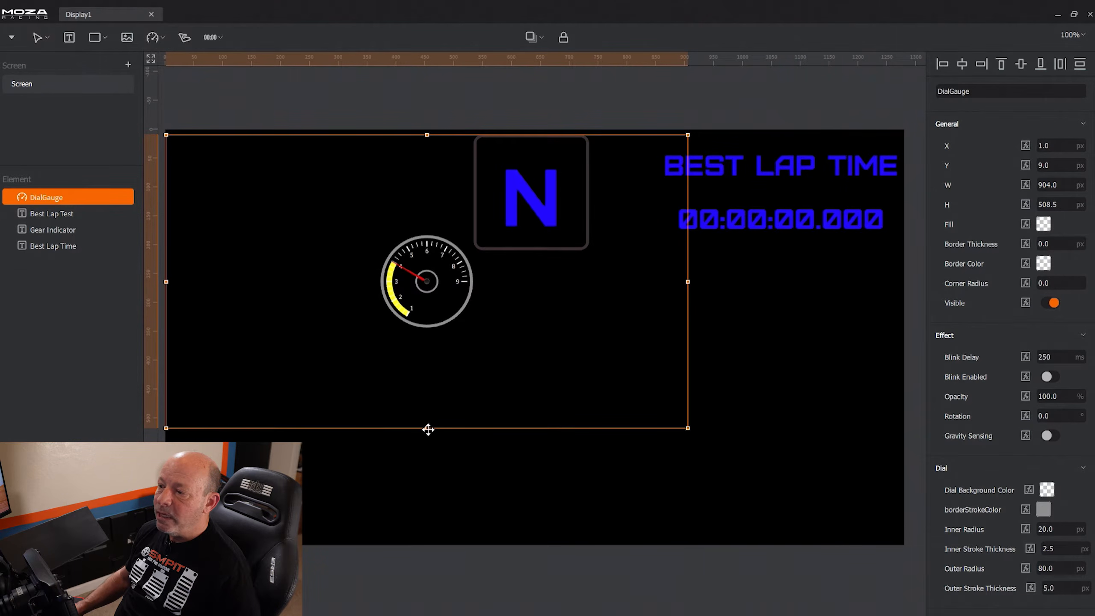
pyautogui.moveTo(428, 429); pyautogui.dragTo(437, 491)
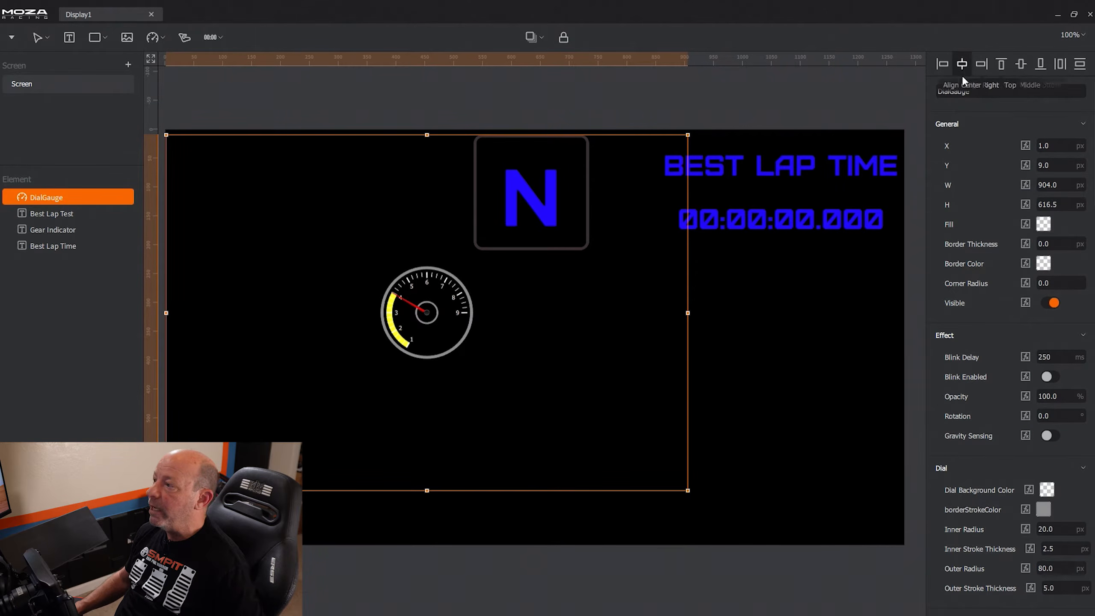
# Step: Rename the dial gauge element as RPM DialGauge
pyautogui.click(940, 89)
pyautogui.click(941, 89)
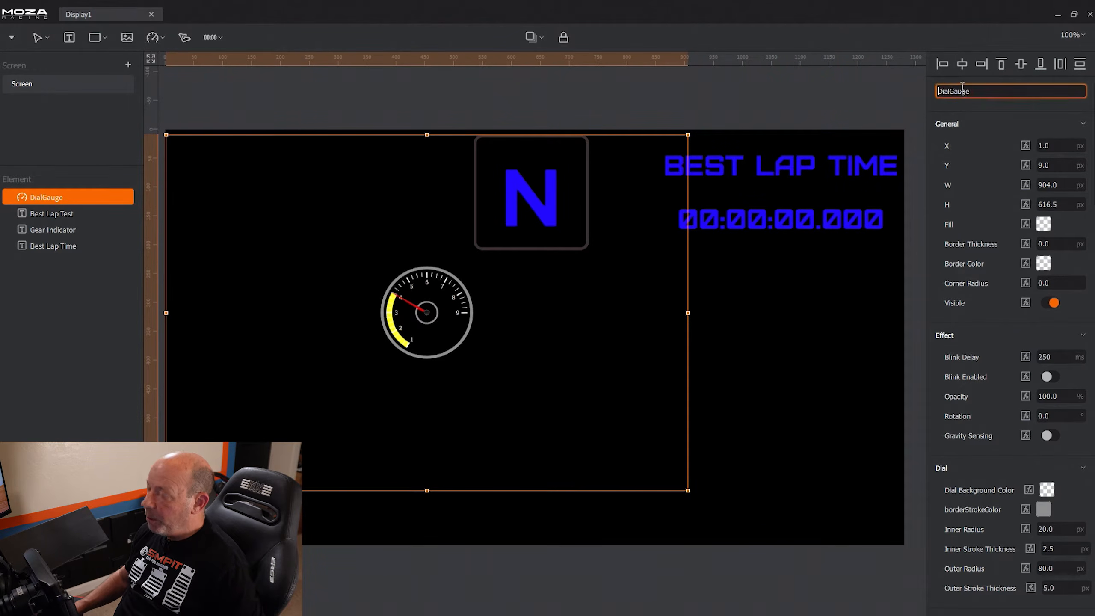
pyautogui.write('RPM')
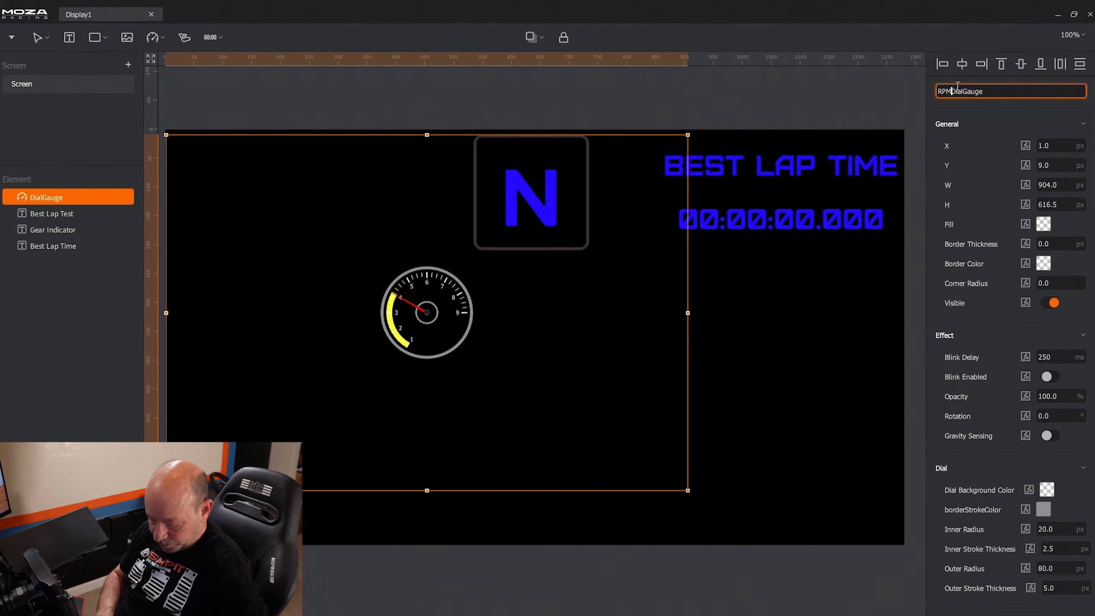
pyautogui.press('Return')
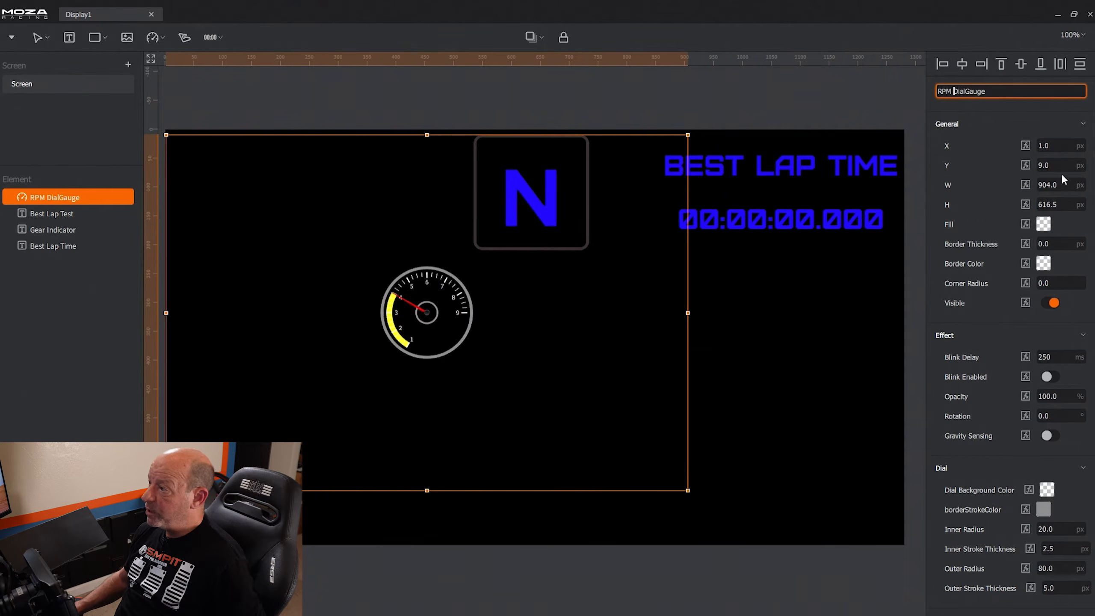
# Step: Set the RPM DialGauge's general fill colour to red bd0303 with 0% opacity
pyautogui.click(1045, 225)
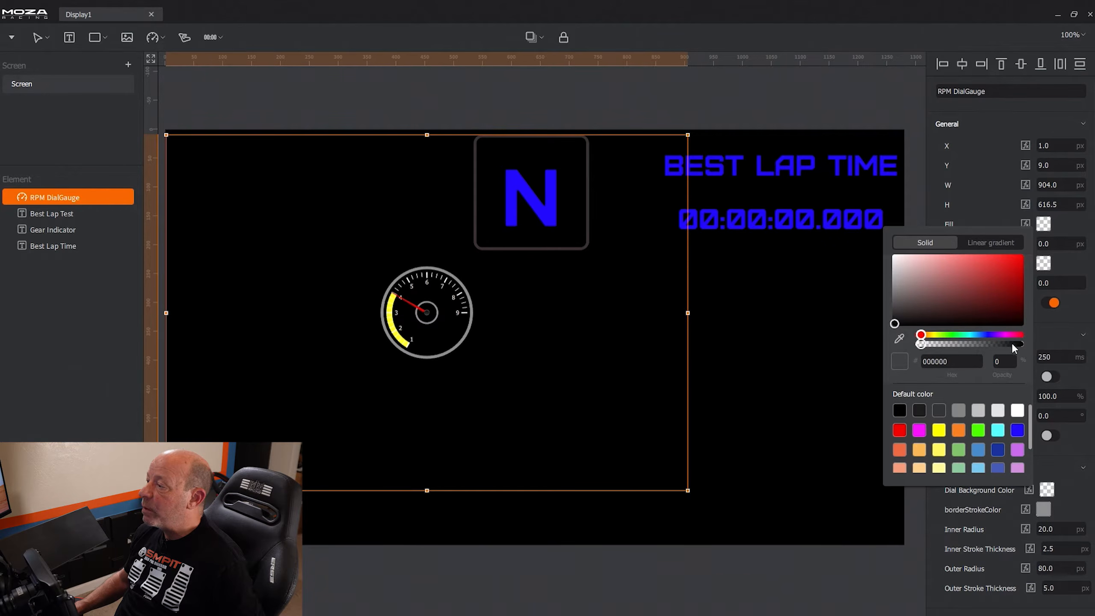
pyautogui.click(1020, 274)
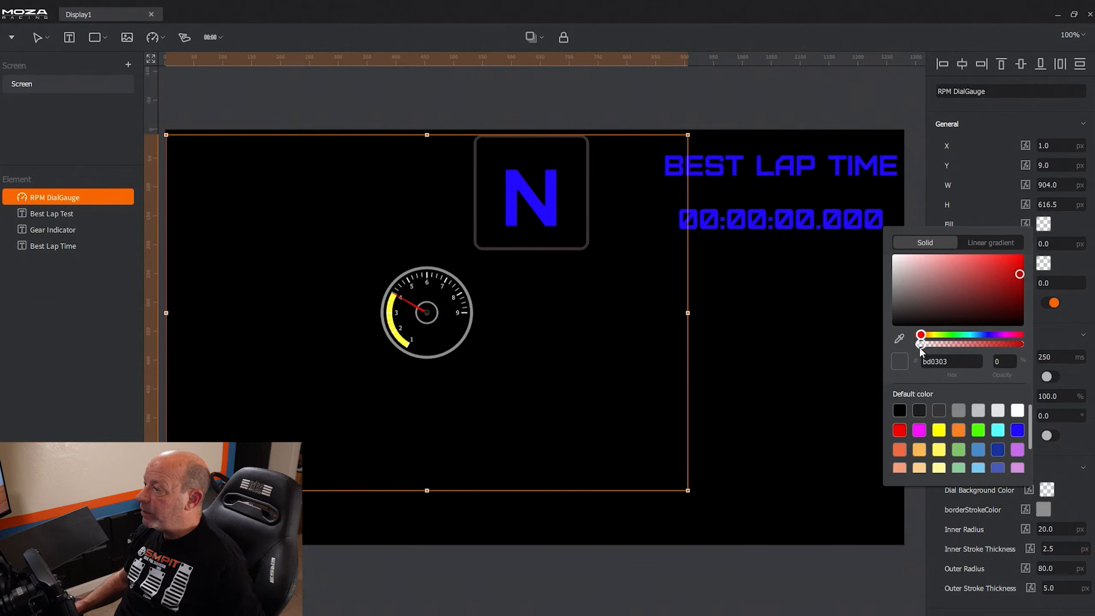
pyautogui.moveTo(920, 344)
pyautogui.mouseDown()
pyautogui.moveTo(1029, 344)
pyautogui.moveTo(907, 346)
pyautogui.mouseUp()
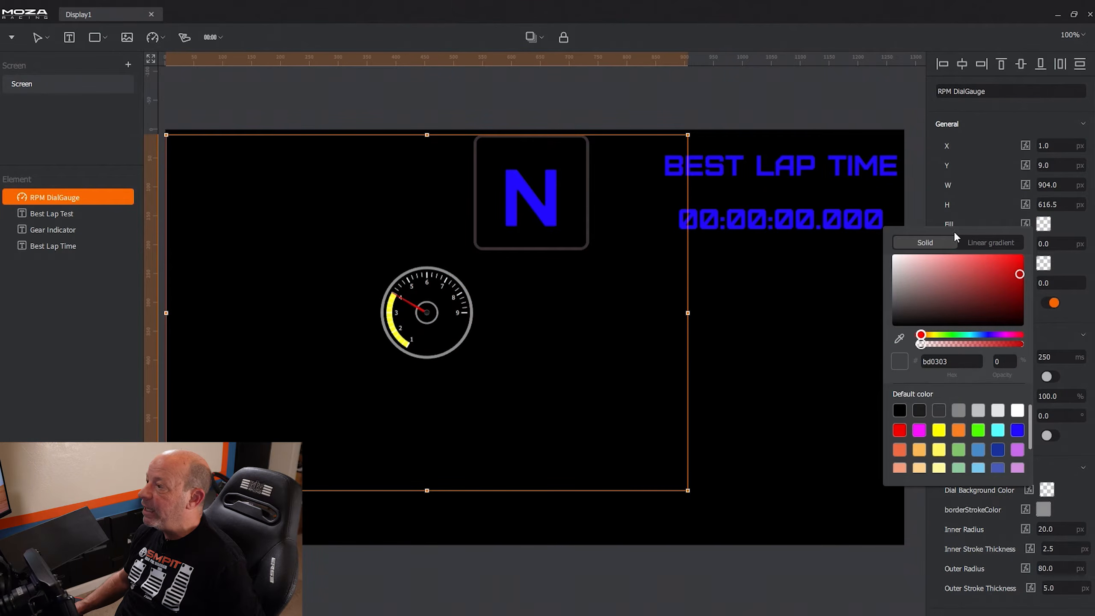
pyautogui.click(931, 185)
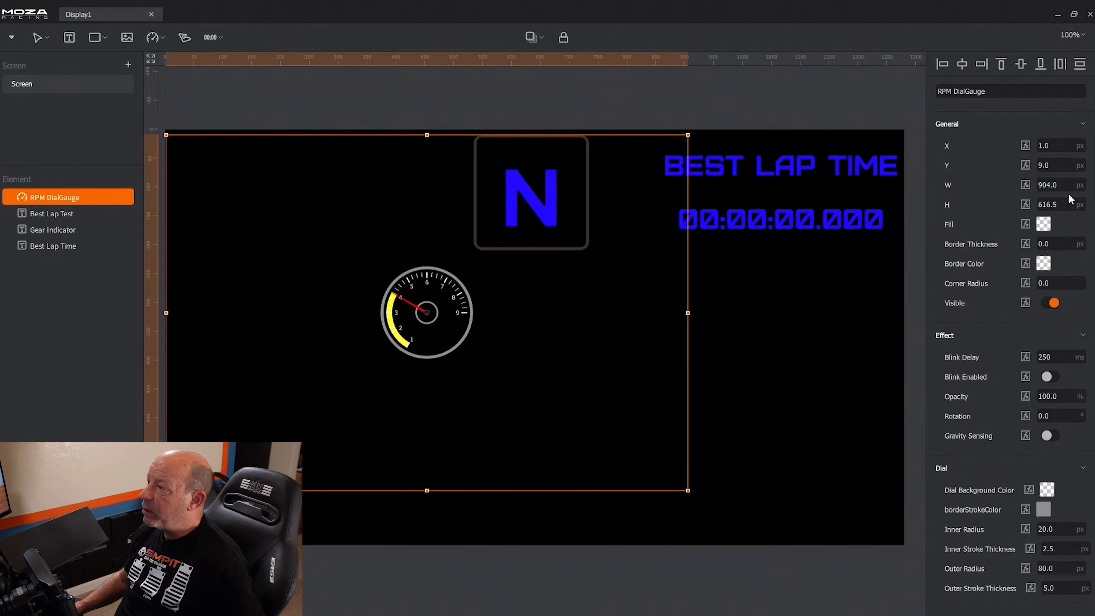
# Step: Set the RPM DialGauge's dial background to solid red e00505 with 100% opacity
pyautogui.click(1085, 125)
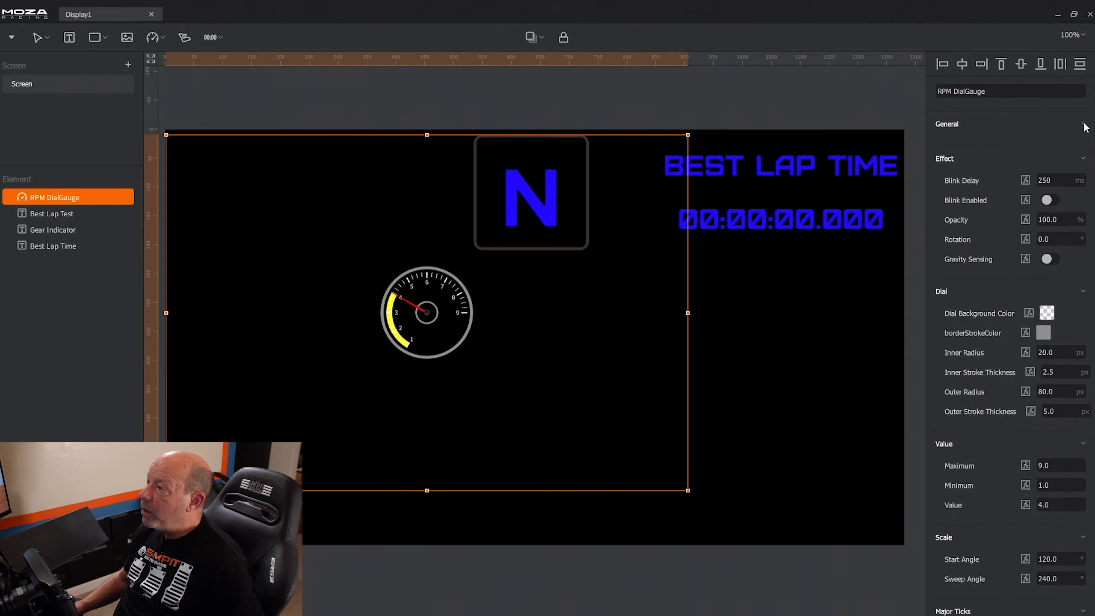
pyautogui.click(1084, 159)
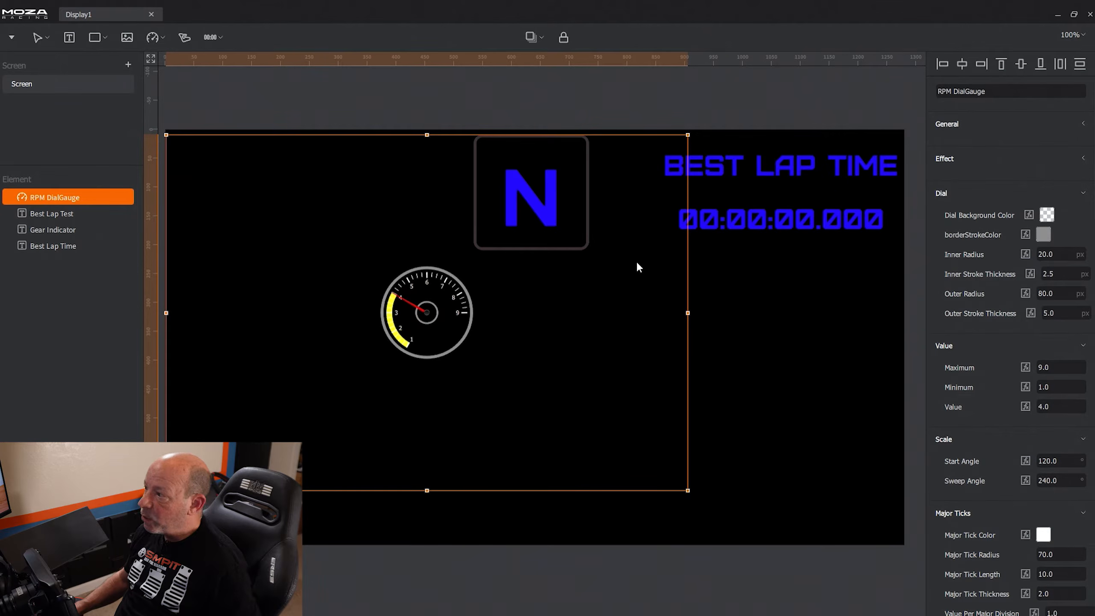
pyautogui.click(1046, 216)
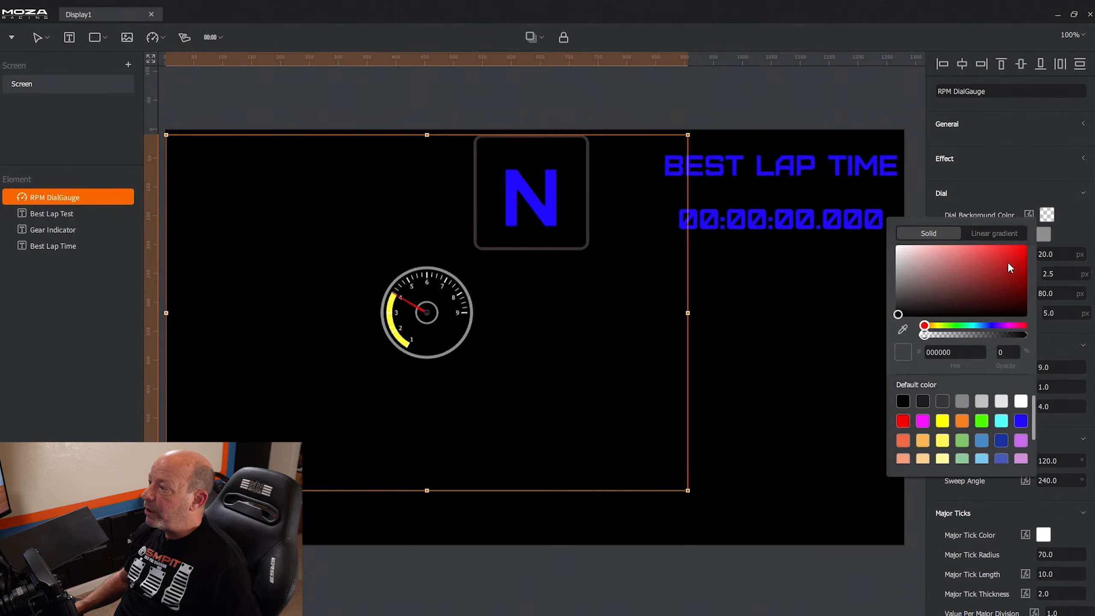
pyautogui.click(1024, 255)
pyautogui.moveTo(924, 336); pyautogui.dragTo(1045, 328)
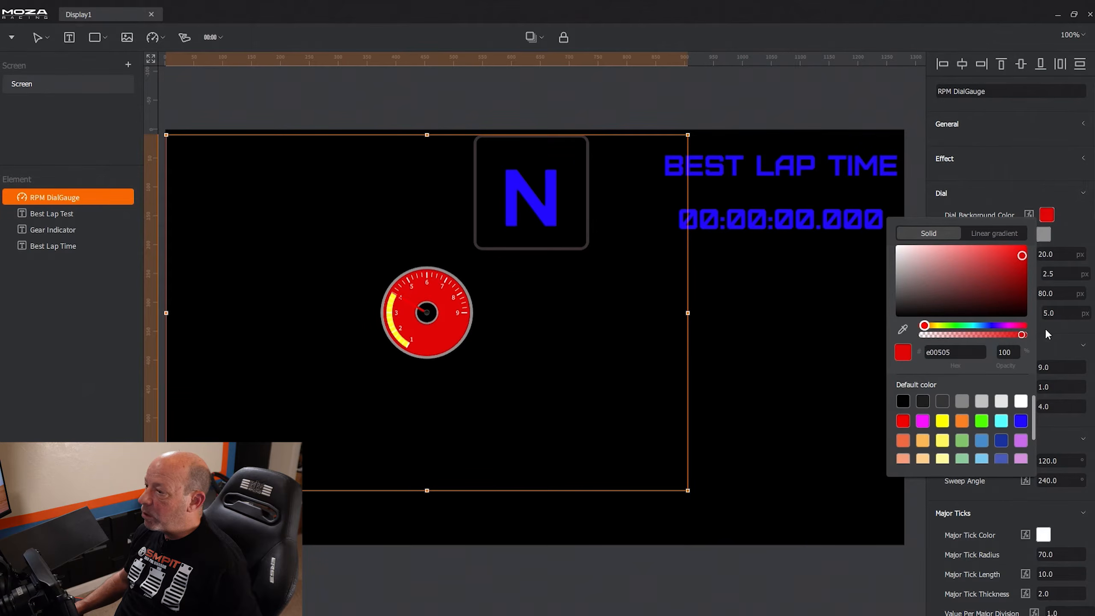
# Step: Give the RPM DialGauge's dial background a linear gradient from red ff0a0a to near-black 121212 at a 100° angle
pyautogui.click(996, 233)
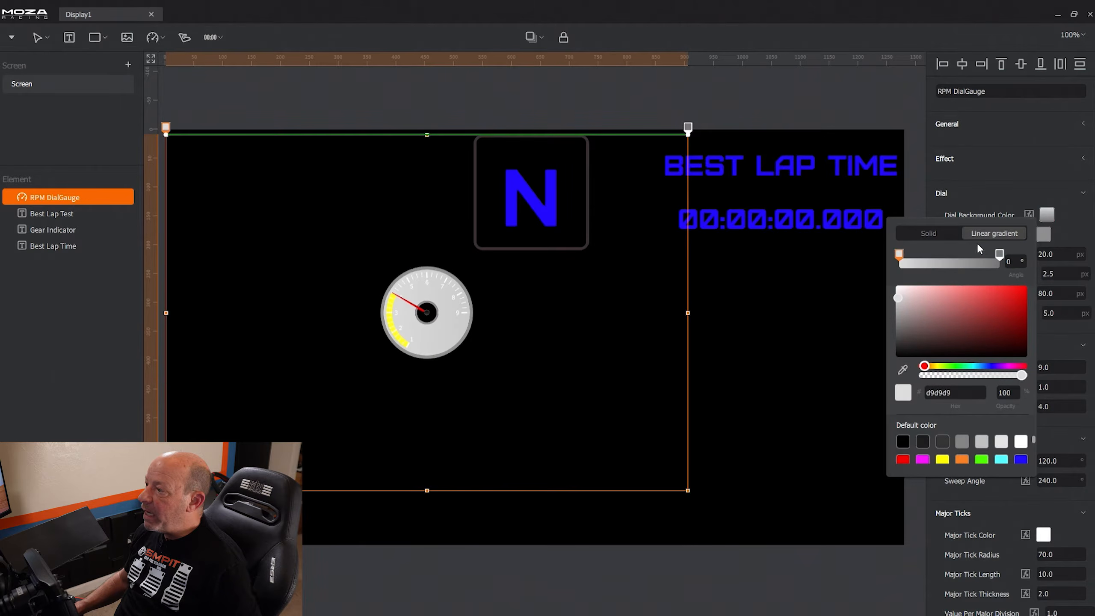
pyautogui.click(1020, 289)
pyautogui.click(999, 254)
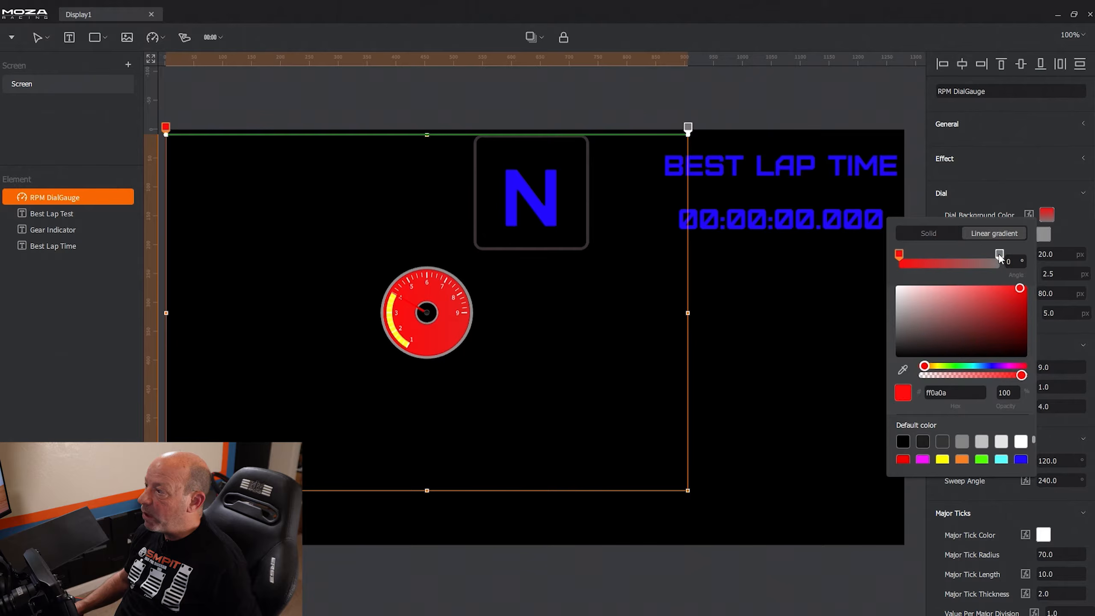
pyautogui.click(898, 351)
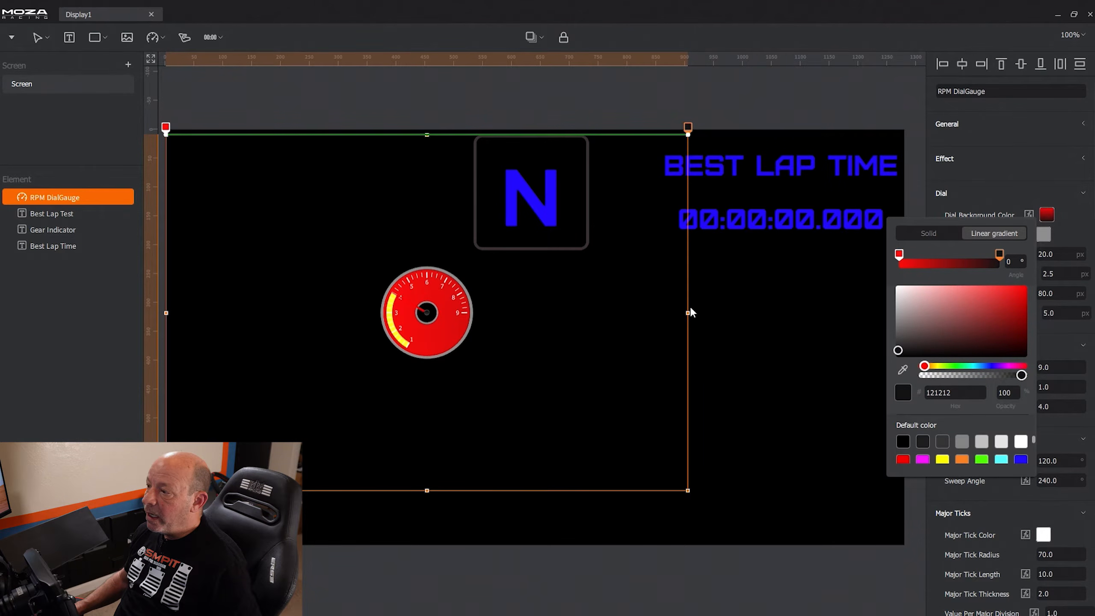
pyautogui.click(1072, 339)
pyautogui.click(1044, 215)
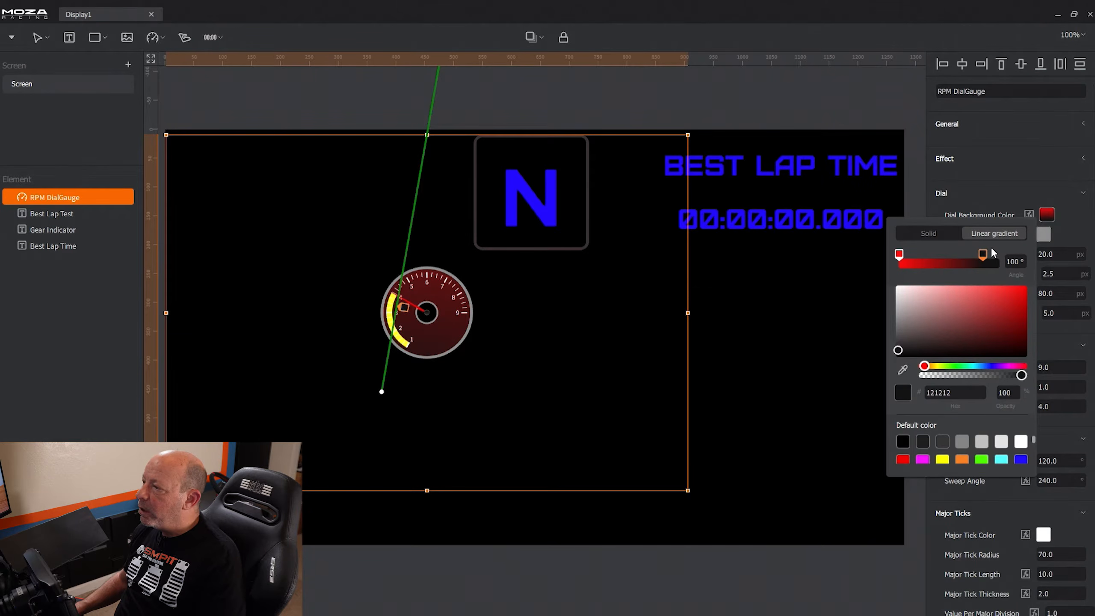
pyautogui.click(1068, 210)
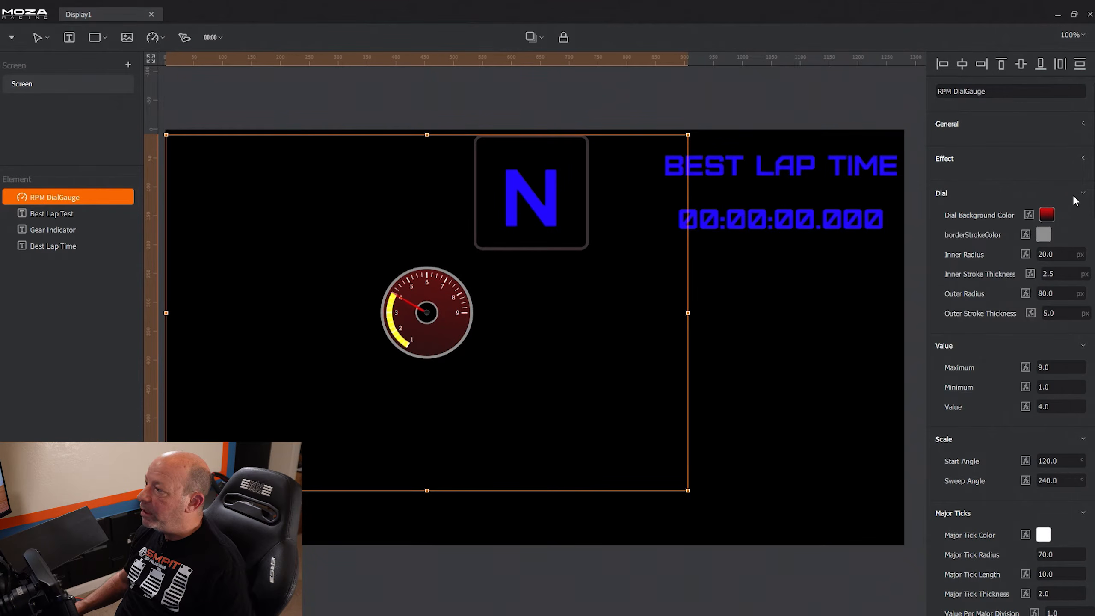
# Step: Set the RPM DialGauge's border stroke colour to yellow fdff00
pyautogui.click(1045, 233)
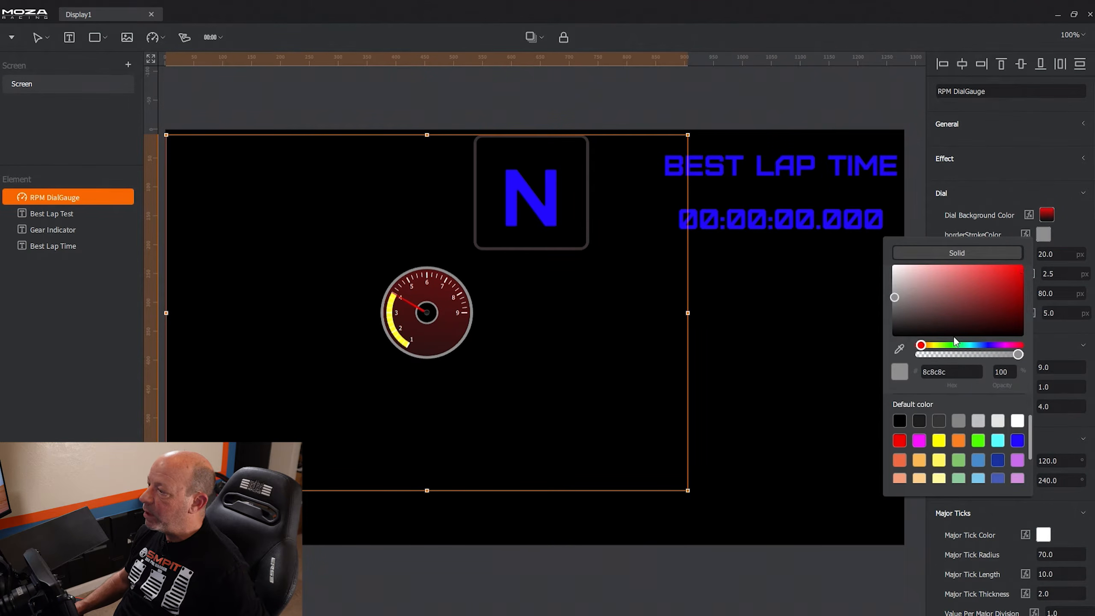
pyautogui.click(932, 346)
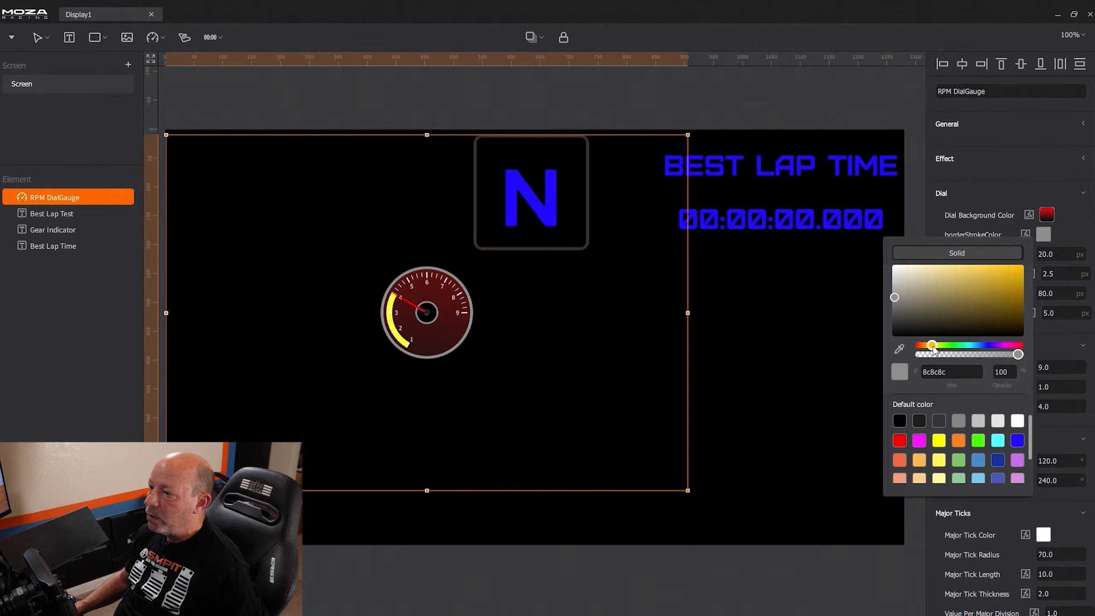
pyautogui.click(1054, 229)
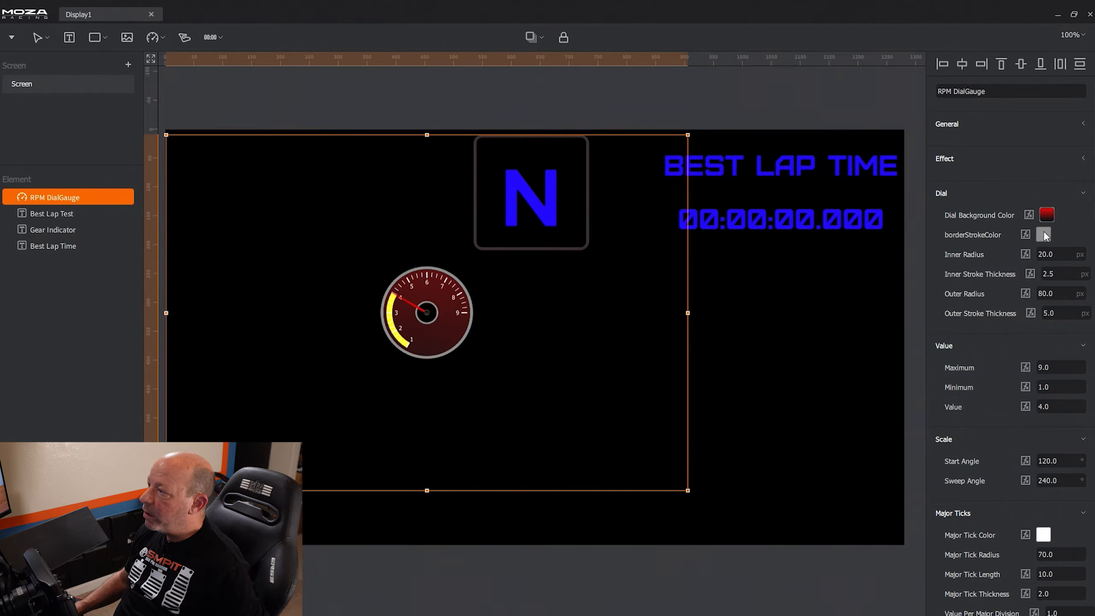
pyautogui.click(1039, 234)
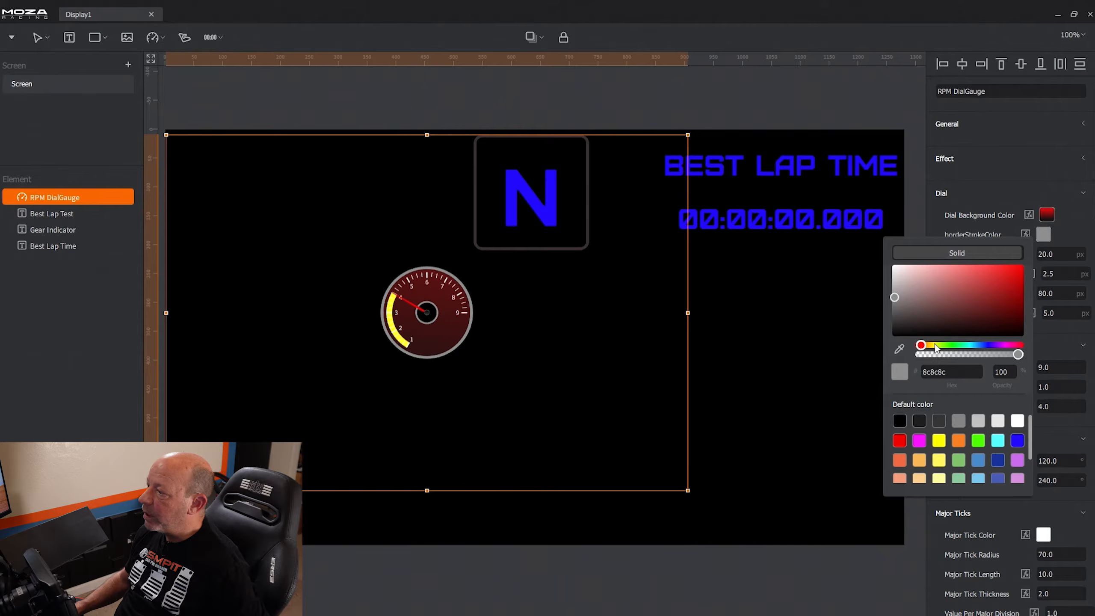
pyautogui.click(934, 345)
pyautogui.click(939, 440)
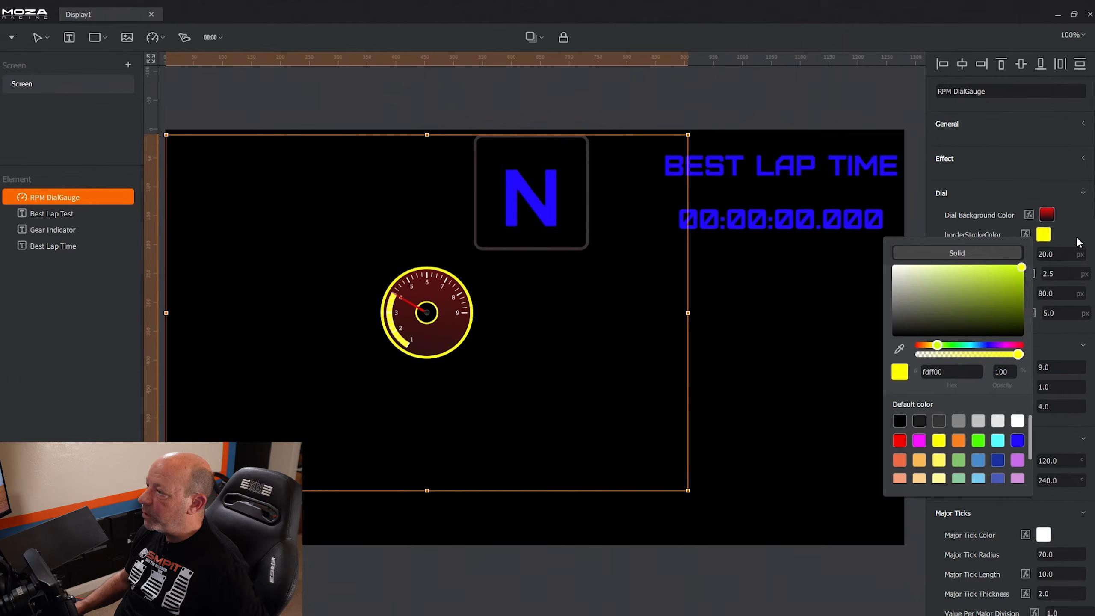
pyautogui.click(1075, 213)
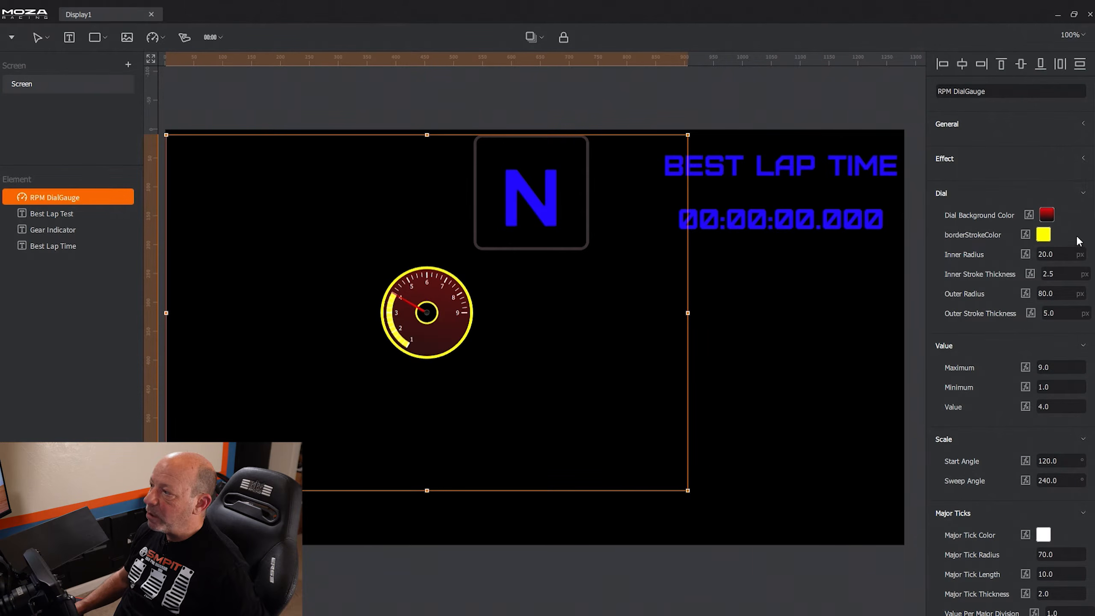
# Step: Set the dial's inner radius to 30 px and its inner stroke thickness to 5 px
pyautogui.click(1067, 254)
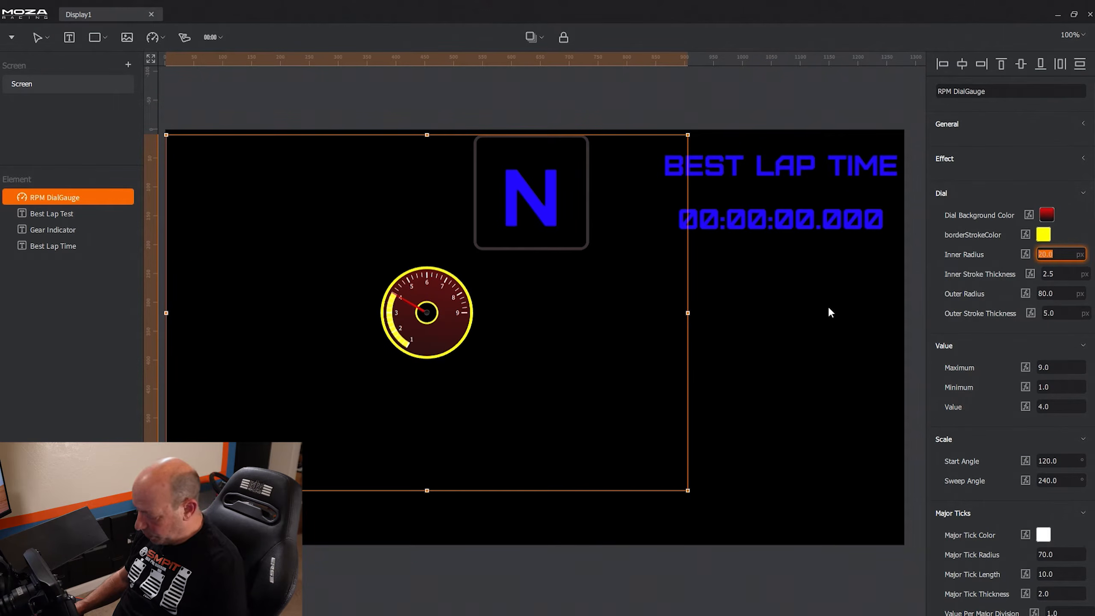
pyautogui.write('30')
pyautogui.press('Return')
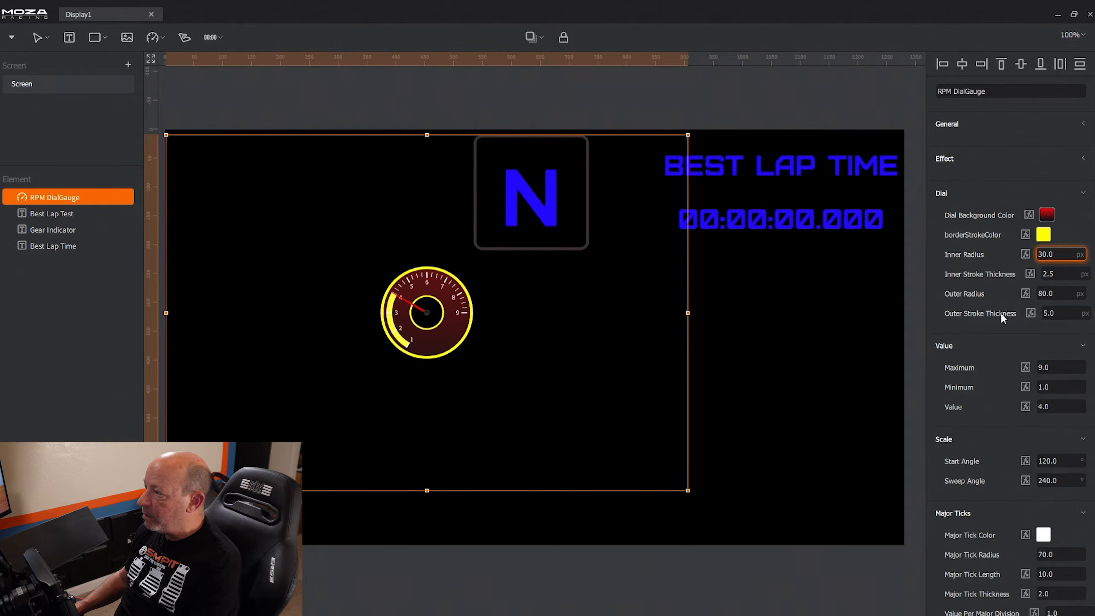
pyautogui.click(1065, 274)
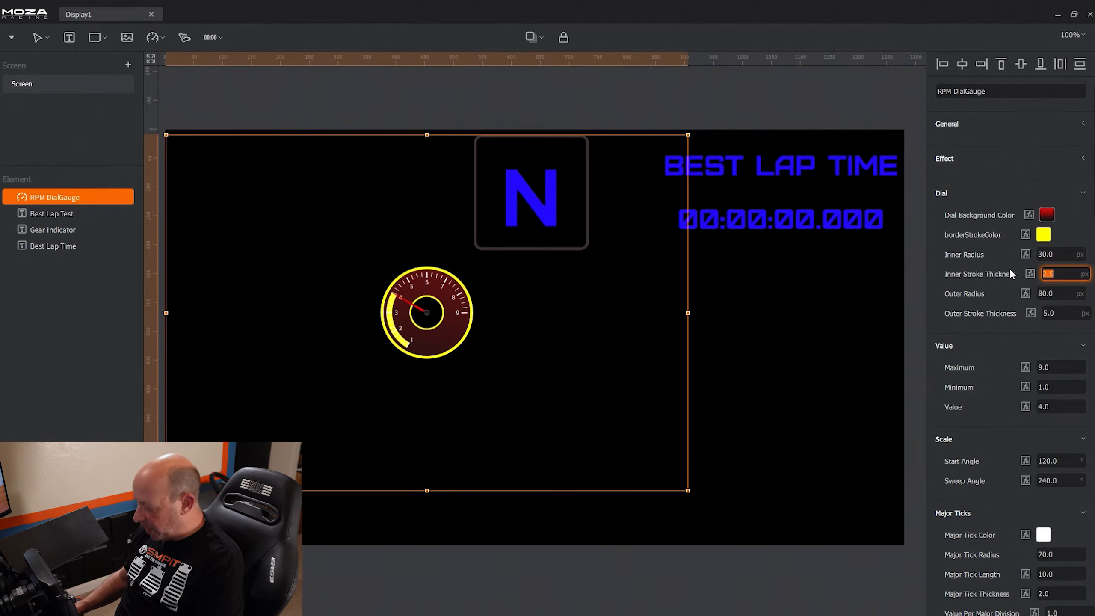
pyautogui.write('5')
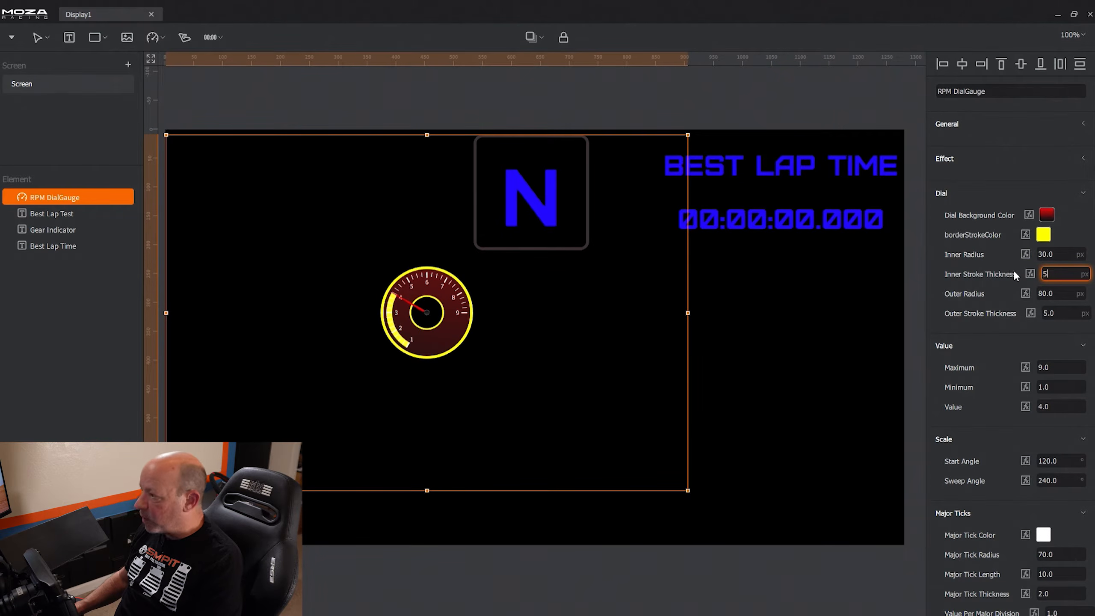
# Step: Set the dial's outer radius to 180 px and its outer stroke thickness to 10 px
pyautogui.click(1060, 294)
pyautogui.write('120')
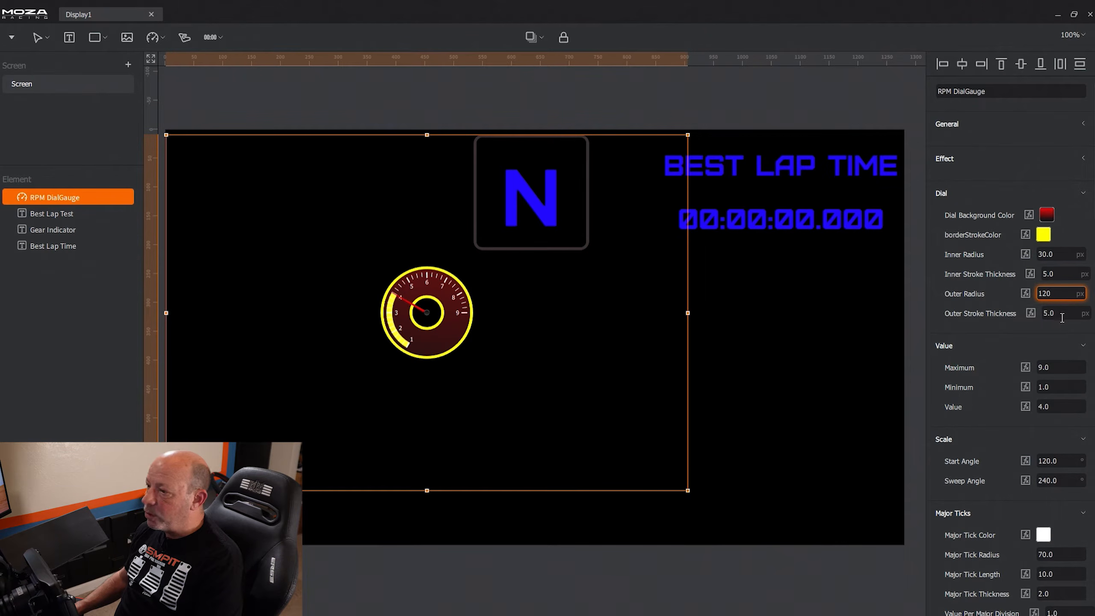
pyautogui.click(1063, 309)
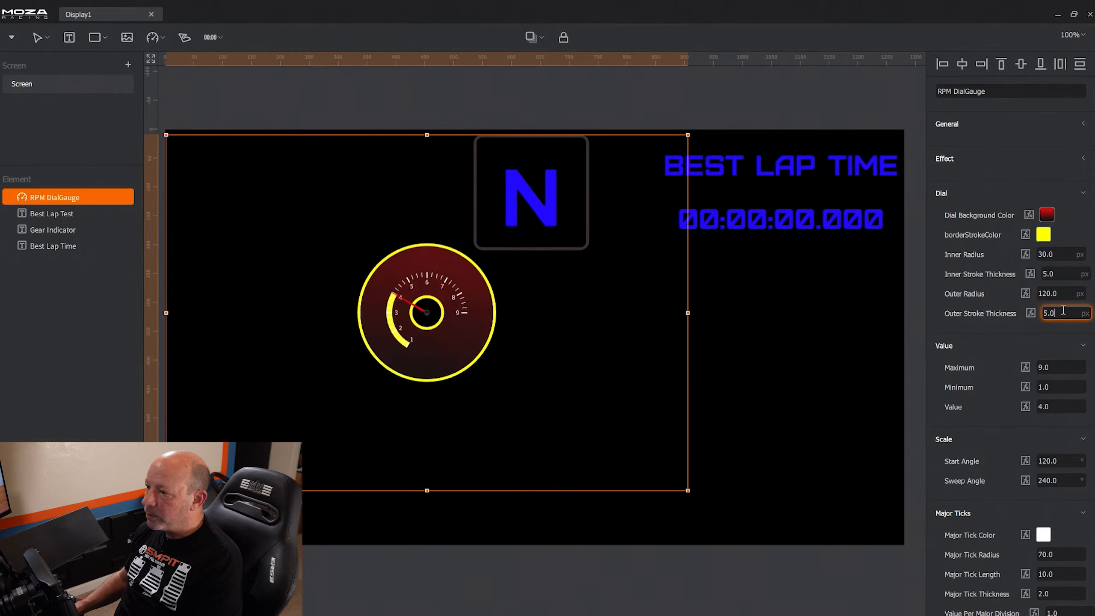
pyautogui.click(1065, 293)
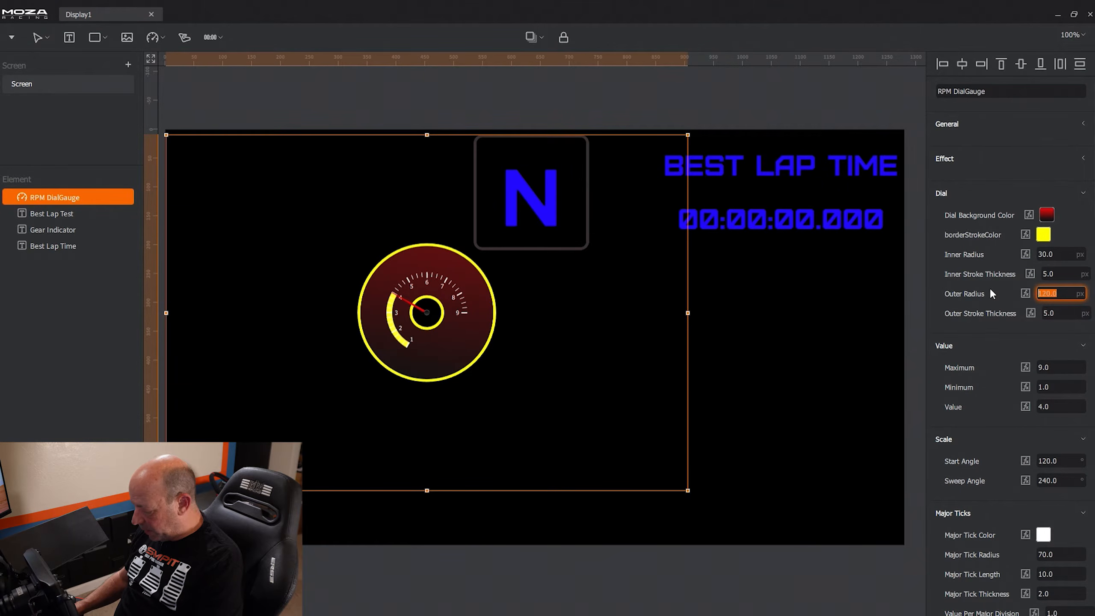
pyautogui.write('180')
pyautogui.click(1072, 312)
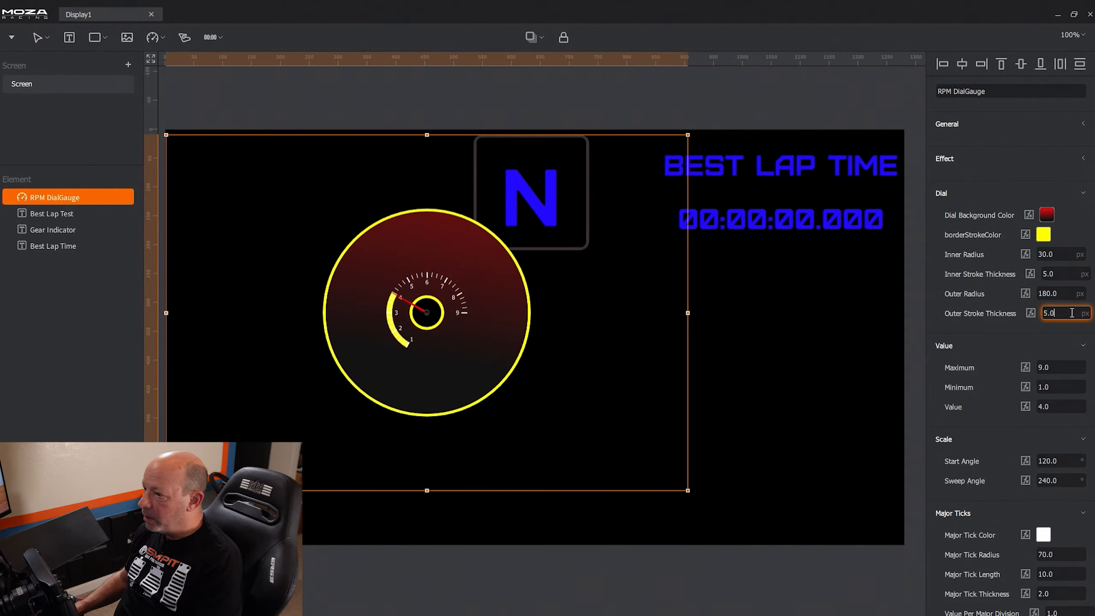
pyautogui.moveTo(1065, 312); pyautogui.dragTo(992, 305)
pyautogui.write('10')
pyautogui.press('Return')
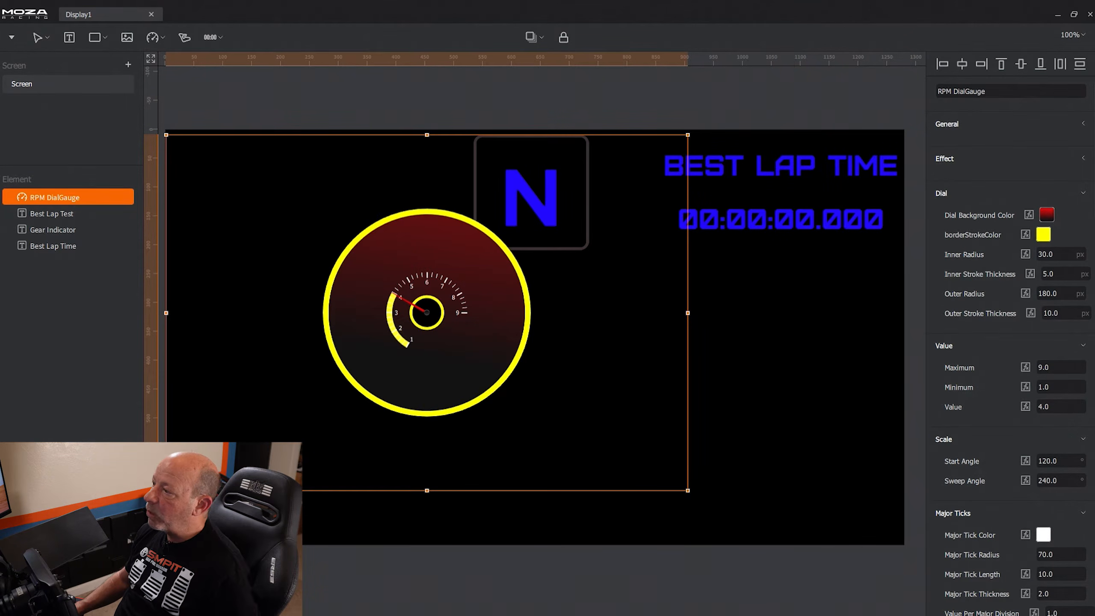
# Step: Set the RPM DialGauge's value range to a minimum of 0 and a maximum of 10
pyautogui.click(1084, 195)
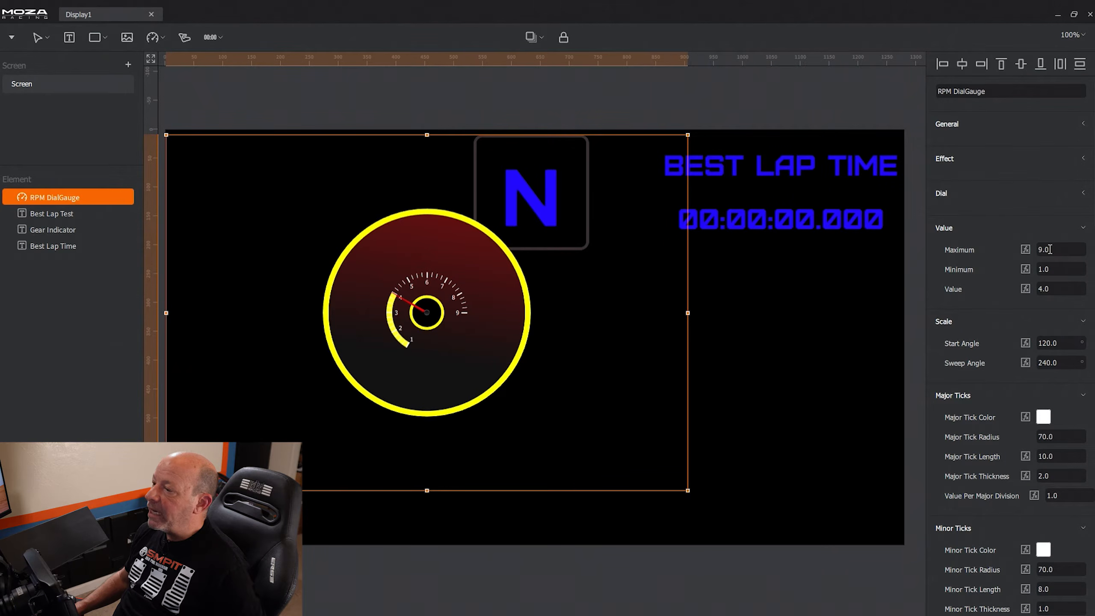
pyautogui.doubleClick(1058, 268)
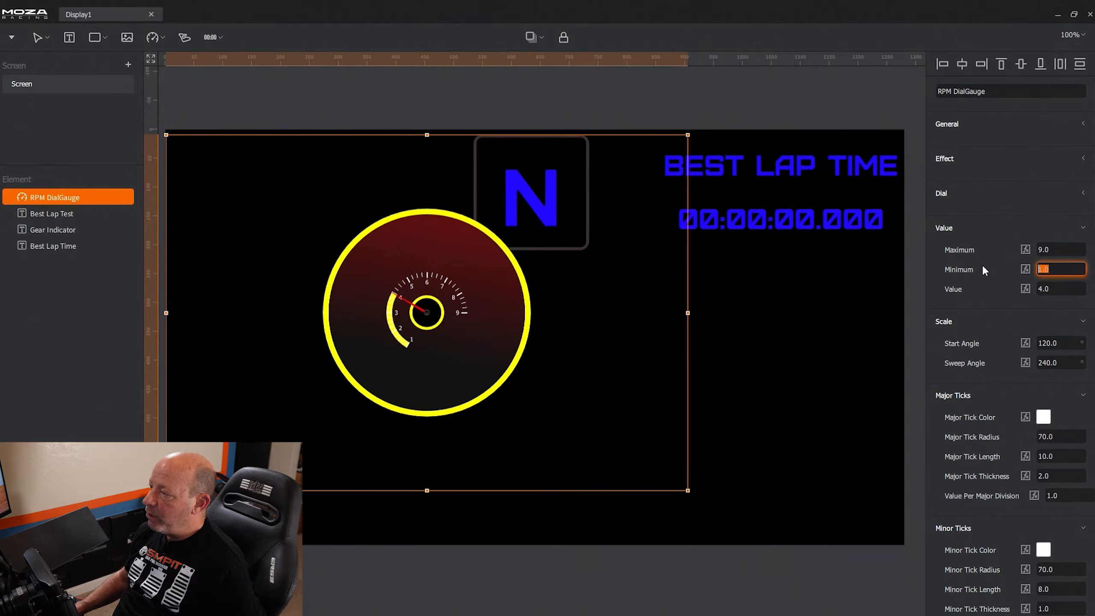
pyautogui.write('0')
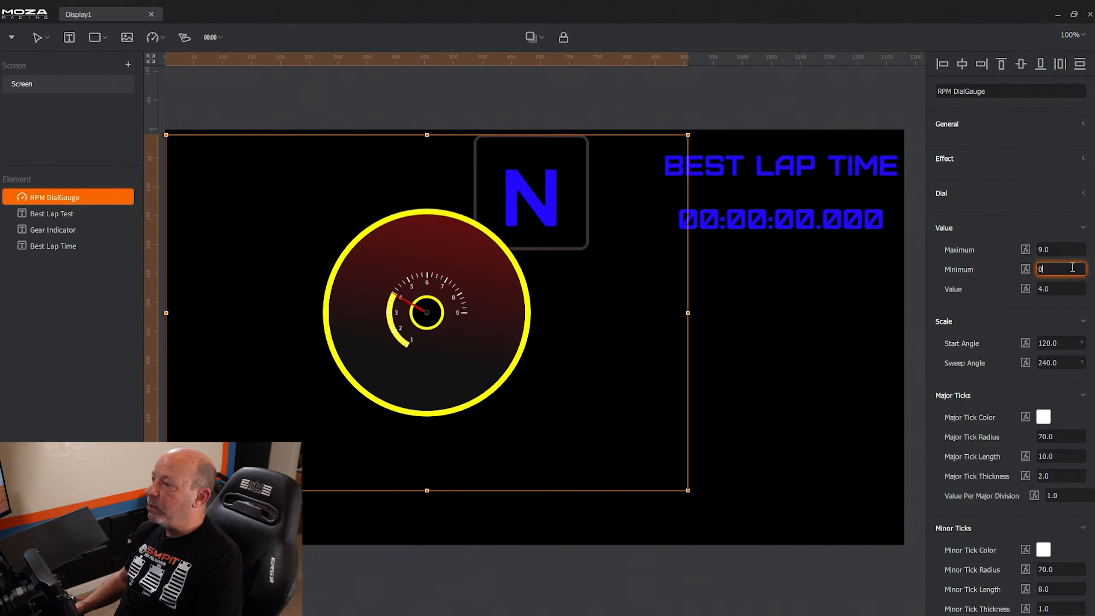
pyautogui.doubleClick(1061, 249)
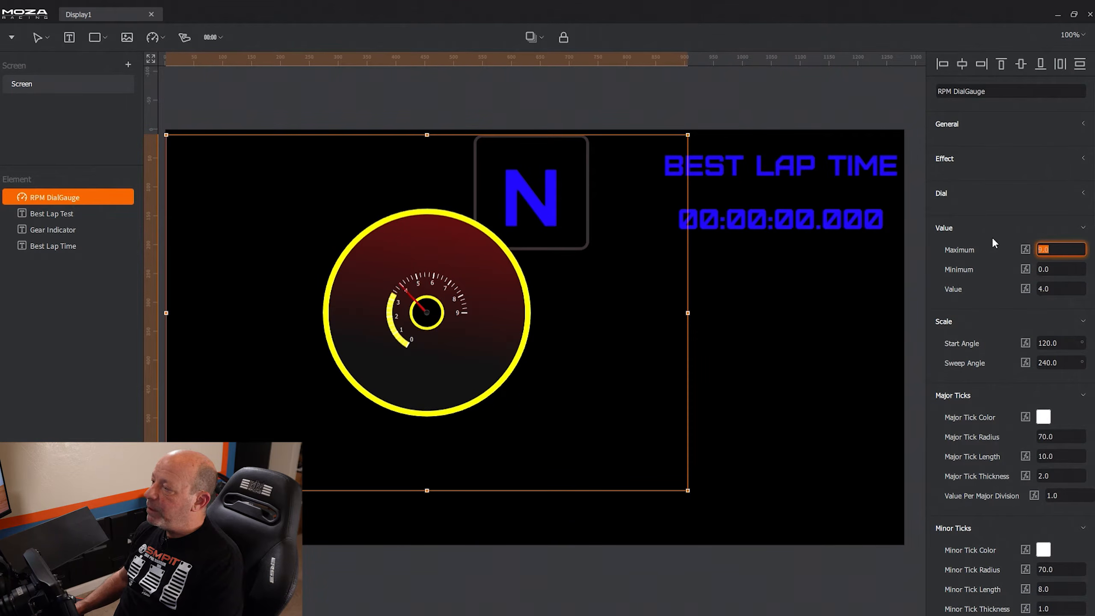
pyautogui.write('10')
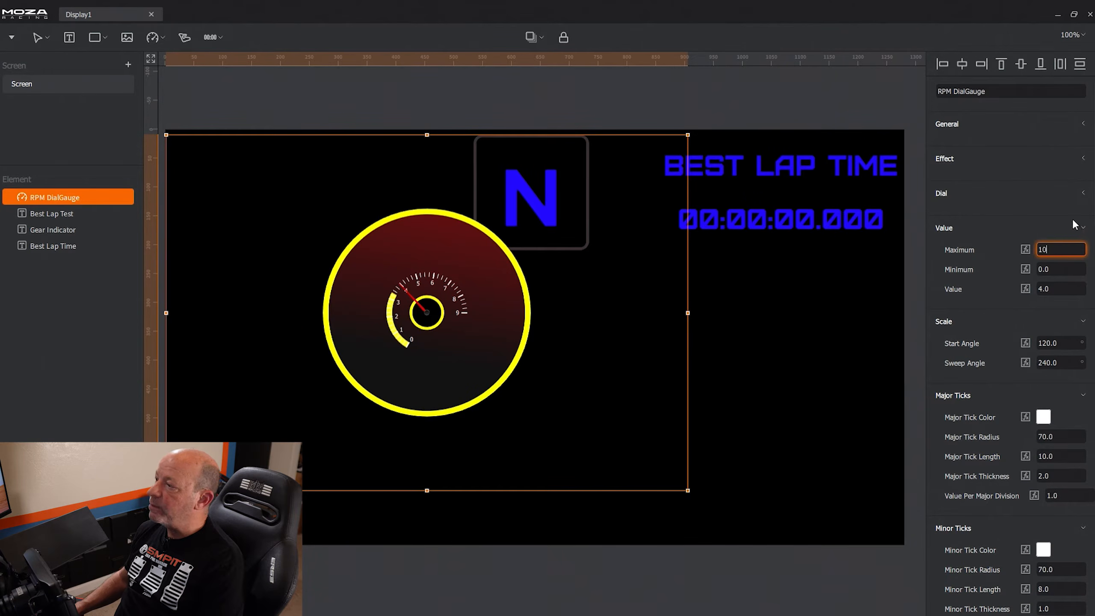
pyautogui.press('Return')
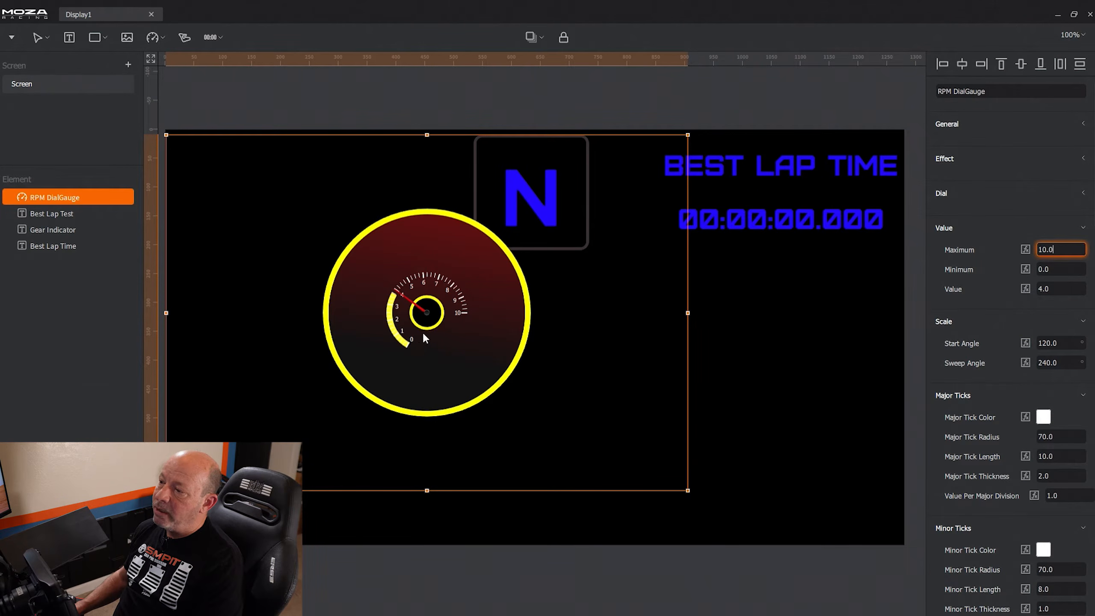
pyautogui.click(1060, 293)
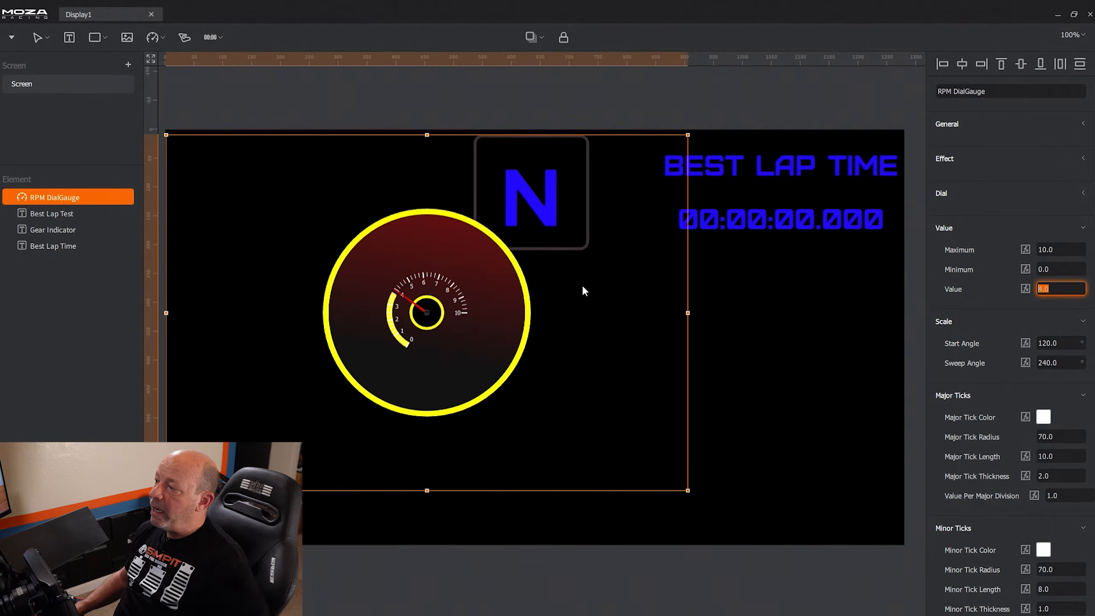
pyautogui.click(1026, 290)
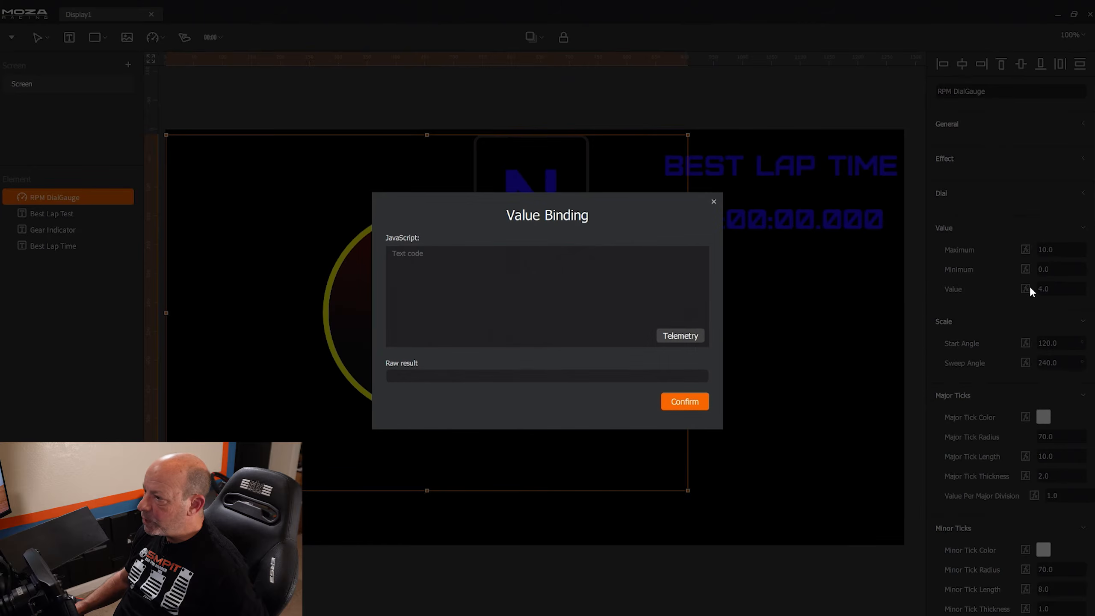
pyautogui.click(675, 338)
pyautogui.click(673, 165)
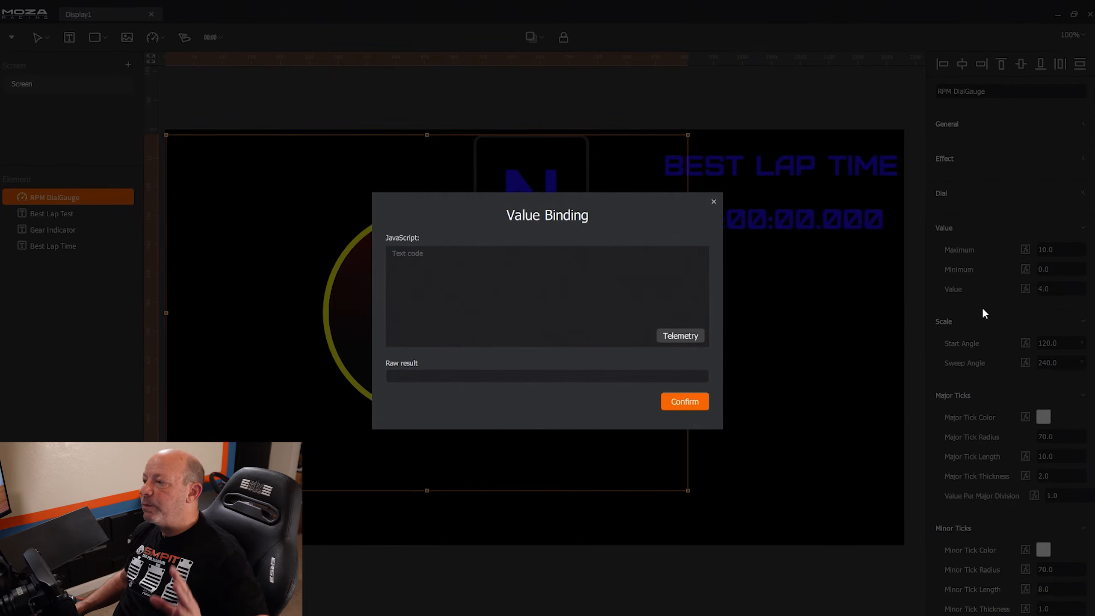
pyautogui.click(713, 202)
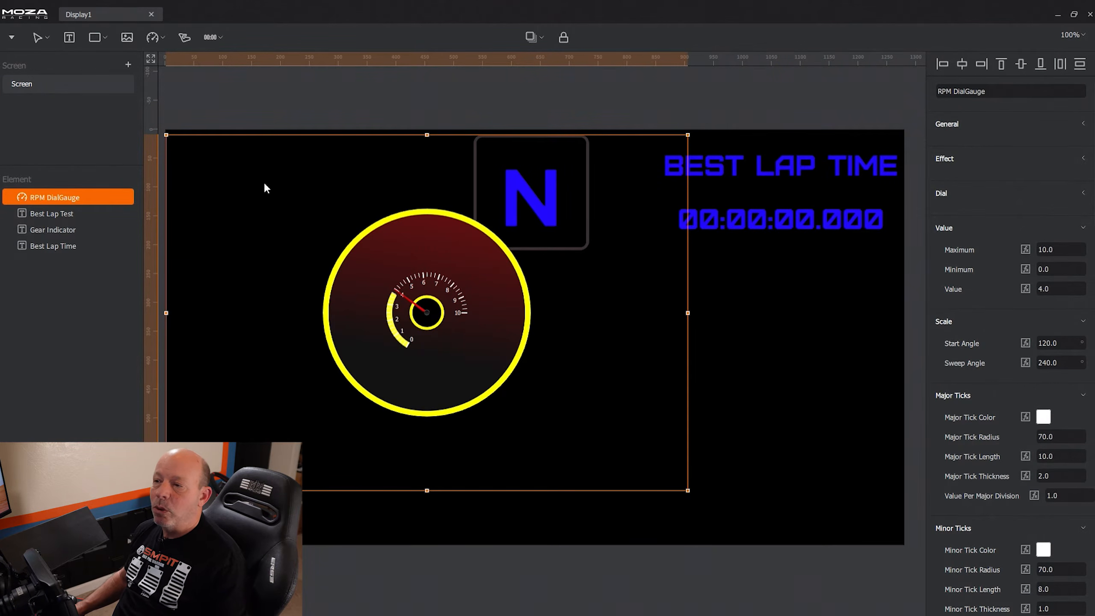
# Step: Switch to MOZA Pit House and open the device dashboard My Dual Ferrariish Dash for editing
pyautogui.click(1057, 15)
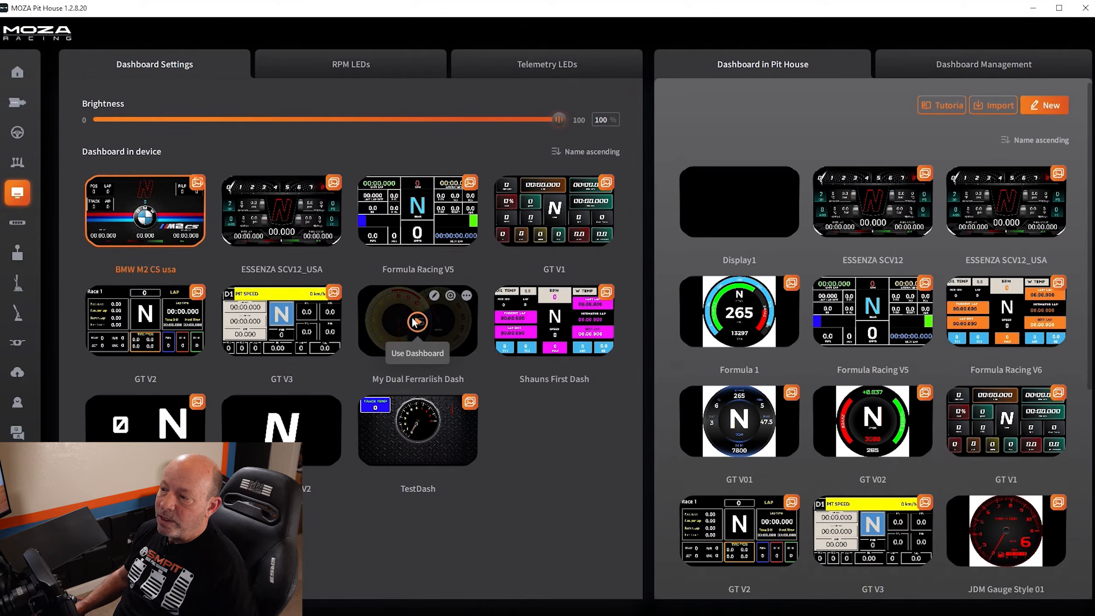
pyautogui.click(435, 294)
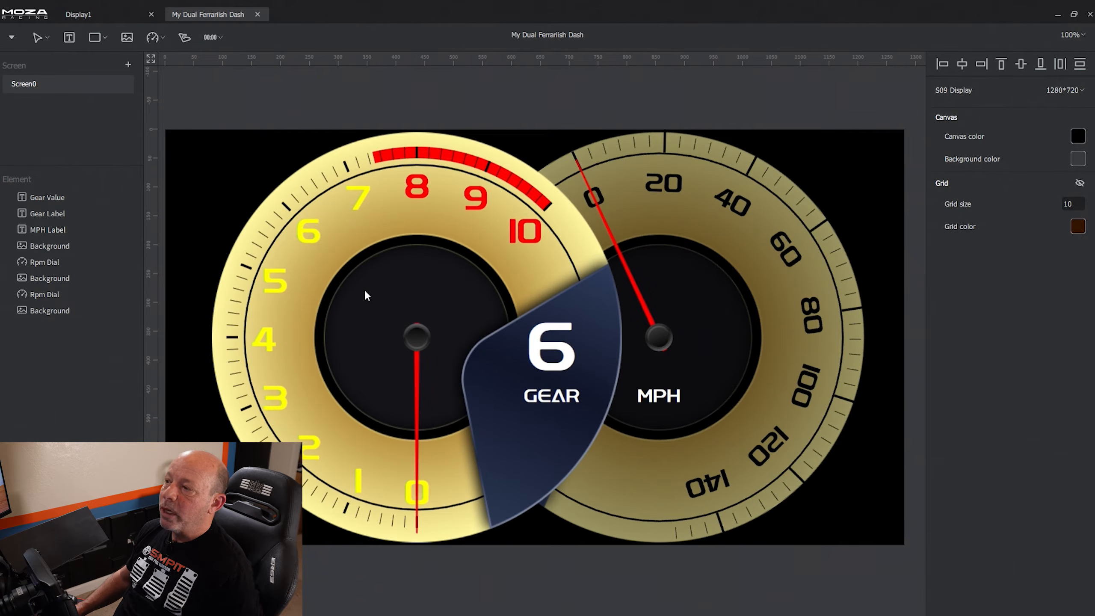
pyautogui.click(210, 37)
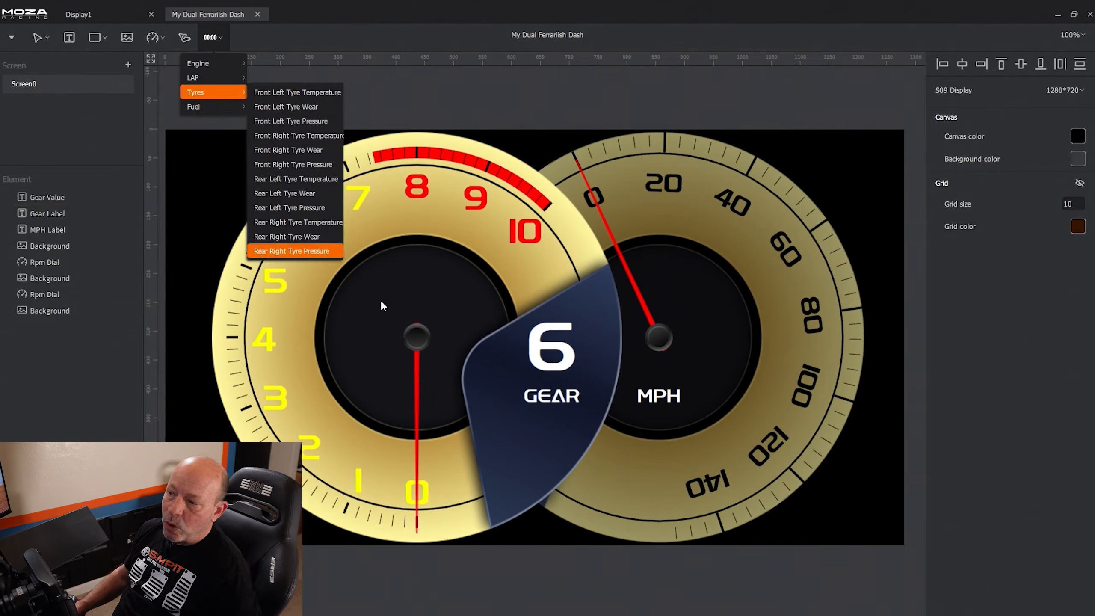
# Step: Examine the dial, value and scale properties of the front Rpm Dial in My Dual Ferrariish Dash
pyautogui.click(34, 259)
pyautogui.click(34, 259)
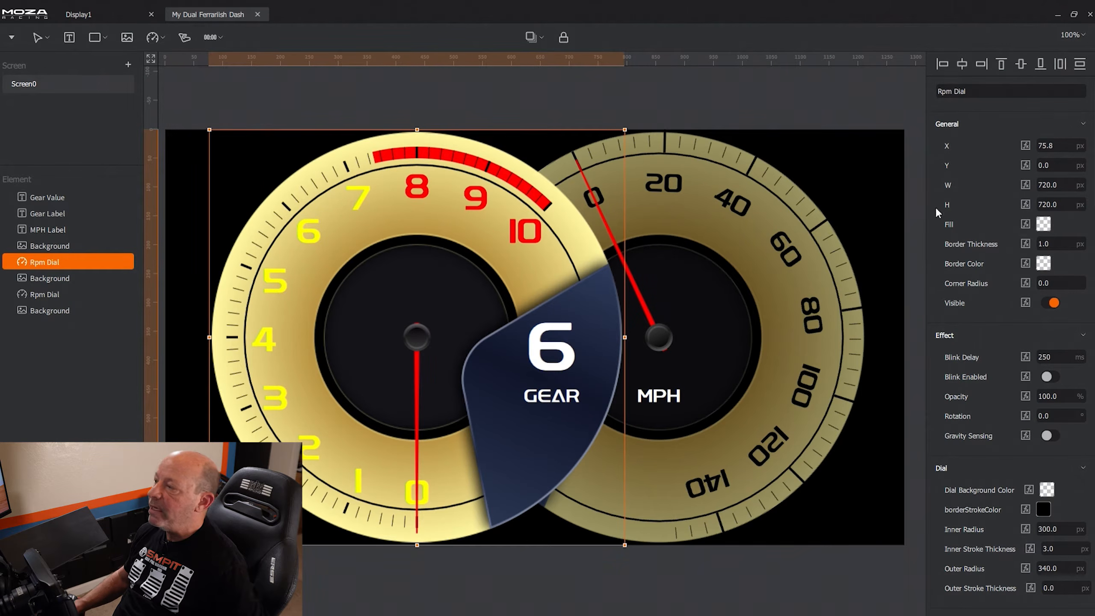
pyautogui.scroll(-3, 1048, 180)
pyautogui.scroll(-7, 1048, 179)
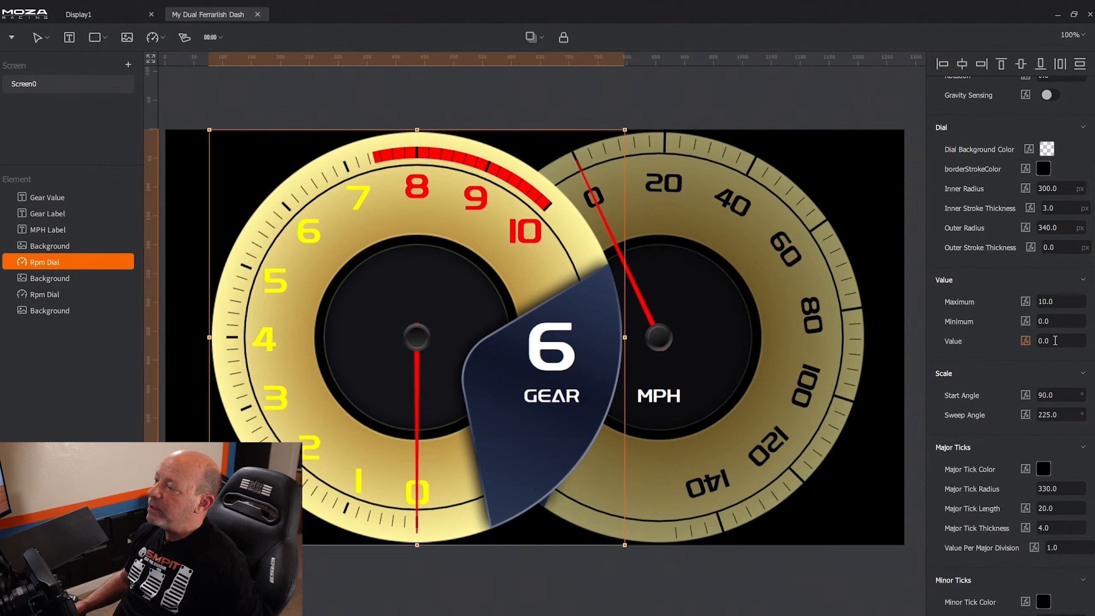
# Step: Return to the Display1 dashboard and set the RPM DialGauge's value to 0
pyautogui.click(101, 15)
pyautogui.click(153, 37)
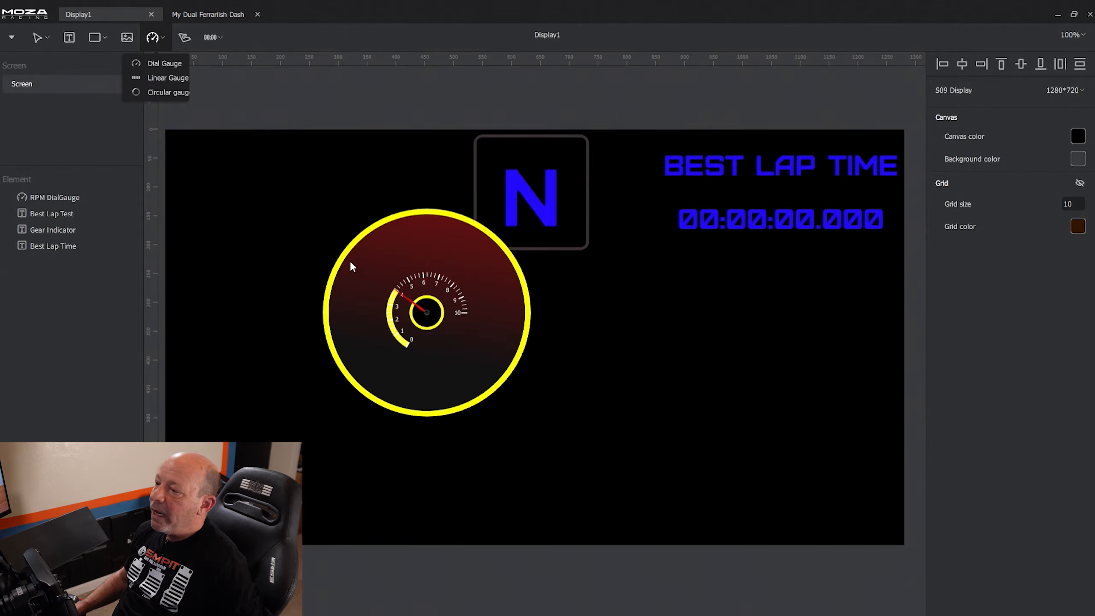
pyautogui.click(447, 293)
pyautogui.scroll(-6, 1067, 354)
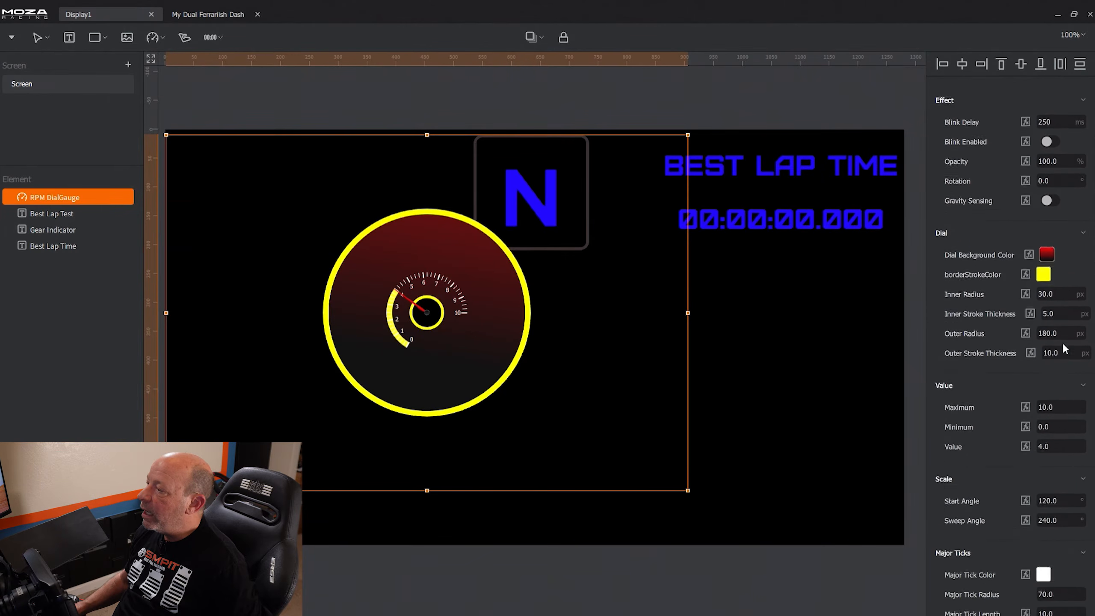
pyautogui.click(1057, 380)
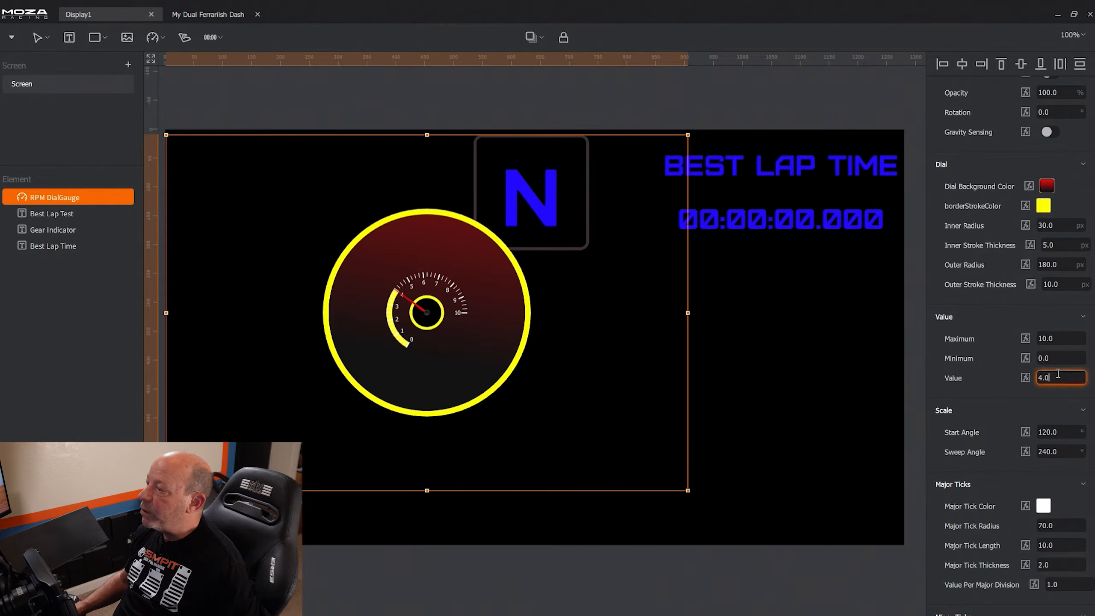
pyautogui.write('0')
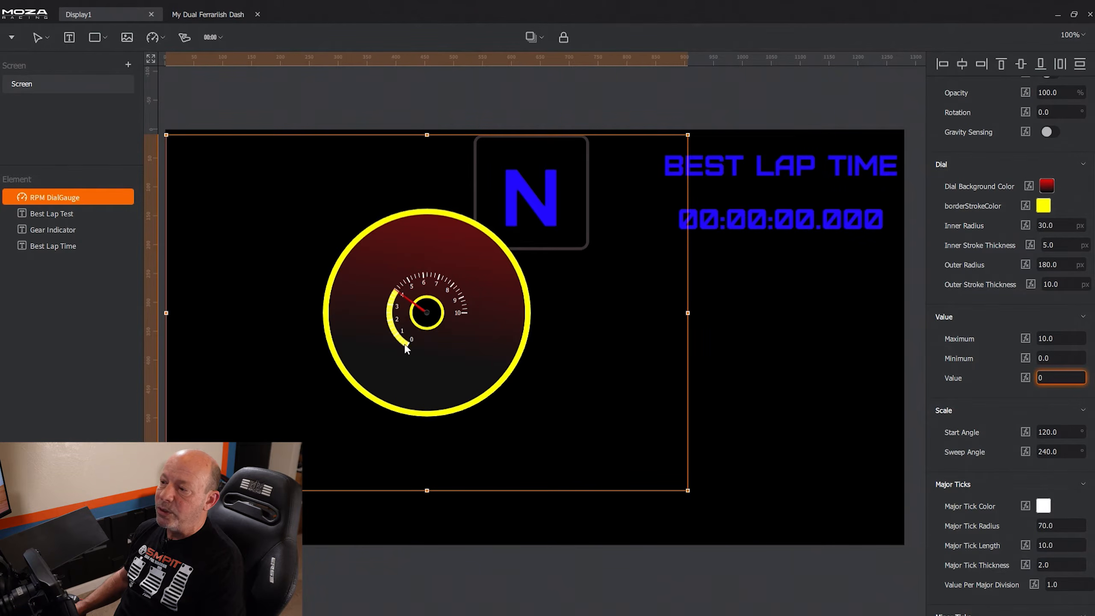
pyautogui.write('0')
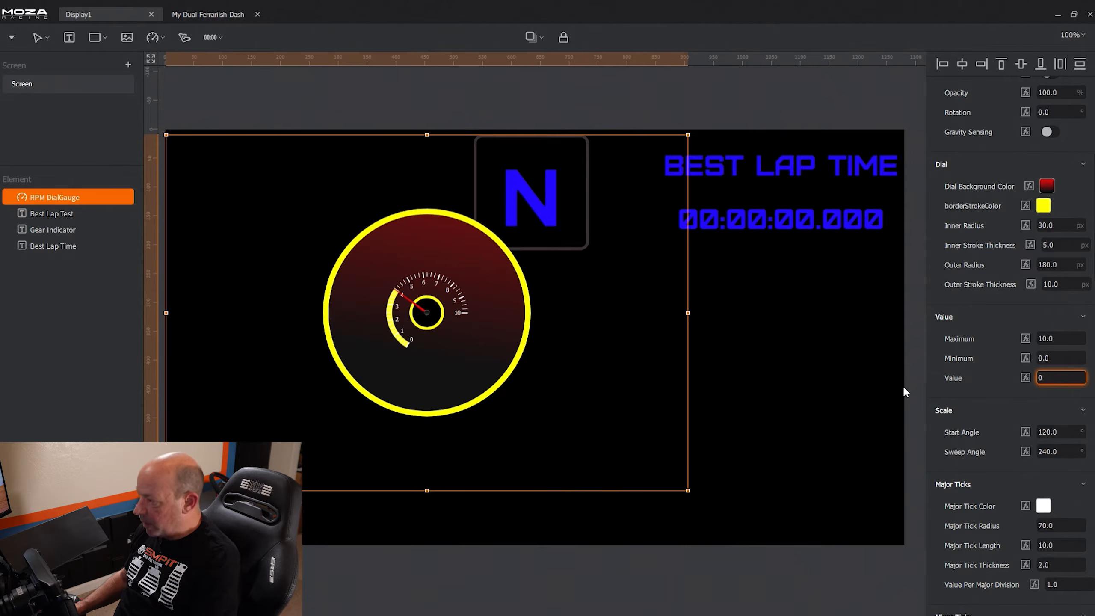
pyautogui.press('Return')
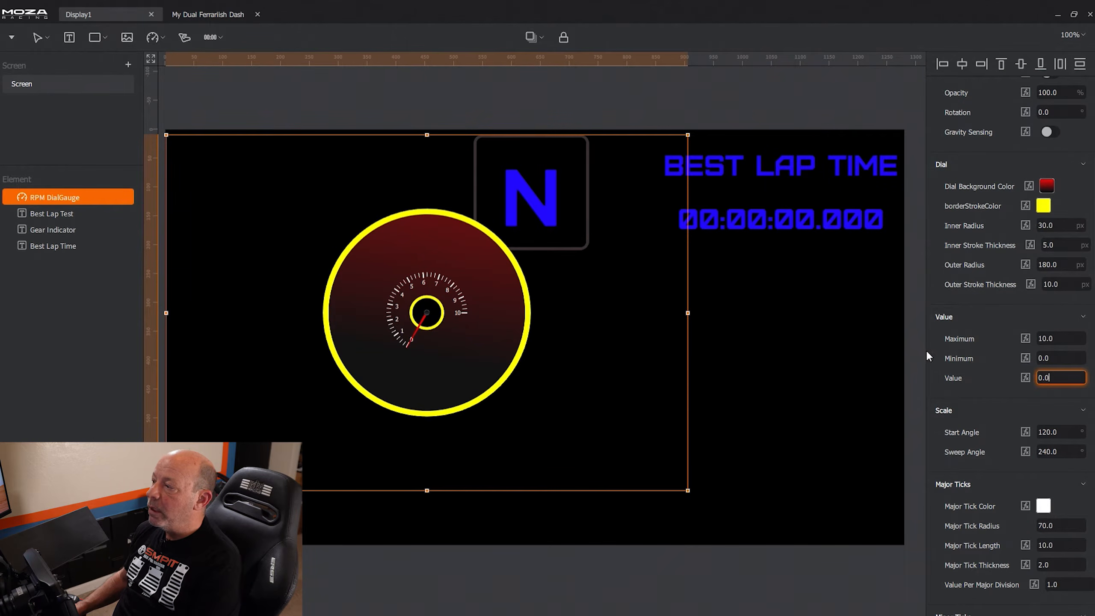
# Step: Examine the JavaScript value binding of the front Rpm Dial in My Dual Ferrariish Dash, including how it scales the RPM telemetry
pyautogui.click(207, 15)
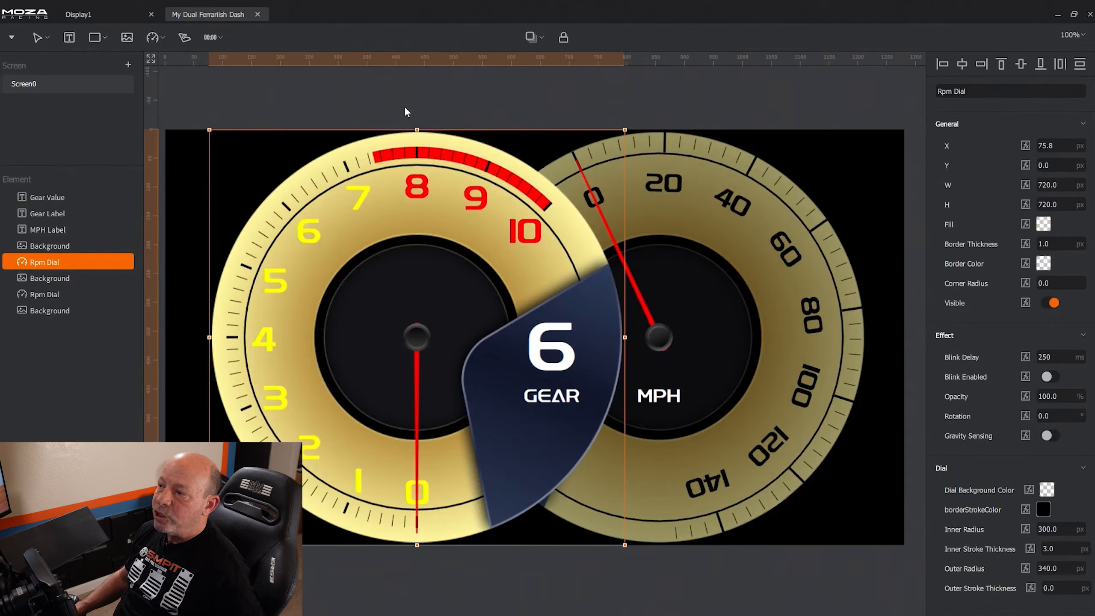
pyautogui.click(419, 336)
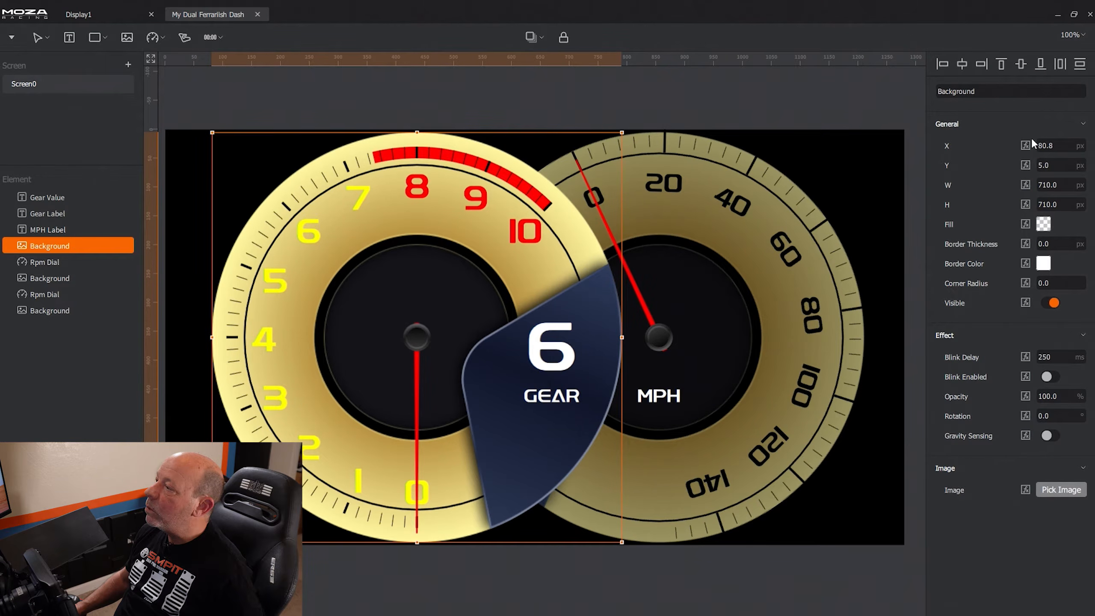
pyautogui.click(47, 262)
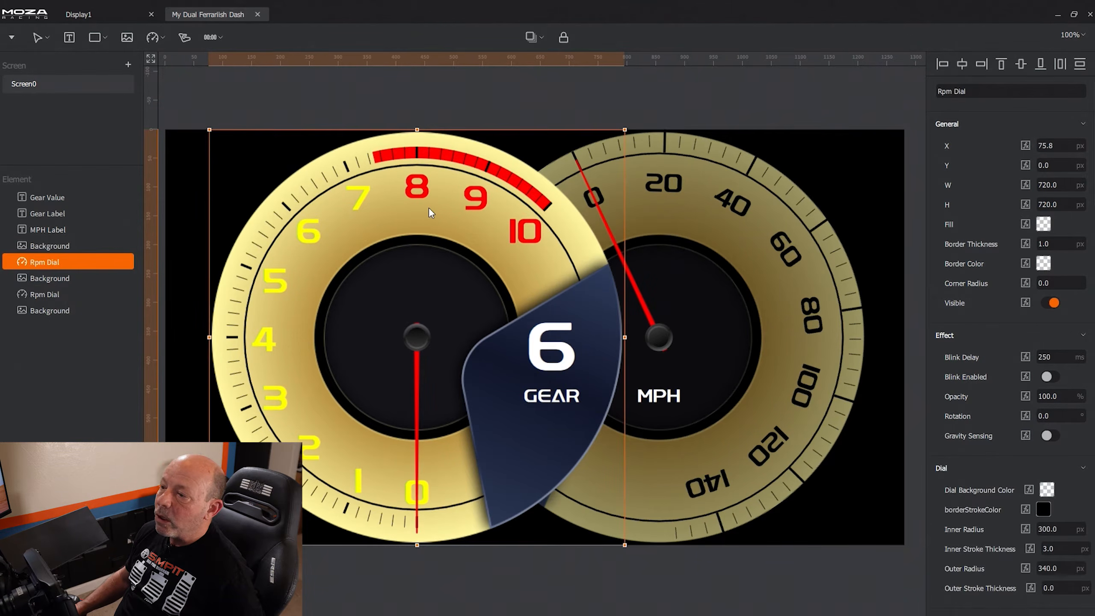
pyautogui.scroll(-15, 1052, 280)
pyautogui.scroll(5, 1025, 220)
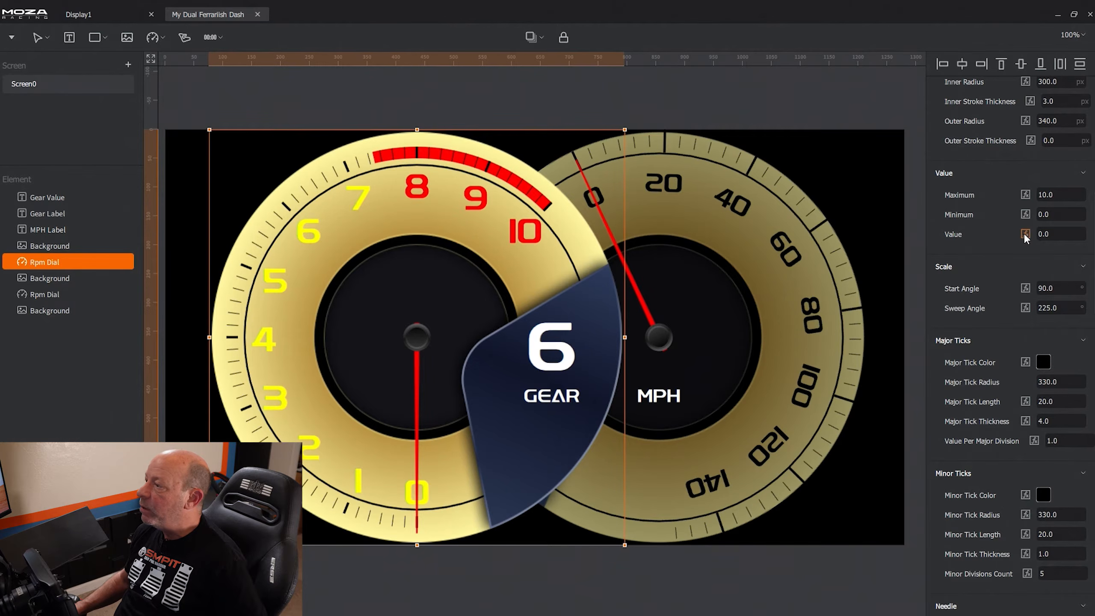
pyautogui.click(1026, 234)
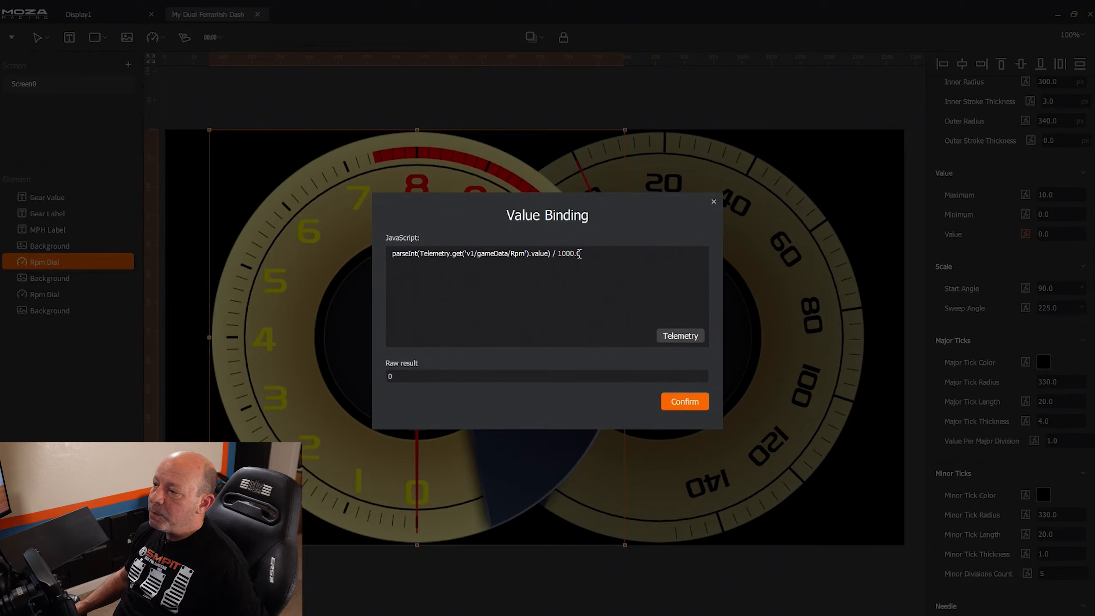
pyautogui.moveTo(581, 254); pyautogui.dragTo(551, 254)
pyautogui.click(606, 254)
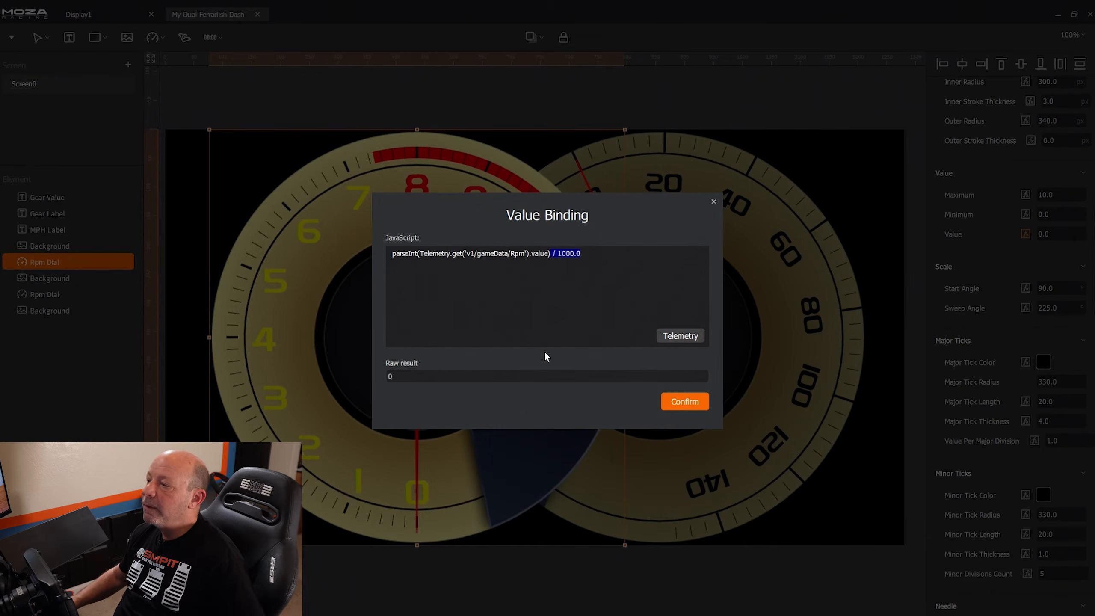
pyautogui.click(713, 201)
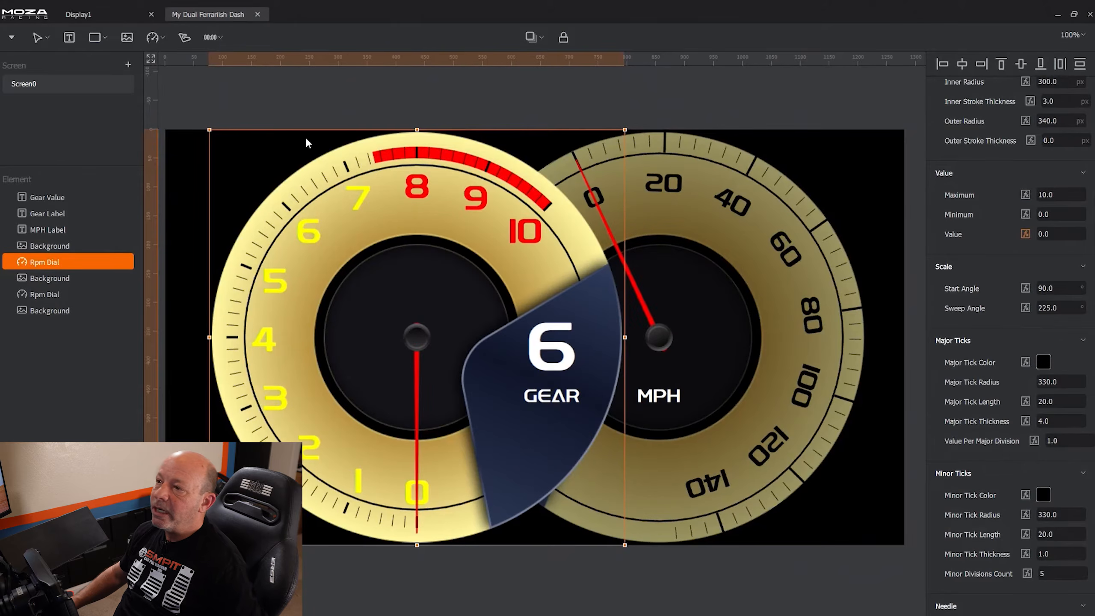
# Step: In Display1, insert the Rpm telemetry property into the RPM DialGauge's value binding
pyautogui.click(85, 14)
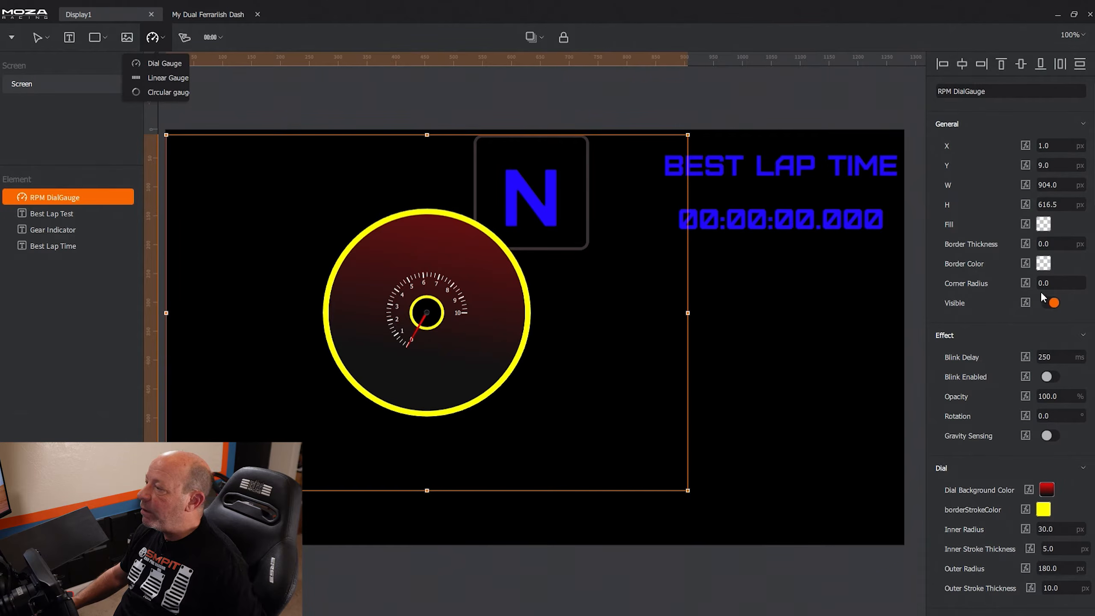
pyautogui.scroll(-5, 1015, 454)
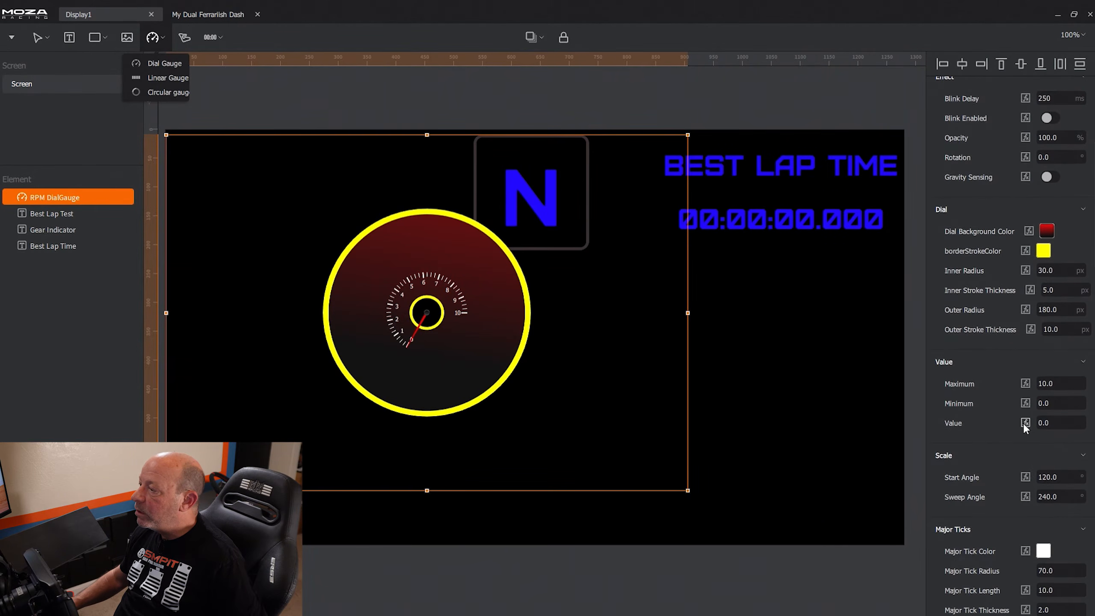
pyautogui.click(1025, 423)
pyautogui.click(677, 335)
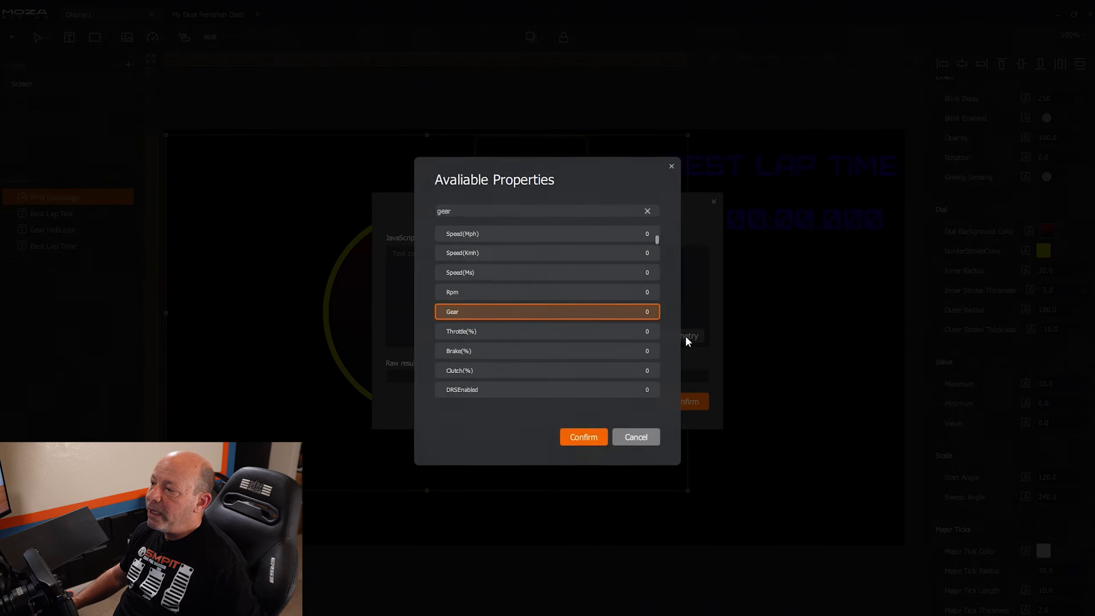
pyautogui.moveTo(501, 209); pyautogui.dragTo(349, 208)
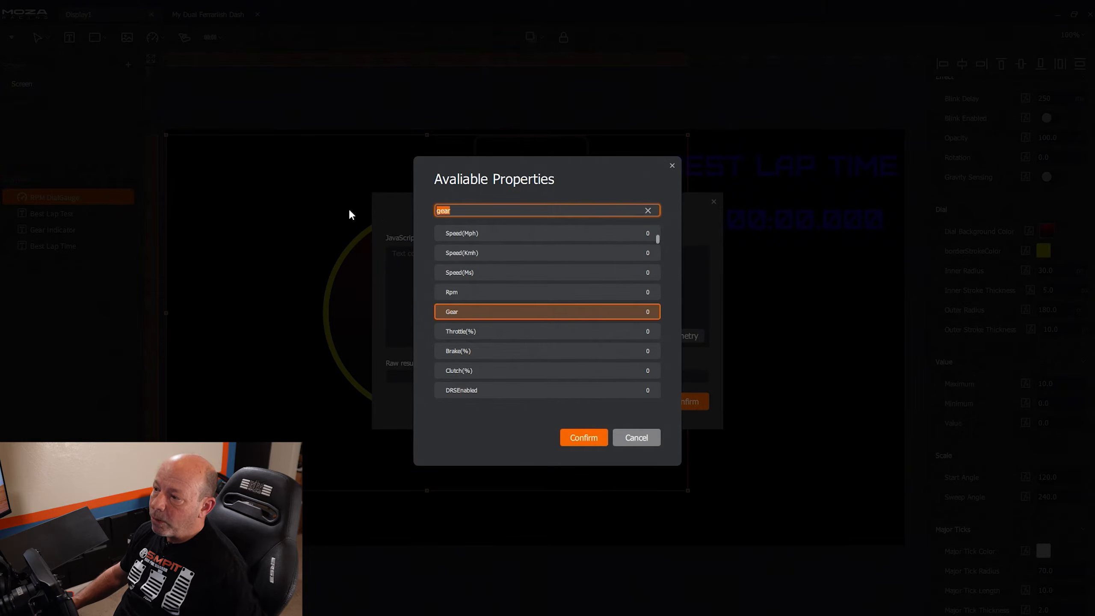
pyautogui.click(461, 292)
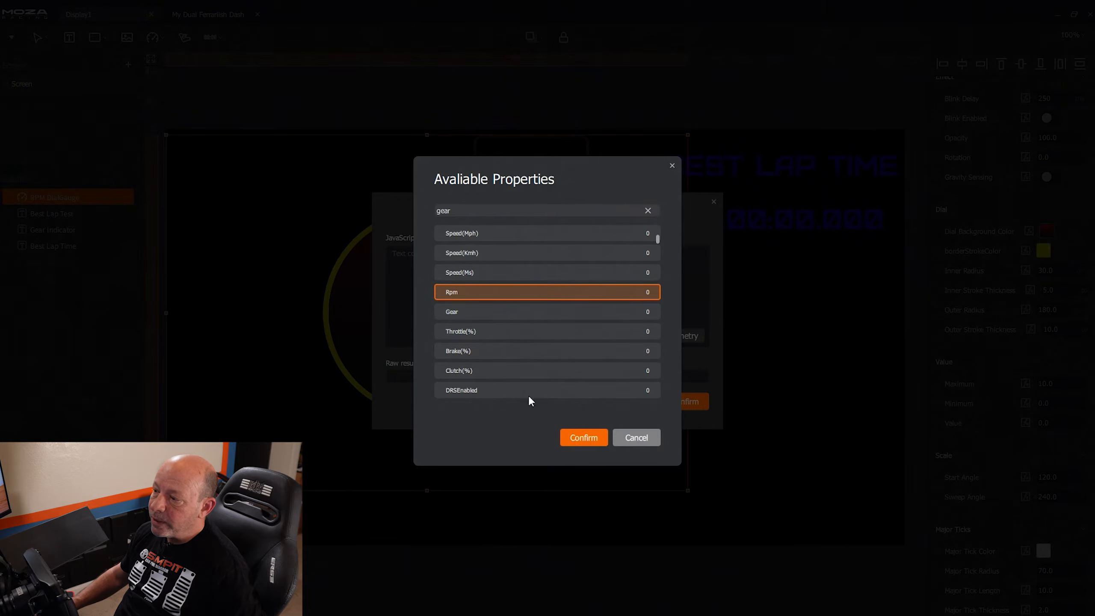
pyautogui.click(582, 437)
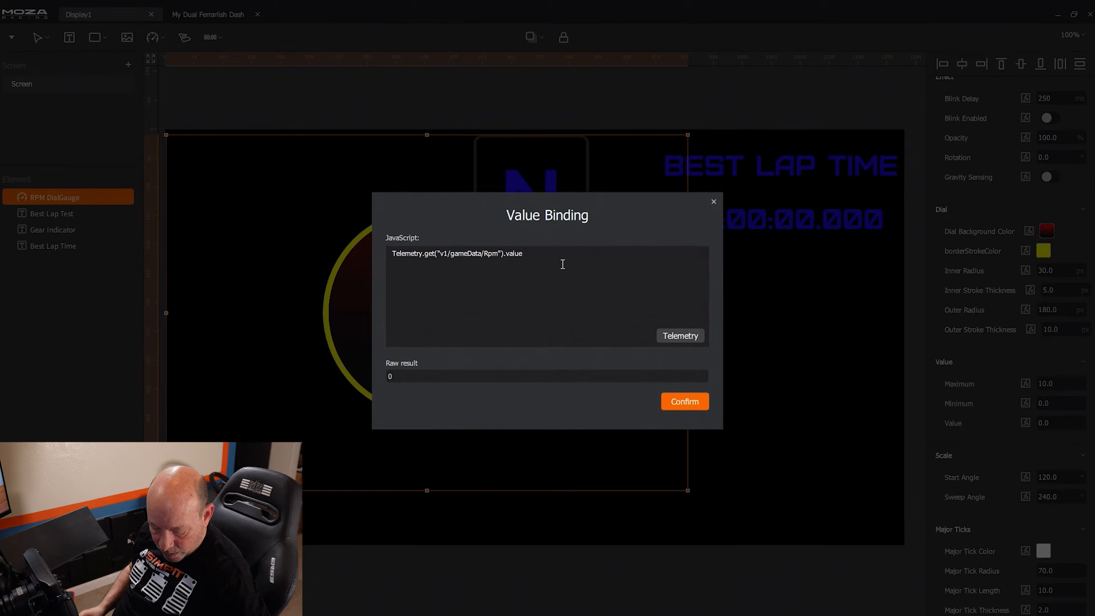
# Step: Append / 1000.0 to the Rpm telemetry expression and apply the value binding
pyautogui.write('/ 1000.0')
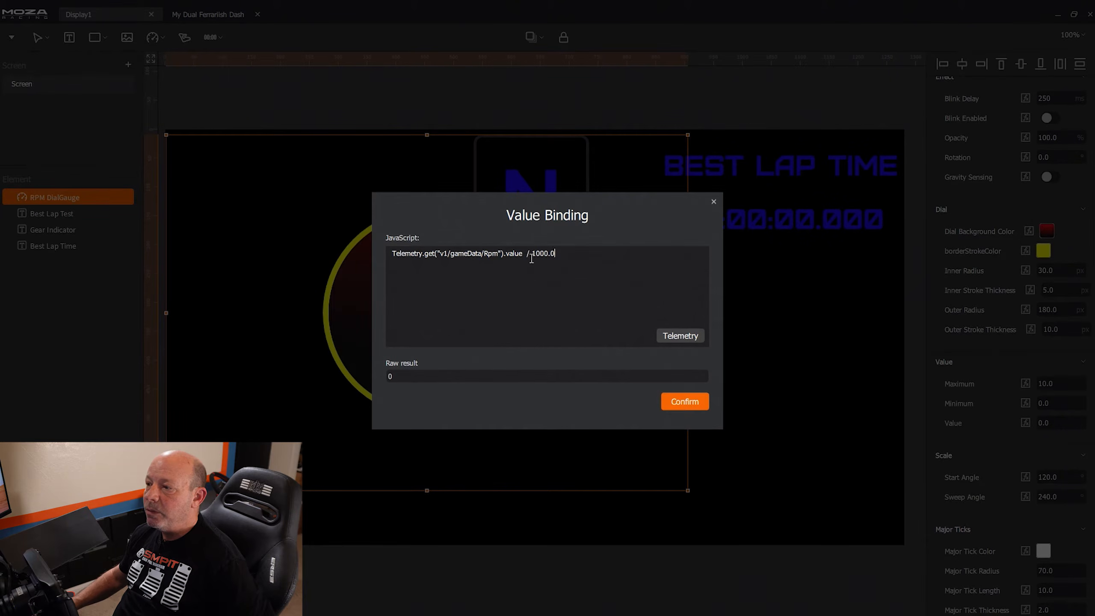
pyautogui.press('BackSpace')
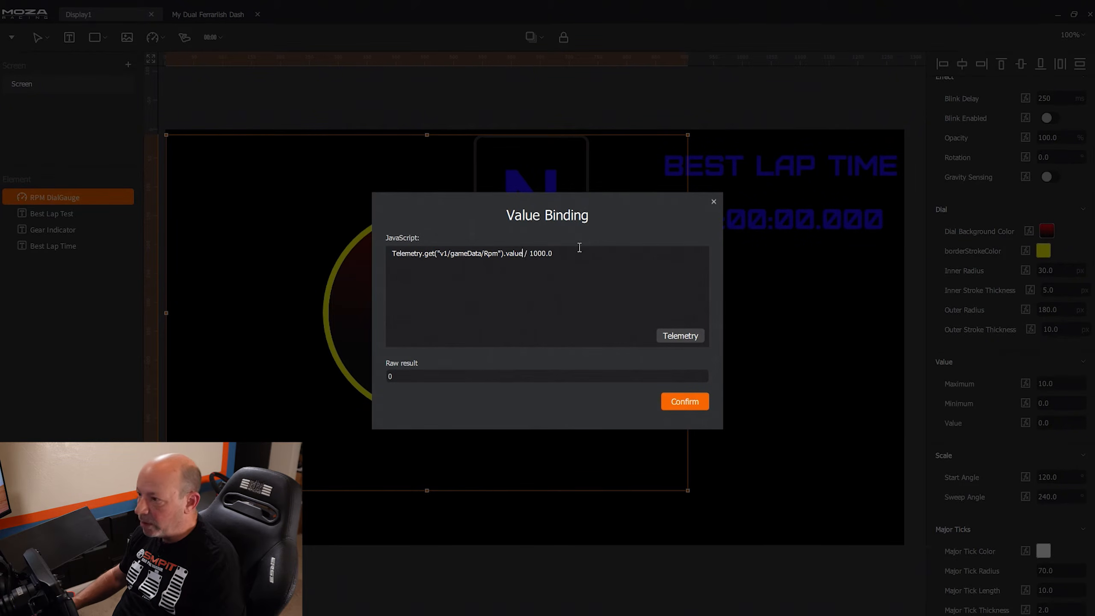
pyautogui.click(681, 406)
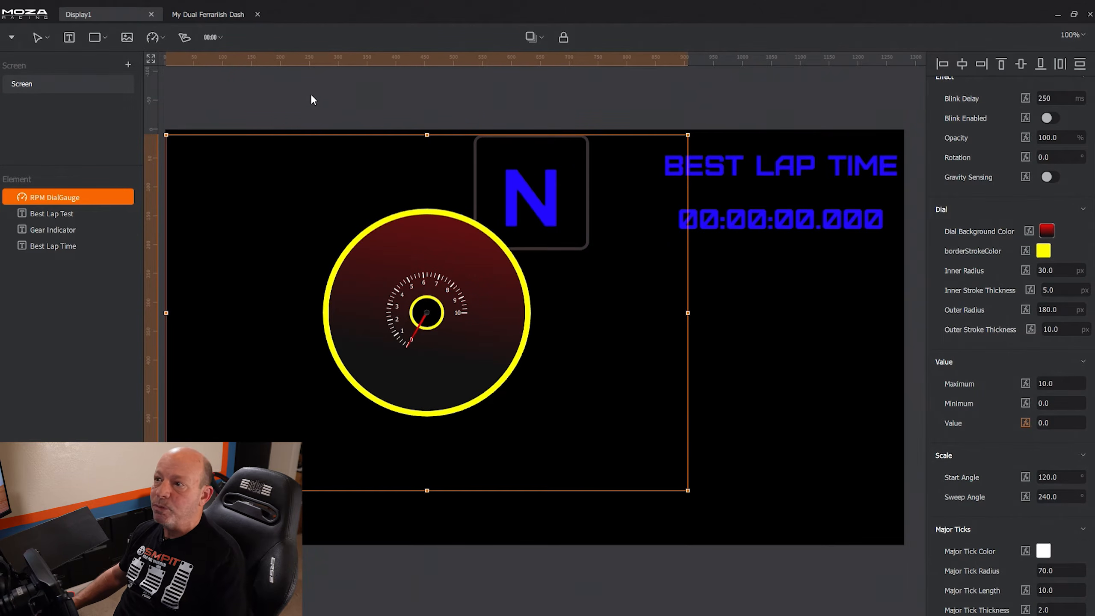
pyautogui.click(215, 15)
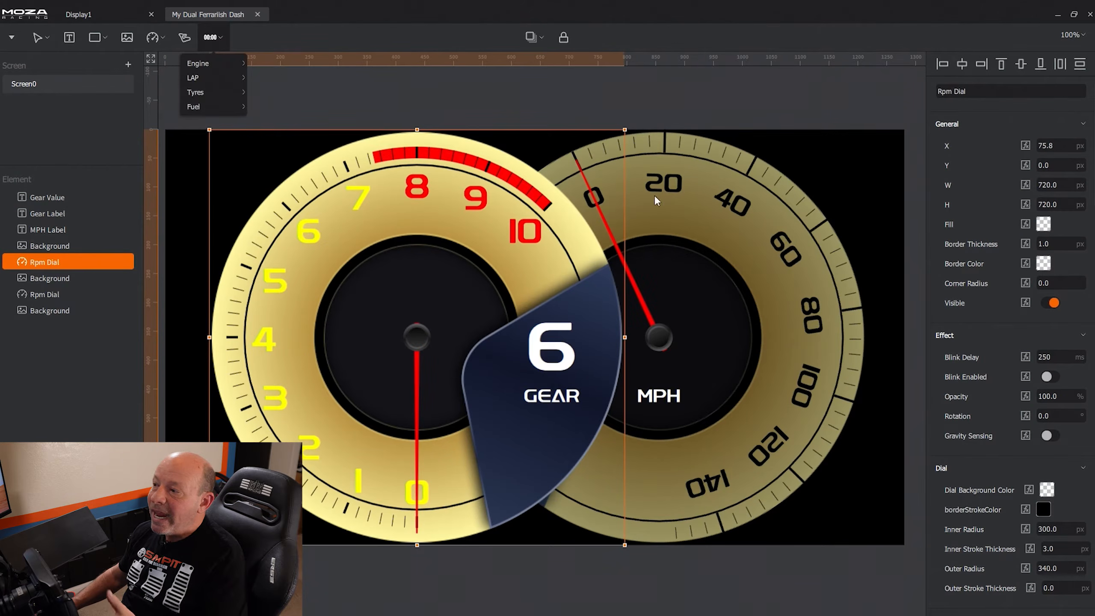
pyautogui.click(104, 38)
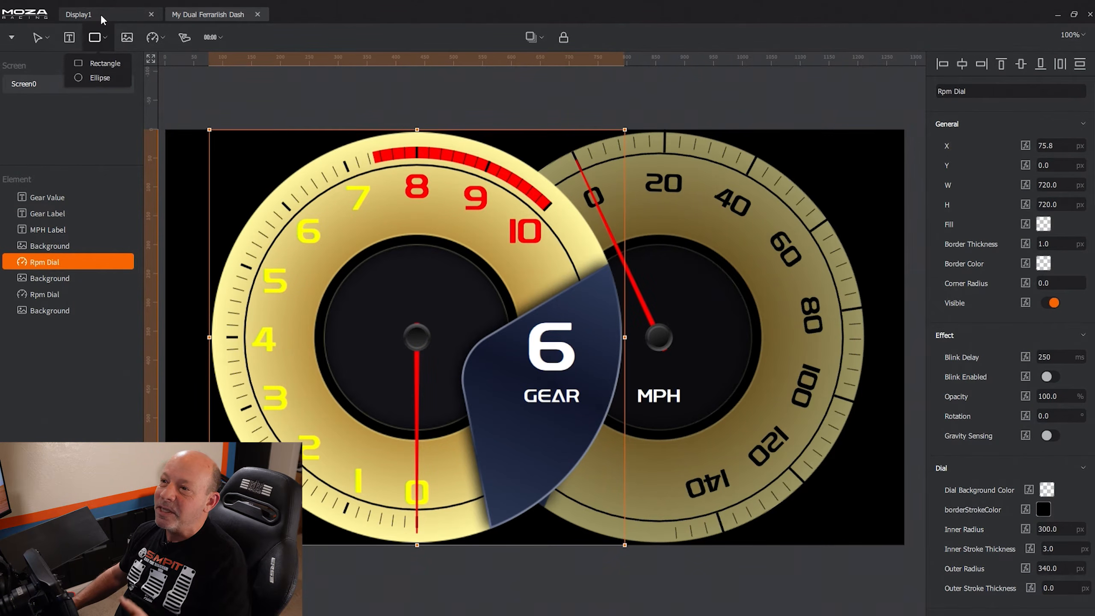
# Step: Back in Display1, set the RPM DialGauge's preview value to 4
pyautogui.click(101, 14)
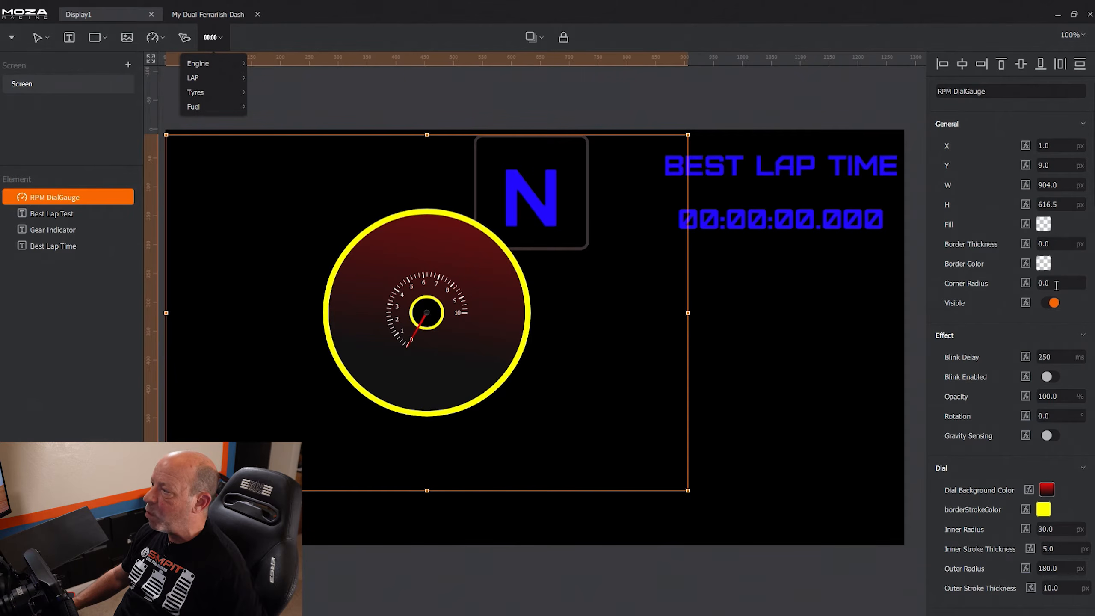
pyautogui.scroll(-6, 1054, 448)
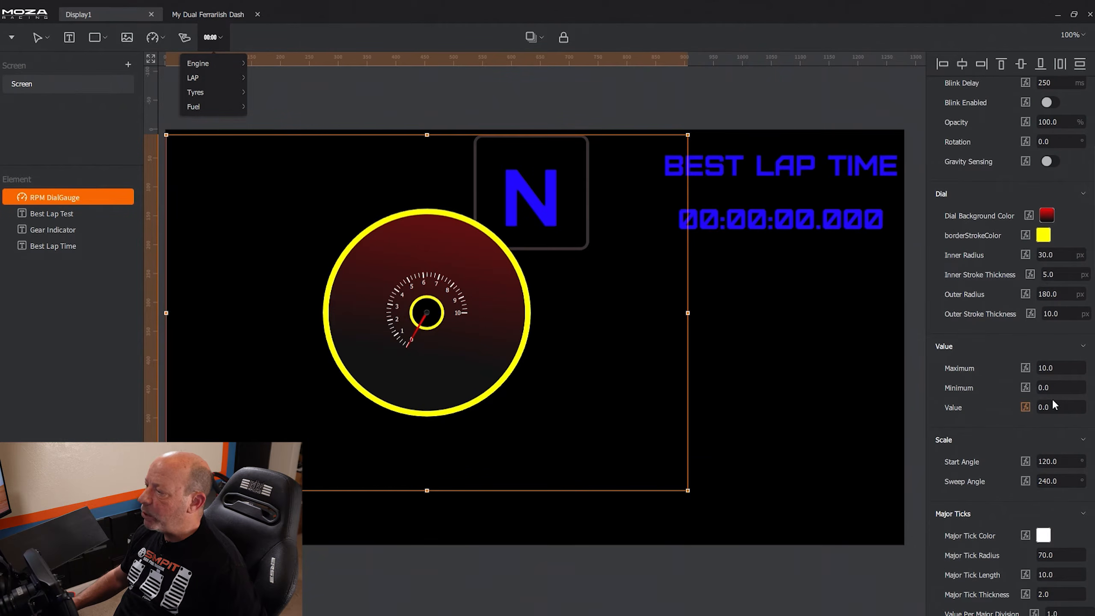
pyautogui.click(1057, 408)
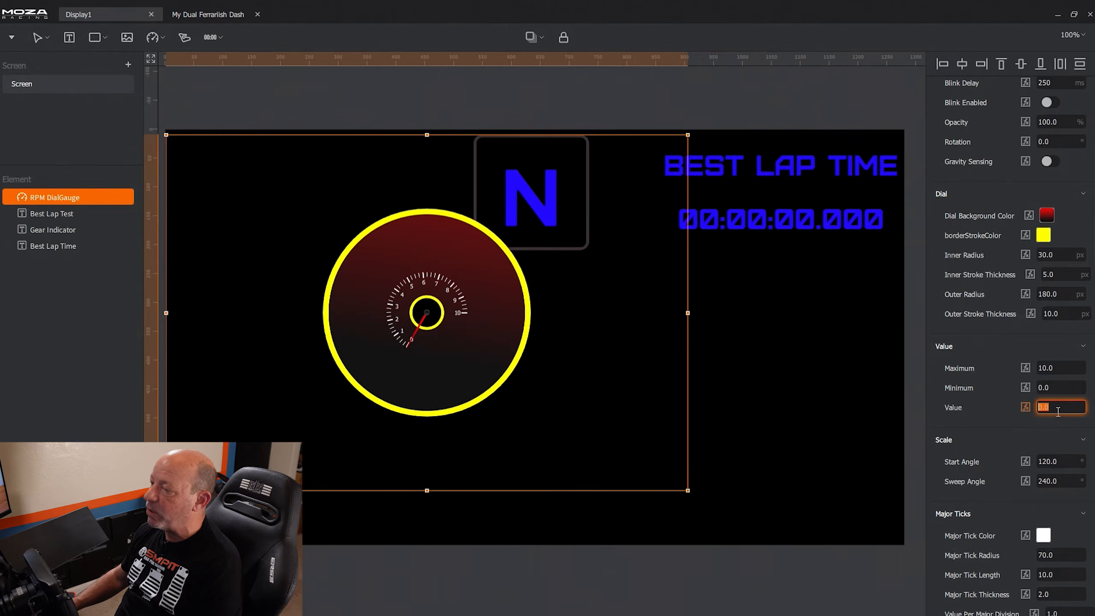
pyautogui.write('4')
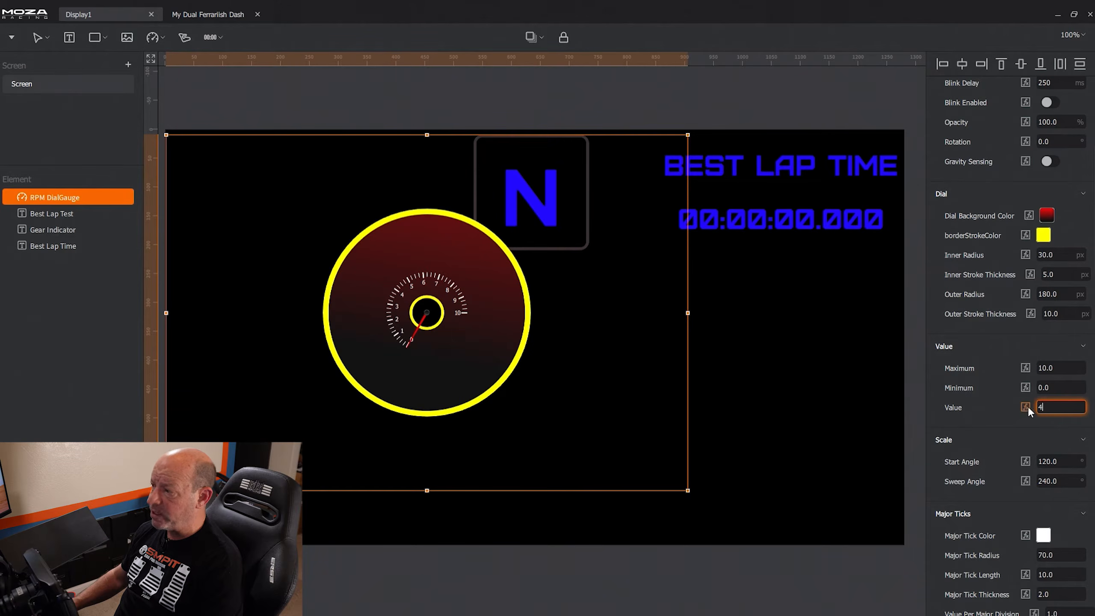
pyautogui.press('Return')
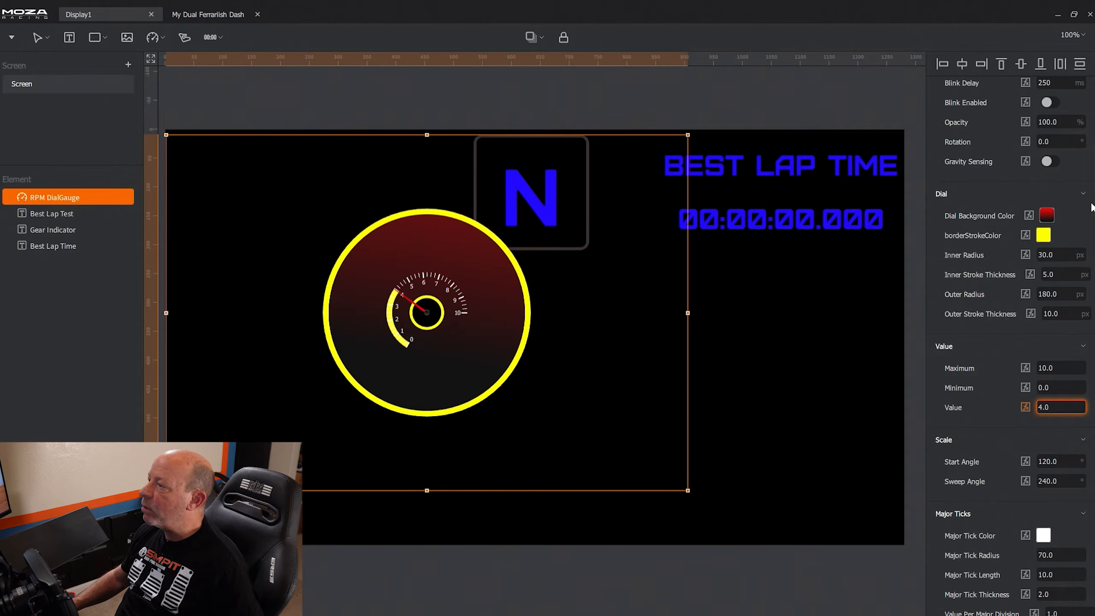
# Step: Collapse the General, Effect, Dial and Value property groups of the RPM DialGauge
pyautogui.scroll(6, 1061, 146)
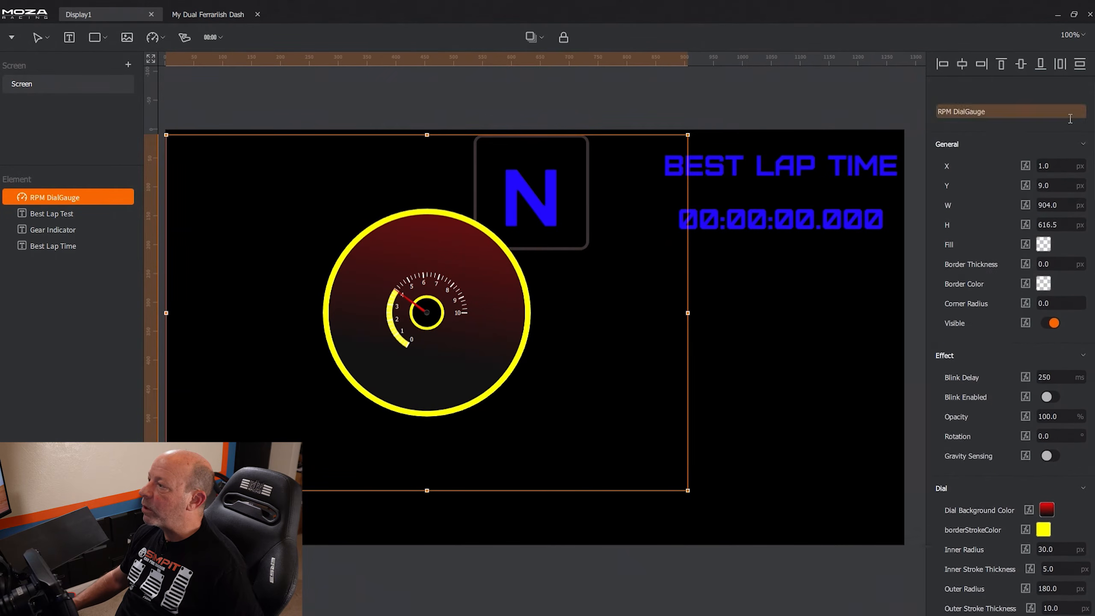
pyautogui.click(1086, 127)
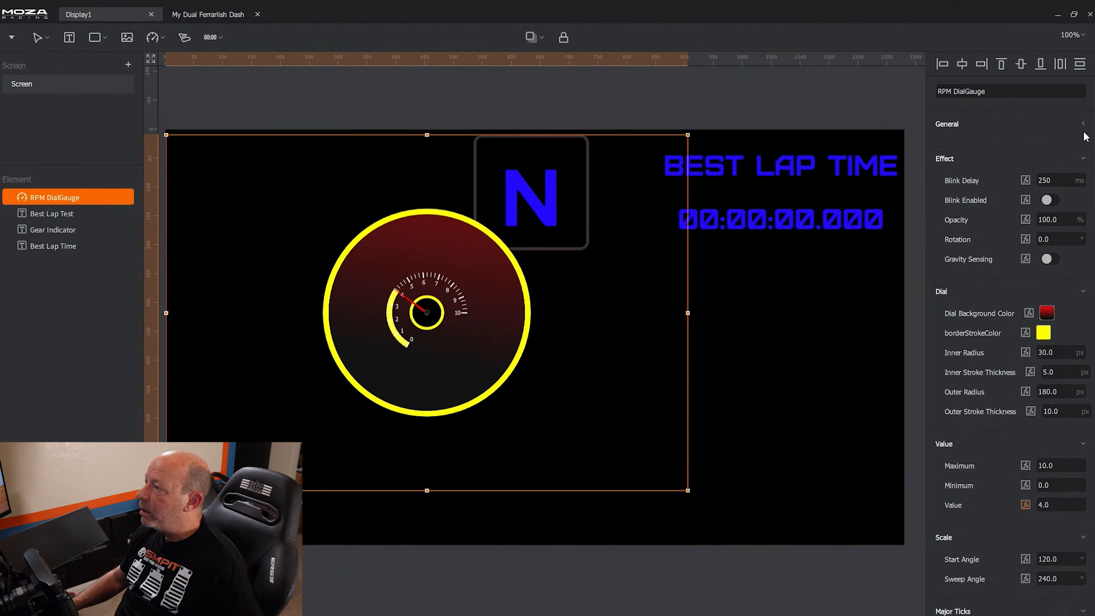
pyautogui.click(1083, 158)
pyautogui.click(1085, 196)
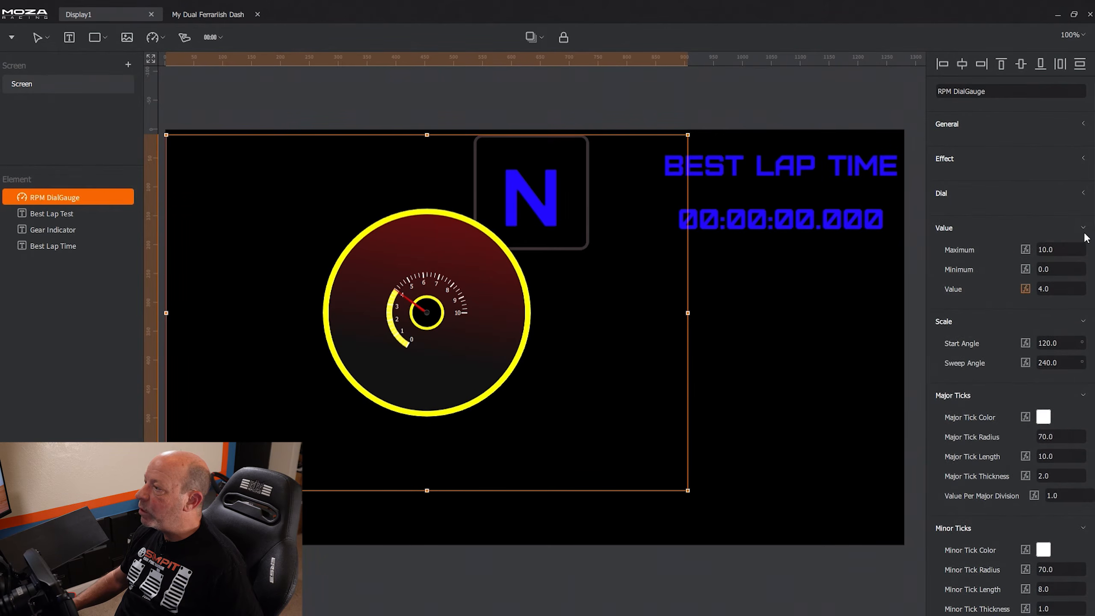
pyautogui.click(1086, 229)
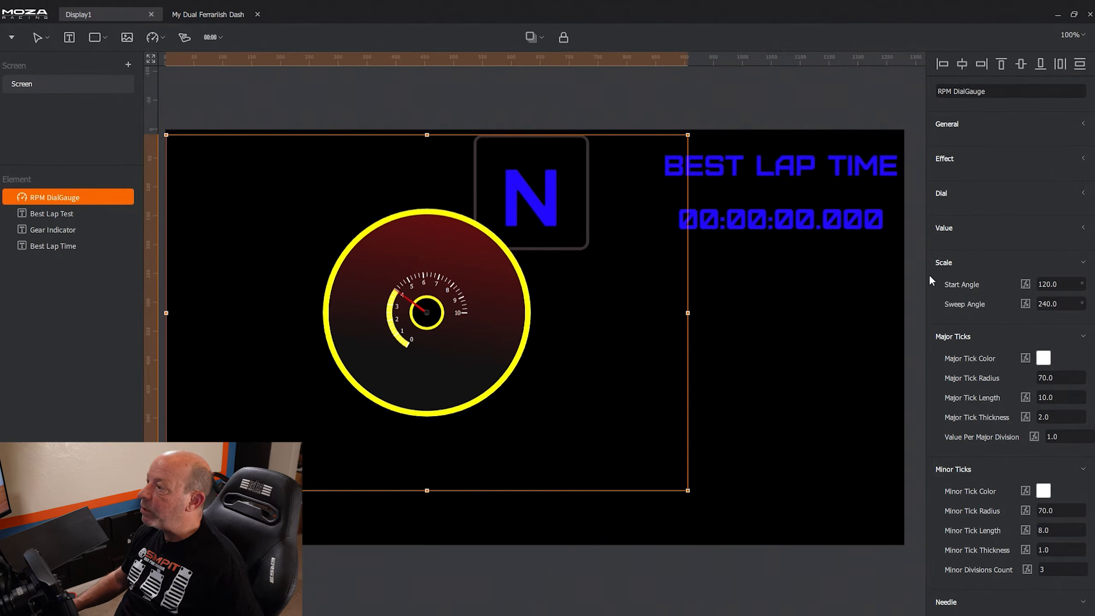
# Step: Set the RPM DialGauge's scale start angle to 140°
pyautogui.doubleClick(1064, 285)
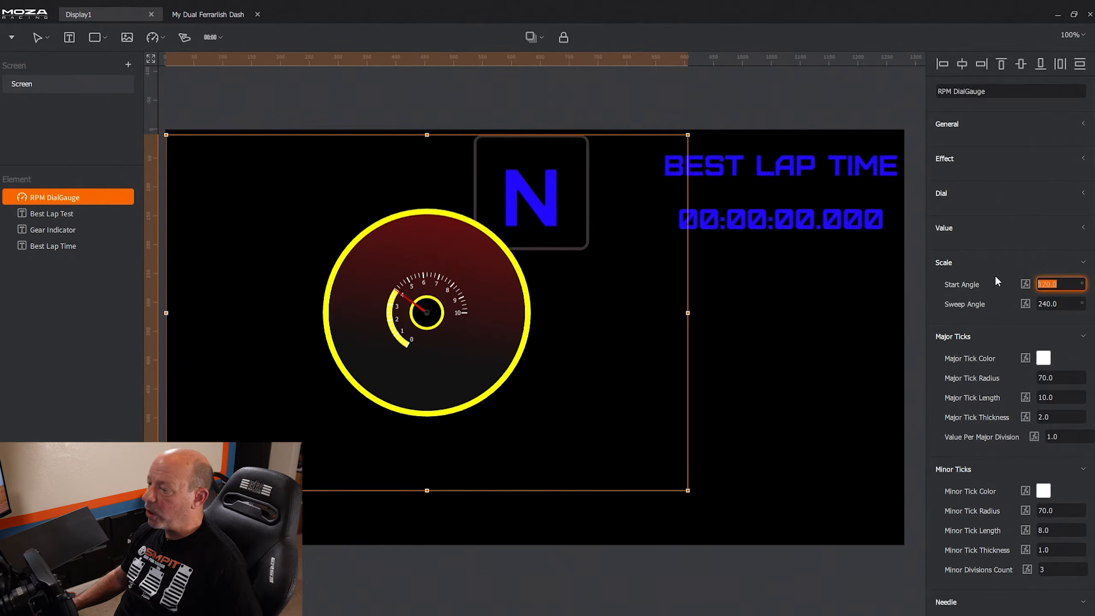
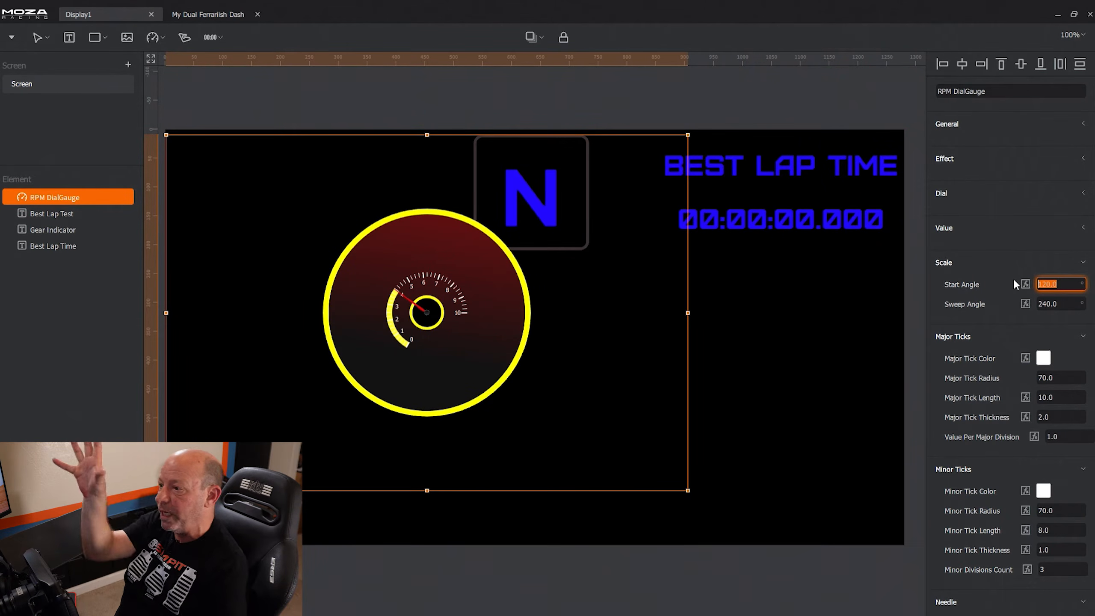
pyautogui.write('1')
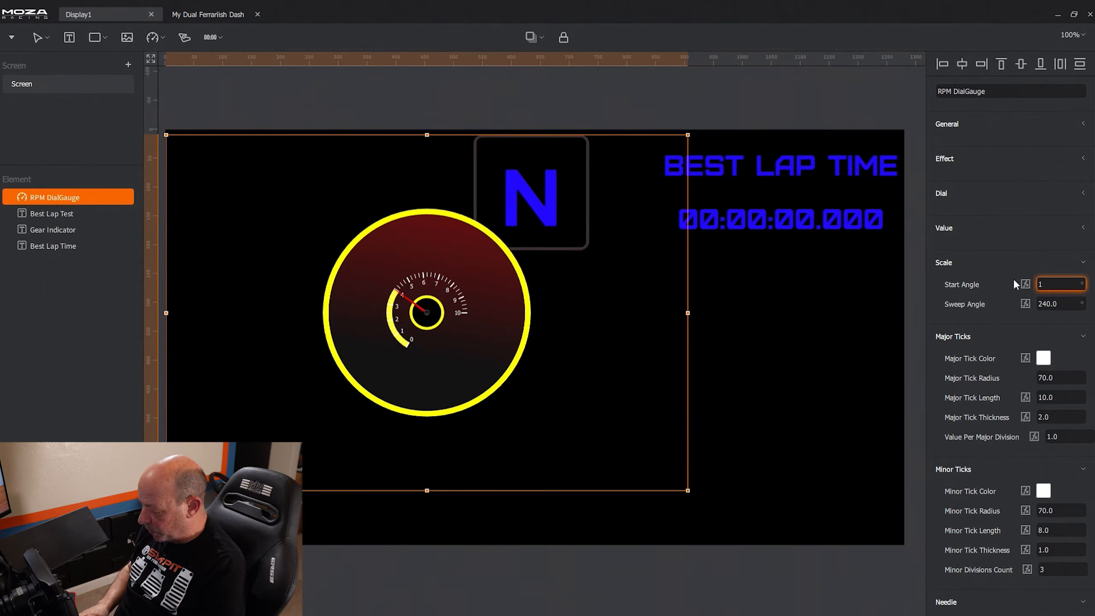
pyautogui.write('40')
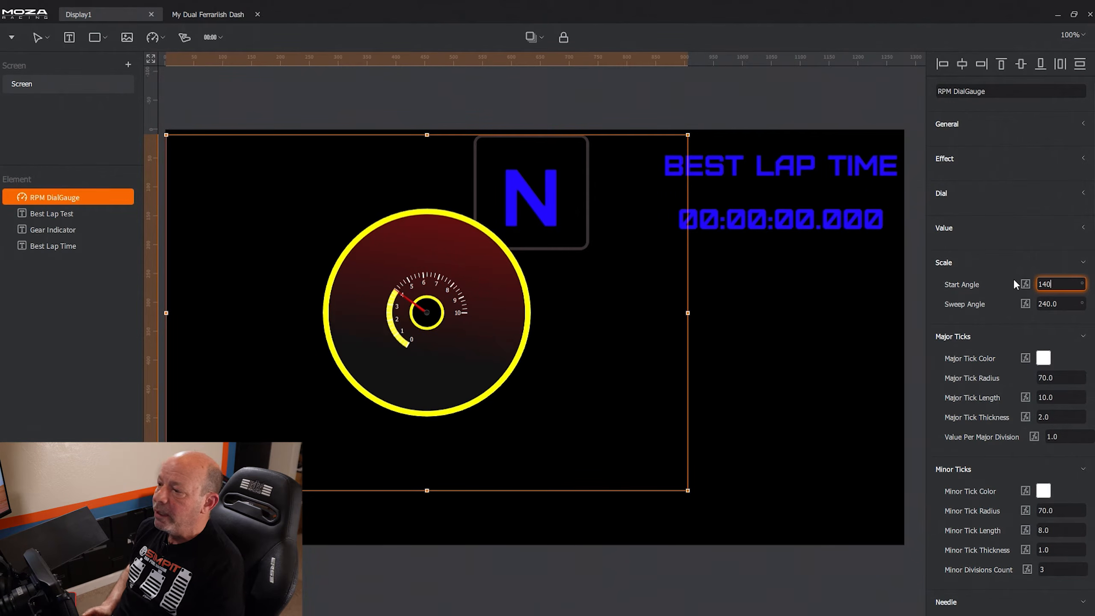
pyautogui.press('Return')
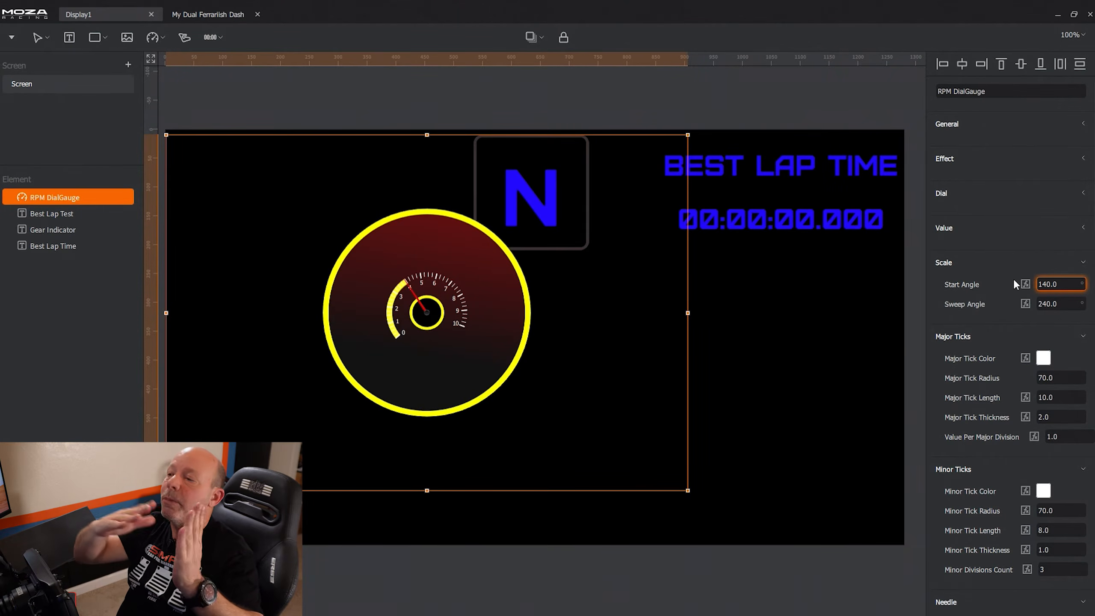
# Step: Set the RPM DialGauge's sweep angle to 180° and its start angle to 180°
pyautogui.click(1065, 304)
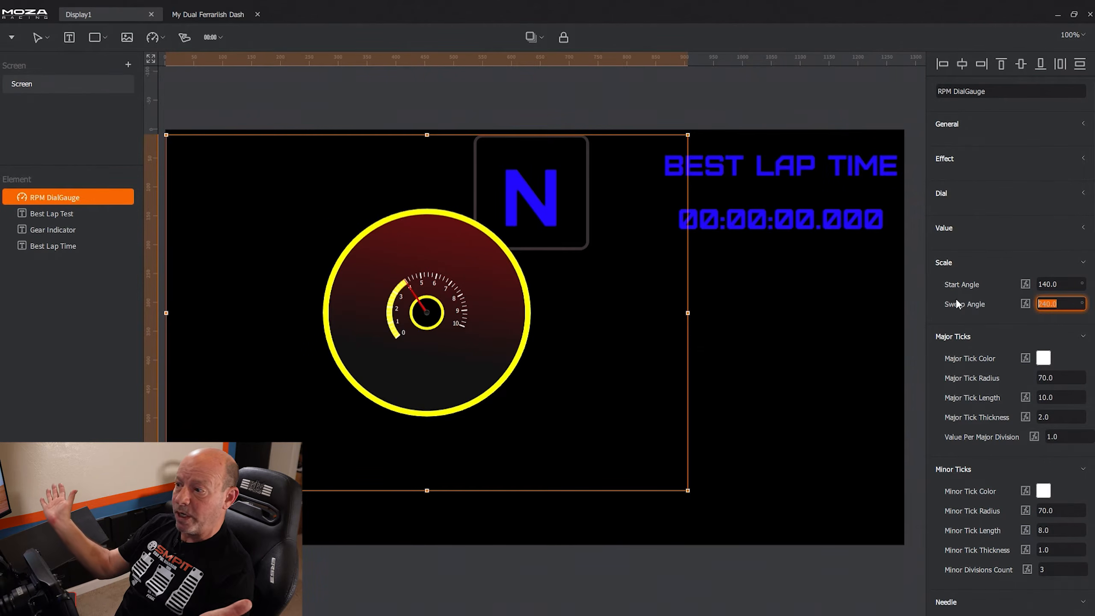
pyautogui.write('180')
pyautogui.press('Return')
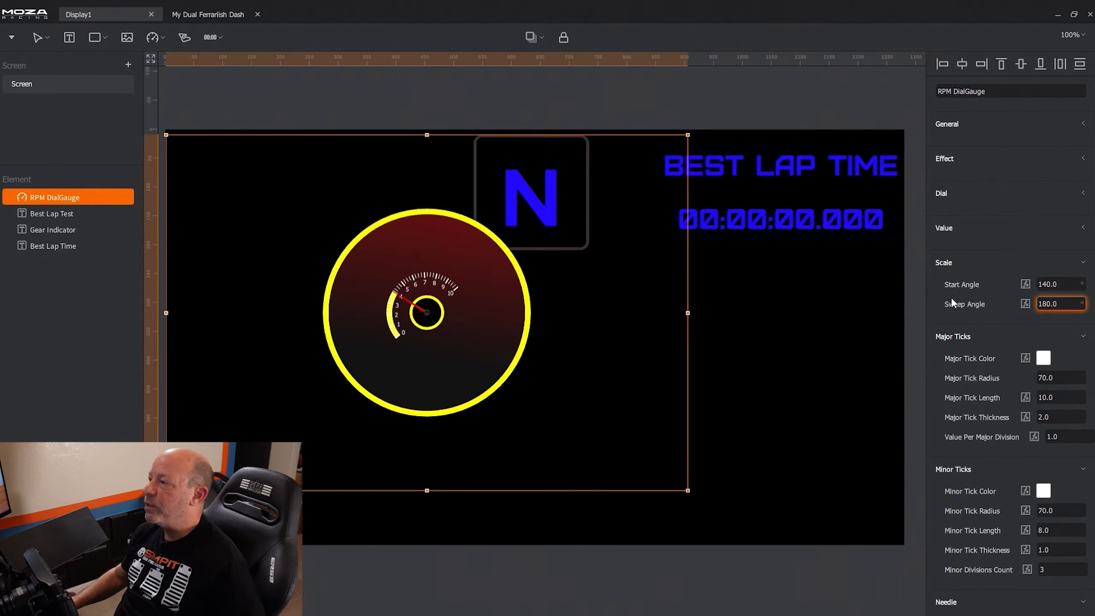
pyautogui.doubleClick(1066, 282)
pyautogui.write('180')
pyautogui.press('Return')
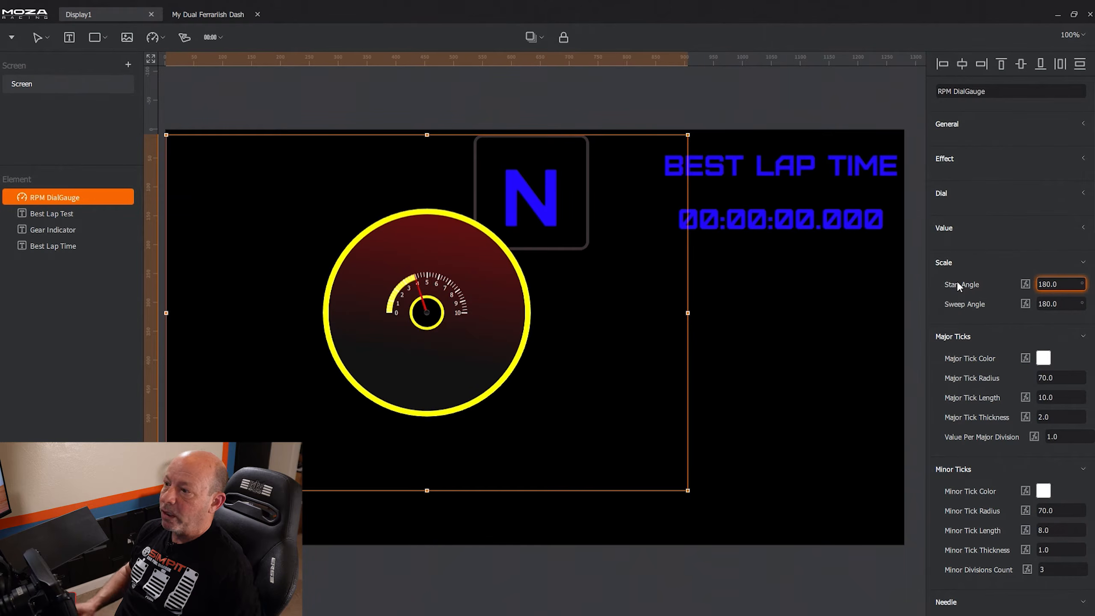
# Step: Return the RPM DialGauge's start angle to 120° and its sweep angle to 240°
pyautogui.hotkey('ctrl', 'a')
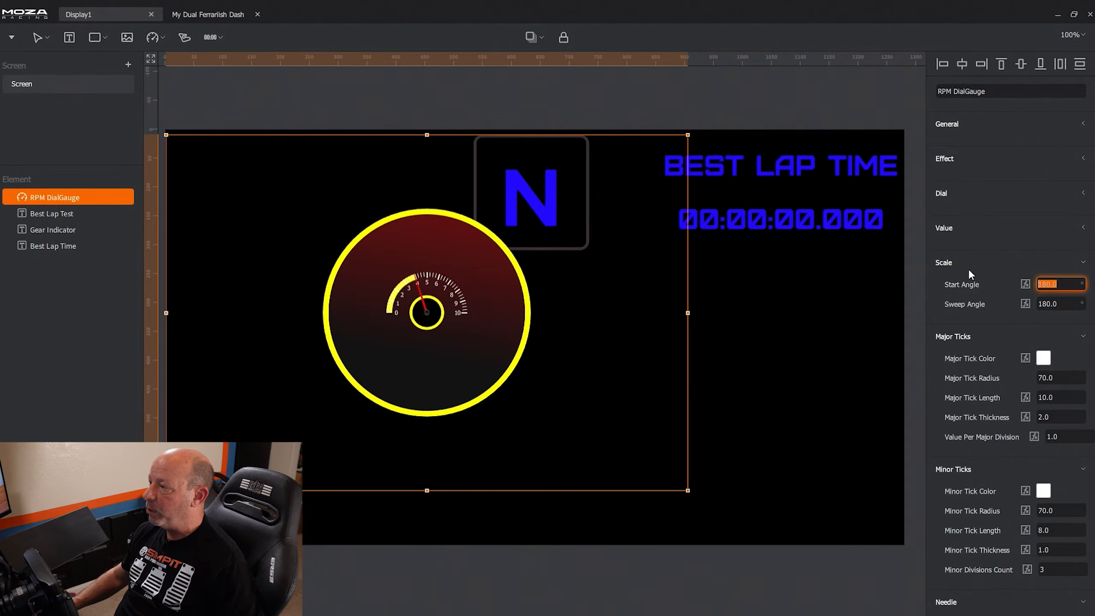
pyautogui.write('120')
pyautogui.press('Return')
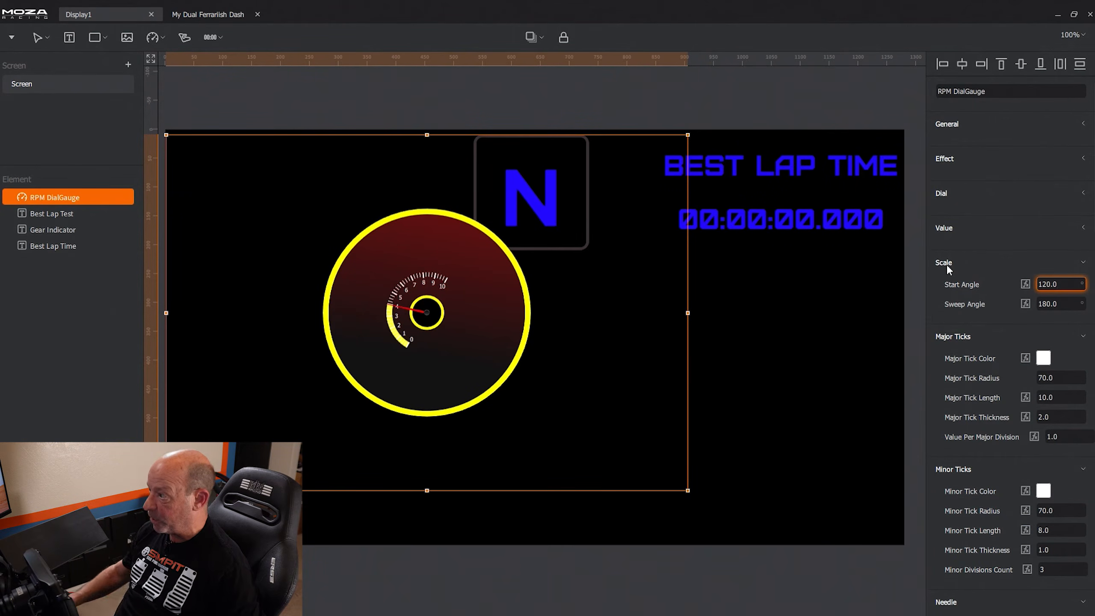
pyautogui.doubleClick(1062, 305)
pyautogui.write('240')
pyautogui.press('Return')
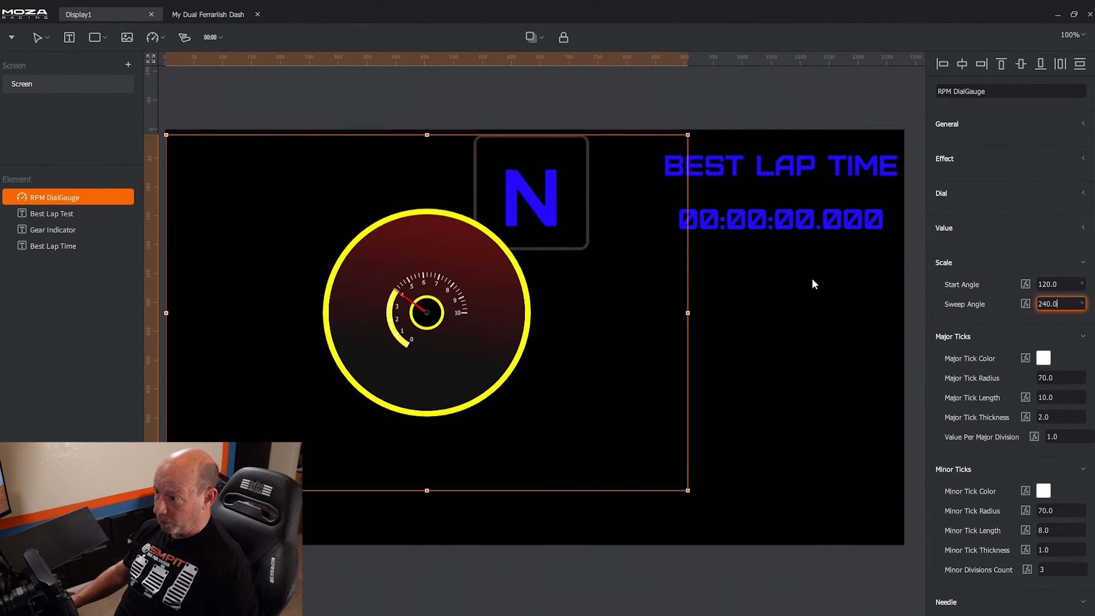
# Step: Collapse the Scale property group and set the RPM DialGauge's major tick color to yellow (fdff00)
pyautogui.click(1084, 263)
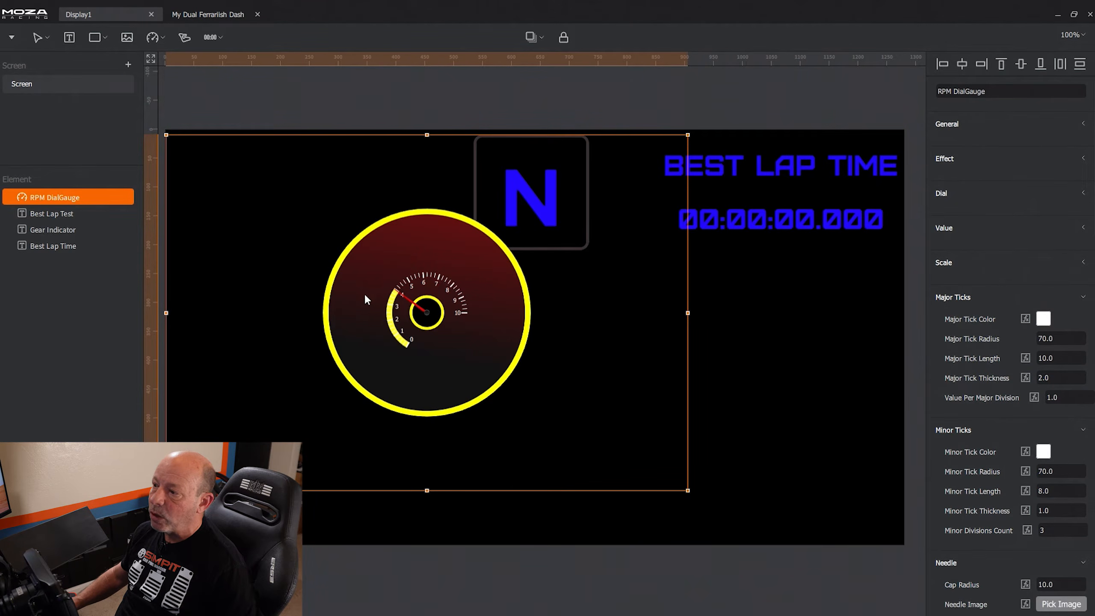
pyautogui.click(1044, 319)
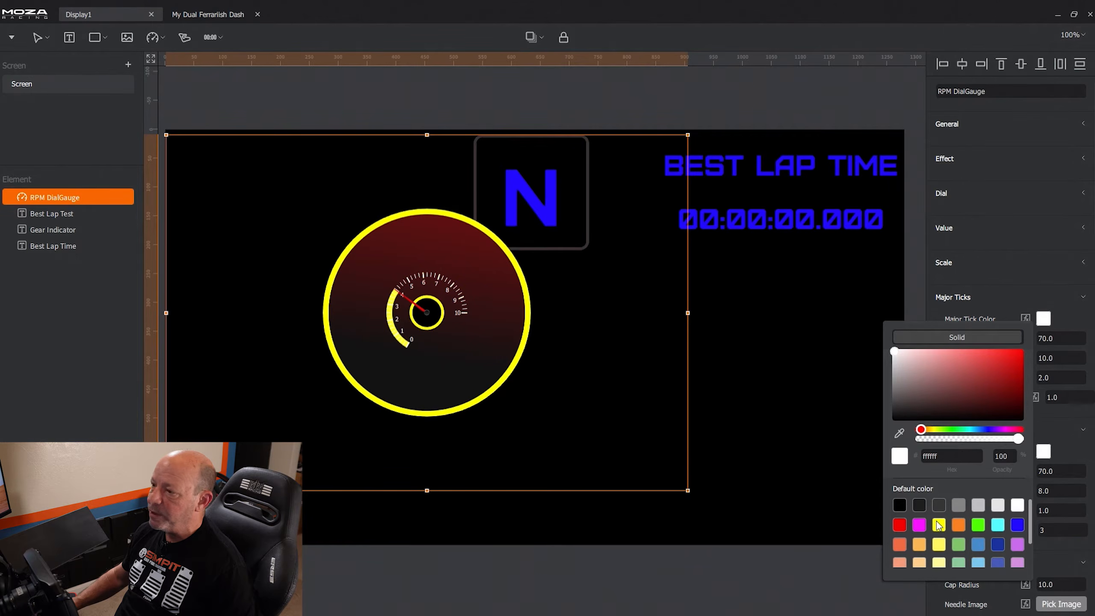
pyautogui.click(939, 525)
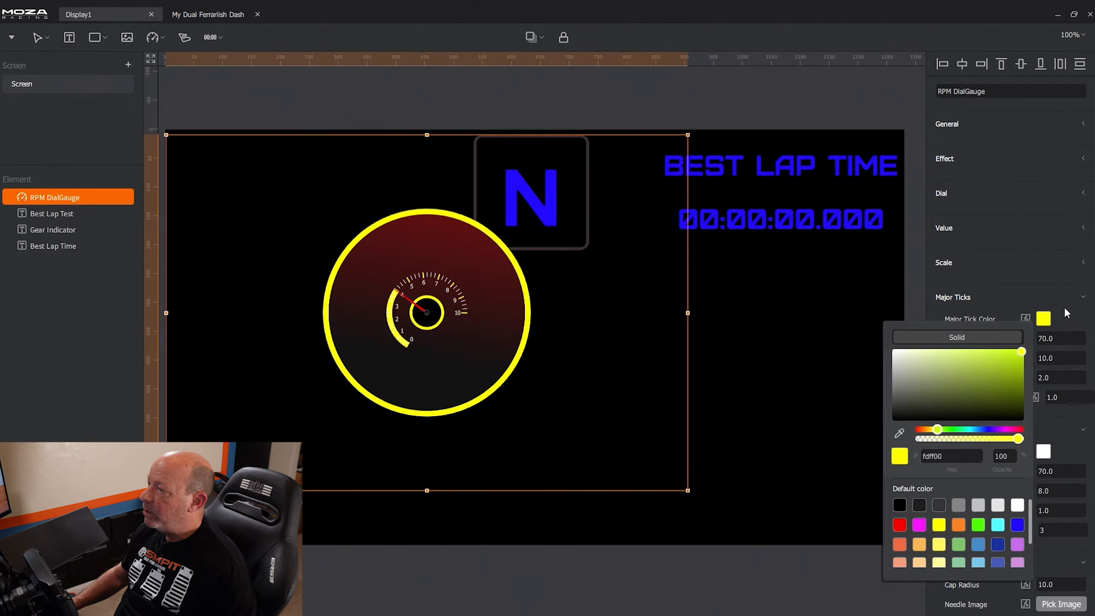
pyautogui.click(1072, 326)
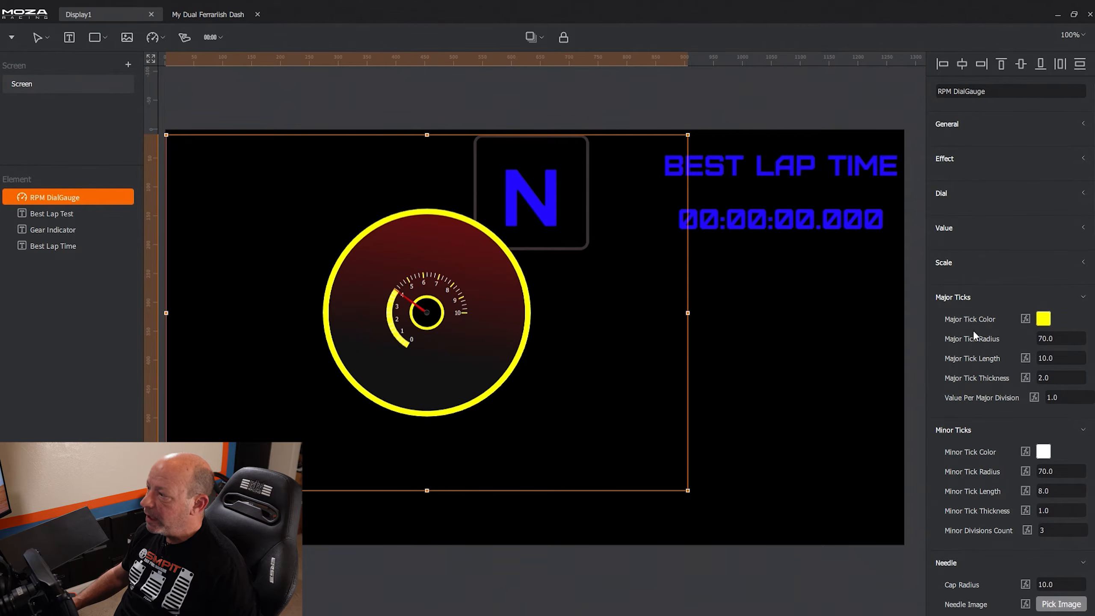
# Step: Try a major tick radius of 140 on the RPM DialGauge and settle on 160
pyautogui.click(1052, 340)
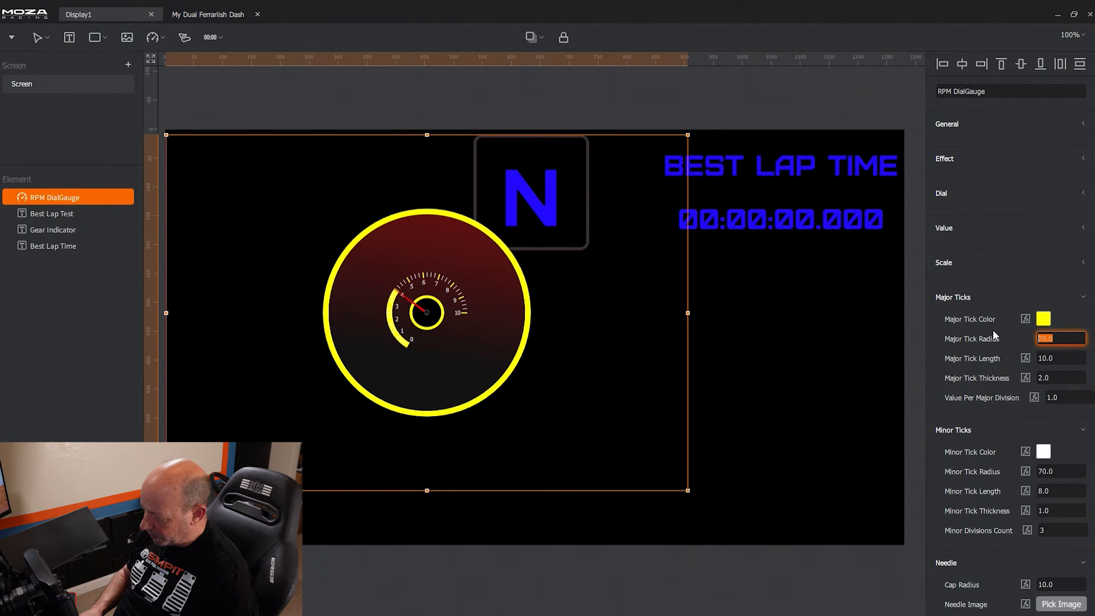
pyautogui.write('140.0')
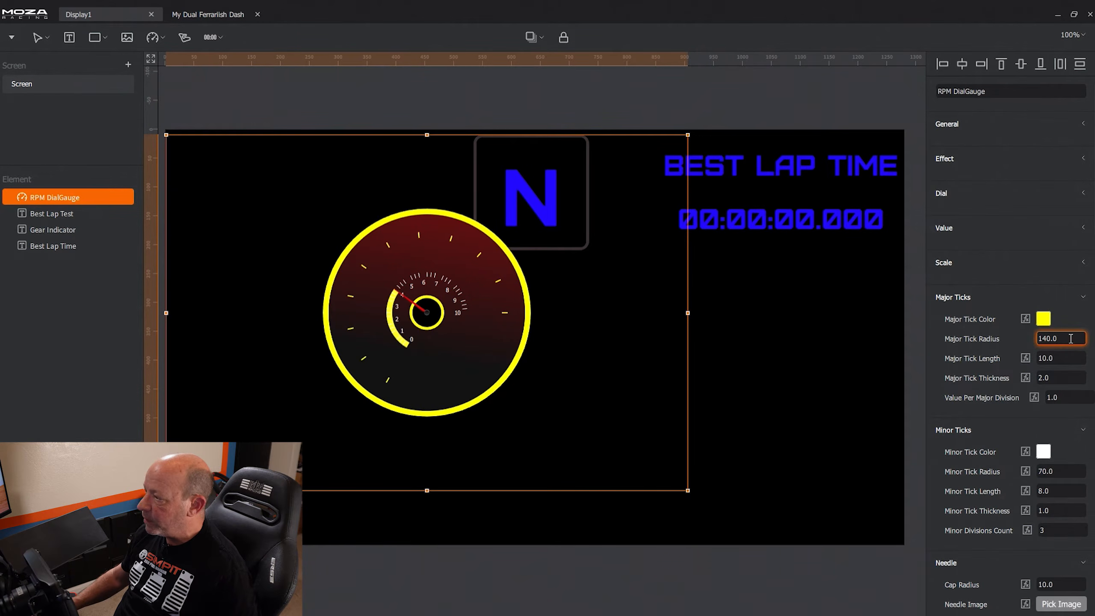
pyautogui.hotkey('ctrl', 'a')
pyautogui.write('160.0')
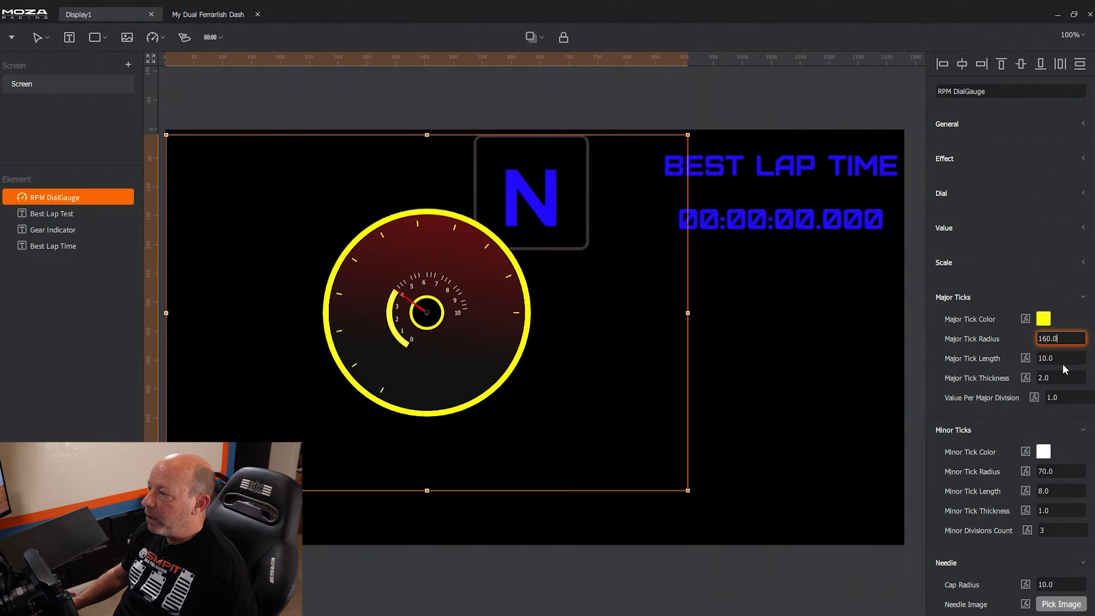
# Step: Set the RPM DialGauge's major tick length to 30 and major tick thickness to 4
pyautogui.press('Tab')
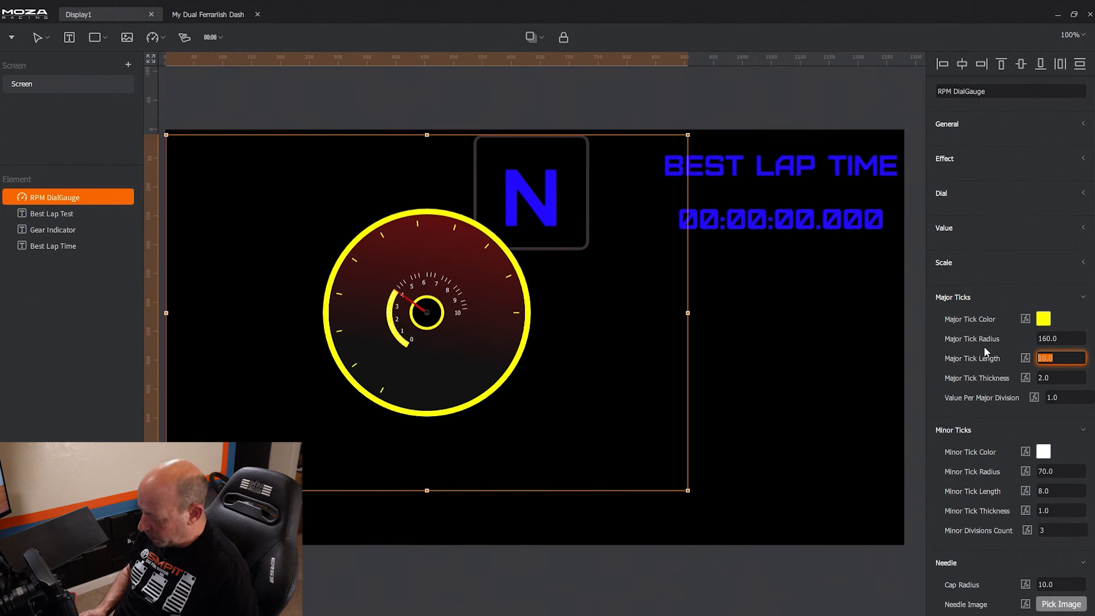
pyautogui.write('2')
pyautogui.press('BackSpace')
pyautogui.write('30.0')
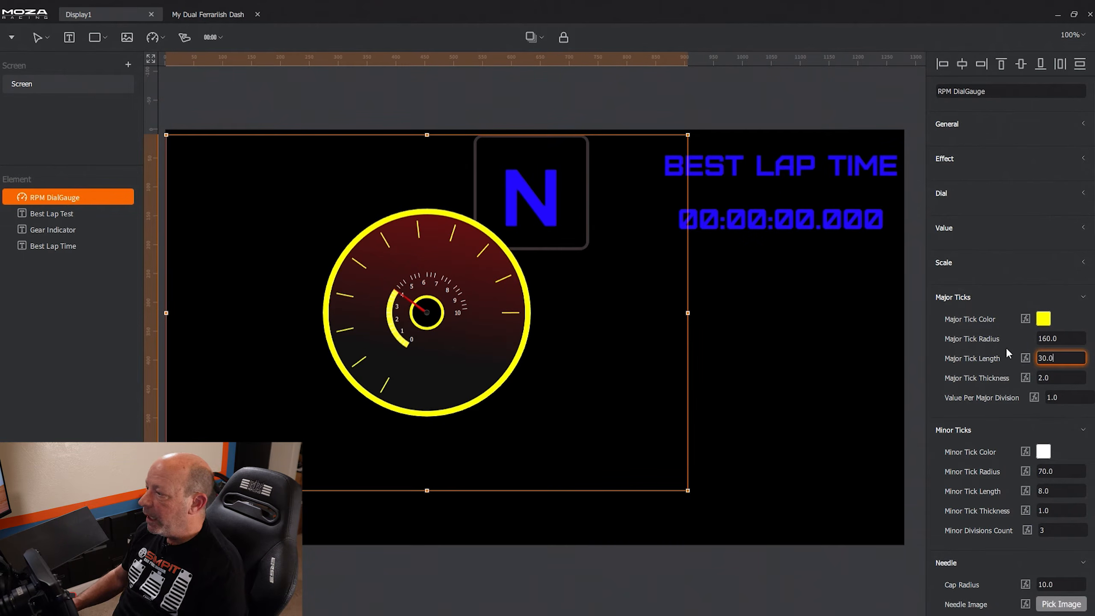
pyautogui.press('Tab')
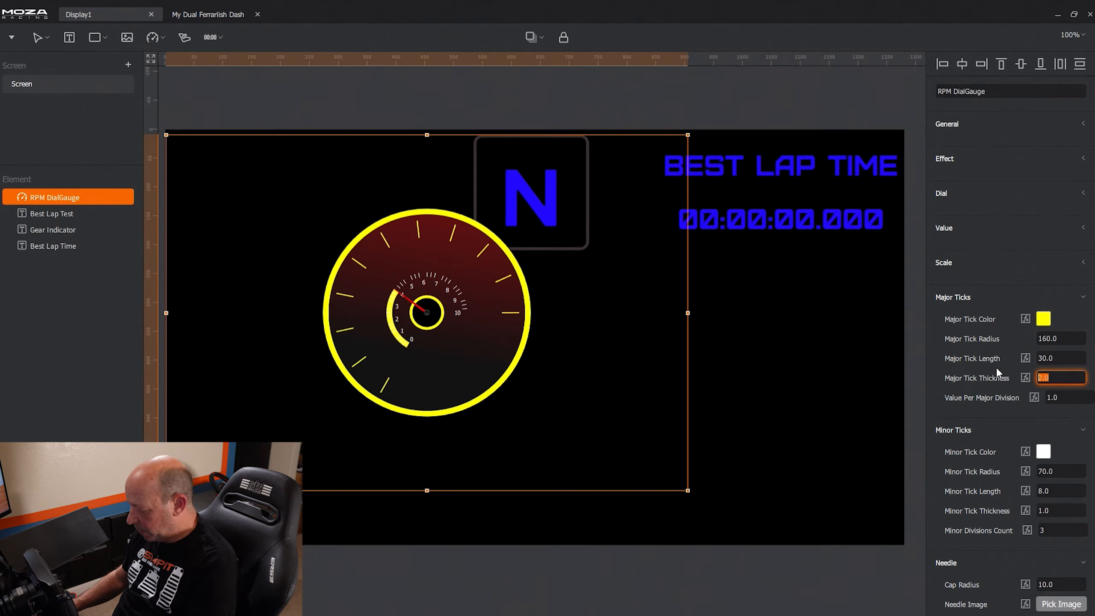
pyautogui.write('4')
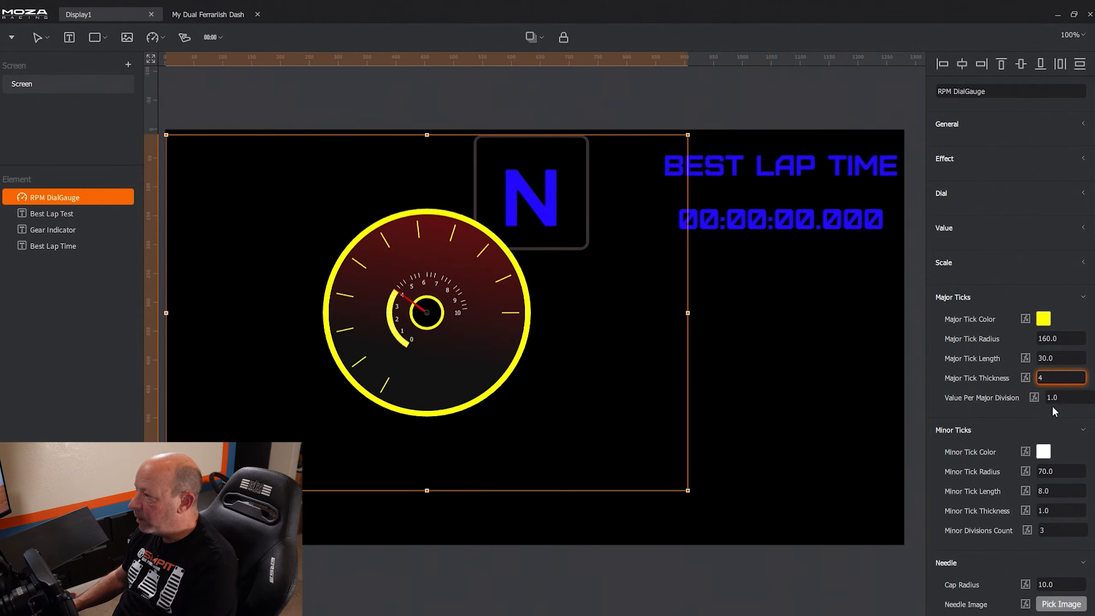
pyautogui.click(1071, 401)
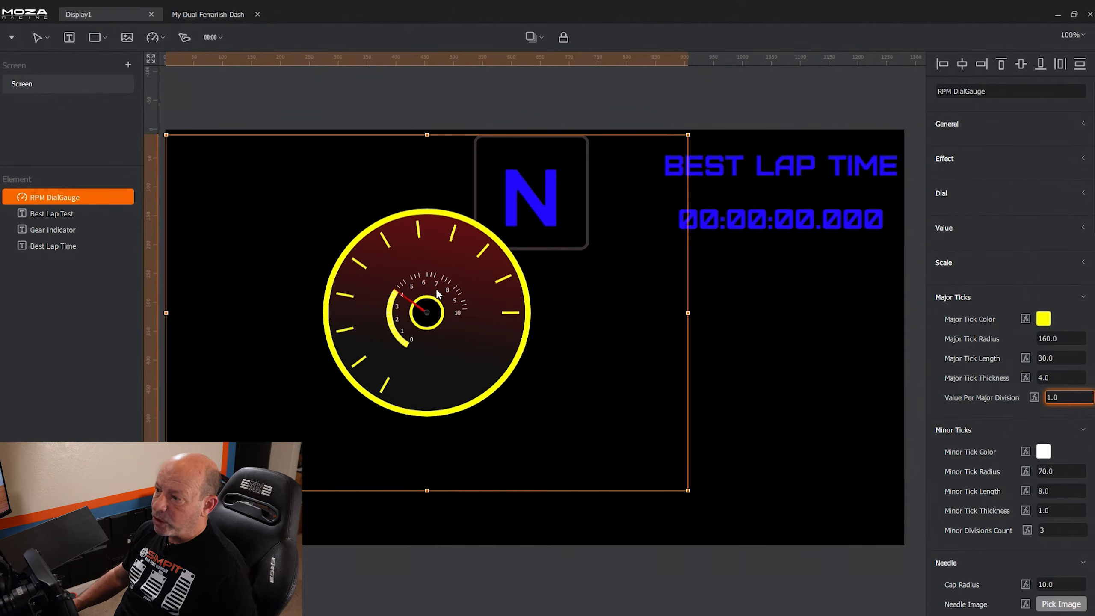
# Step: Recheck the Major Ticks settings of the RPM DialGauge and leave that property group collapsed
pyautogui.click(1085, 298)
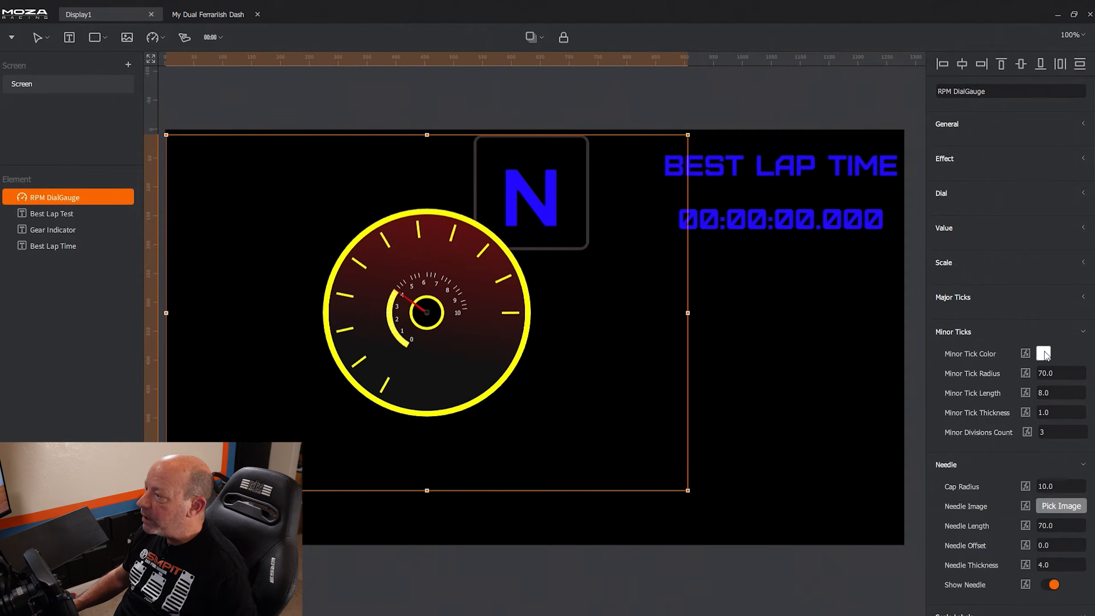
pyautogui.click(1085, 298)
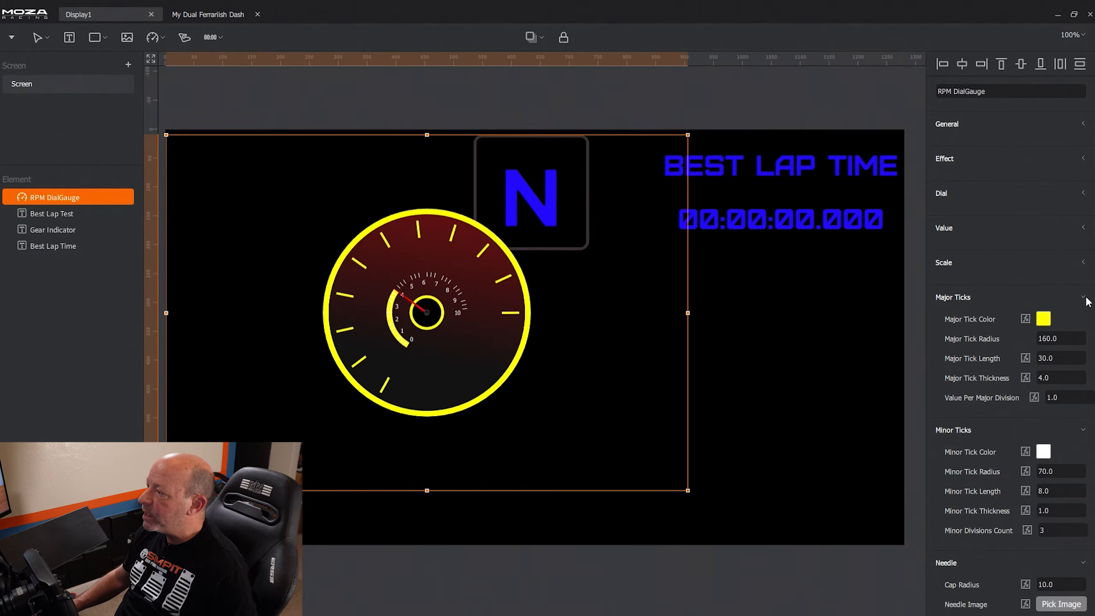
pyautogui.click(1085, 298)
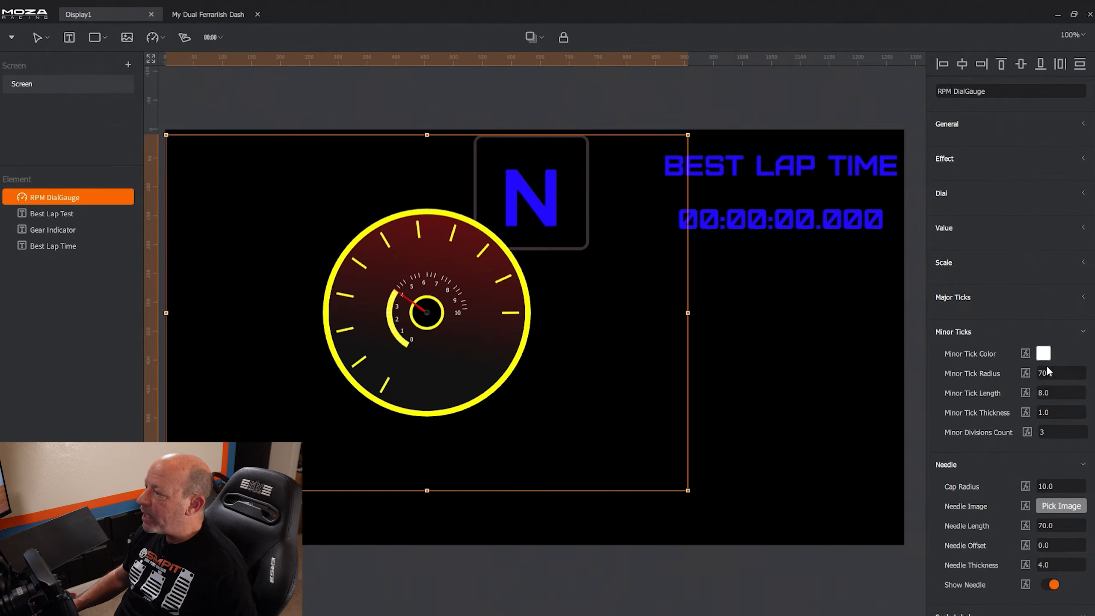
# Step: Set the RPM DialGauge's minor ticks to radius 160, length 20 and thickness 2
pyautogui.click(1056, 373)
pyautogui.write('160.0')
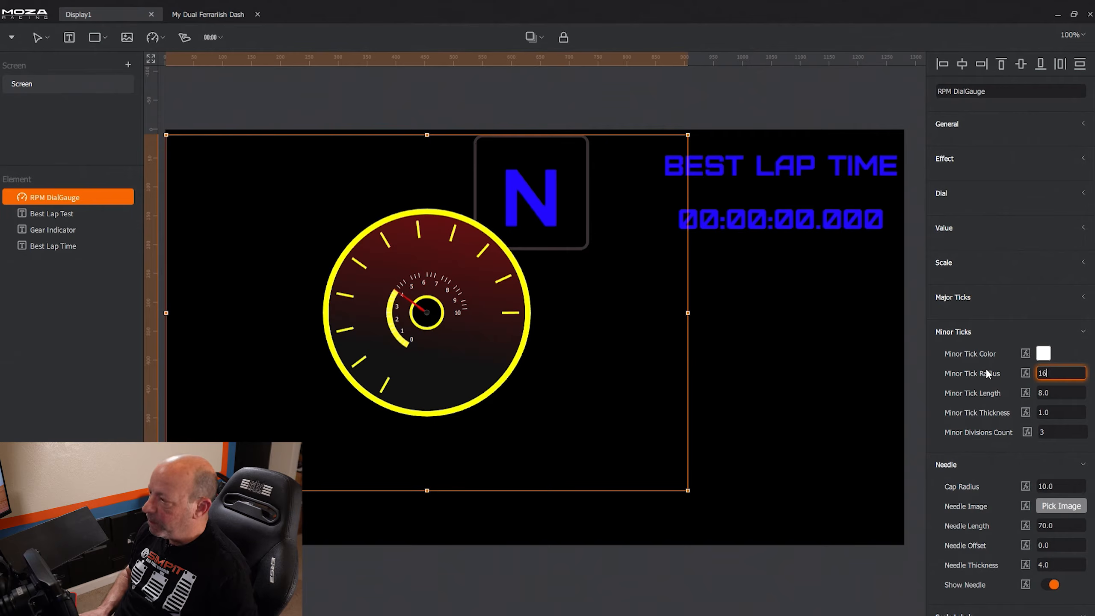
pyautogui.click(1063, 398)
pyautogui.write('20.0')
pyautogui.press('Tab')
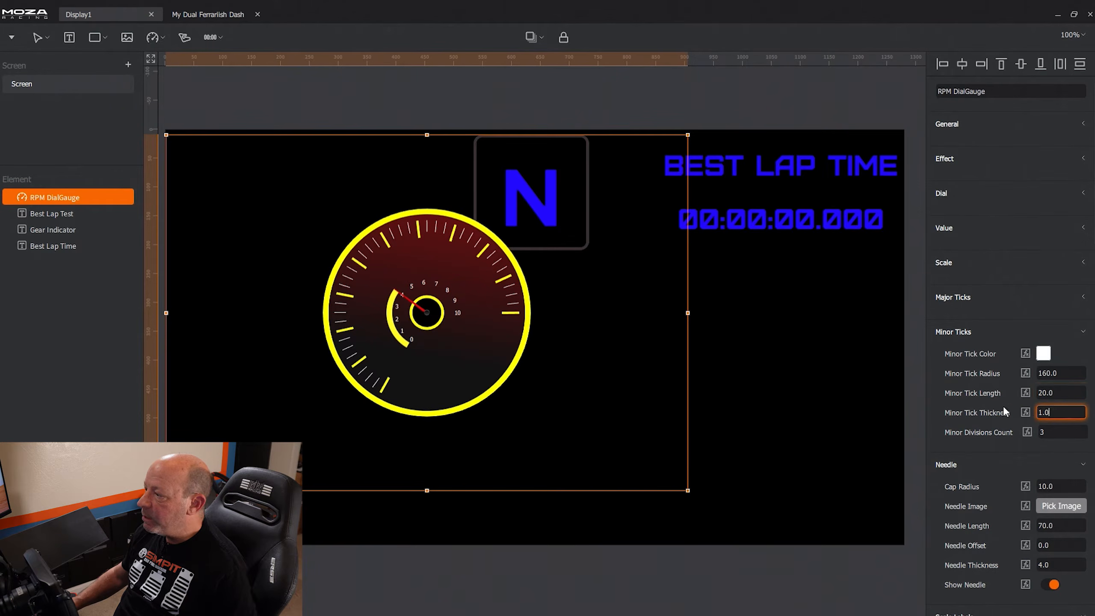
pyautogui.write('2.0')
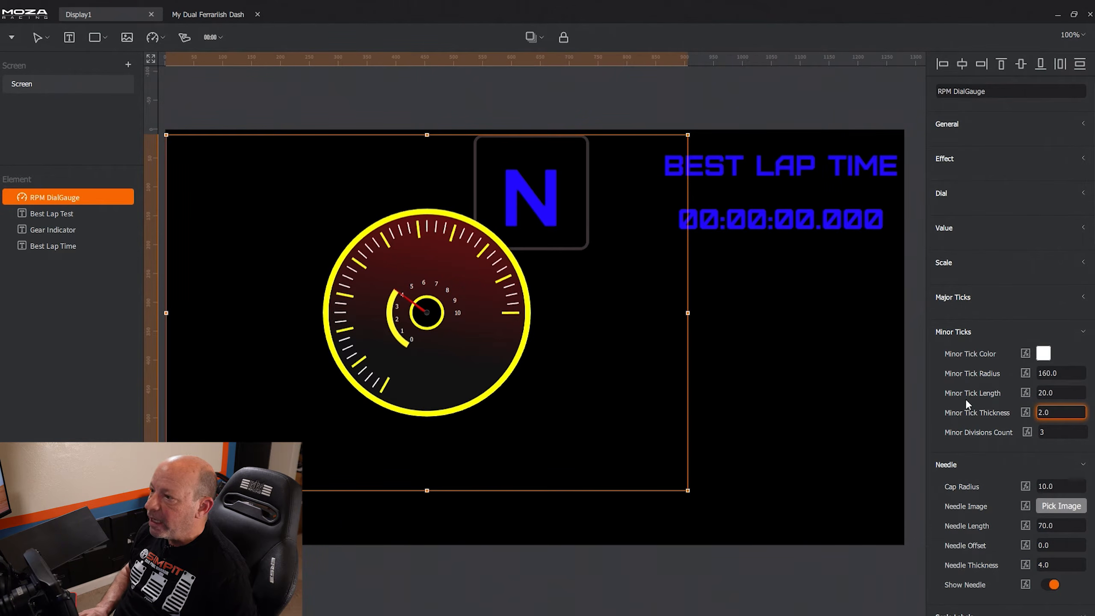
# Step: Set the minor tick color to yellow (fdff00) and open the Minor Divisions Count for editing
pyautogui.click(1043, 354)
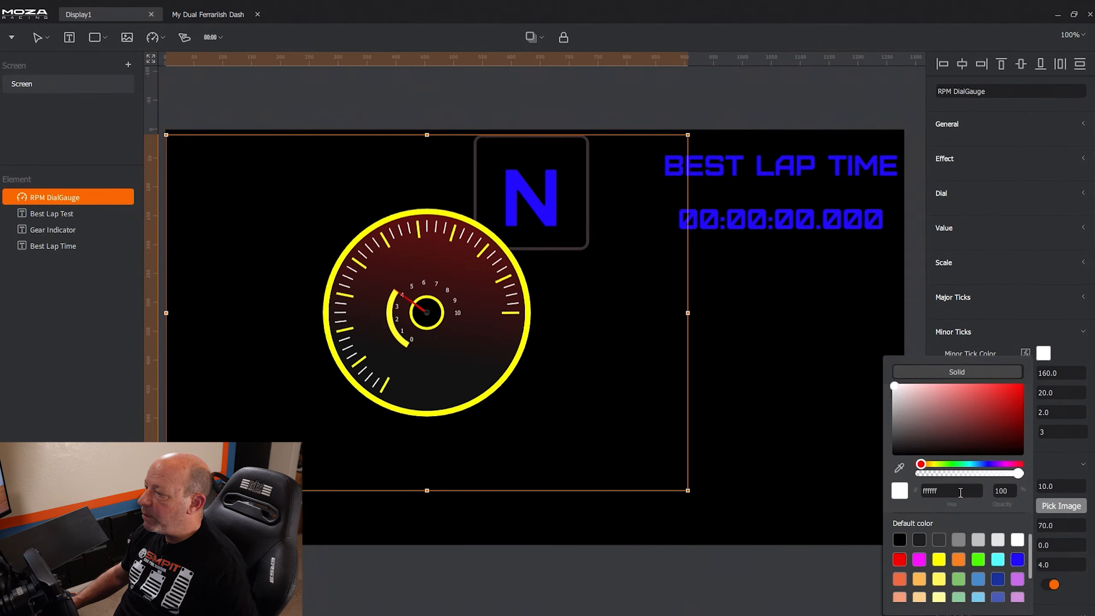
pyautogui.click(939, 560)
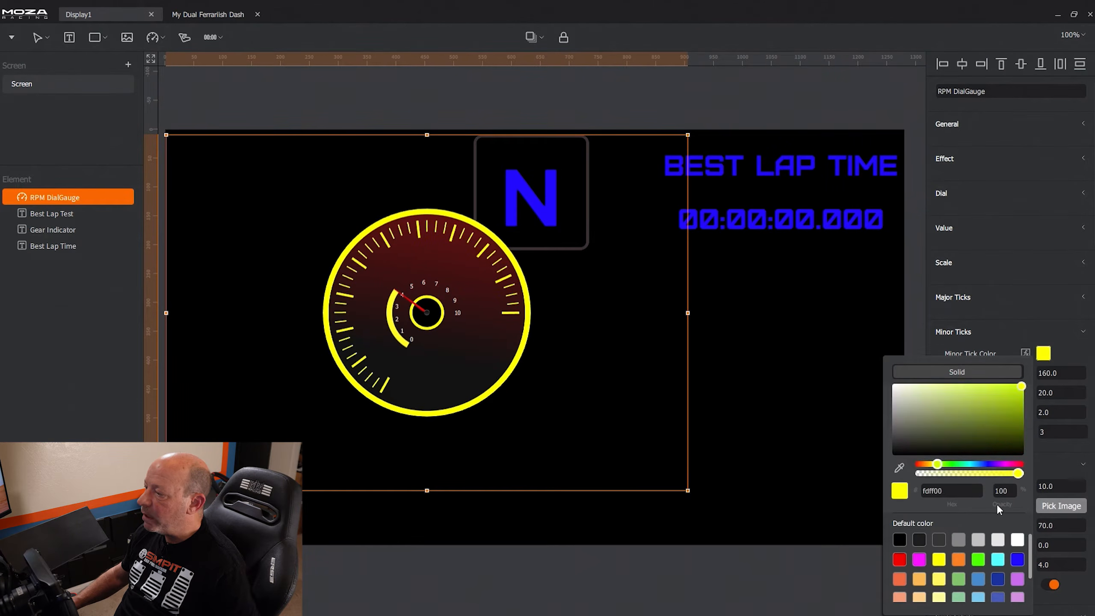
pyautogui.click(1087, 356)
pyautogui.click(1047, 431)
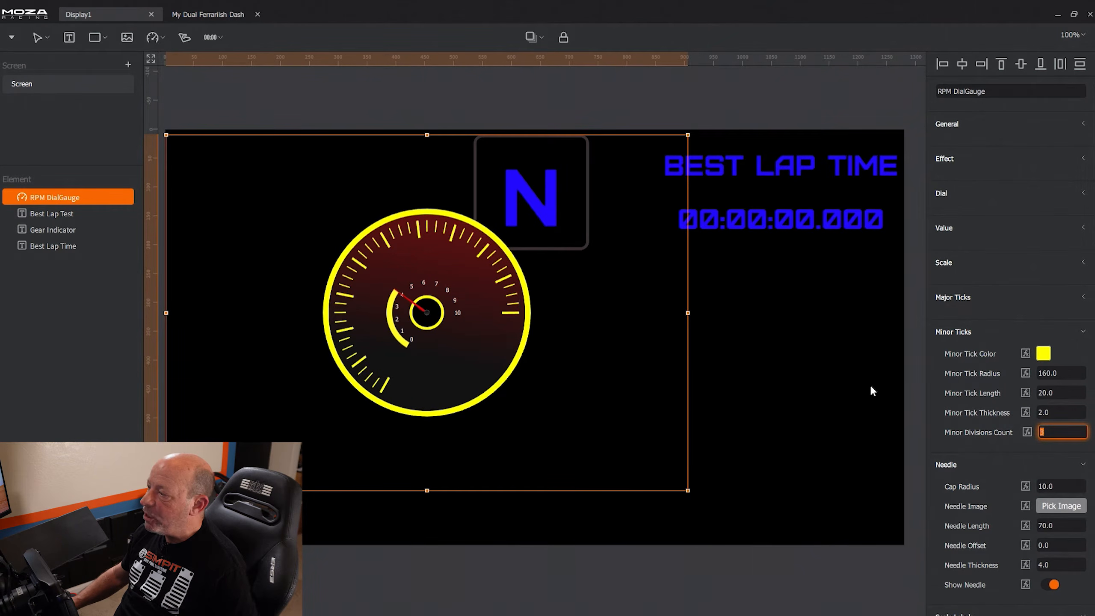
# Step: Try minor division counts of 5 and 1 for the RPM gauge's minor ticks
pyautogui.write('5')
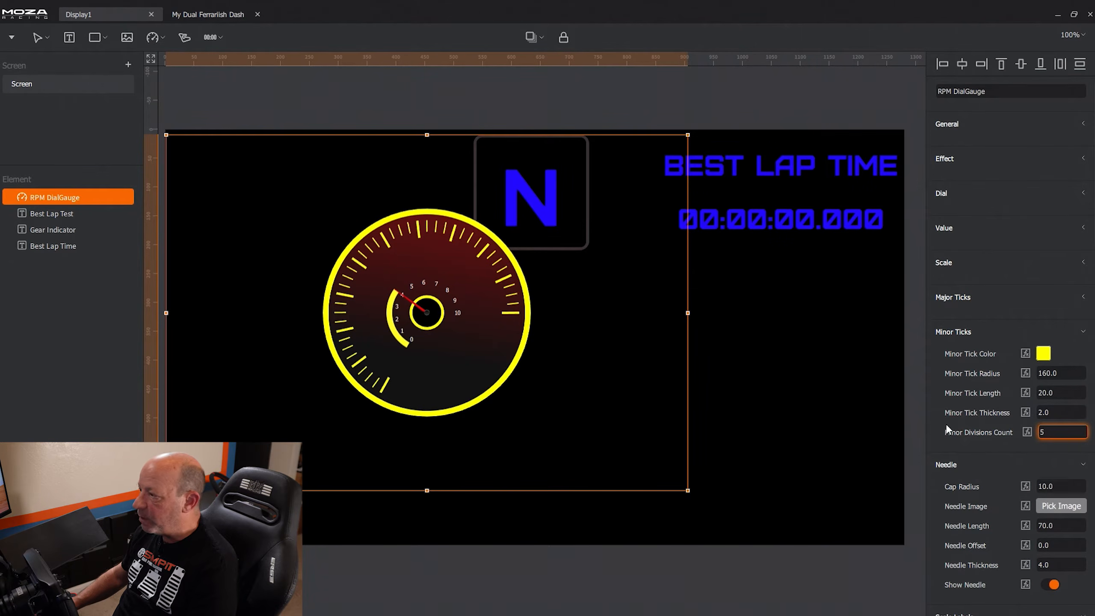
pyautogui.press('Return')
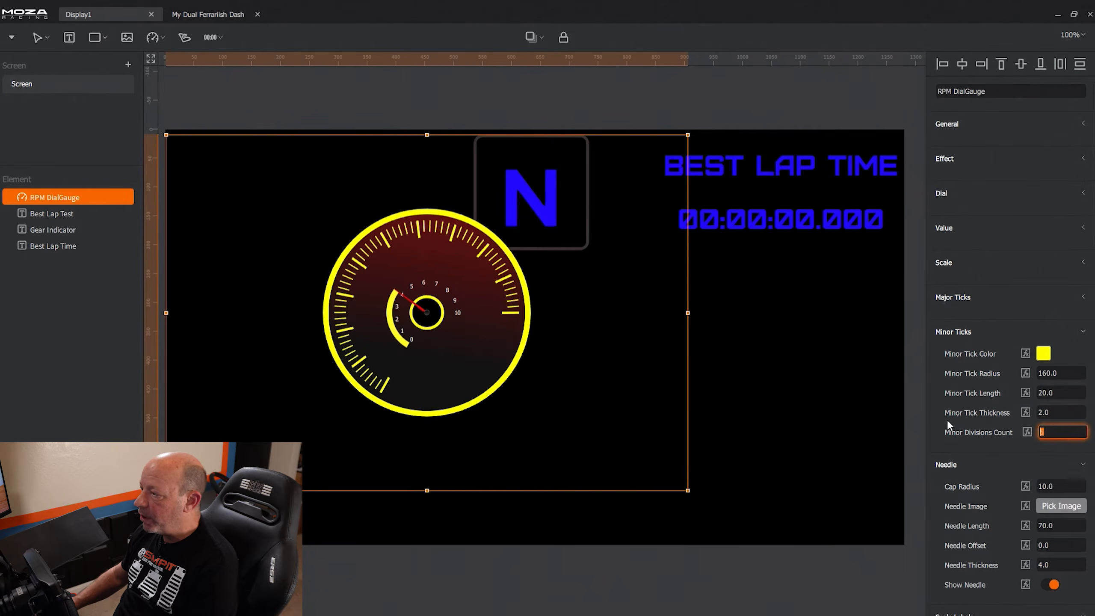
pyautogui.write('1')
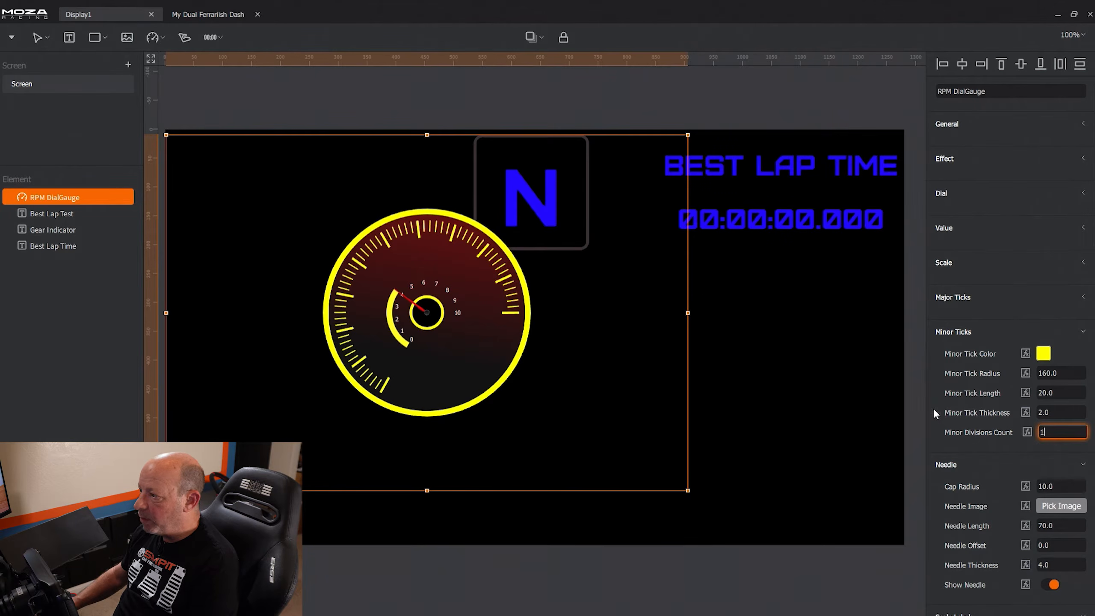
pyautogui.press('Return')
# Step: Set the RPM gauge's Minor Divisions Count to 3 and collapse the Minor Ticks settings
pyautogui.doubleClick(1055, 437)
pyautogui.write('3')
pyautogui.press('Return')
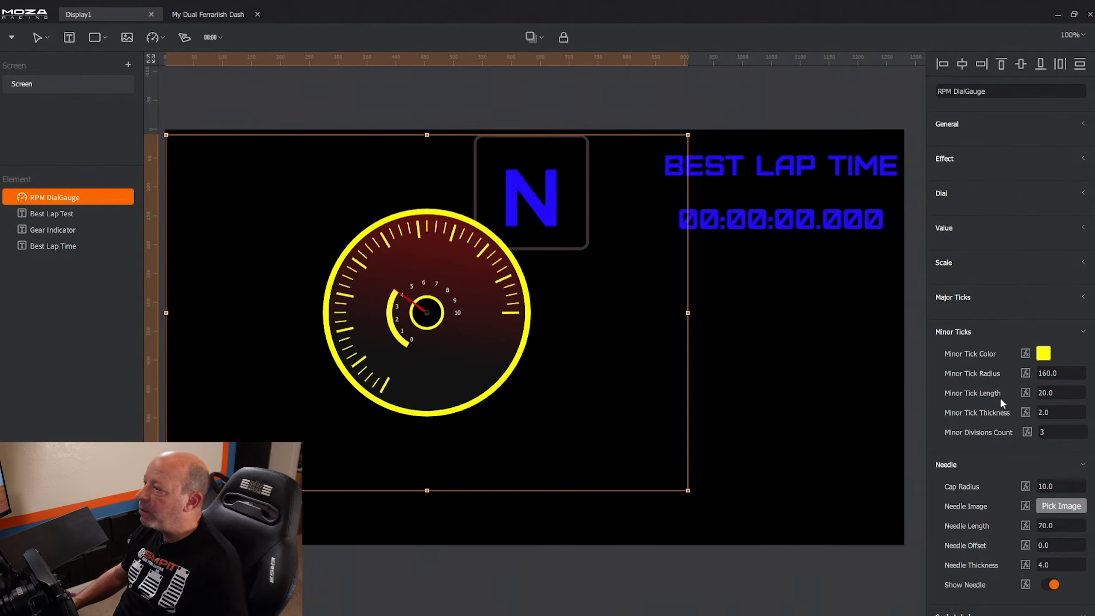
pyautogui.click(1084, 332)
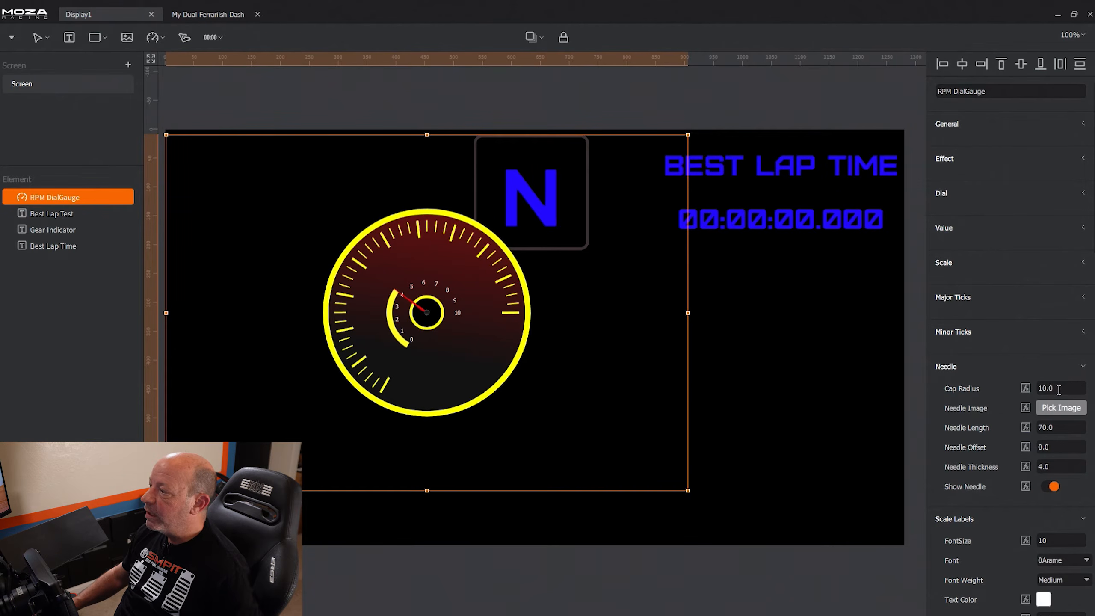
# Step: Set the cap radius of the RPM gauge's needle to 30
pyautogui.moveTo(1065, 388); pyautogui.dragTo(1010, 389)
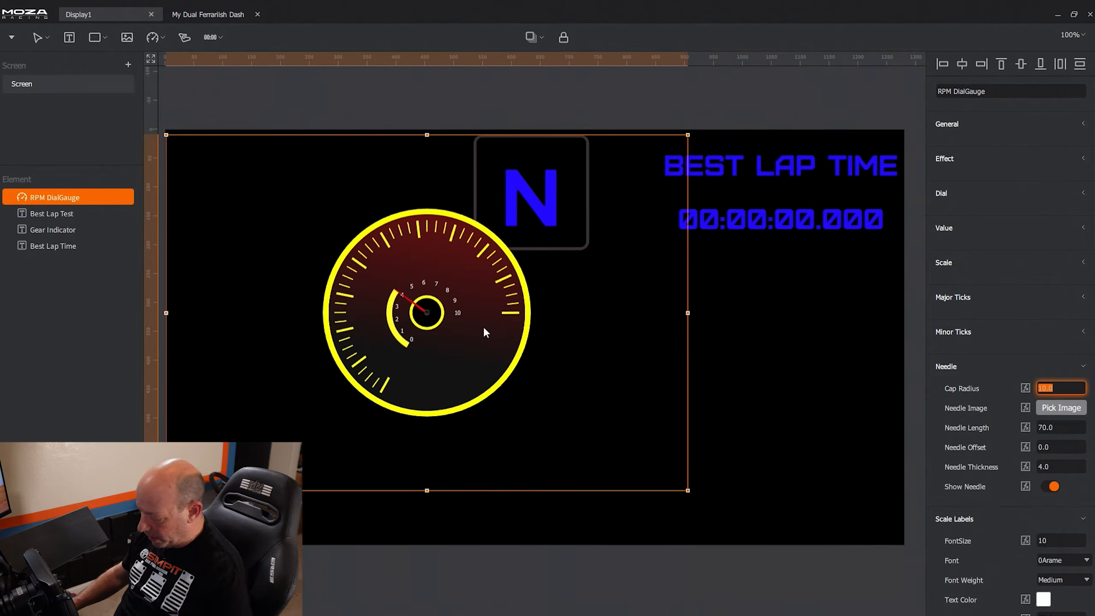
pyautogui.write('30')
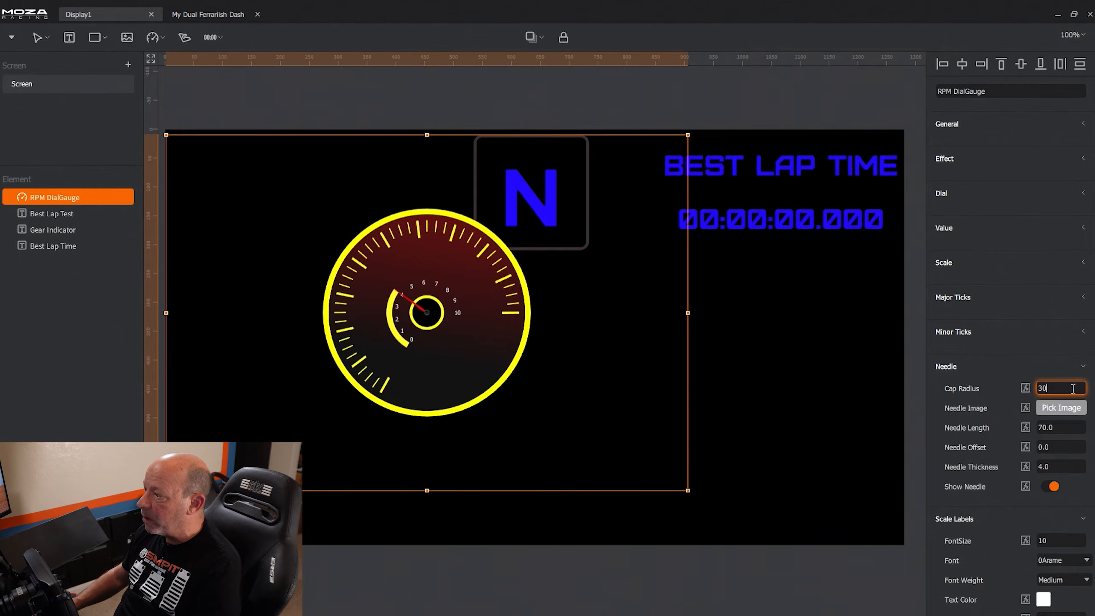
pyautogui.press('Return')
# Step: Try needle lengths of 140, 160, 165 and 170 on the RPM gauge
pyautogui.click(1064, 429)
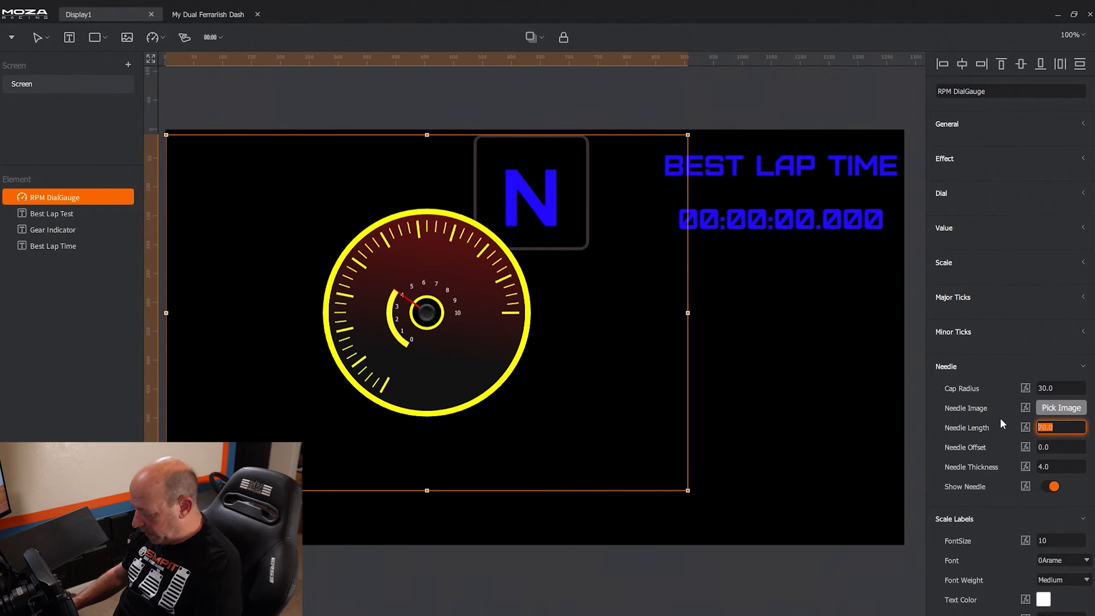
pyautogui.write('140')
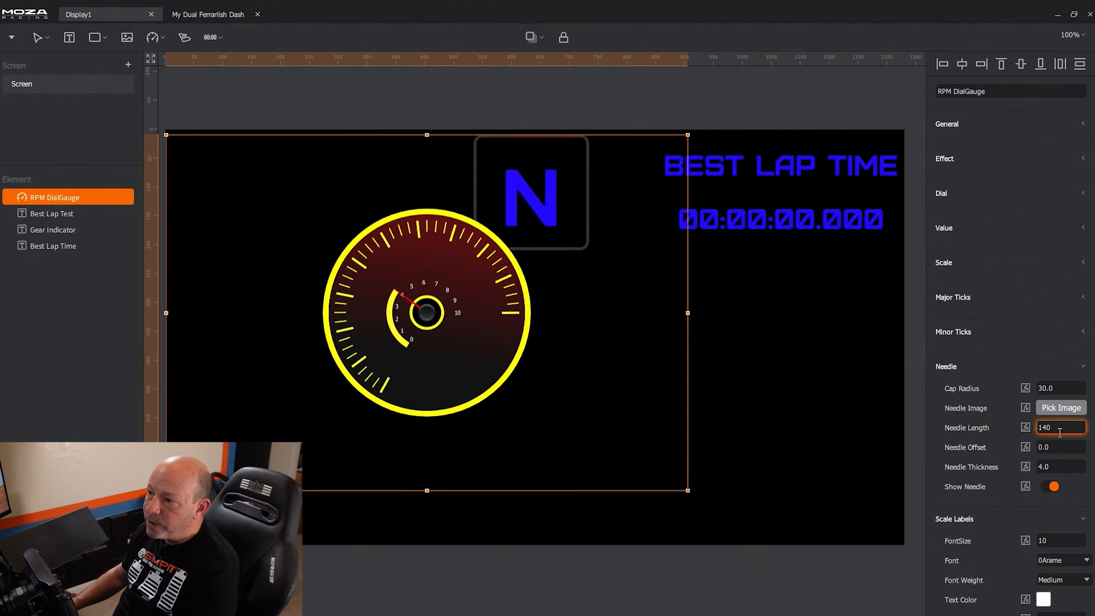
pyautogui.press('Return')
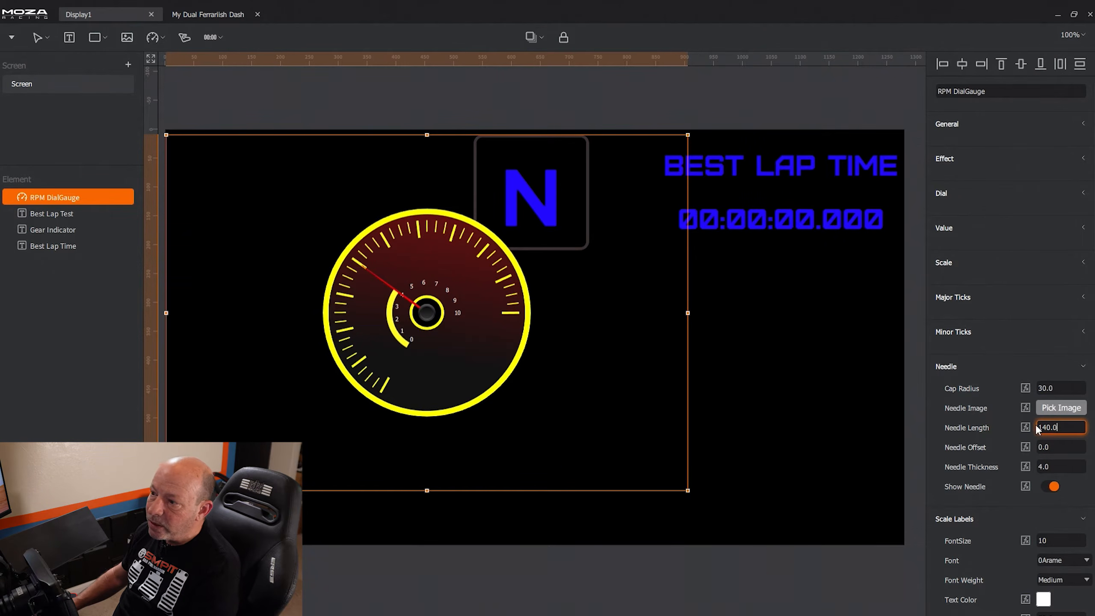
pyautogui.moveTo(1069, 430); pyautogui.dragTo(979, 420)
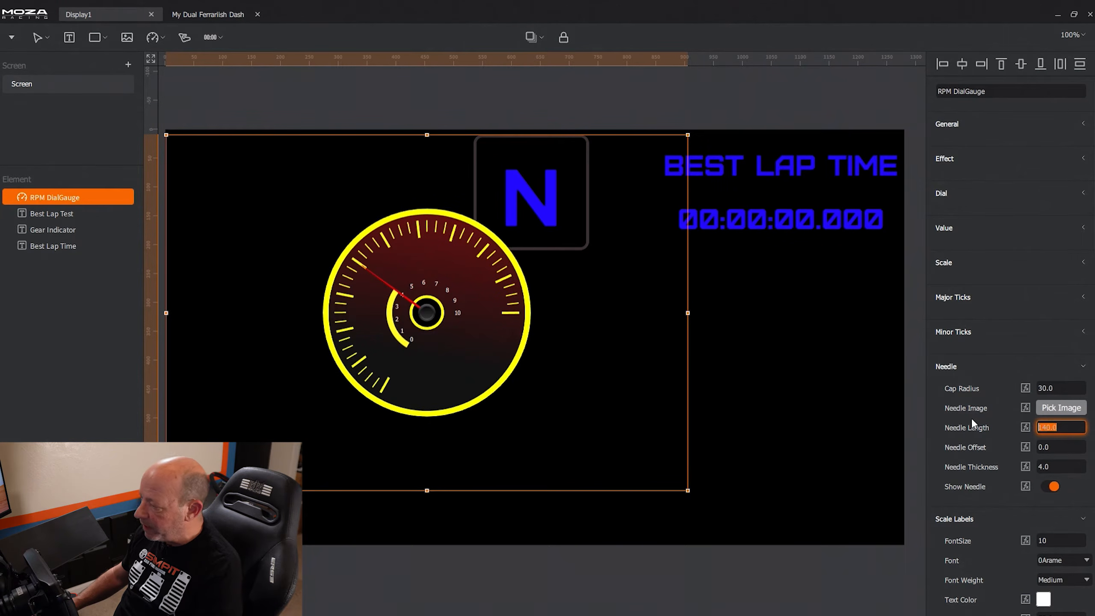
pyautogui.write('160')
pyautogui.press('Return')
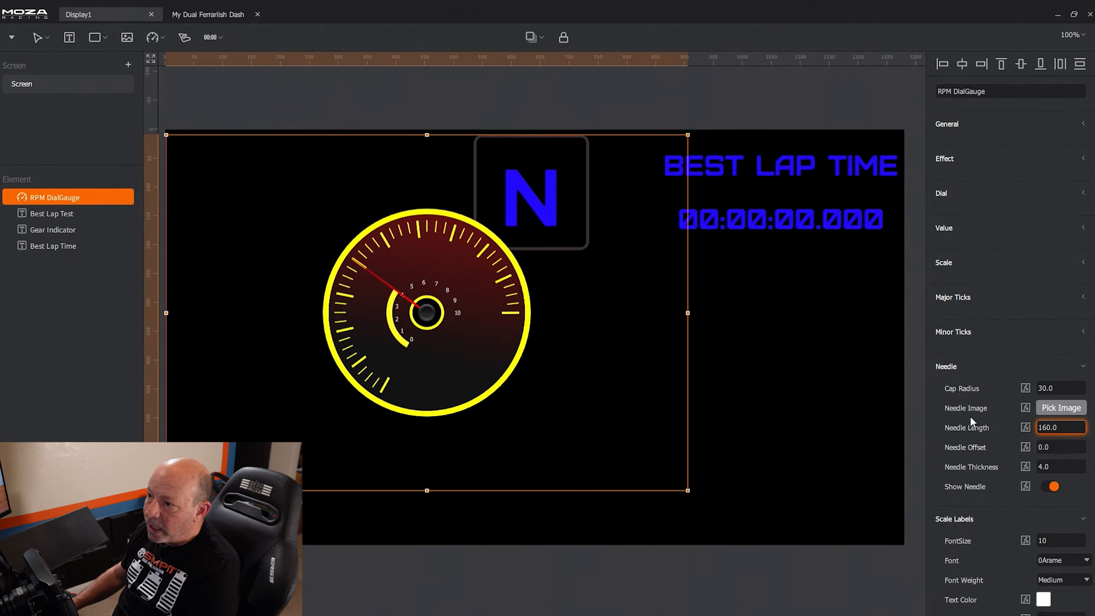
pyautogui.moveTo(1075, 429); pyautogui.dragTo(967, 426)
pyautogui.write('165.0')
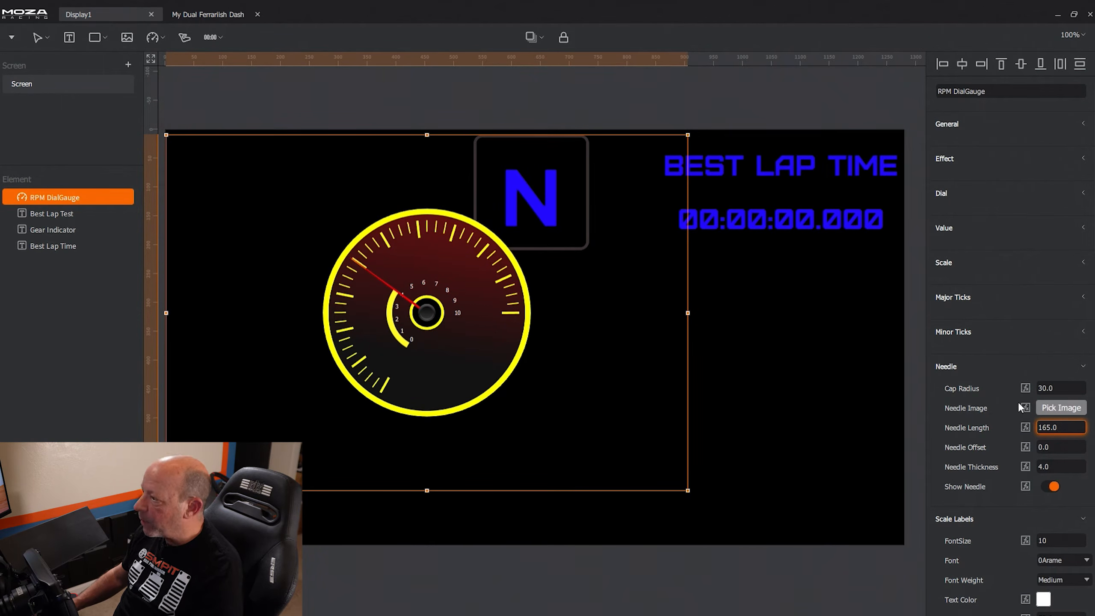
pyautogui.hotkey('ctrl', 'a')
pyautogui.write('170')
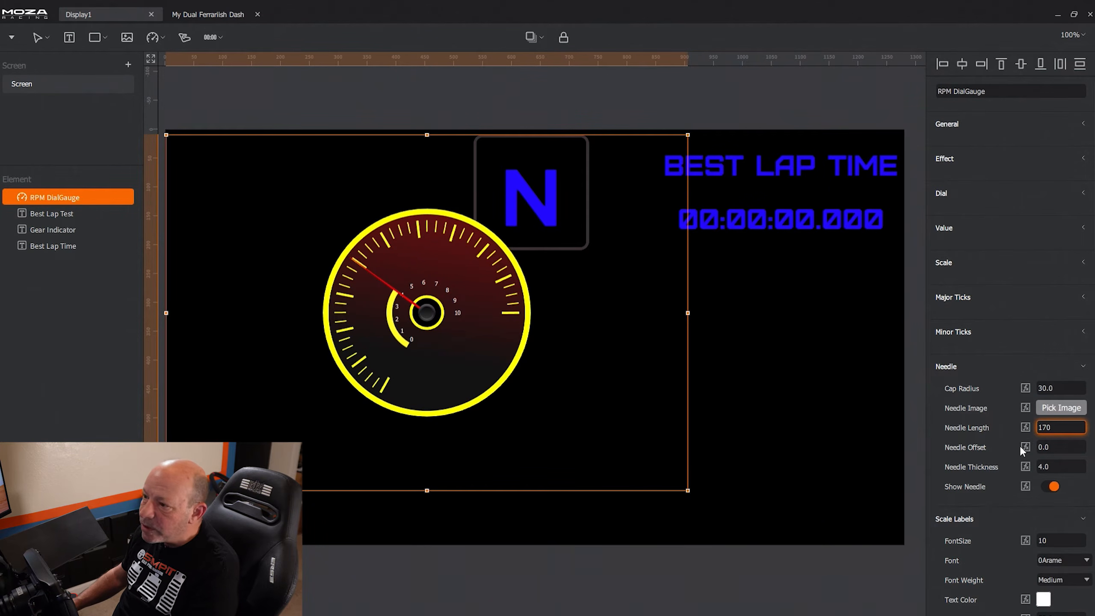
# Step: Set the RPM gauge's needle length to 168
pyautogui.hotkey('shift', 'Left')
pyautogui.hotkey('shift', 'Left')
pyautogui.hotkey('shift', 'Left')
pyautogui.hotkey('shift', 'Left')
pyautogui.hotkey('shift', 'Left')
pyautogui.write('168')
pyautogui.press('Return')
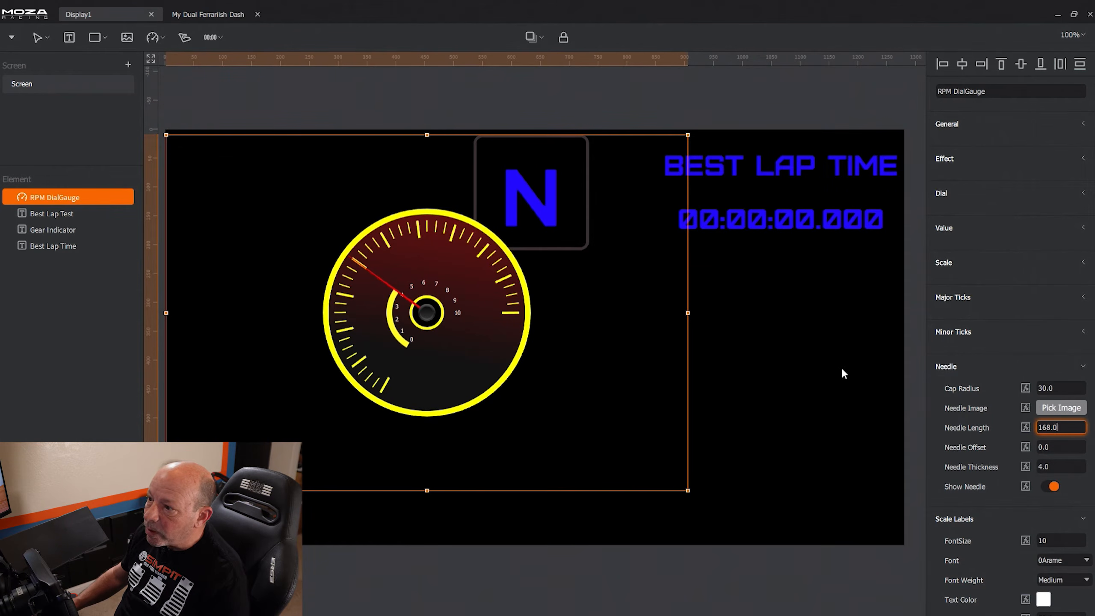
# Step: Try a needle offset of 50 on the RPM gauge and reset the offset to 0
pyautogui.press('Tab')
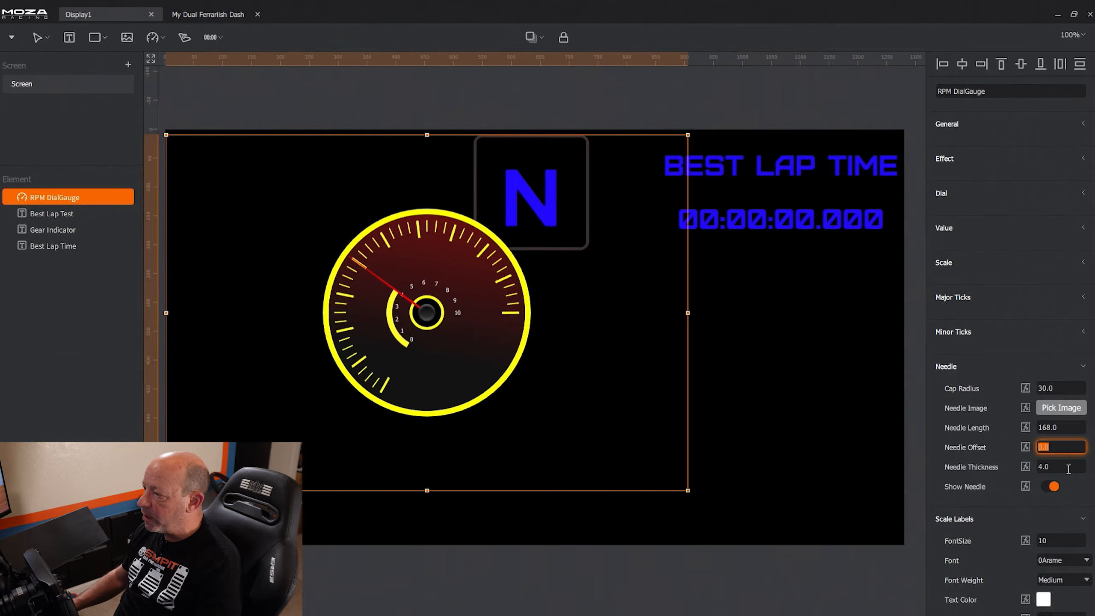
pyautogui.write('50.0')
pyautogui.hotkey('shift', 'Left')
pyautogui.hotkey('shift', 'Left')
pyautogui.hotkey('shift', 'Left')
pyautogui.hotkey('shift', 'Left')
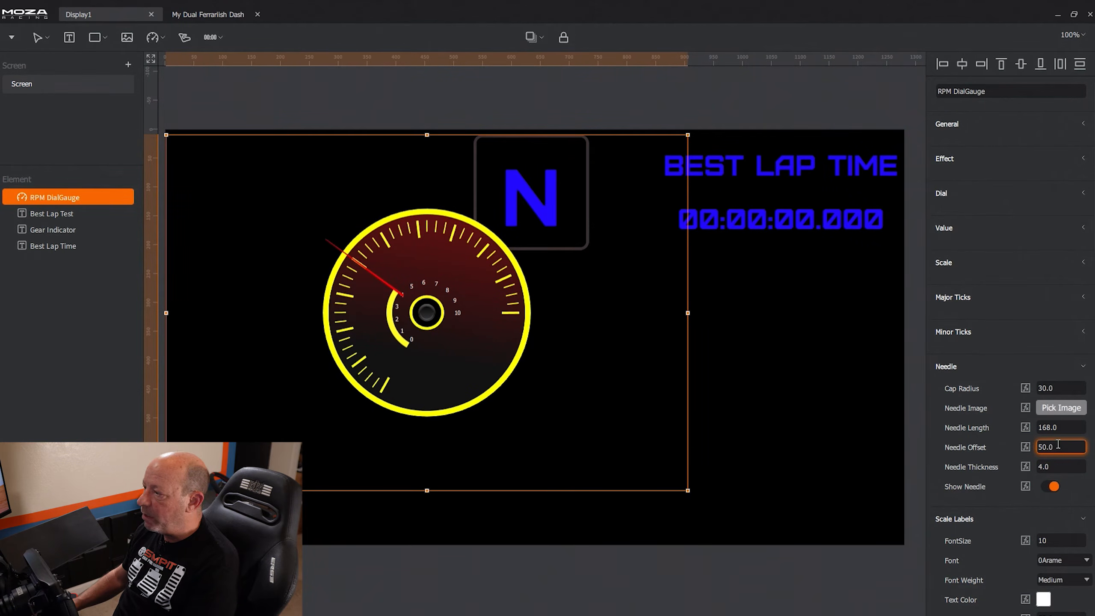
pyautogui.write('0')
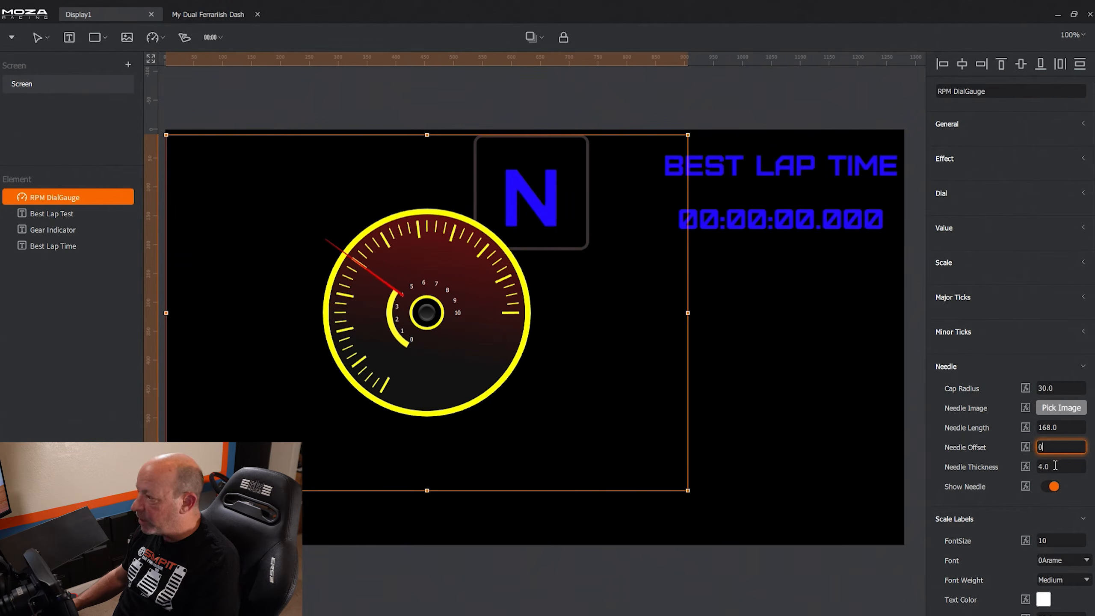
# Step: Try needle thicknesses of 16 and 10 on the RPM gauge and settle on 8
pyautogui.click(1064, 468)
pyautogui.hotkey('shift', 'Left')
pyautogui.hotkey('shift', 'Left')
pyautogui.hotkey('shift', 'Left')
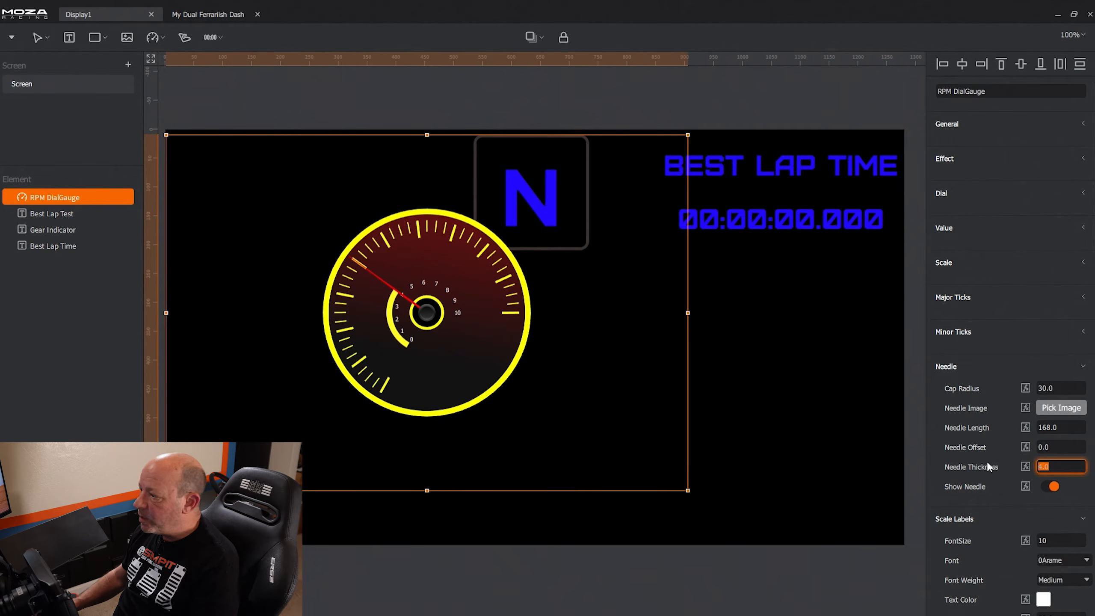
pyautogui.write('16.0')
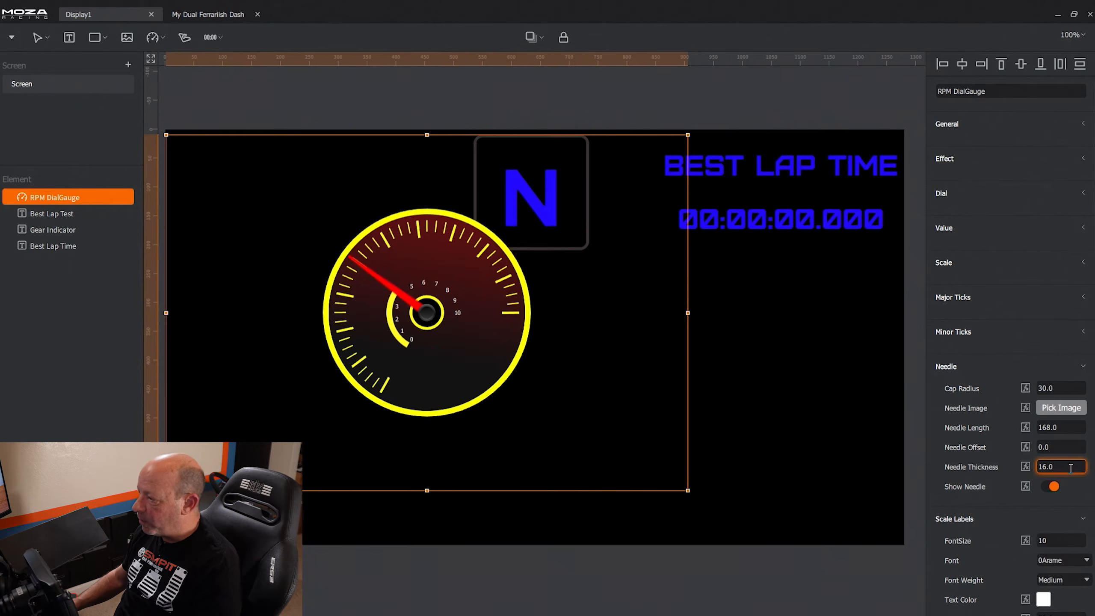
pyautogui.hotkey('ctrl', 'a')
pyautogui.write('10.0')
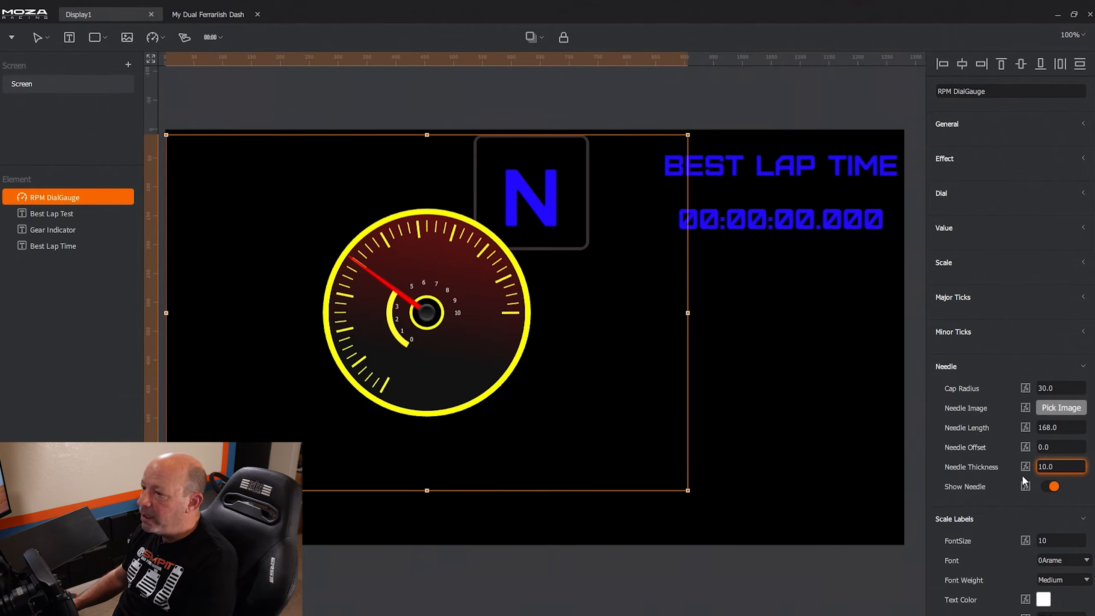
pyautogui.hotkey('ctrl', 'a')
pyautogui.write('8.0')
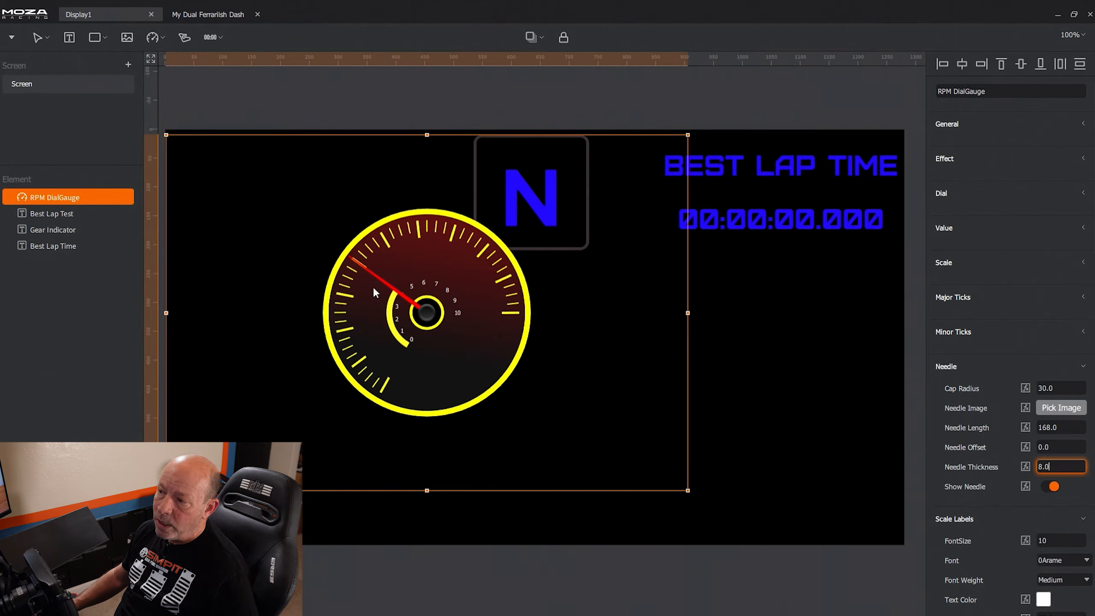
# Step: Set the needle image to 67278006d1b182865c6c4bb8c9047b0f from the Documents folder mymozadash\huracan\Resource\MD5
pyautogui.click(1055, 413)
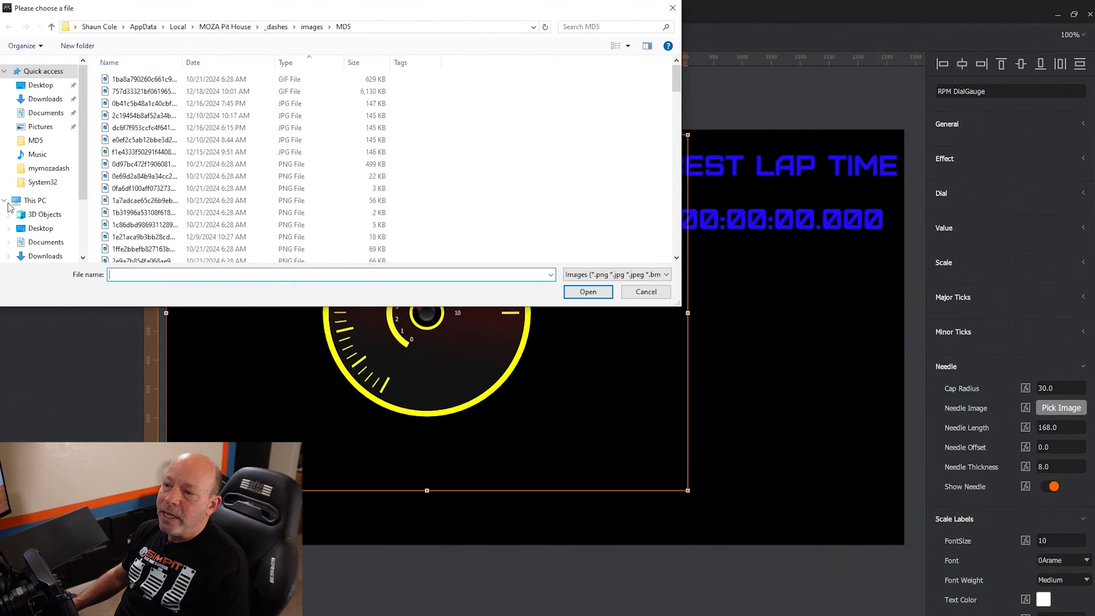
pyautogui.click(45, 242)
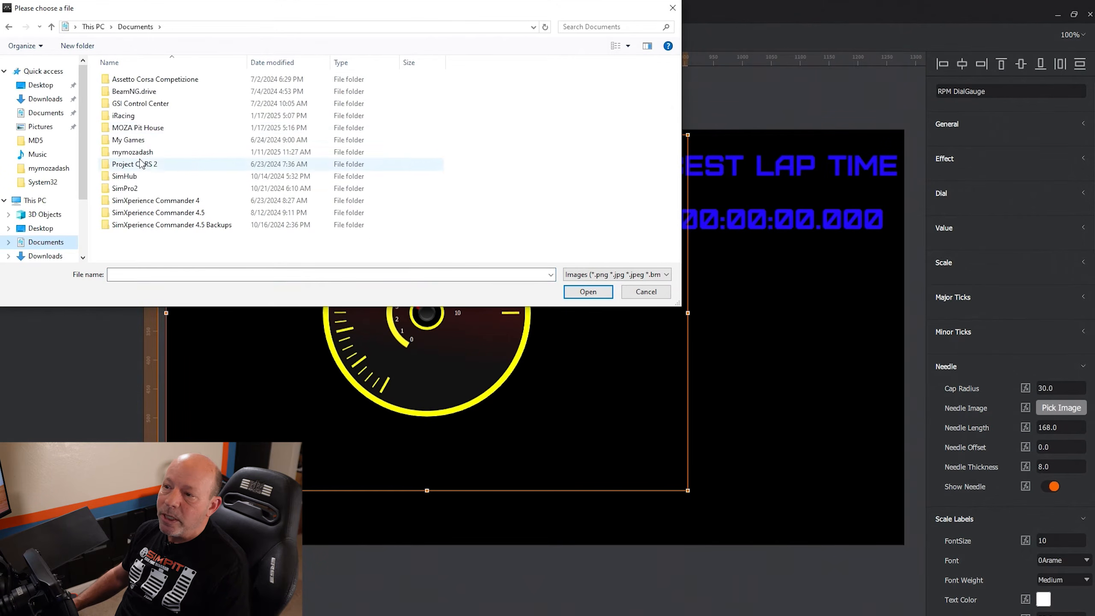
pyautogui.doubleClick(136, 152)
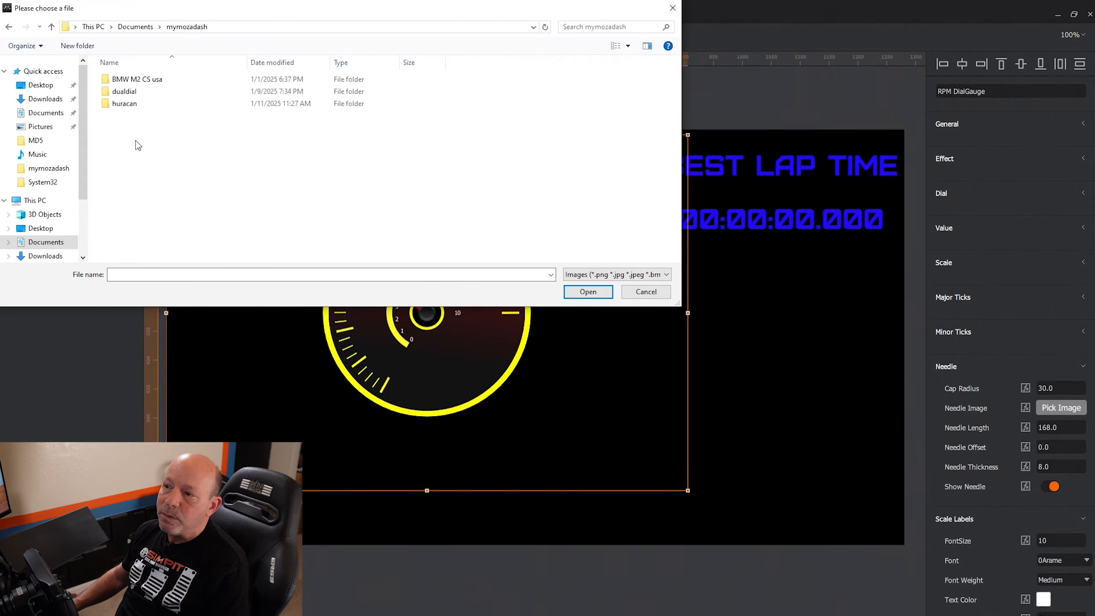
pyautogui.doubleClick(127, 104)
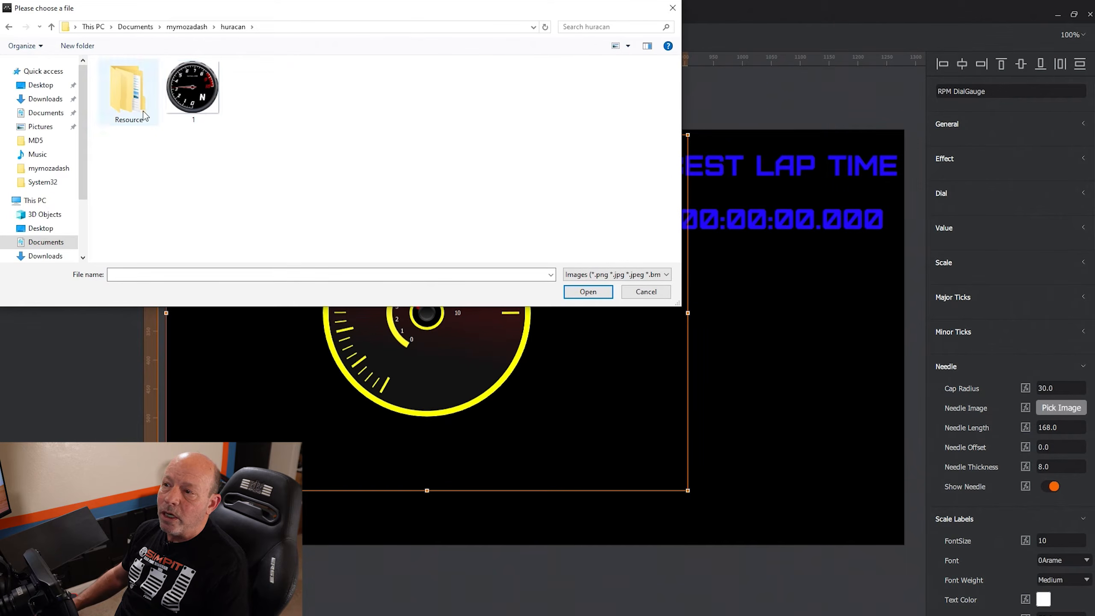
pyautogui.doubleClick(127, 93)
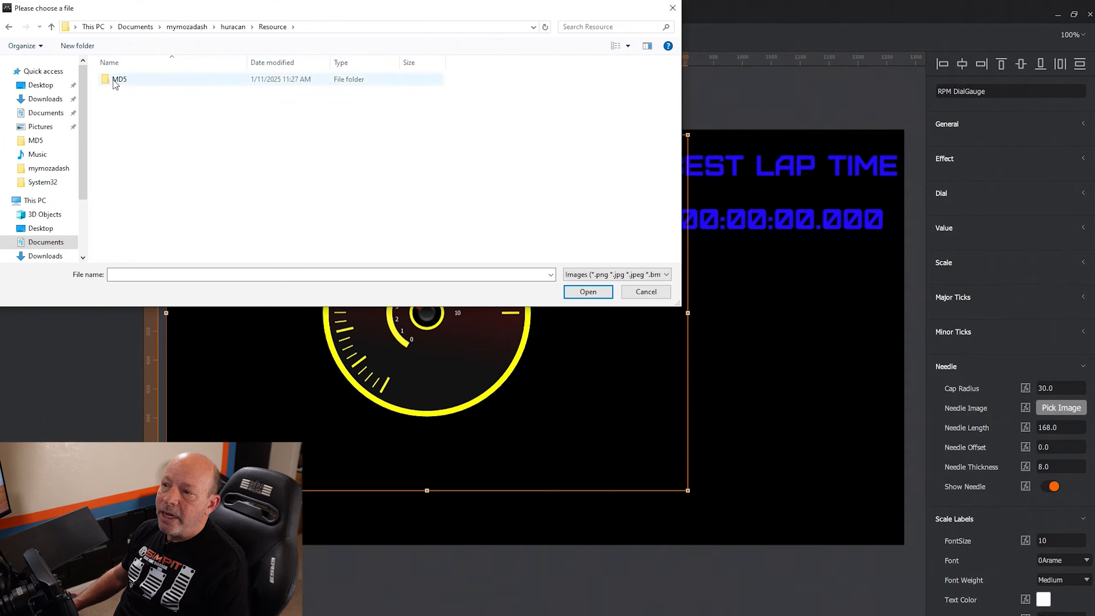
pyautogui.doubleClick(112, 80)
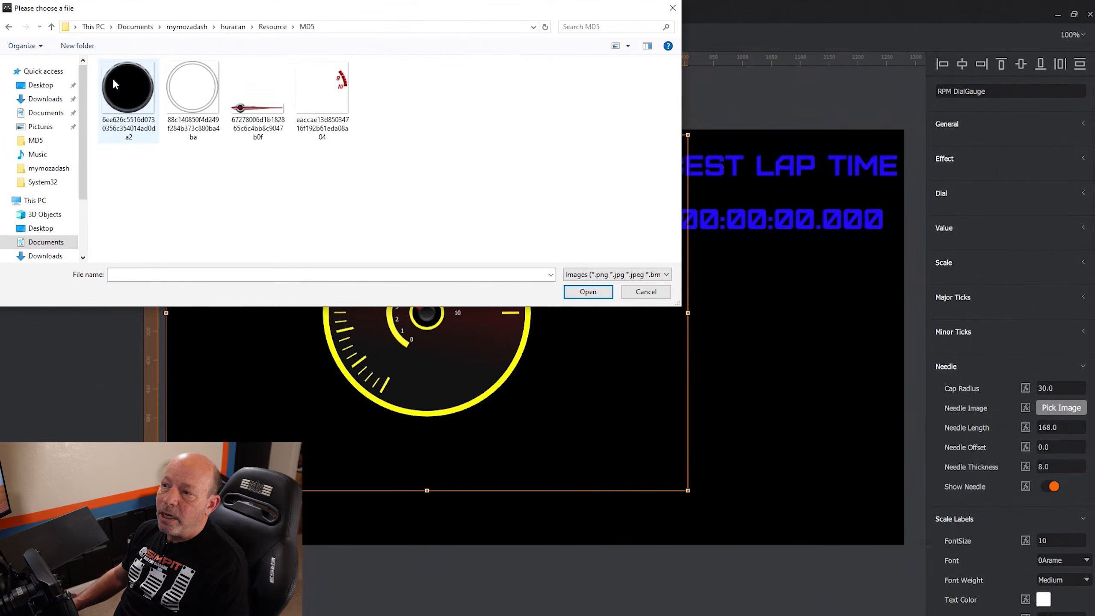
pyautogui.click(259, 109)
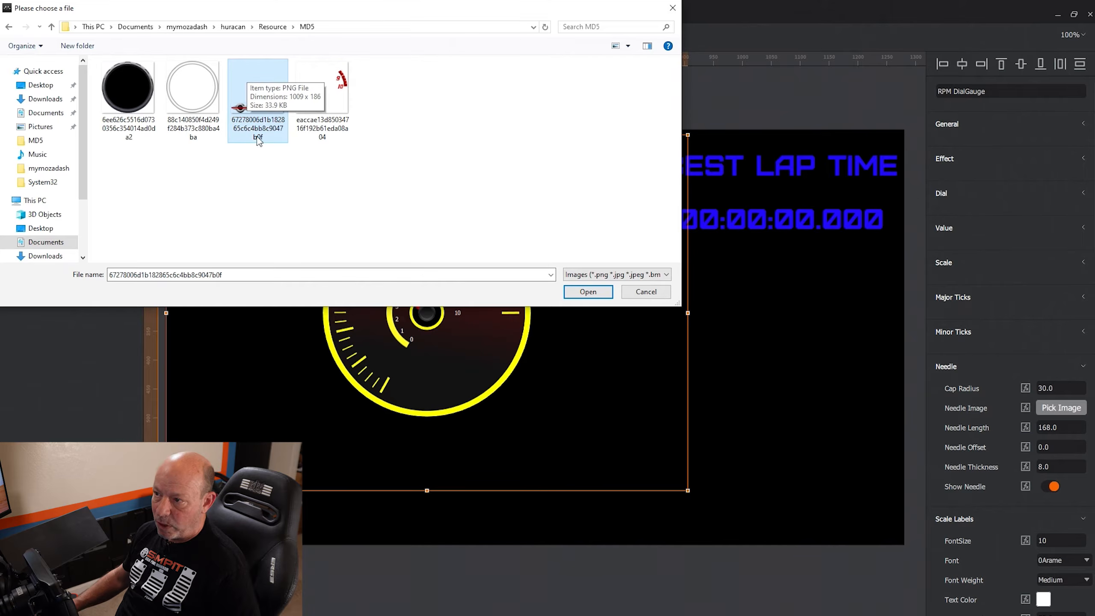
pyautogui.click(595, 294)
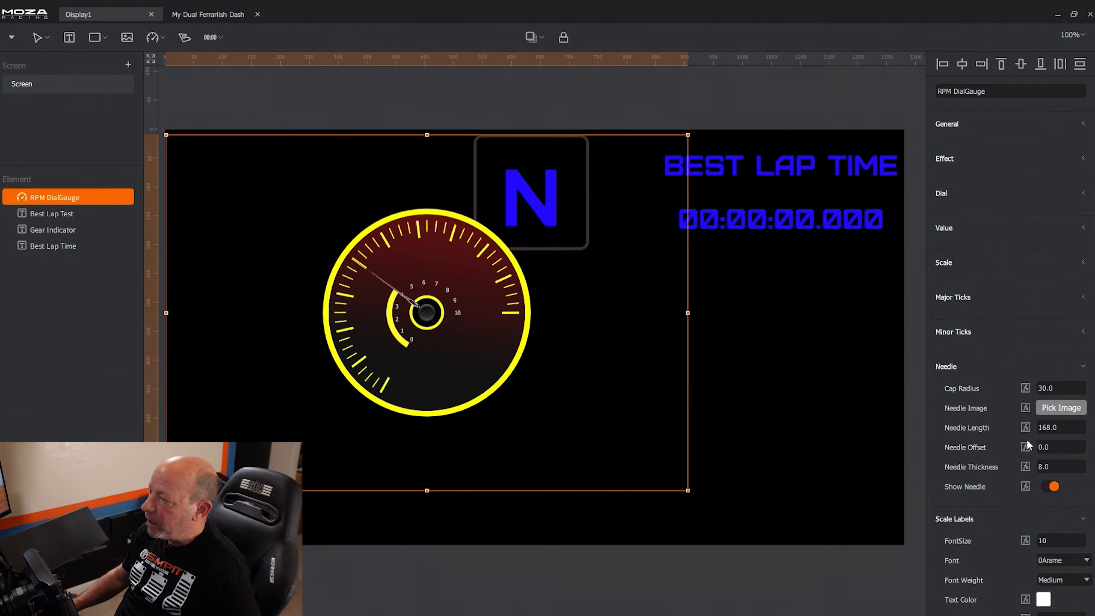
# Step: Try a thickness of 25 for the RPM gauge's image needle
pyautogui.click(1062, 467)
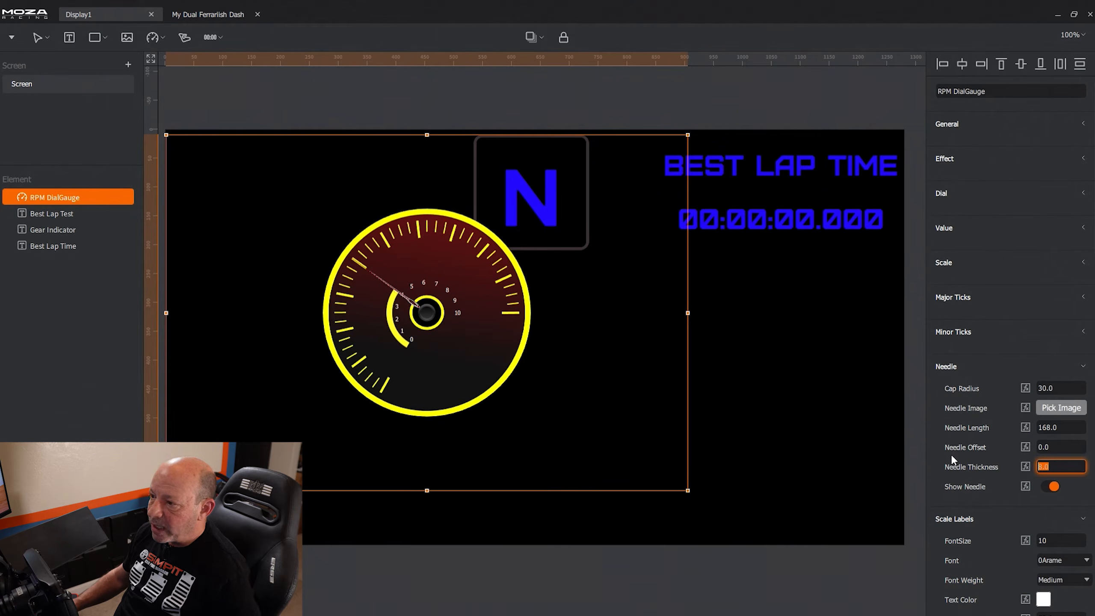
pyautogui.write('25')
pyautogui.press('Return')
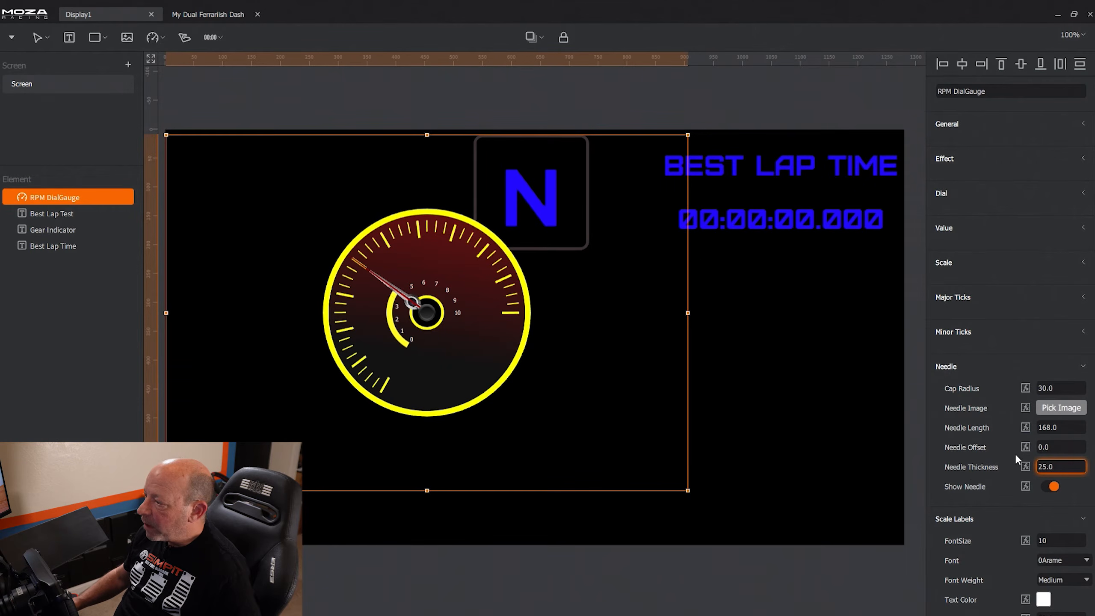
# Step: Set the image needle's thickness to 30 and collapse the Needle settings
pyautogui.moveTo(1055, 467); pyautogui.dragTo(964, 463)
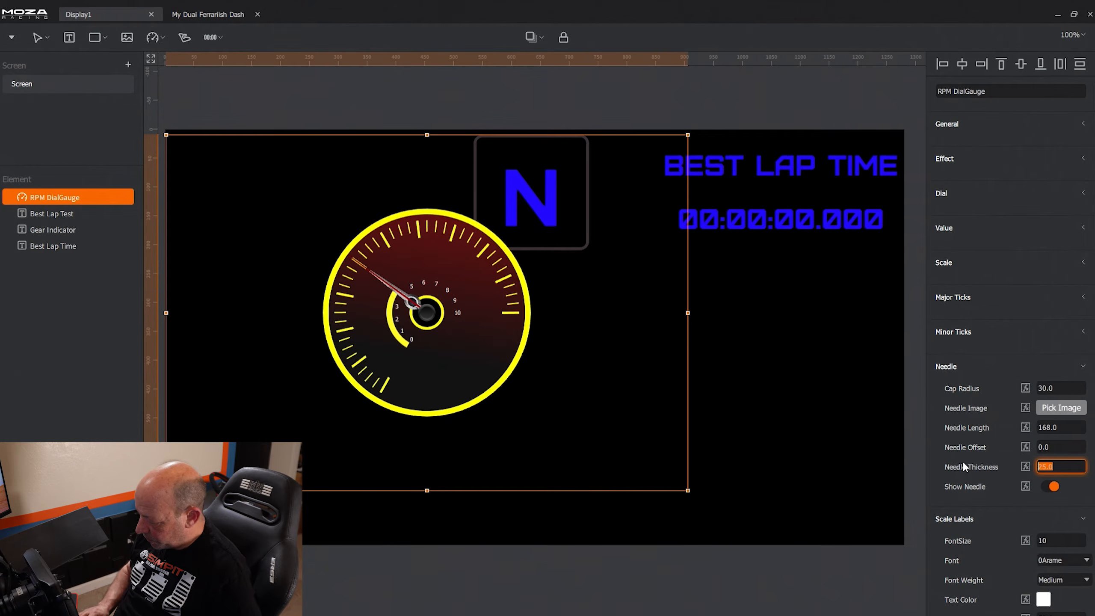
pyautogui.write('30')
pyautogui.press('Return')
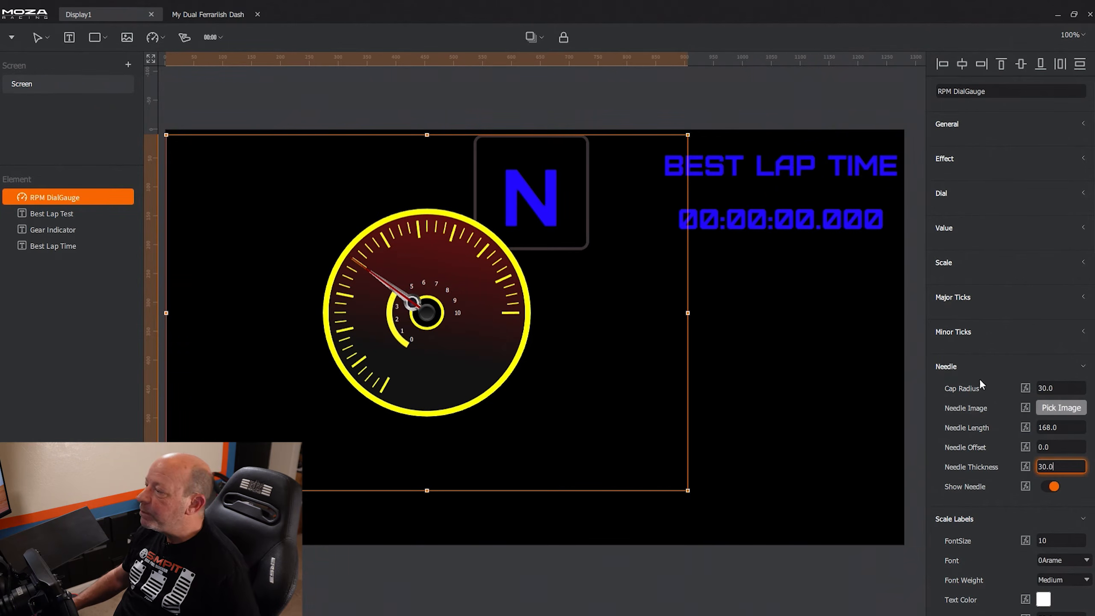
pyautogui.click(1084, 367)
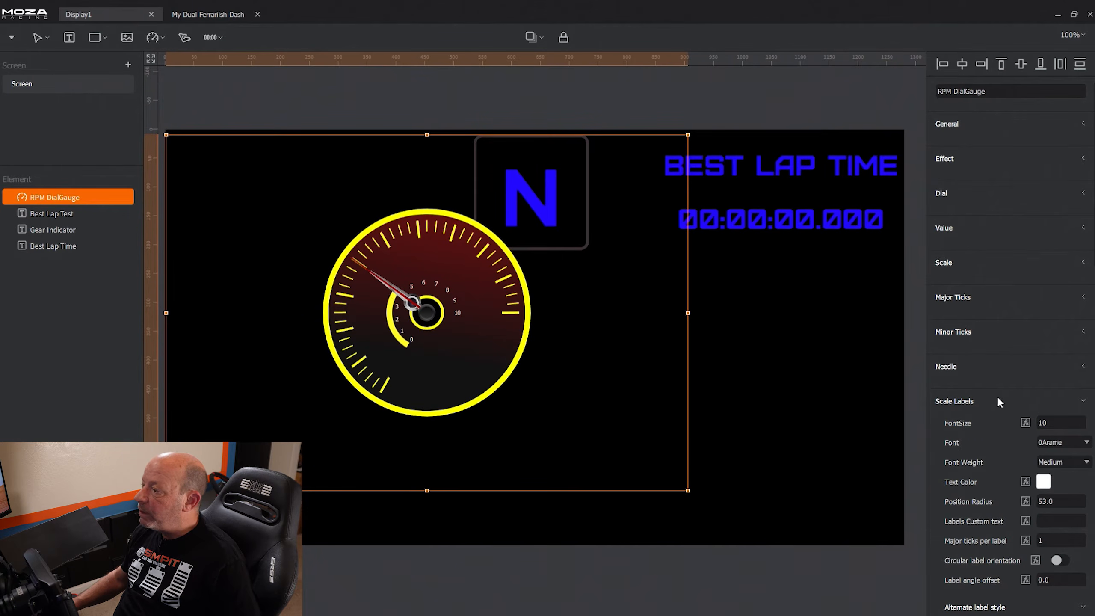
# Step: Set the RPM gauge's scale labels to font size 25 and the Furore font
pyautogui.scroll(-1, 977, 396)
pyautogui.scroll(-3, 977, 395)
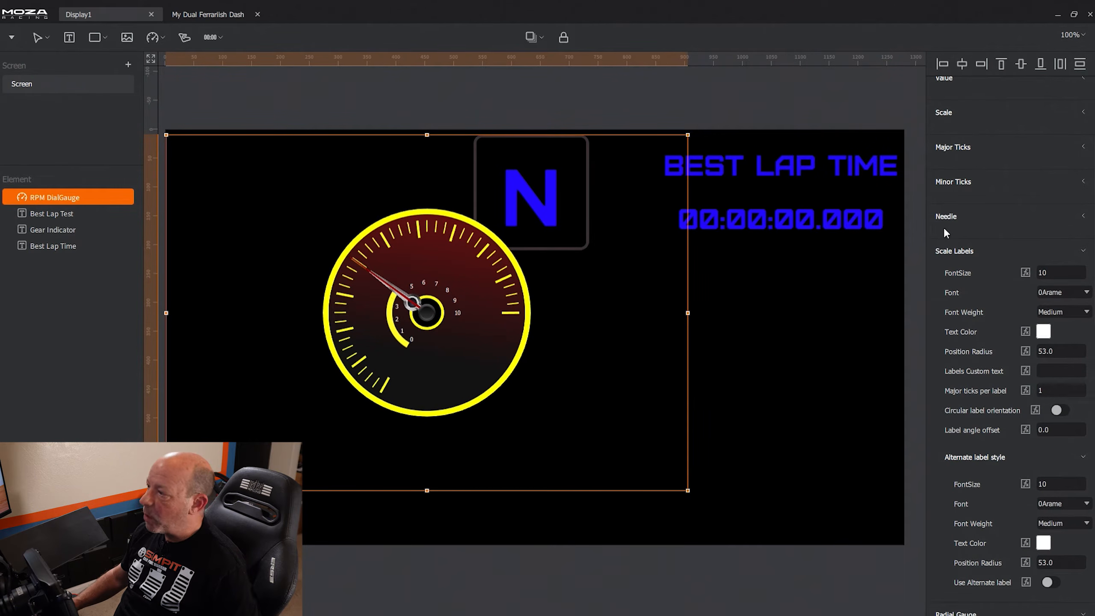
pyautogui.click(1058, 274)
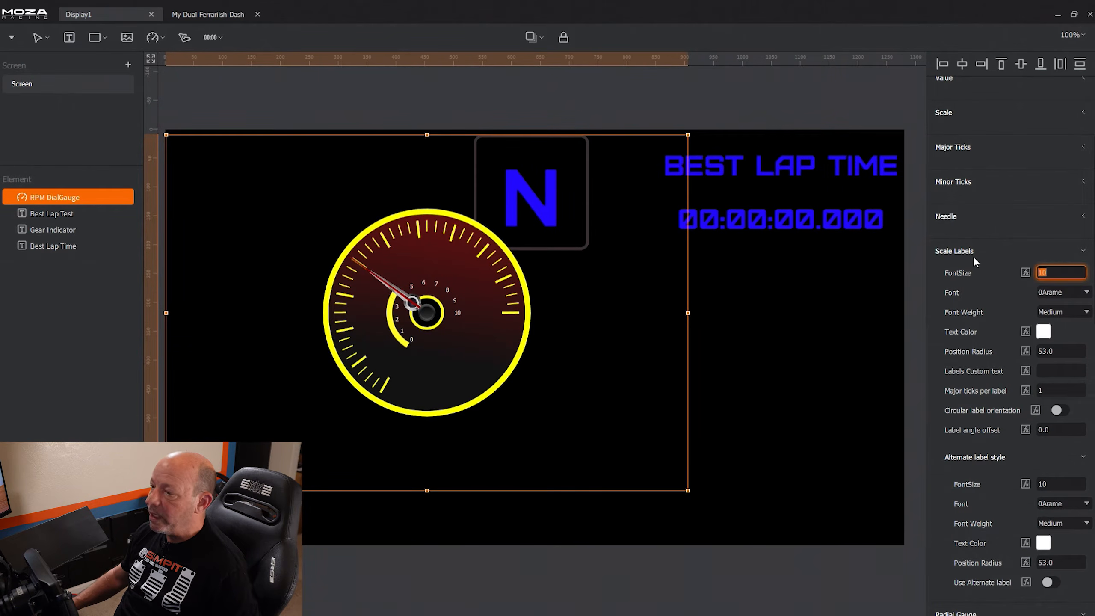
pyautogui.write('25')
pyautogui.press('Return')
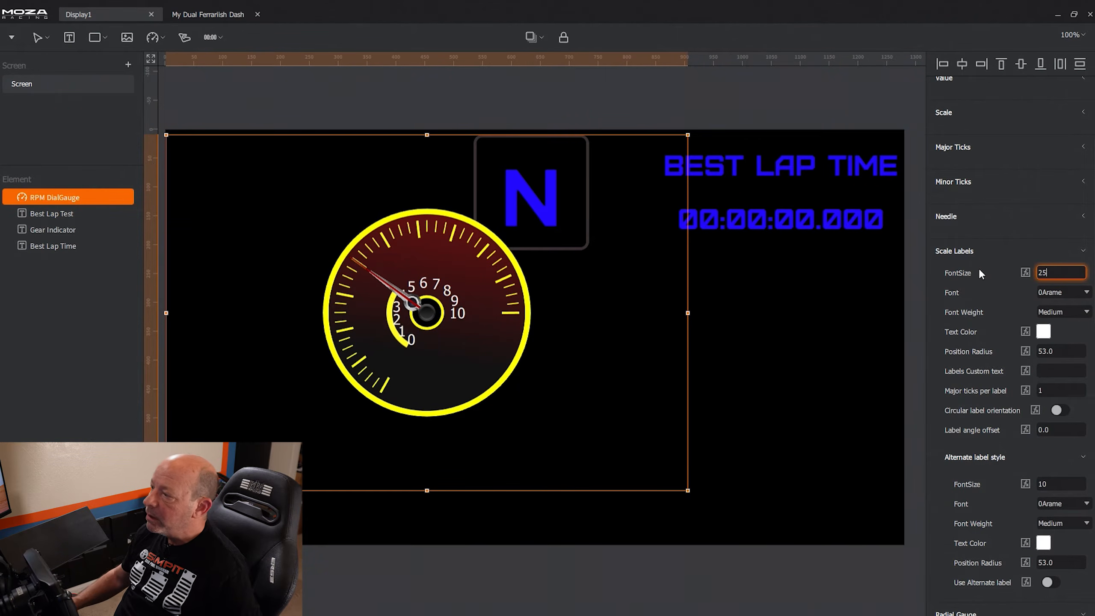
pyautogui.click(1064, 294)
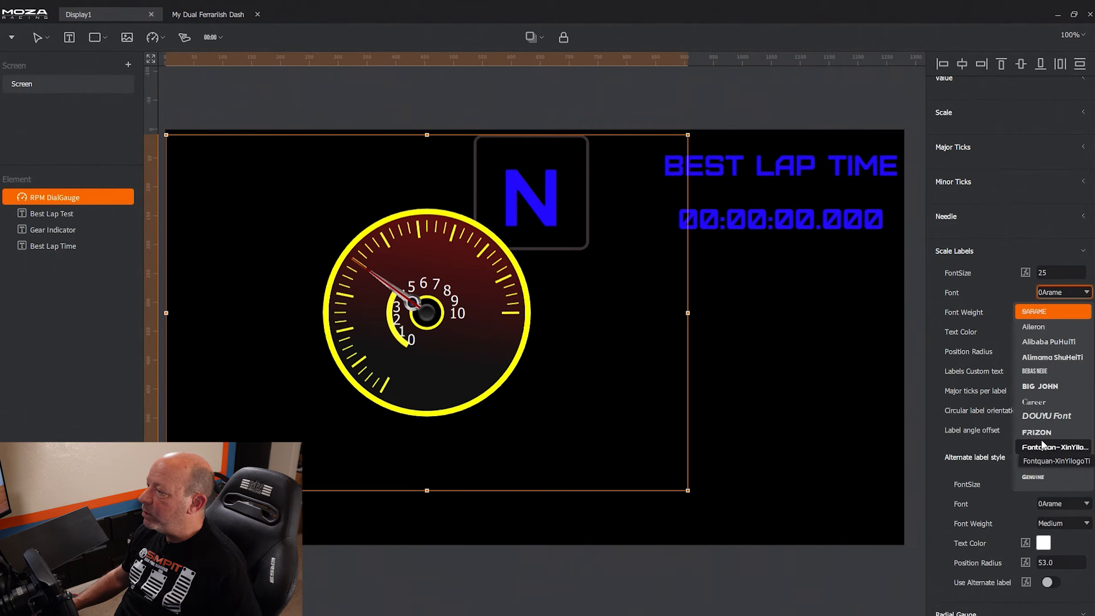
pyautogui.click(1048, 459)
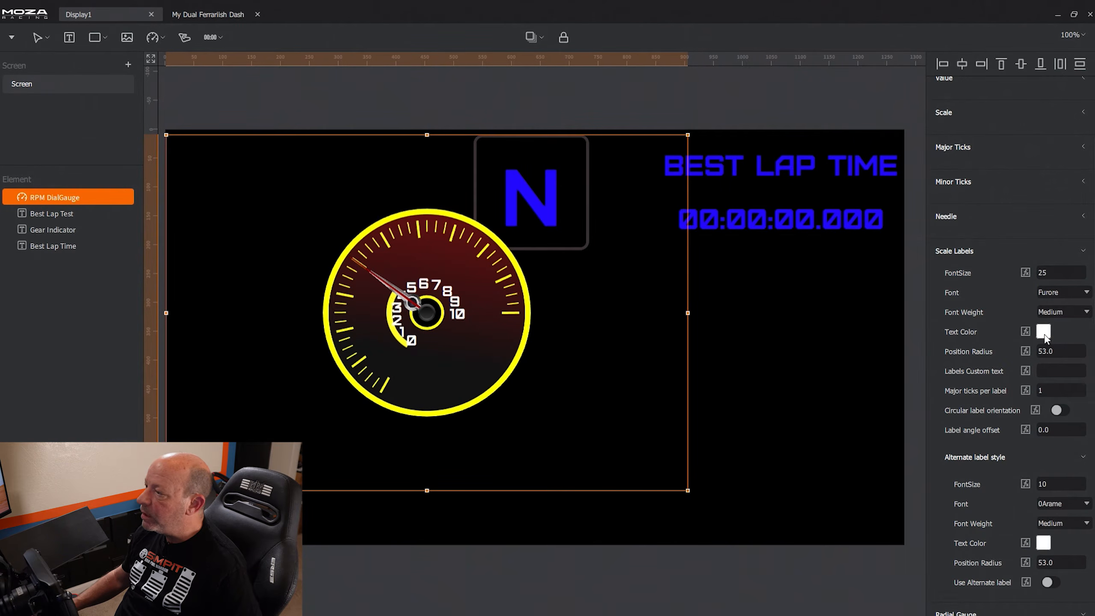
pyautogui.click(1048, 366)
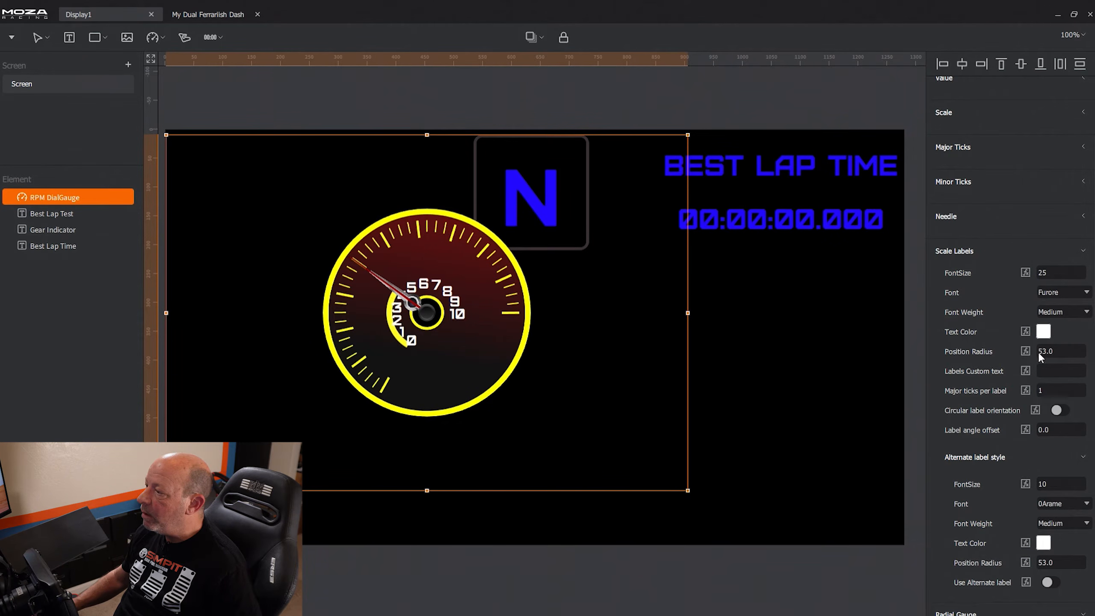
# Step: Try a position radius of 100 for the scale labels and settle on 115
pyautogui.doubleClick(1041, 351)
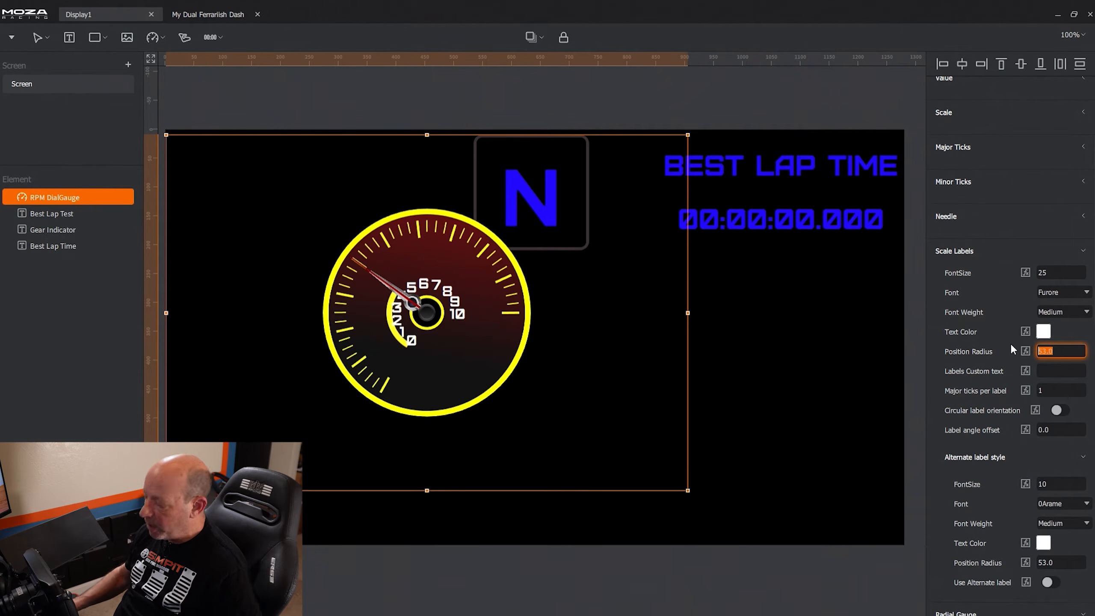
pyautogui.write('100')
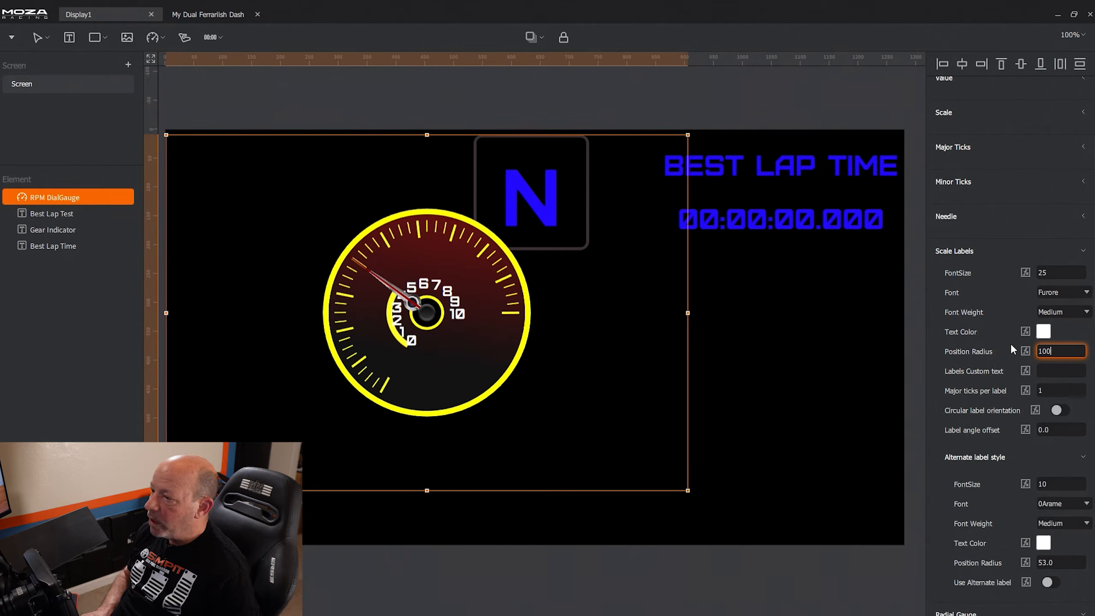
pyautogui.press('Return')
pyautogui.doubleClick(1059, 351)
pyautogui.write('115')
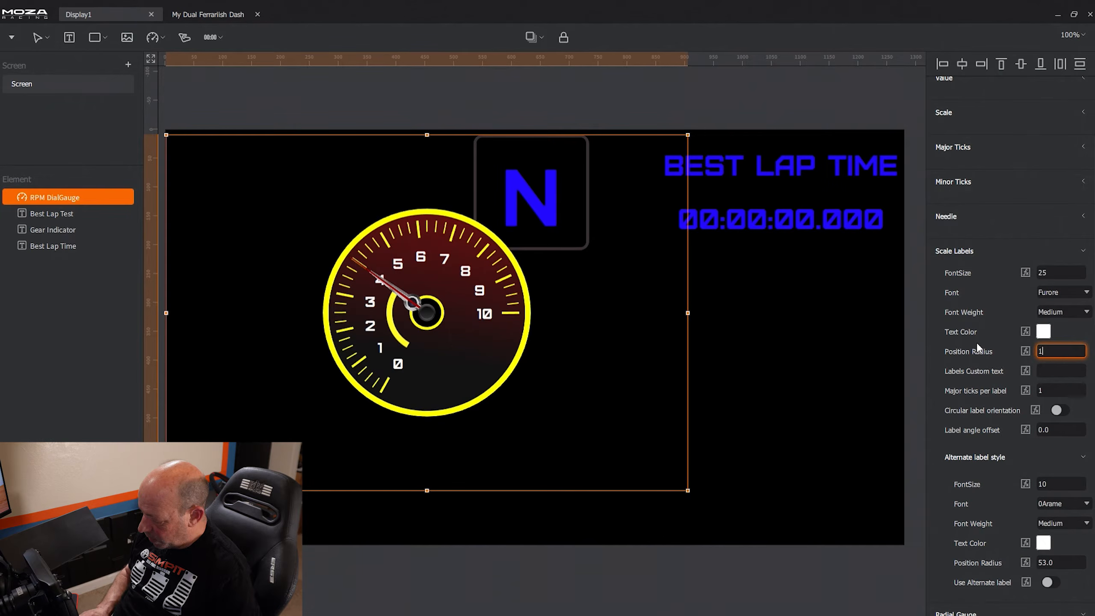
pyautogui.press('Return')
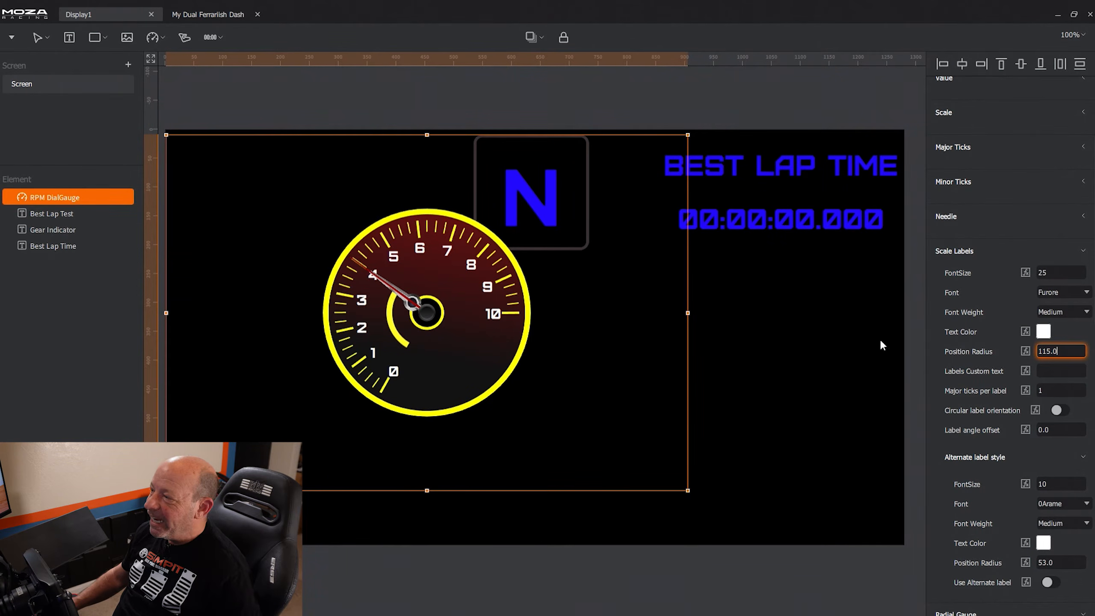
# Step: Set the scale labels' text color to yellow fdff00 and collapse the Scale Labels settings
pyautogui.click(1044, 332)
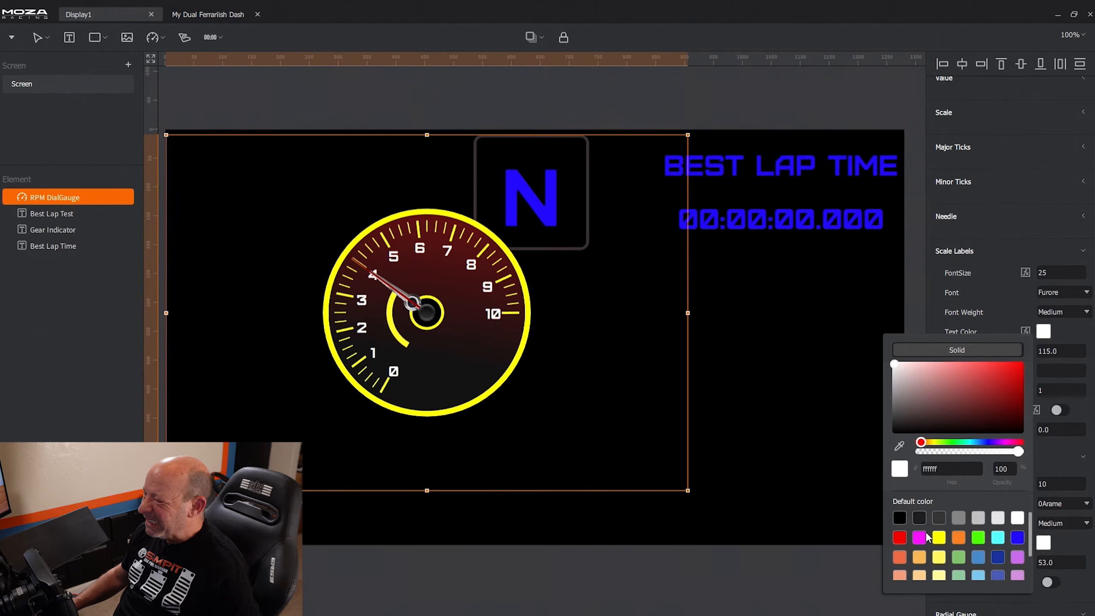
pyautogui.click(939, 537)
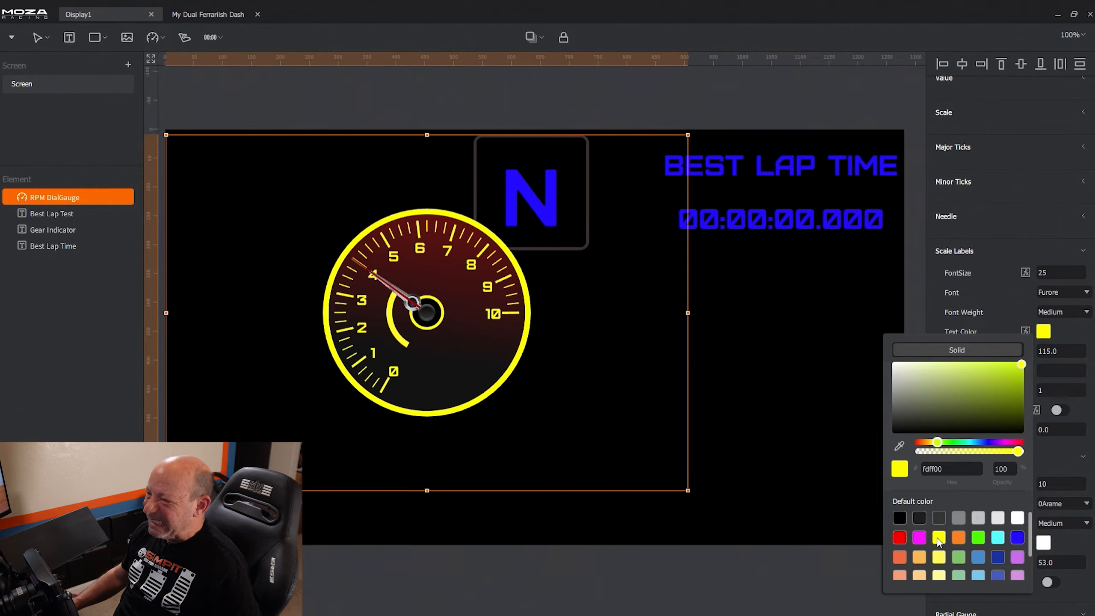
pyautogui.click(1094, 361)
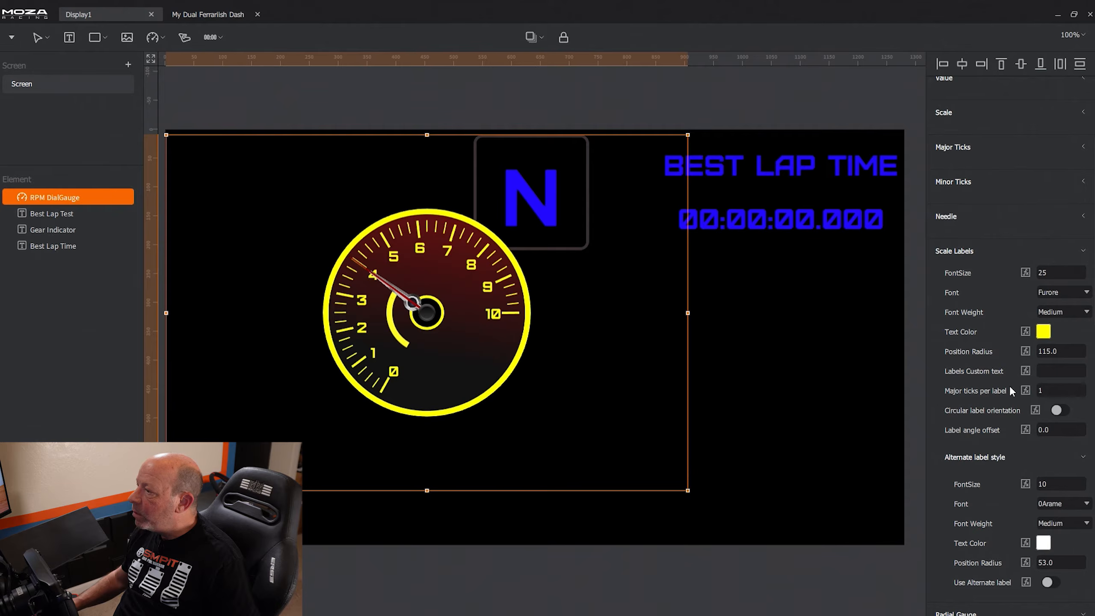
pyautogui.click(1084, 252)
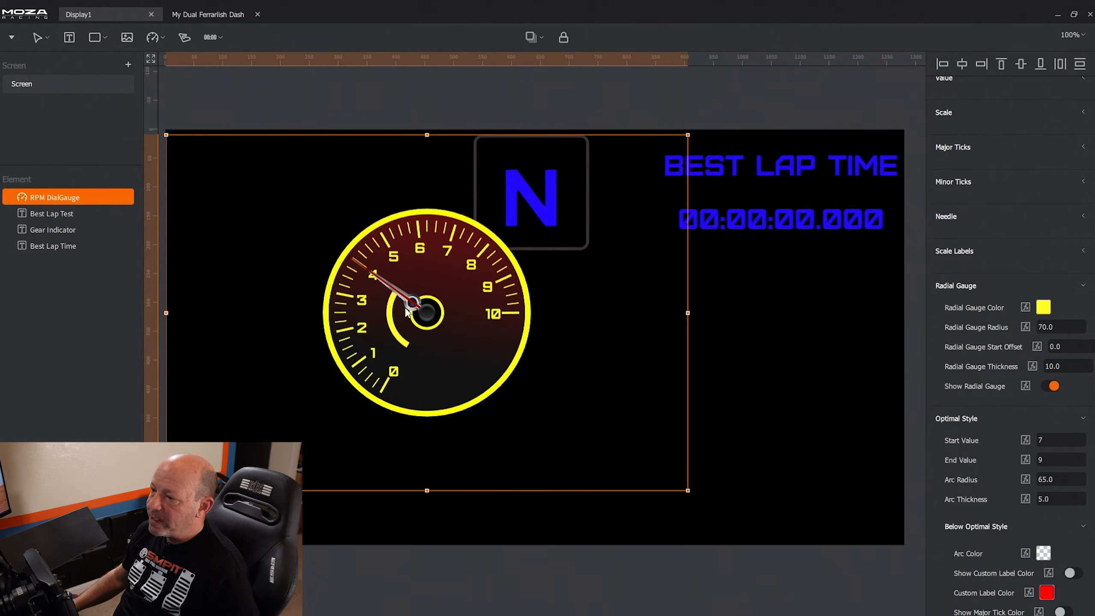
# Step: Try full transparency on the radial gauge color and settle on green 4bff00 at 100% opacity
pyautogui.click(1044, 307)
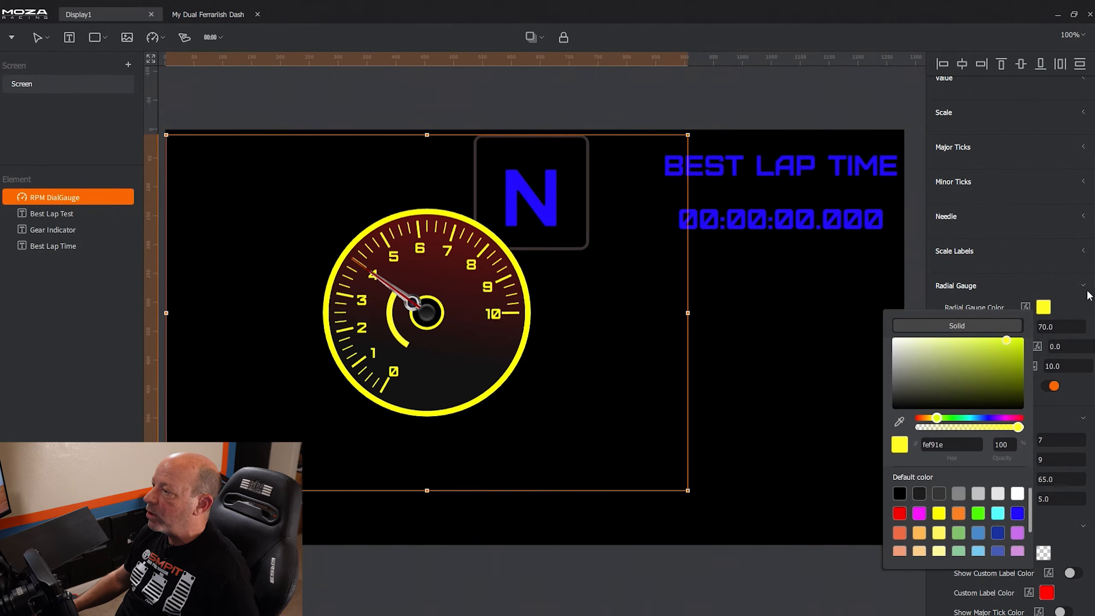
pyautogui.moveTo(1018, 427); pyautogui.dragTo(901, 422)
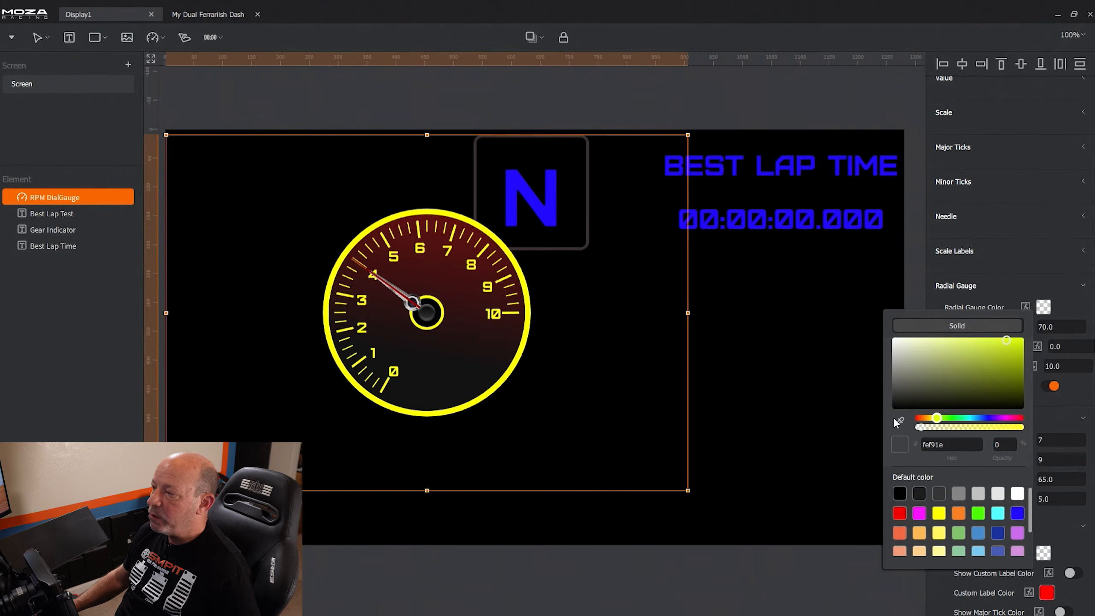
pyautogui.moveTo(920, 427); pyautogui.dragTo(1020, 427)
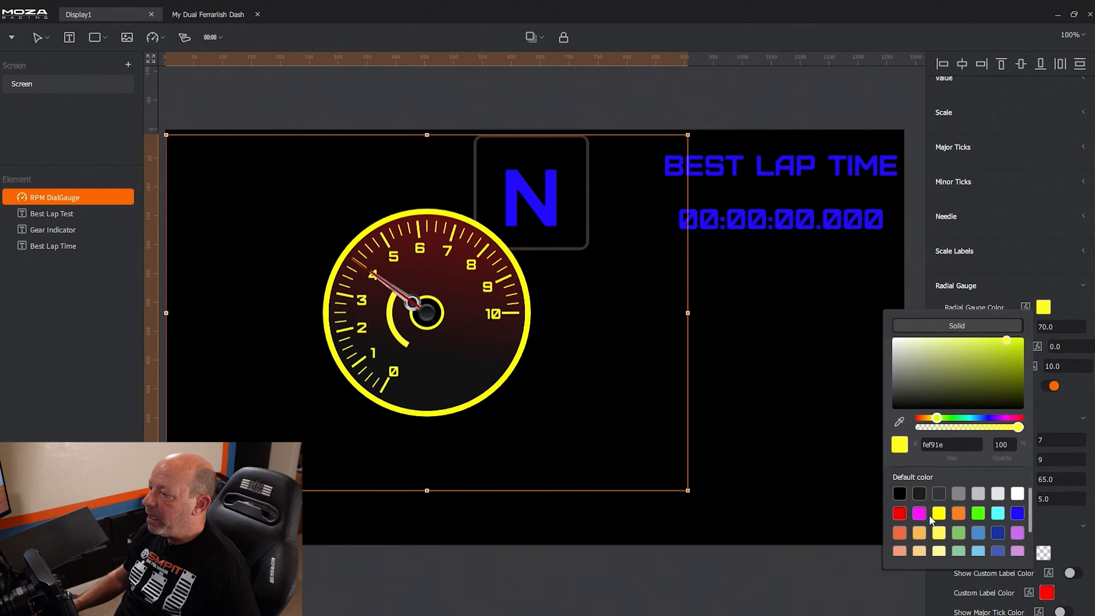
pyautogui.click(979, 515)
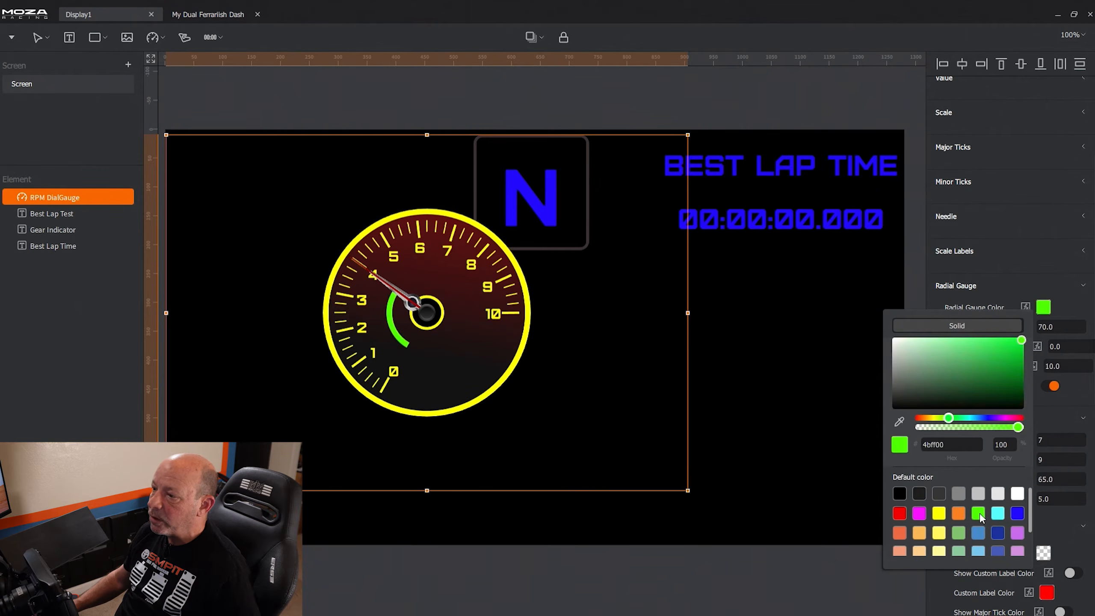
pyautogui.click(1063, 304)
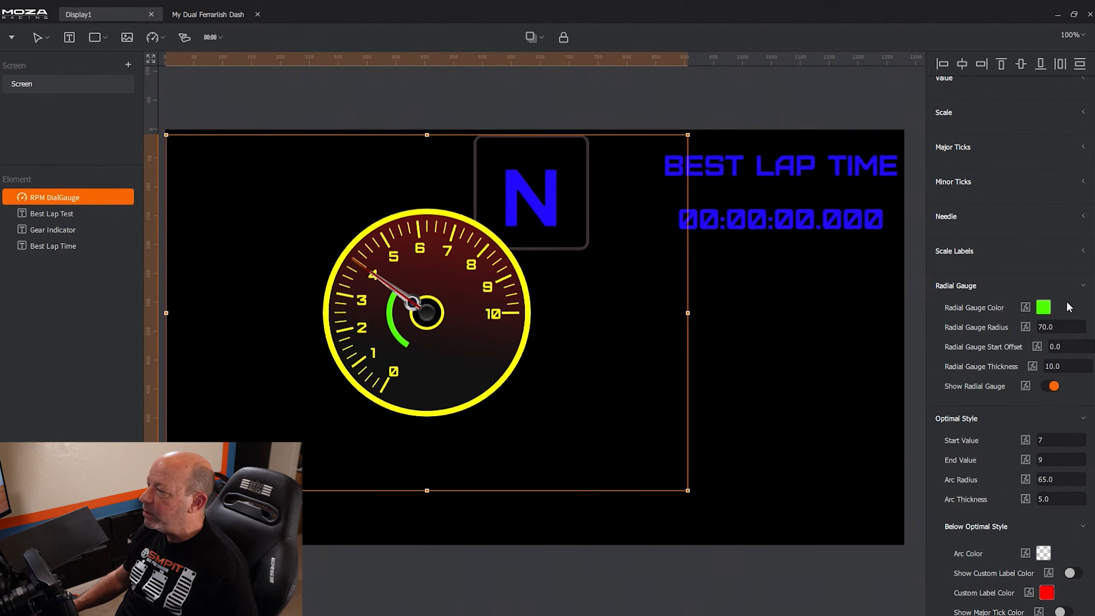
# Step: Try radii of 120 and 160 for the radial gauge
pyautogui.click(1063, 327)
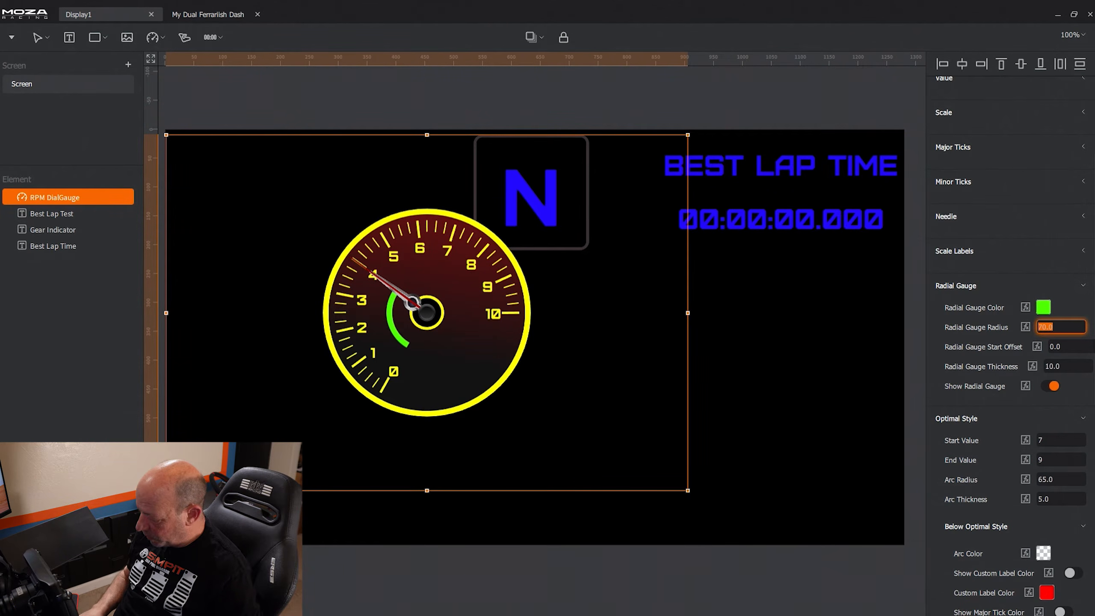
pyautogui.write('120')
pyautogui.press('Return')
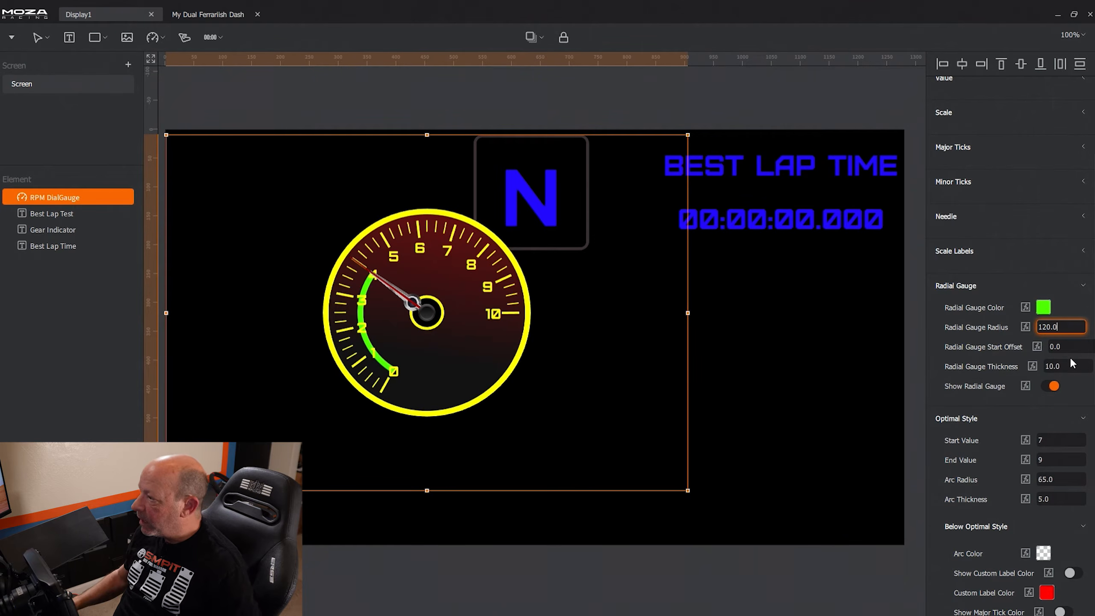
pyautogui.moveTo(1067, 323); pyautogui.dragTo(997, 326)
pyautogui.write('160')
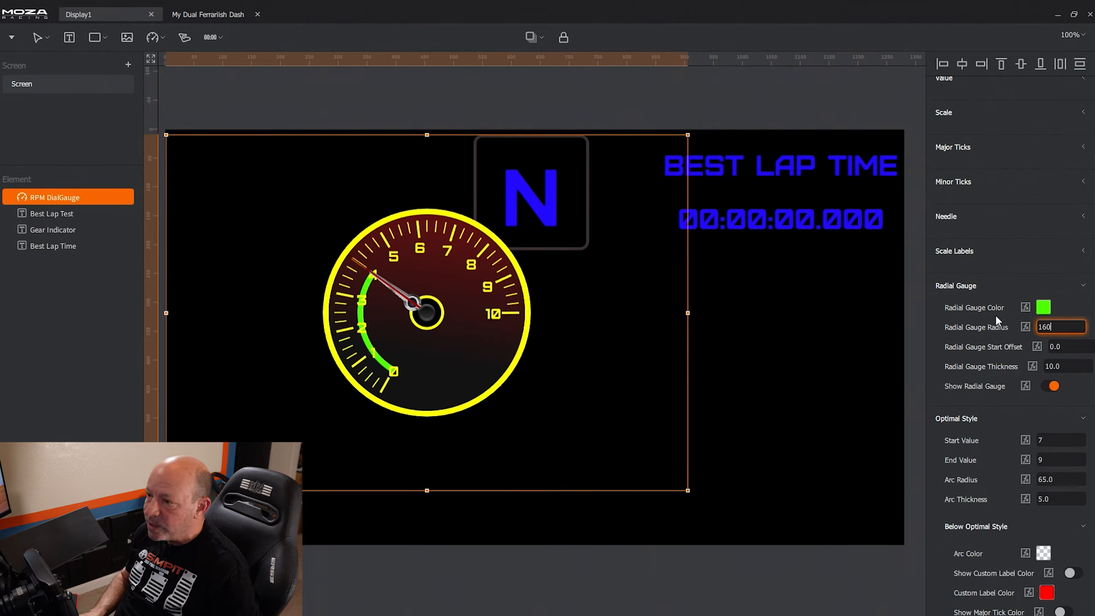
pyautogui.press('Return')
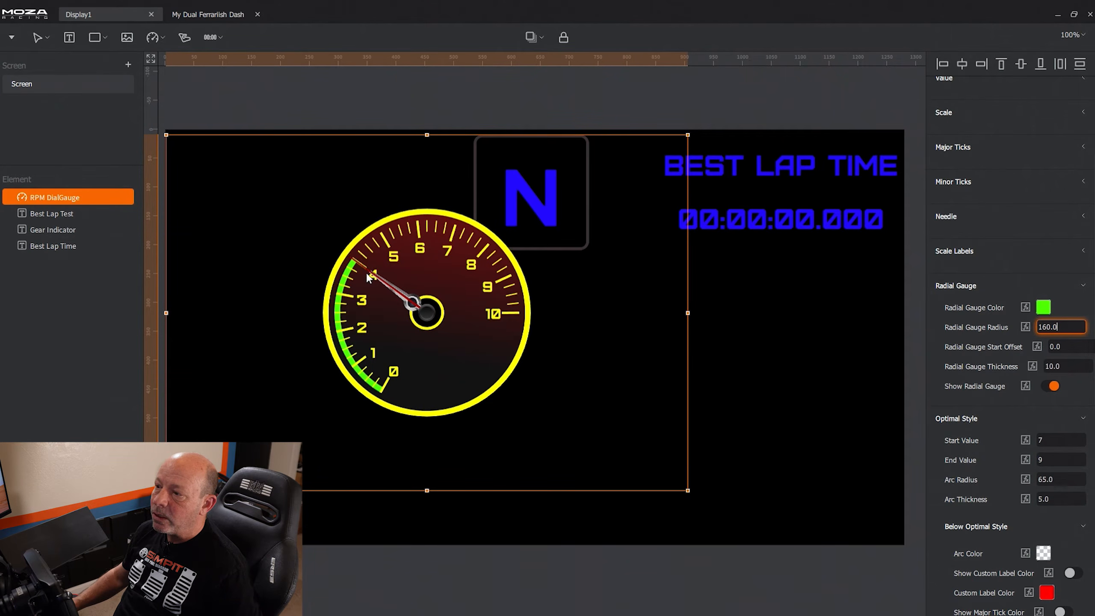
# Step: Set the radial gauge's radius to 140 and its thickness to 15, and collapse the Radial Gauge settings
pyautogui.moveTo(1069, 332); pyautogui.dragTo(1000, 323)
pyautogui.write('140')
pyautogui.press('Return')
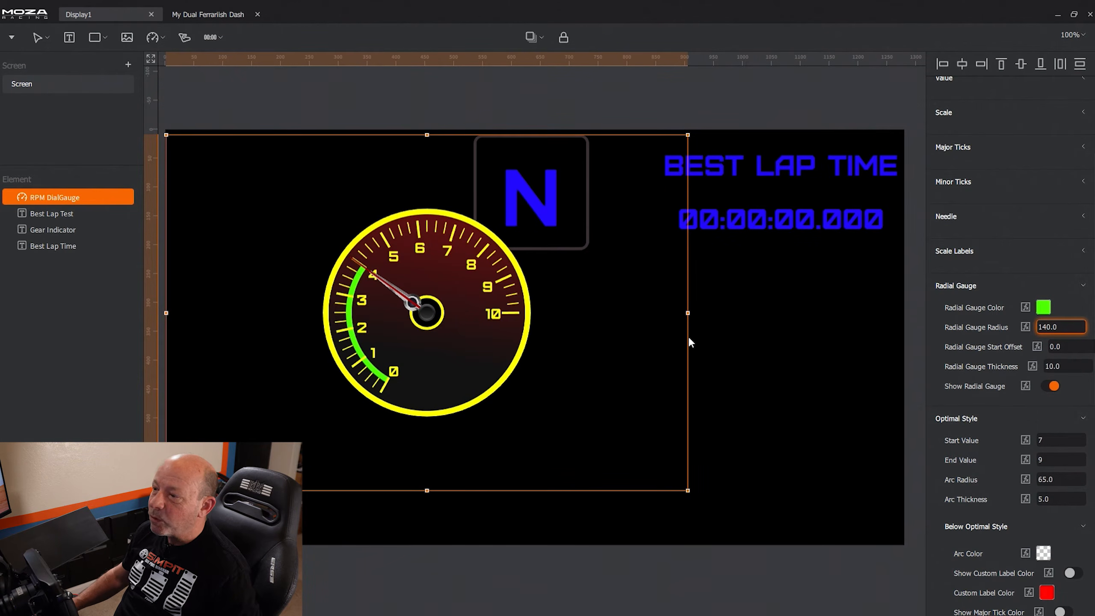
pyautogui.click(1076, 346)
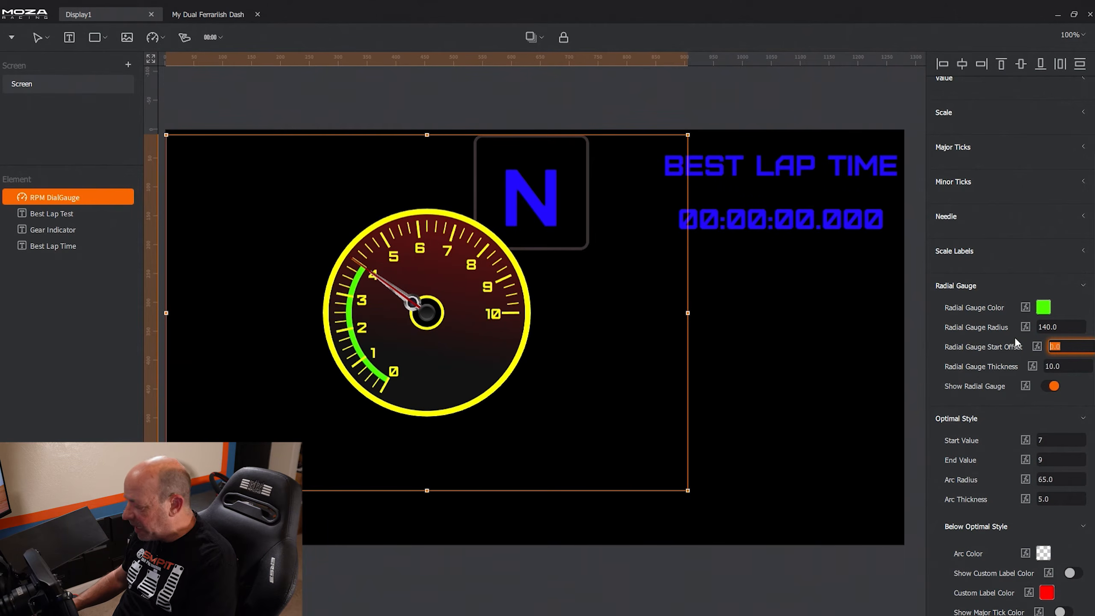
pyautogui.click(1071, 366)
pyautogui.write('15')
pyautogui.press('Return')
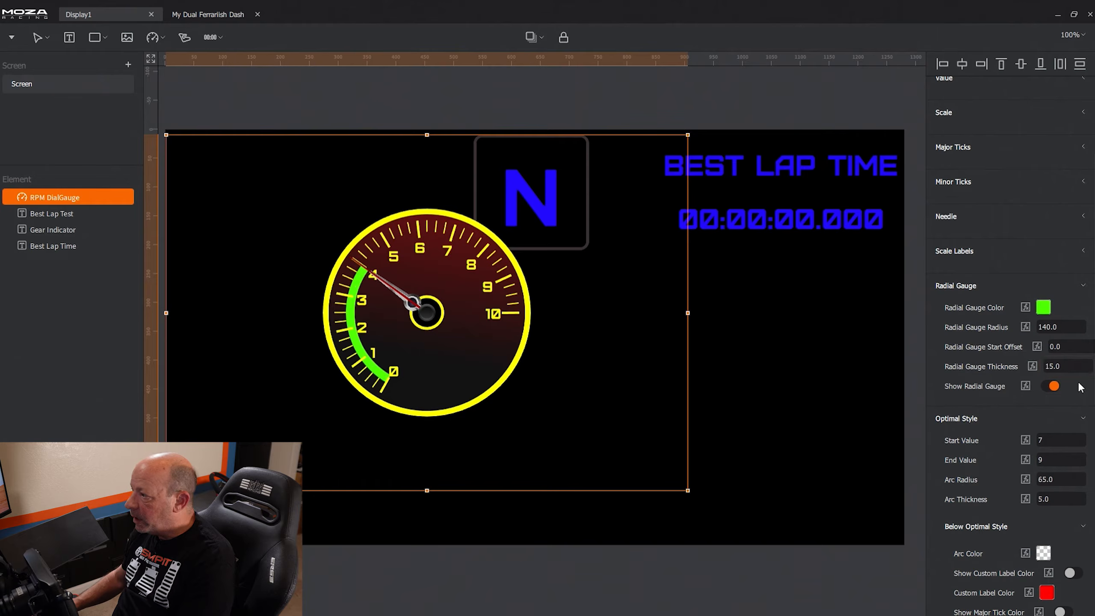
pyautogui.click(1084, 288)
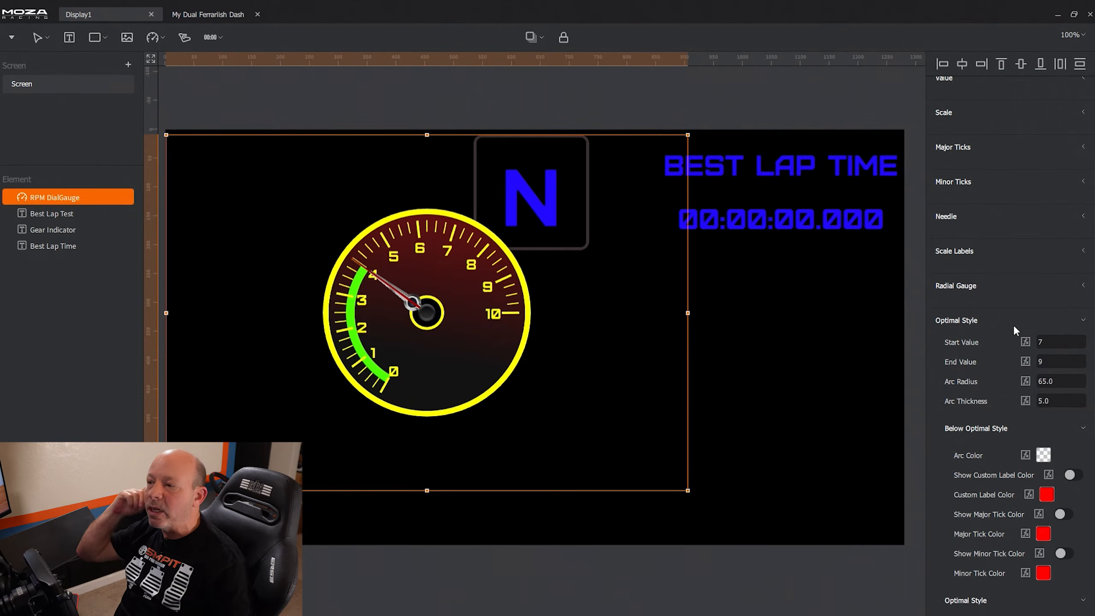
# Step: Set the end value of the RPM gauge's optimal range to 10
pyautogui.click(1054, 342)
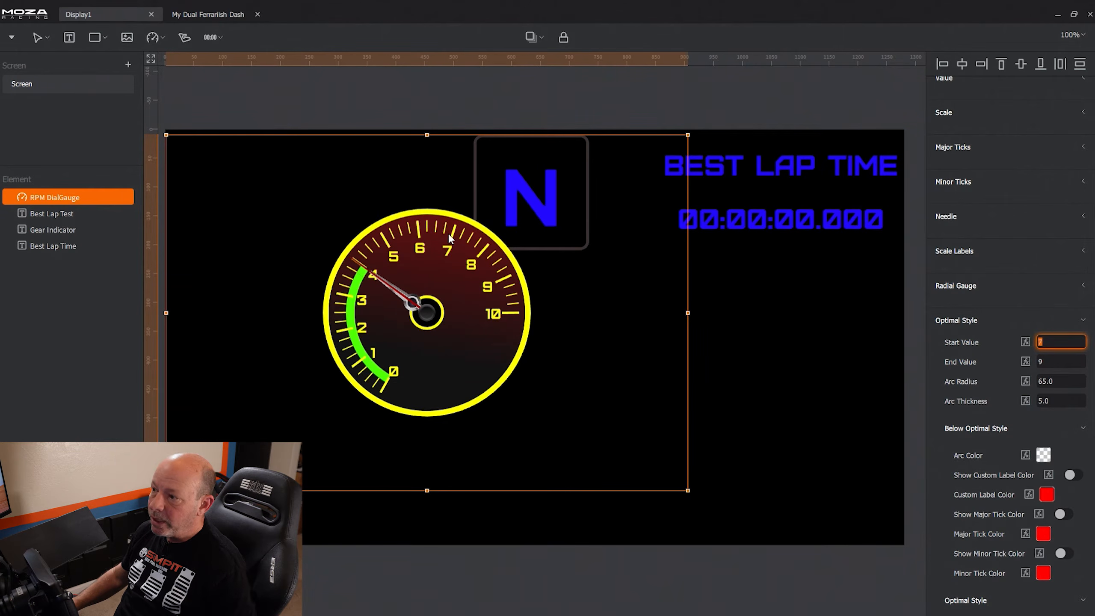
pyautogui.click(1051, 361)
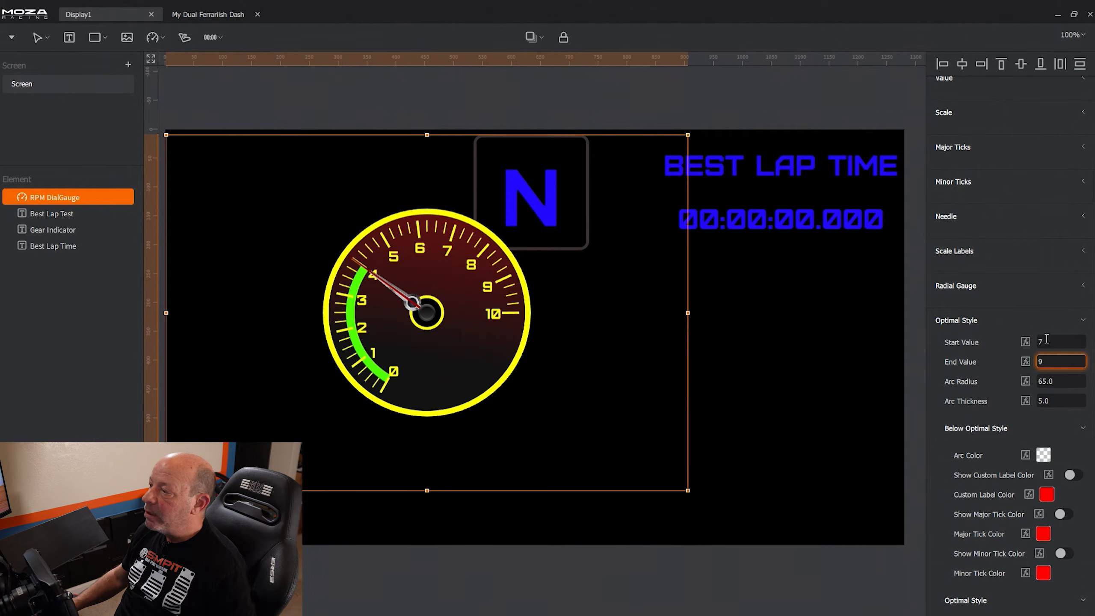
pyautogui.doubleClick(1051, 361)
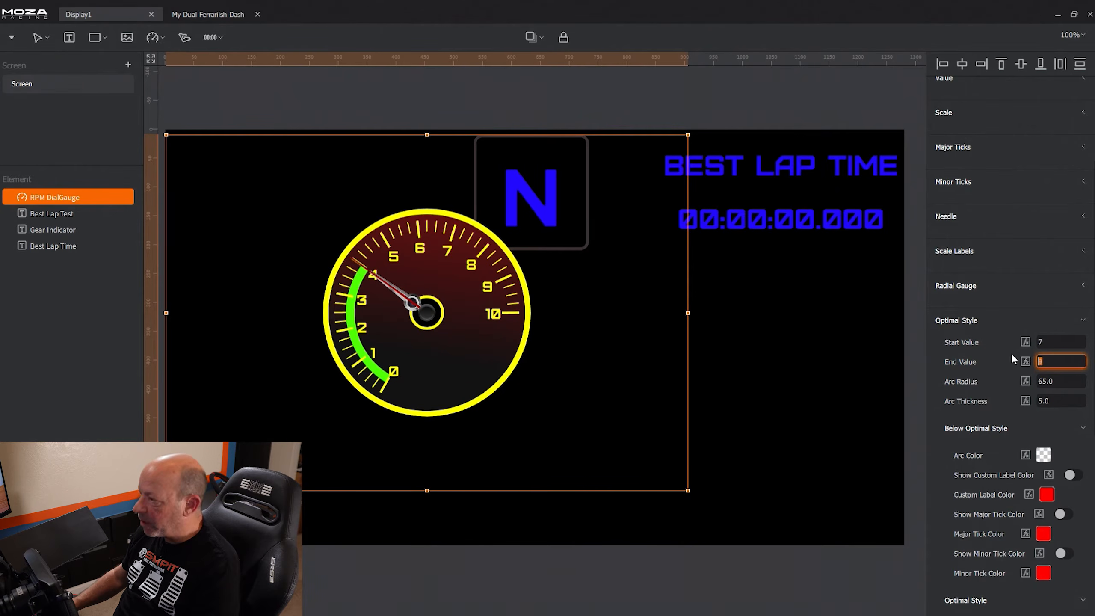
pyautogui.write('10')
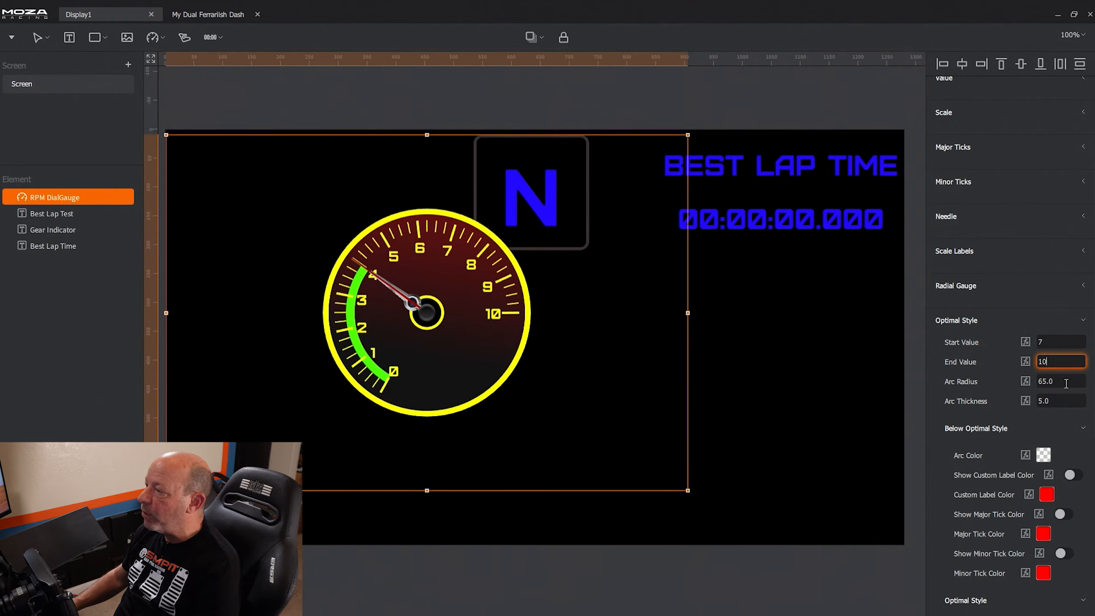
pyautogui.click(937, 388)
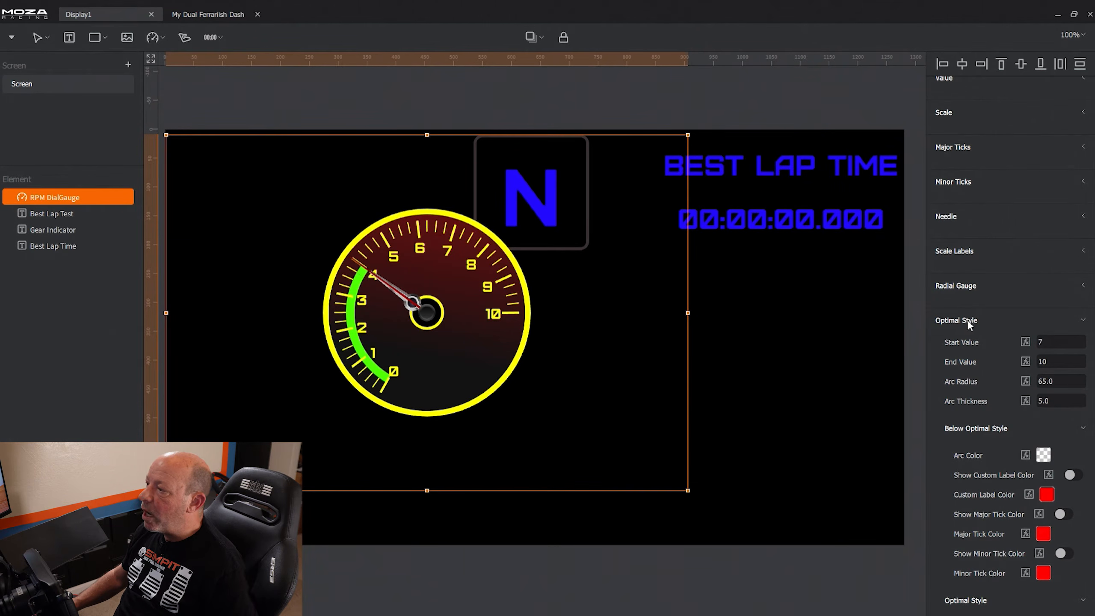
# Step: Set the arc color of the RPM gauge's Optimal Style to solid red
pyautogui.click(1041, 286)
pyautogui.scroll(-3, 1040, 269)
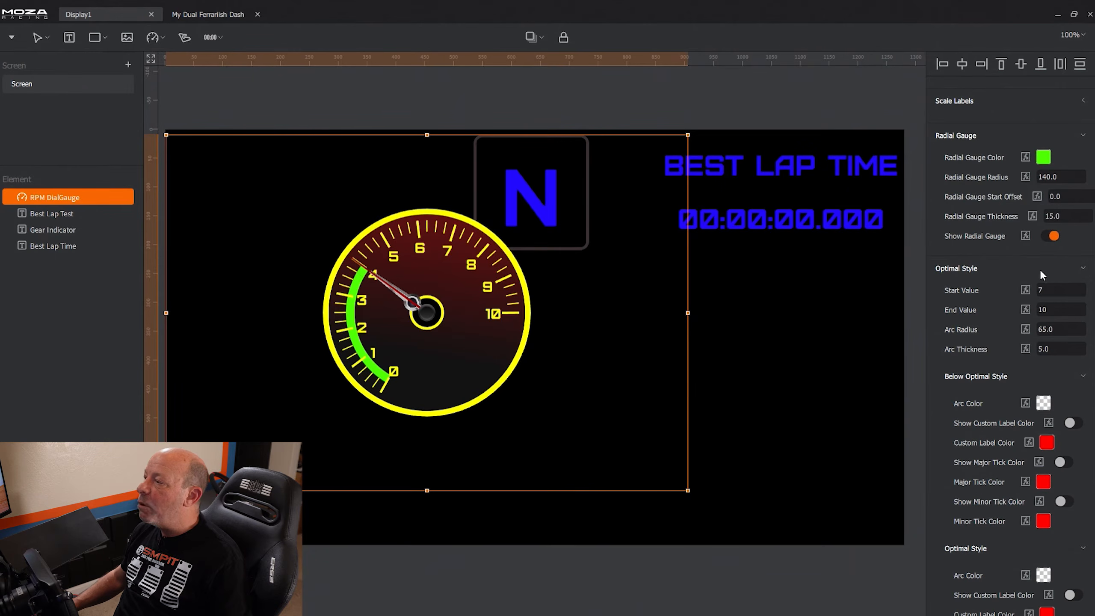
pyautogui.scroll(-3, 992, 505)
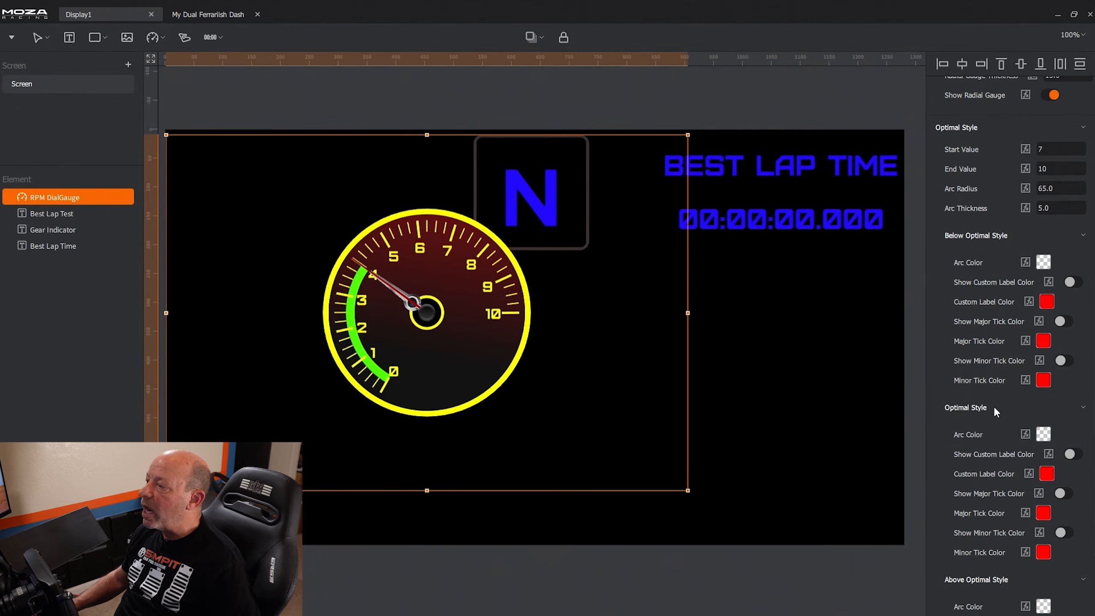
pyautogui.click(1044, 435)
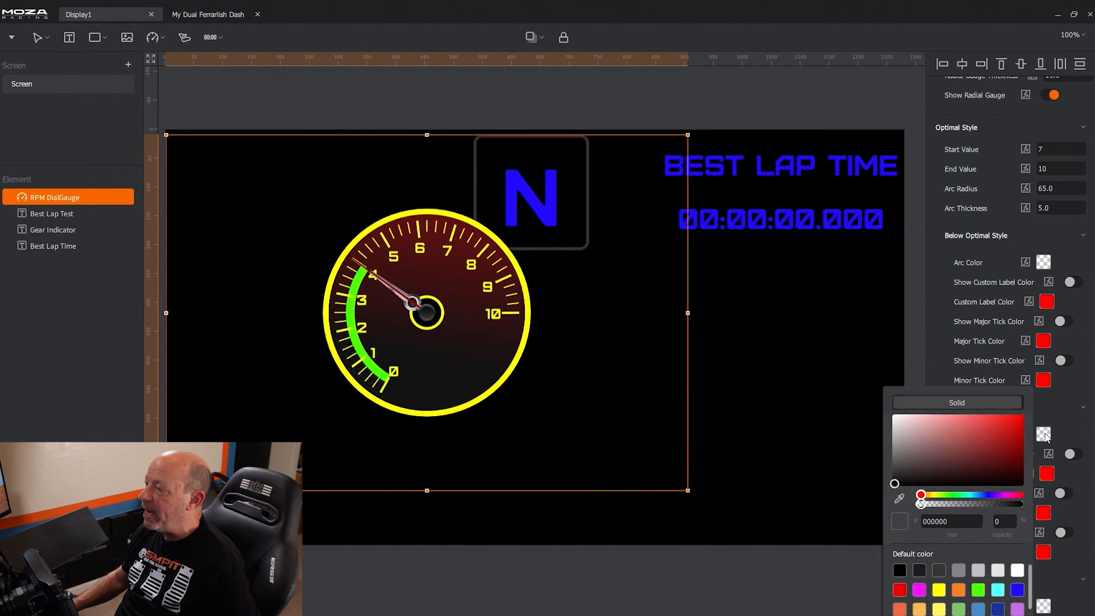
pyautogui.click(904, 591)
pyautogui.click(1072, 379)
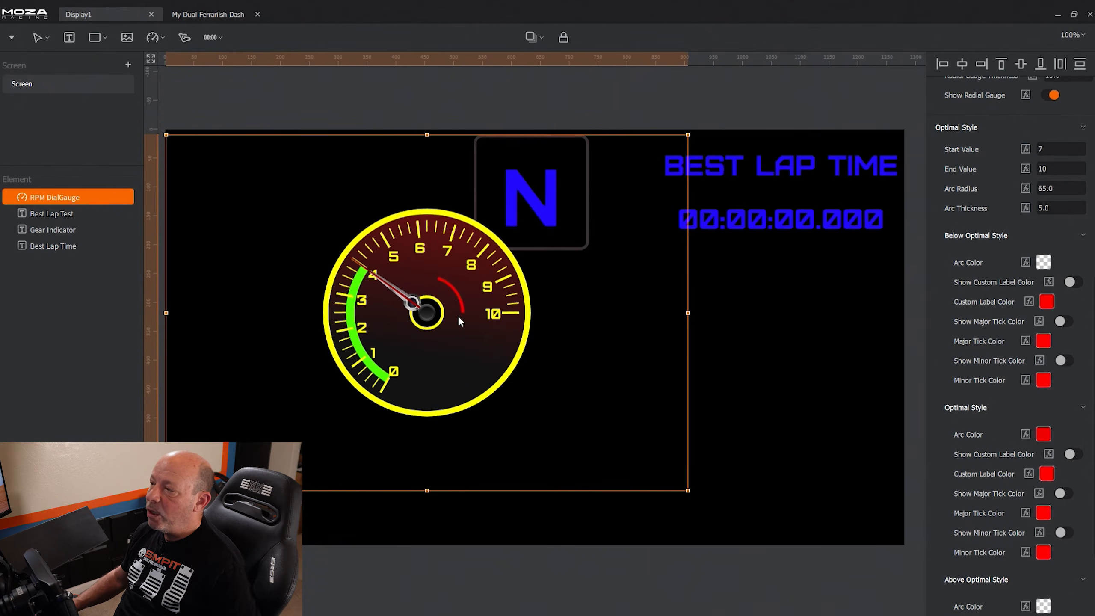
# Step: Try an arc radius of 140 for the RPM gauge's optimal range
pyautogui.scroll(3, 1053, 336)
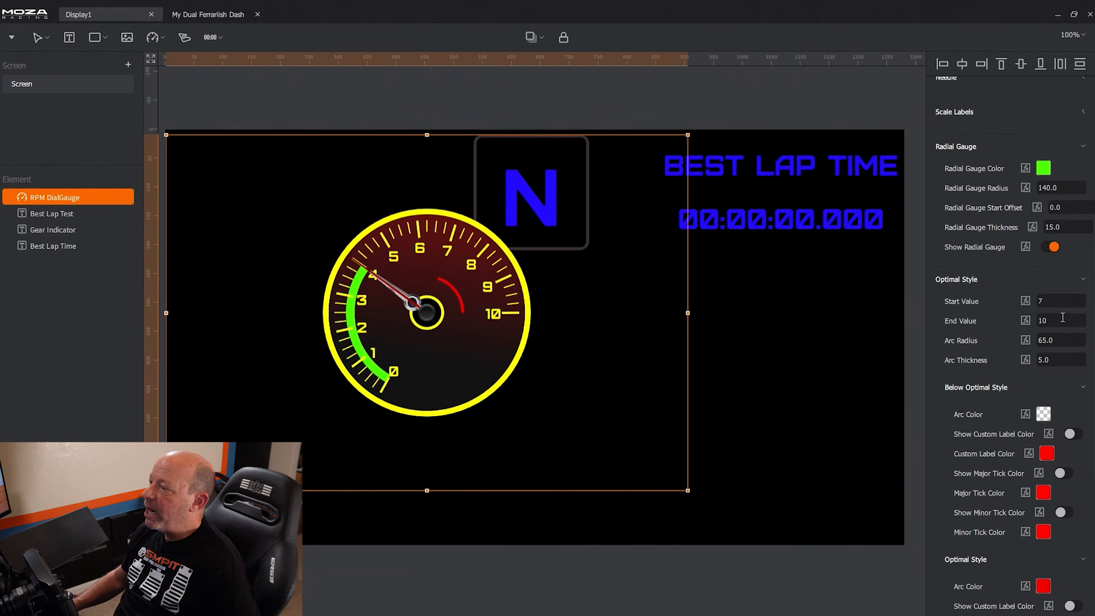
pyautogui.click(1062, 341)
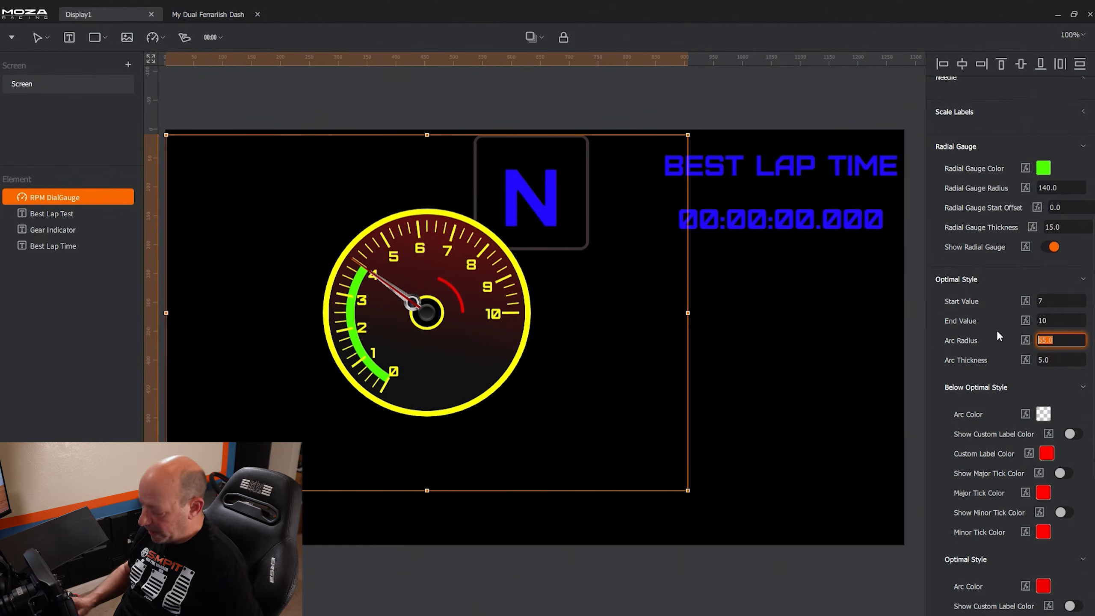
pyautogui.write('140')
pyautogui.press('Return')
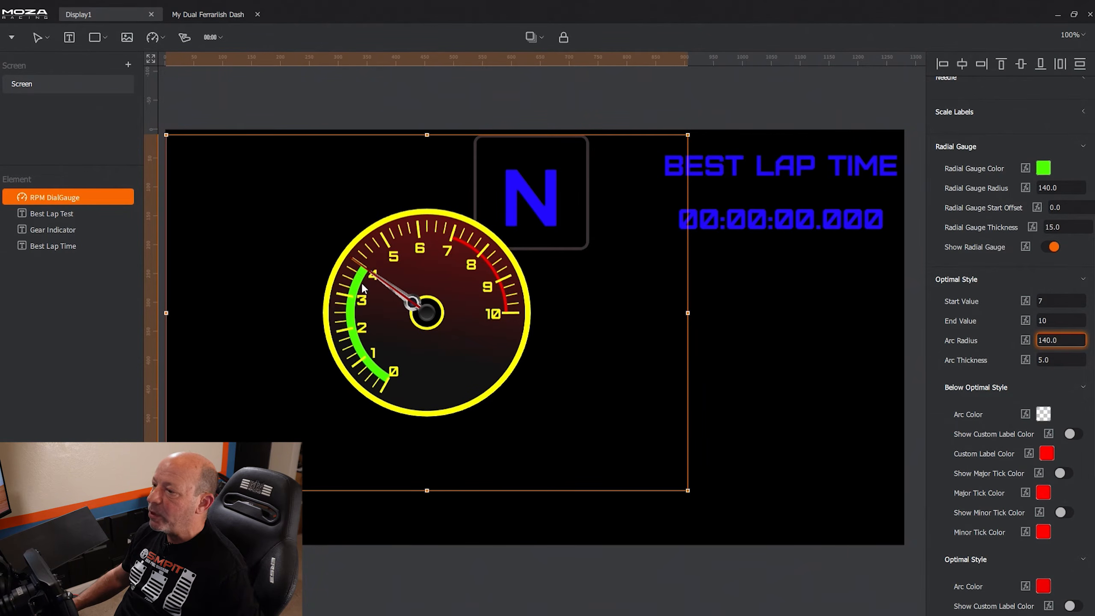
# Step: Set the optimal range's arc radius to 160 and arc thickness to 15, and collapse the Optimal Style settings
pyautogui.doubleClick(1067, 343)
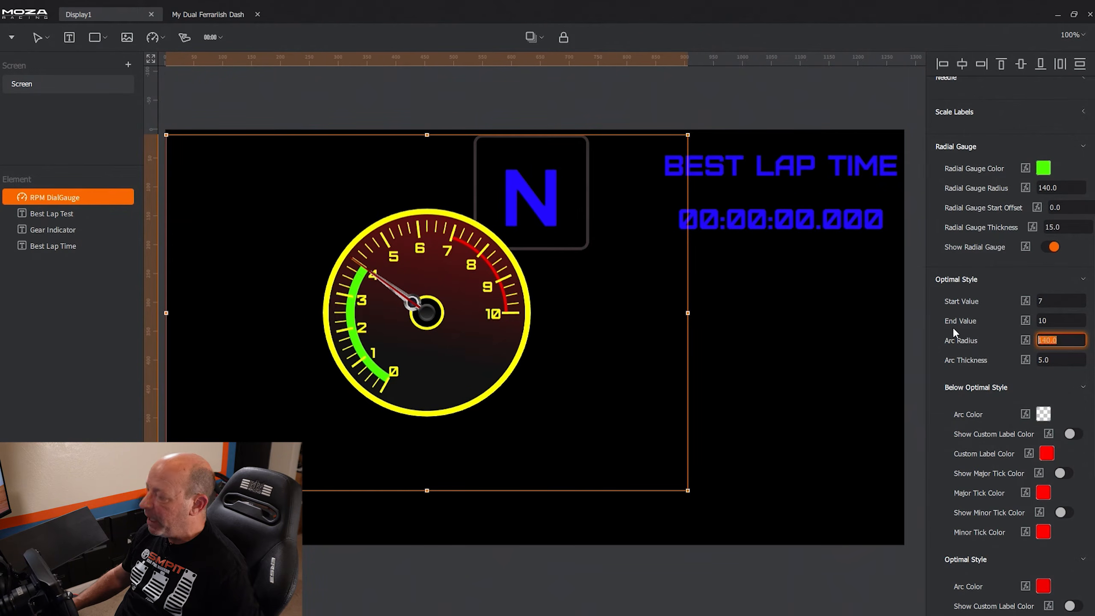
pyautogui.write('160.0')
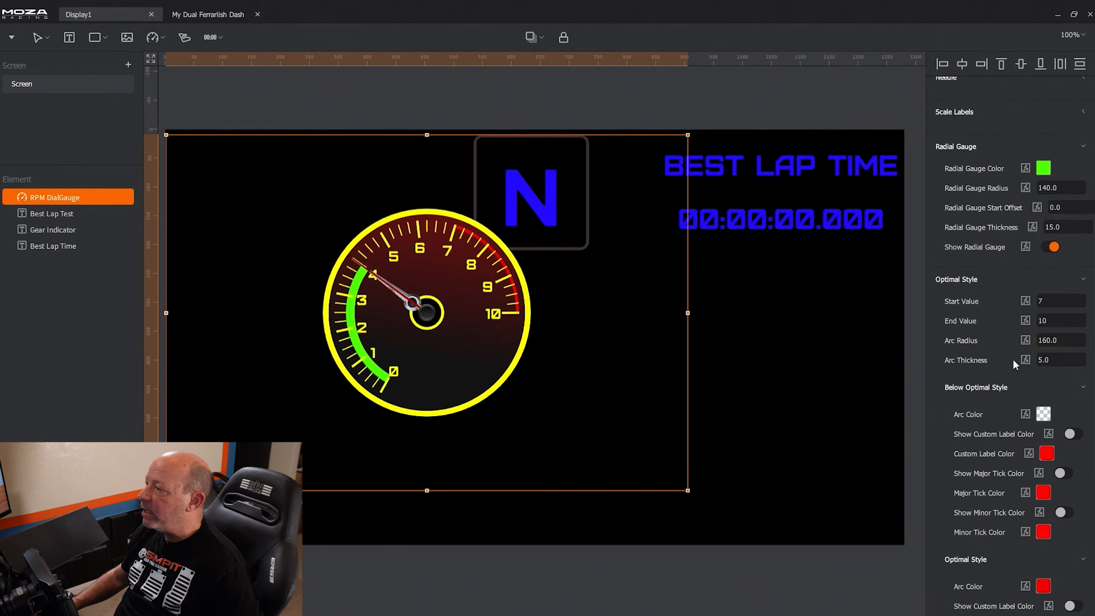
pyautogui.doubleClick(1071, 360)
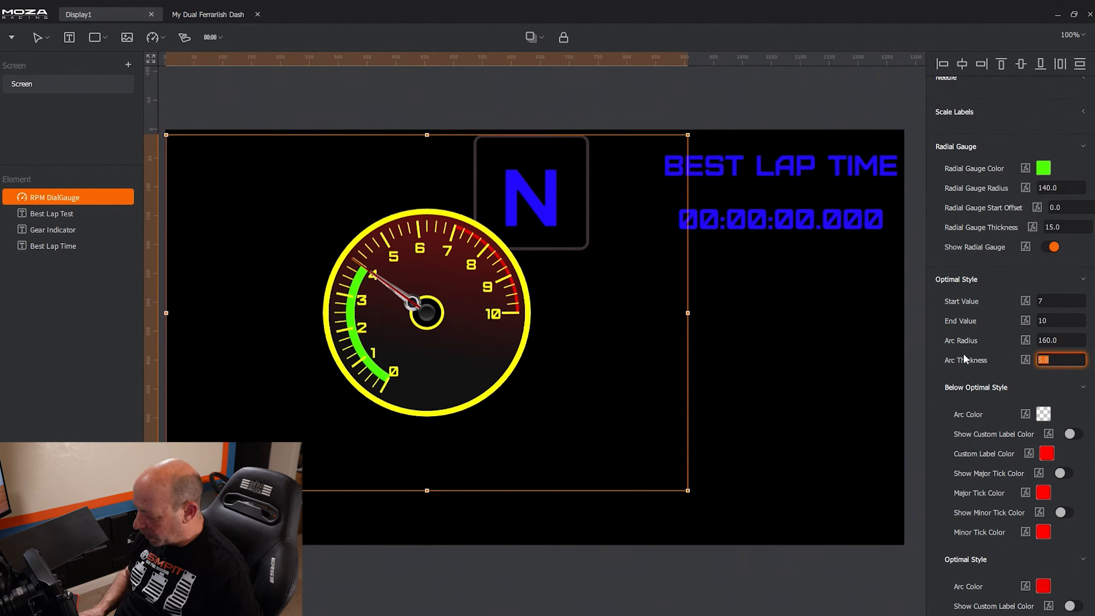
pyautogui.write('15.0')
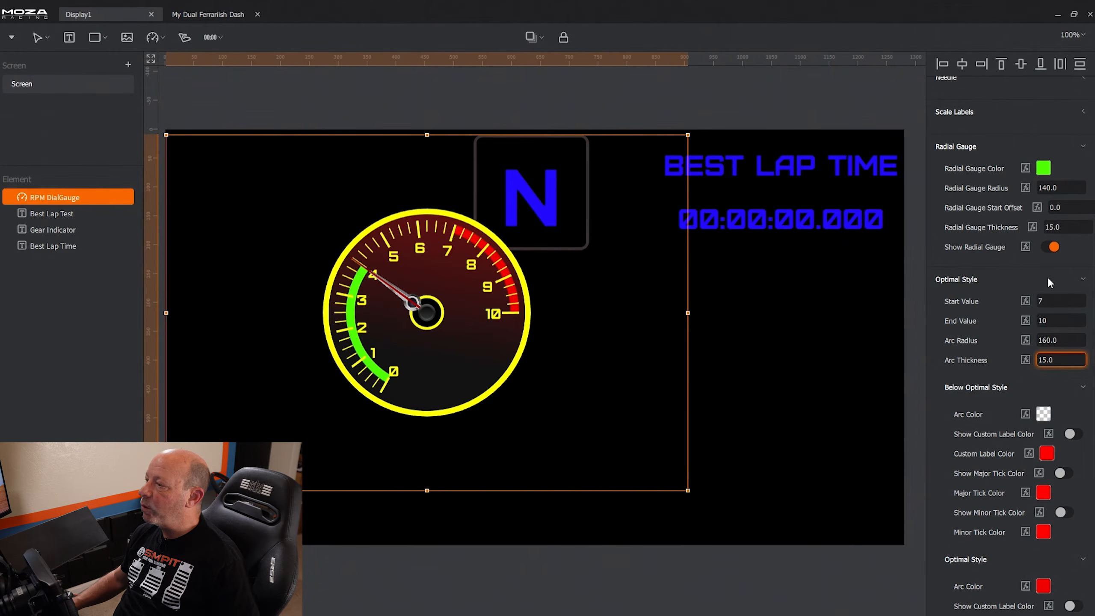
pyautogui.click(1084, 281)
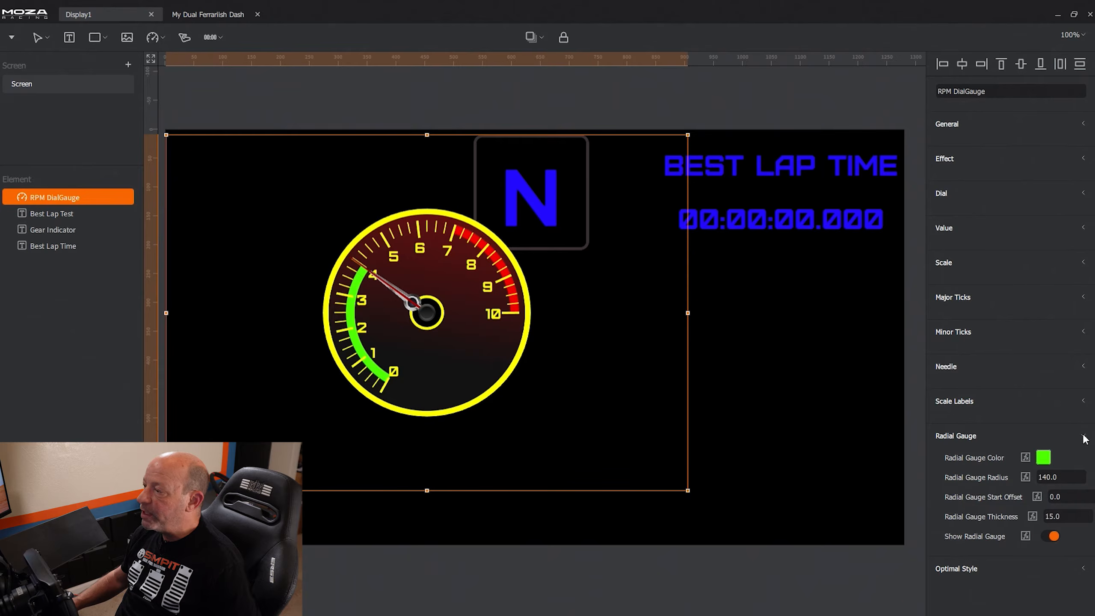
# Step: Make the radial gauge color fully transparent and move the dial gauge down and to the left on the canvas, away from the gear indicator
pyautogui.click(1081, 438)
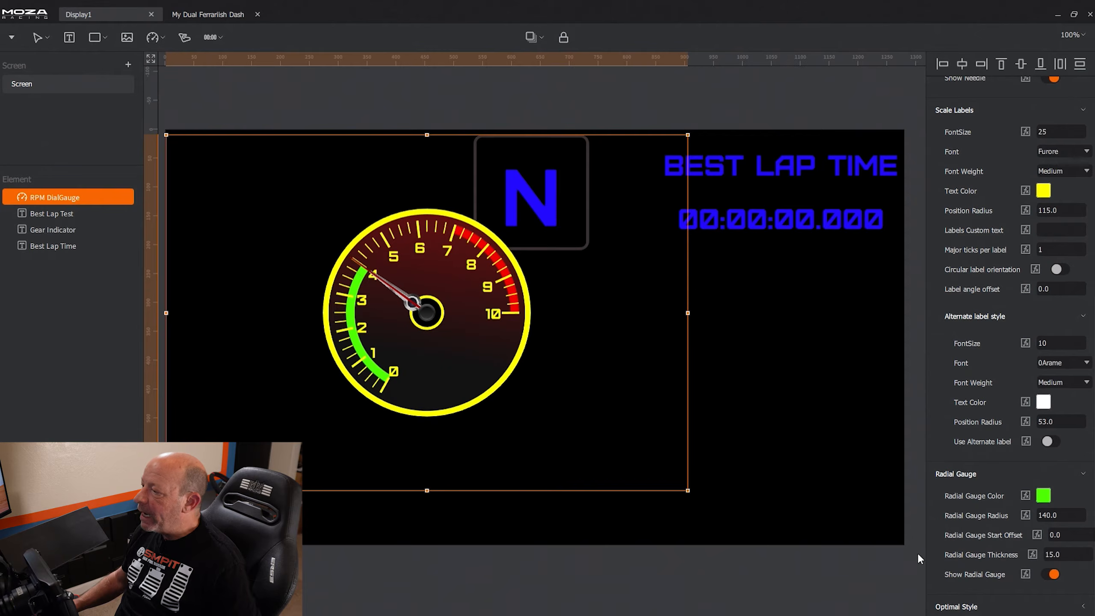
pyautogui.click(1043, 504)
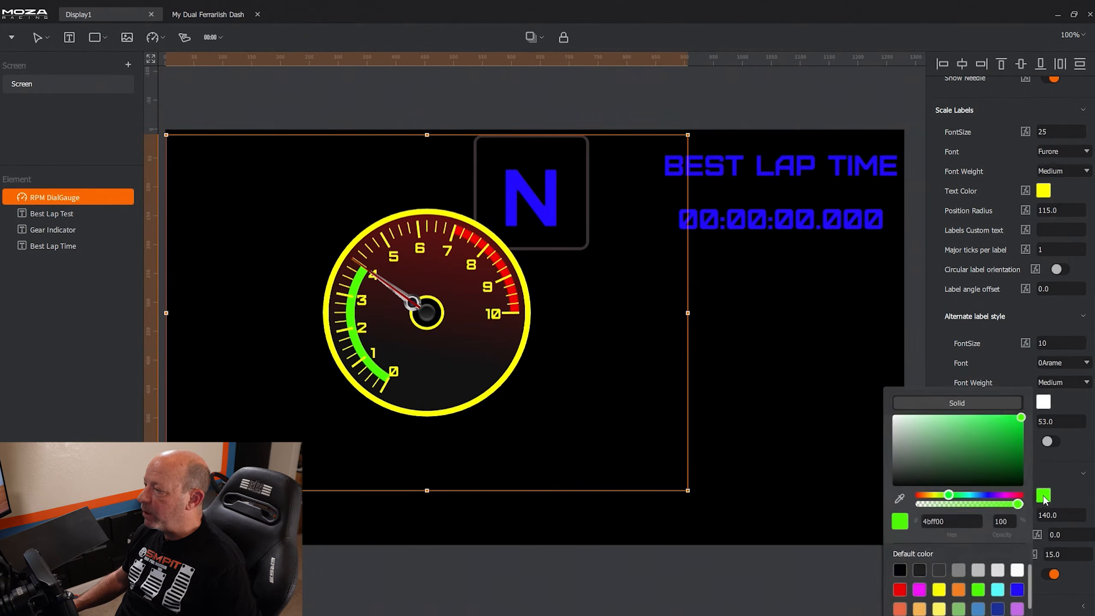
pyautogui.moveTo(1020, 504); pyautogui.dragTo(920, 508)
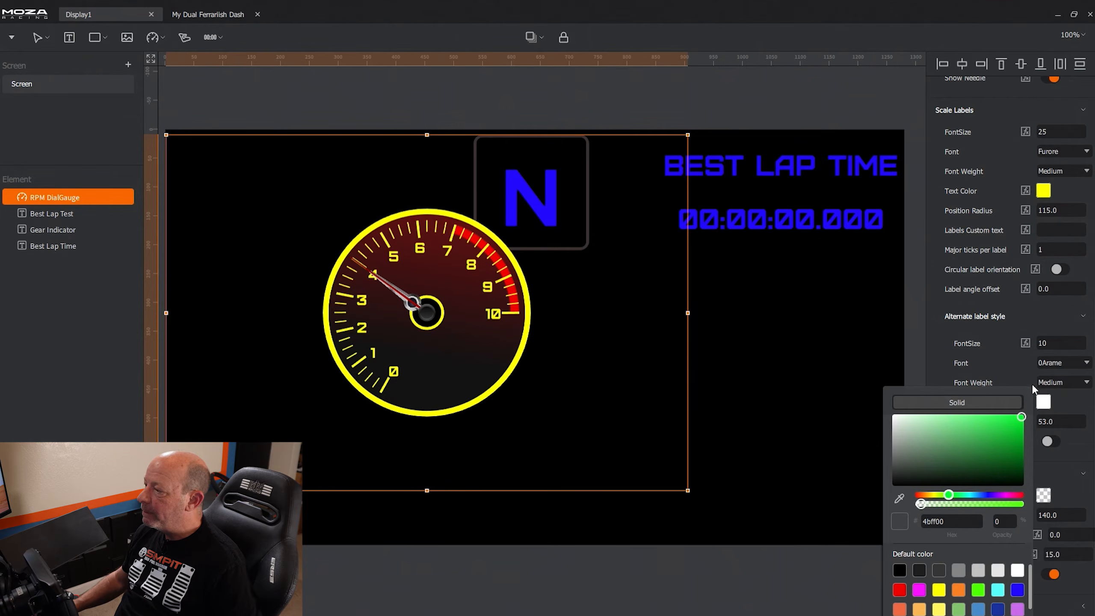
pyautogui.click(1081, 416)
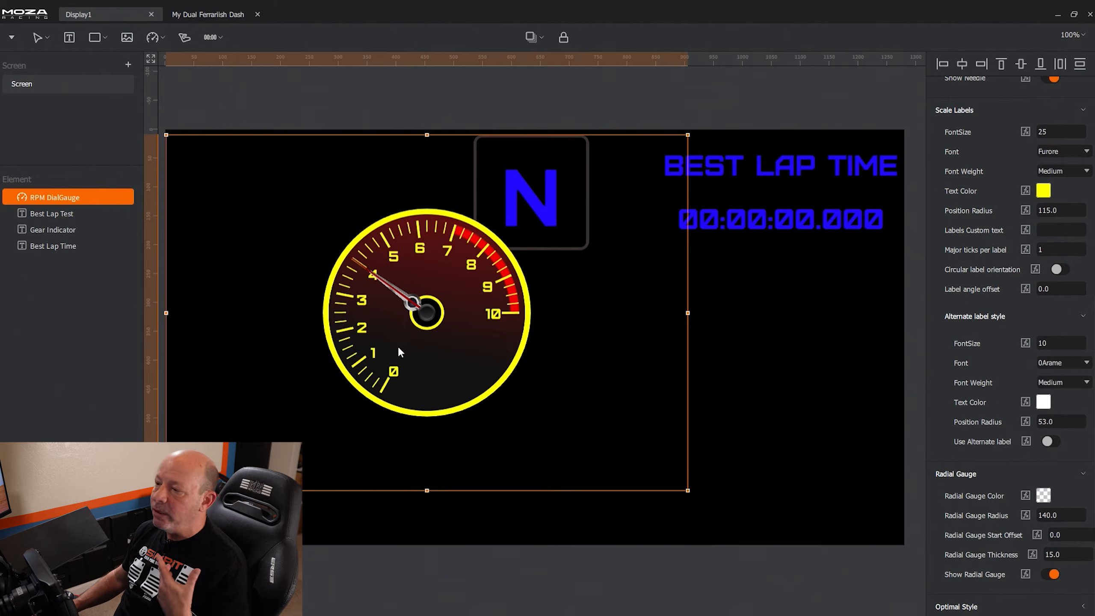
pyautogui.moveTo(498, 344); pyautogui.dragTo(429, 375)
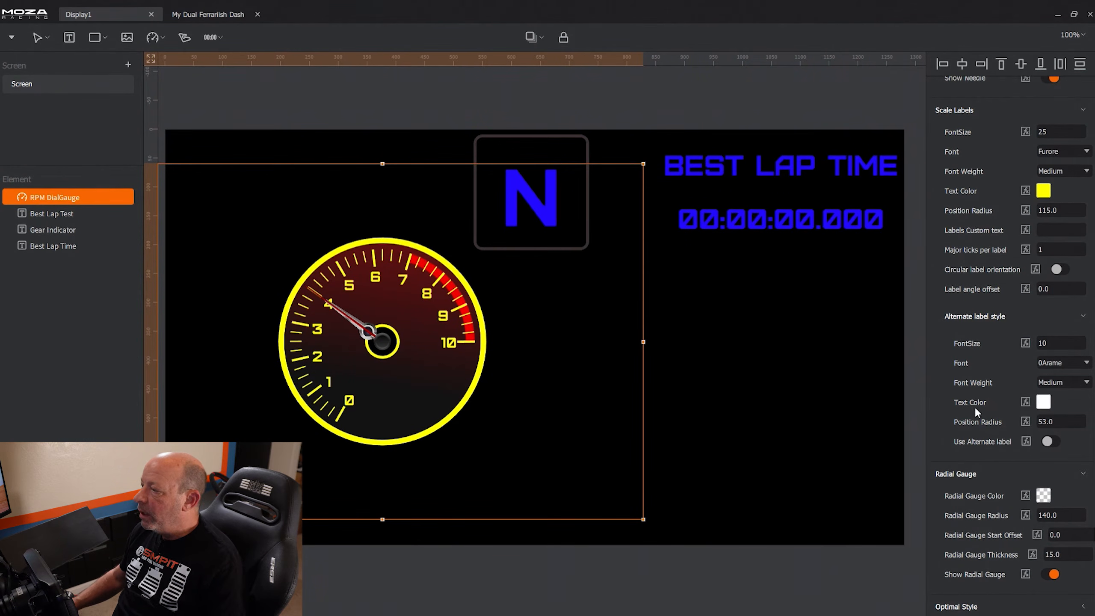
# Step: Set the dial gauge's maximum value to 140
pyautogui.click(162, 37)
pyautogui.scroll(5, 1011, 341)
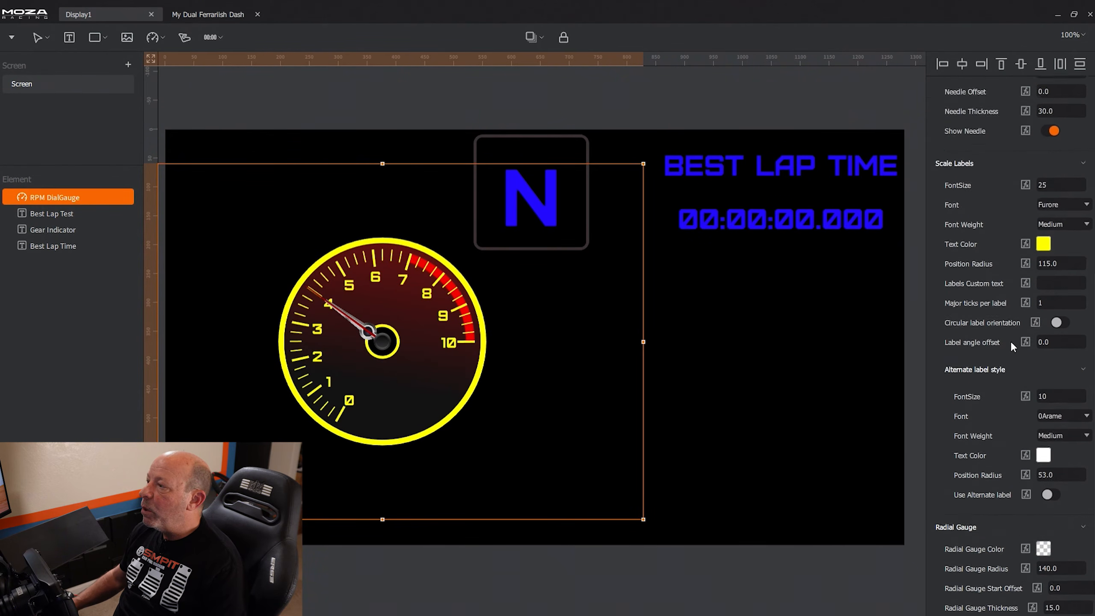
pyautogui.scroll(3, 1009, 339)
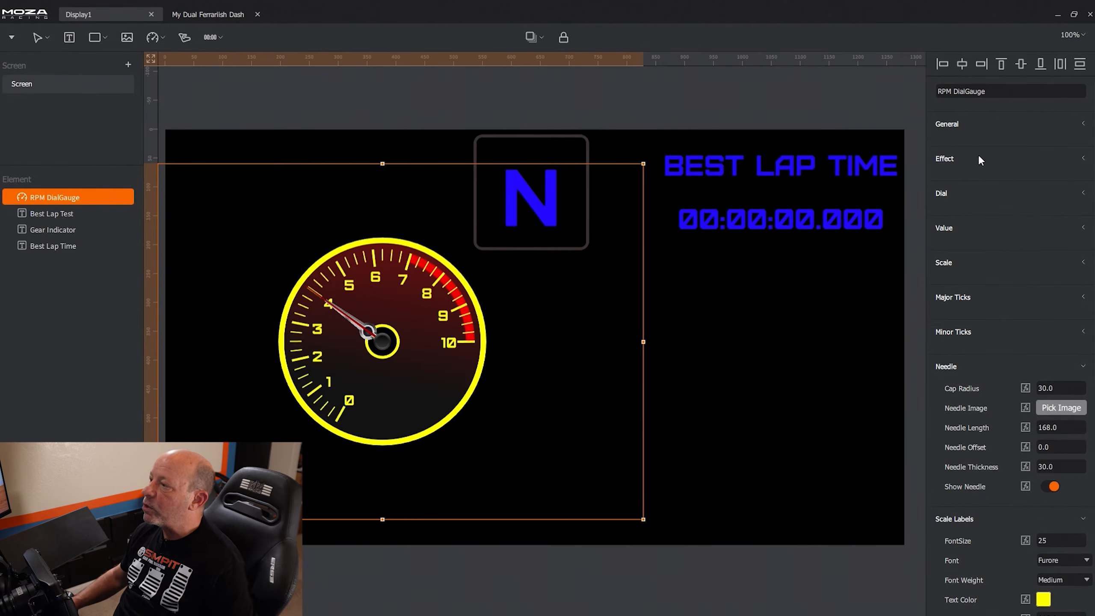
pyautogui.click(1084, 194)
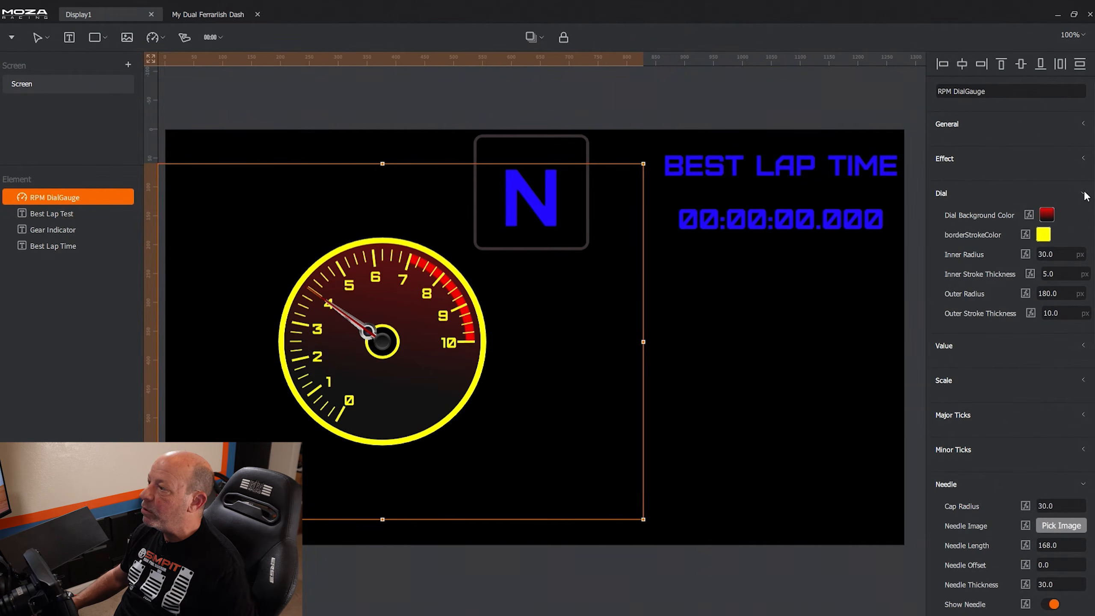
pyautogui.click(1084, 195)
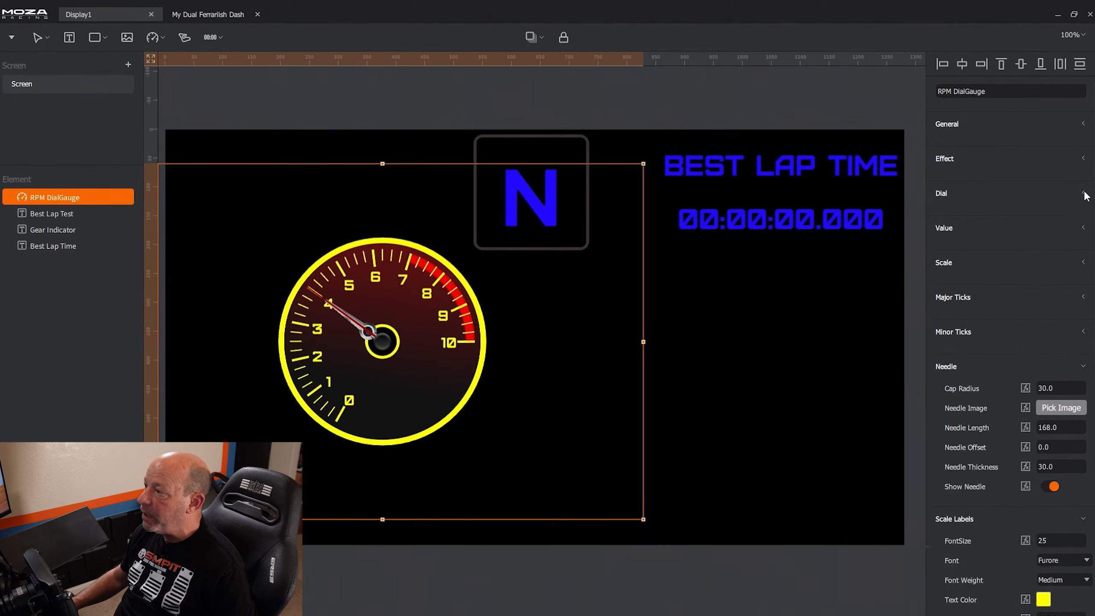
pyautogui.click(1084, 229)
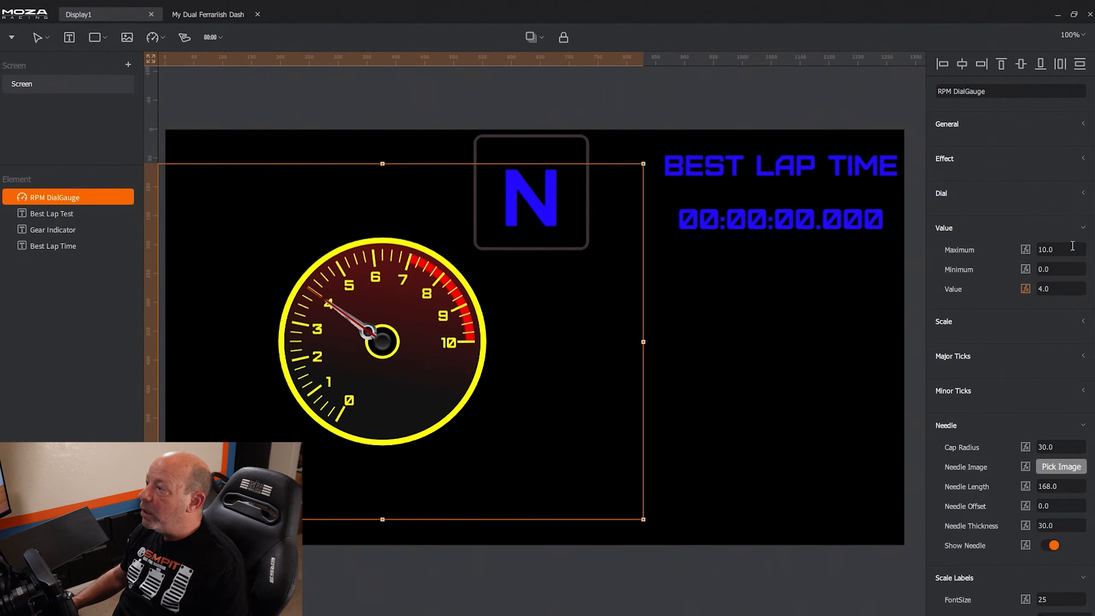
pyautogui.click(1071, 250)
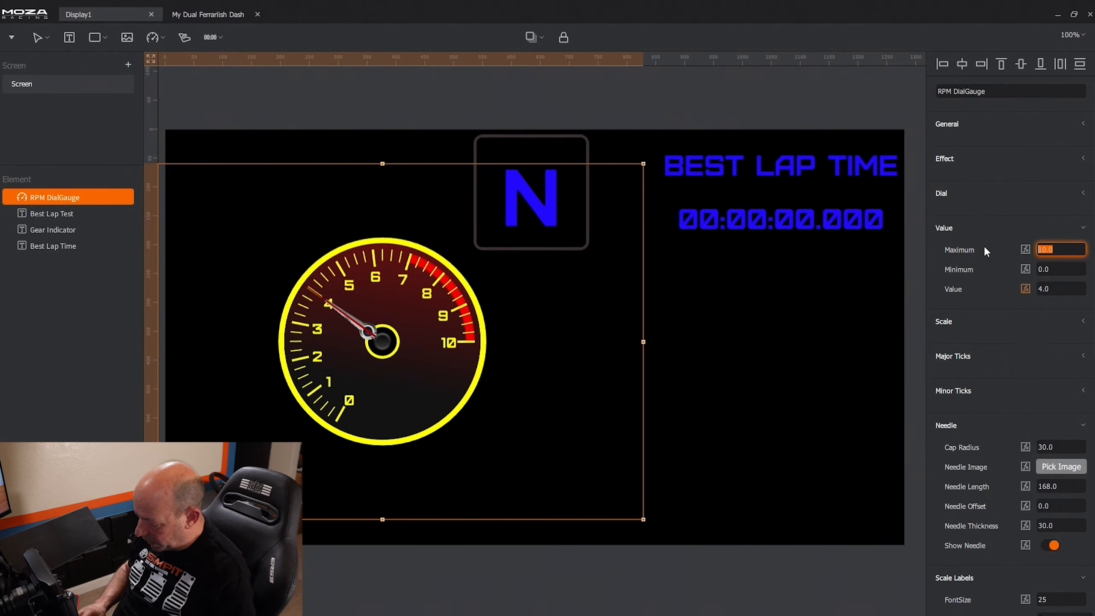
pyautogui.write('140')
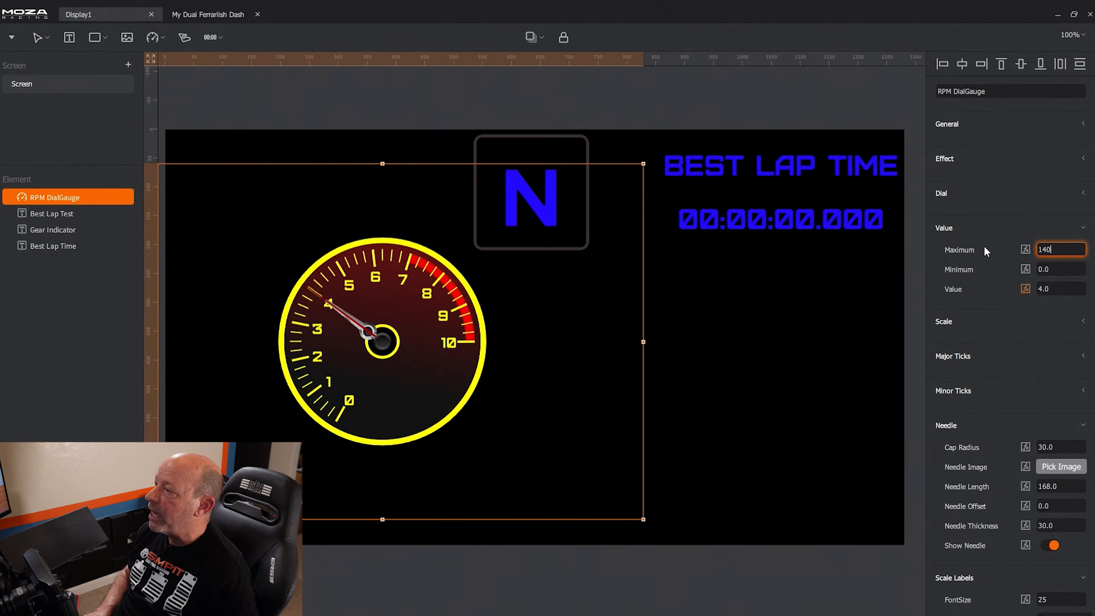
pyautogui.press('Tab')
pyautogui.press('Tab')
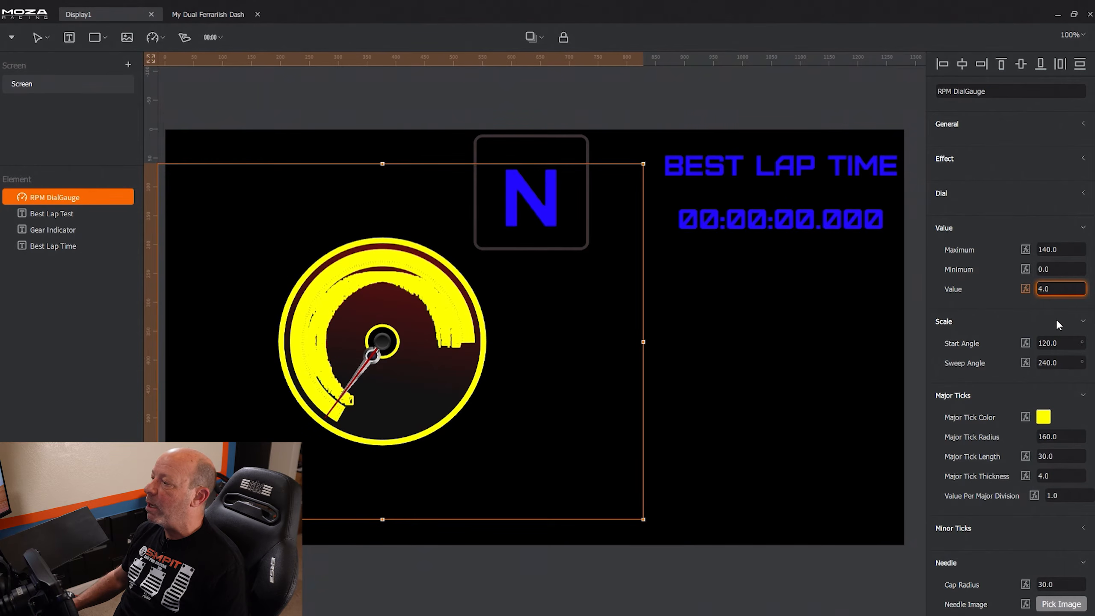
# Step: Try a value of 10 per major division on the dial gauge's major ticks
pyautogui.scroll(-3, 1055, 322)
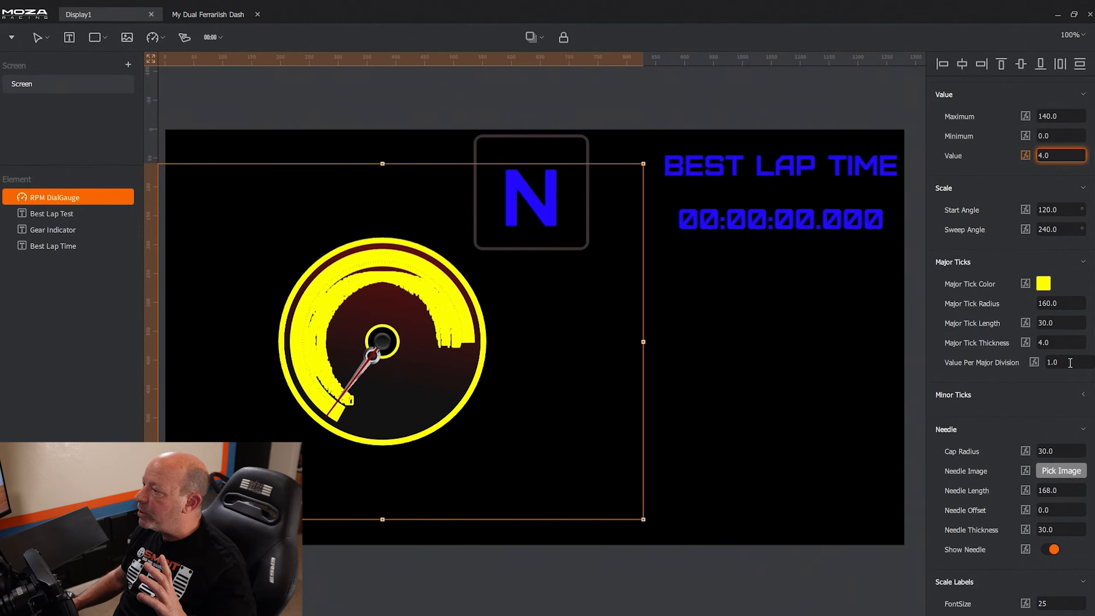
pyautogui.moveTo(1071, 363); pyautogui.dragTo(1029, 365)
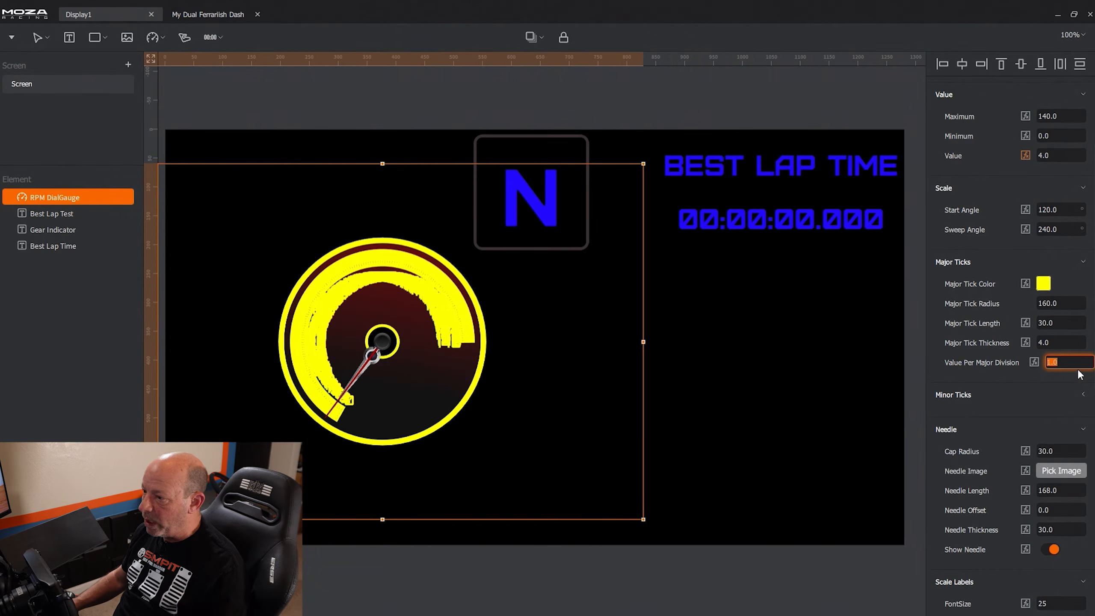
pyautogui.write('10')
pyautogui.click(940, 366)
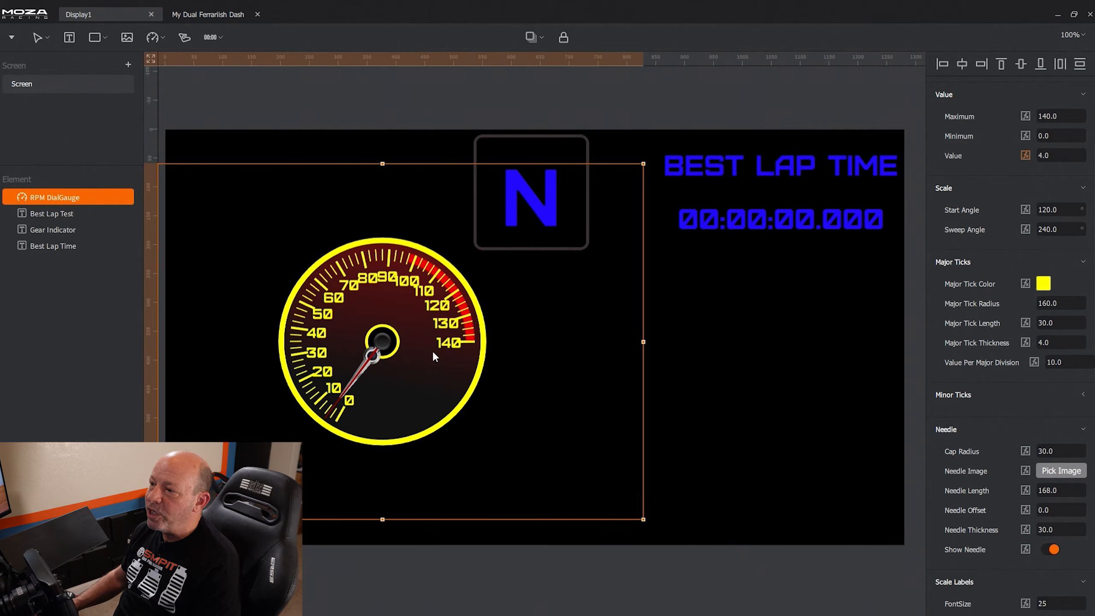
# Step: Set the dial gauge's value per major division to 20
pyautogui.click(1048, 362)
pyautogui.write('2')
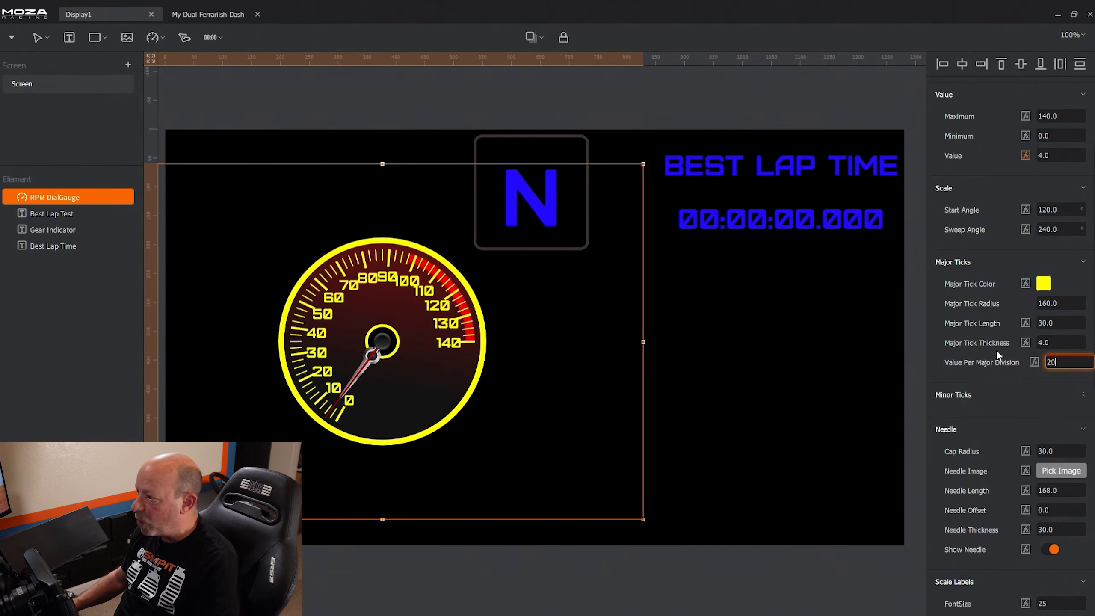
pyautogui.write('0')
pyautogui.click(931, 364)
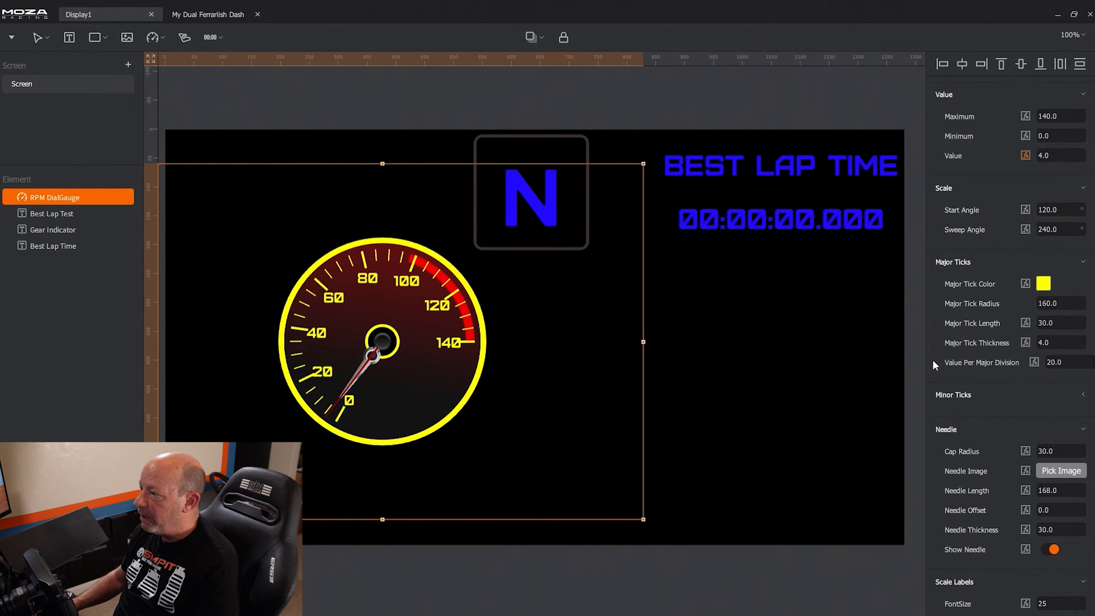
# Step: Try a minor divisions count of 20 for the dial gauge's minor ticks
pyautogui.click(1083, 395)
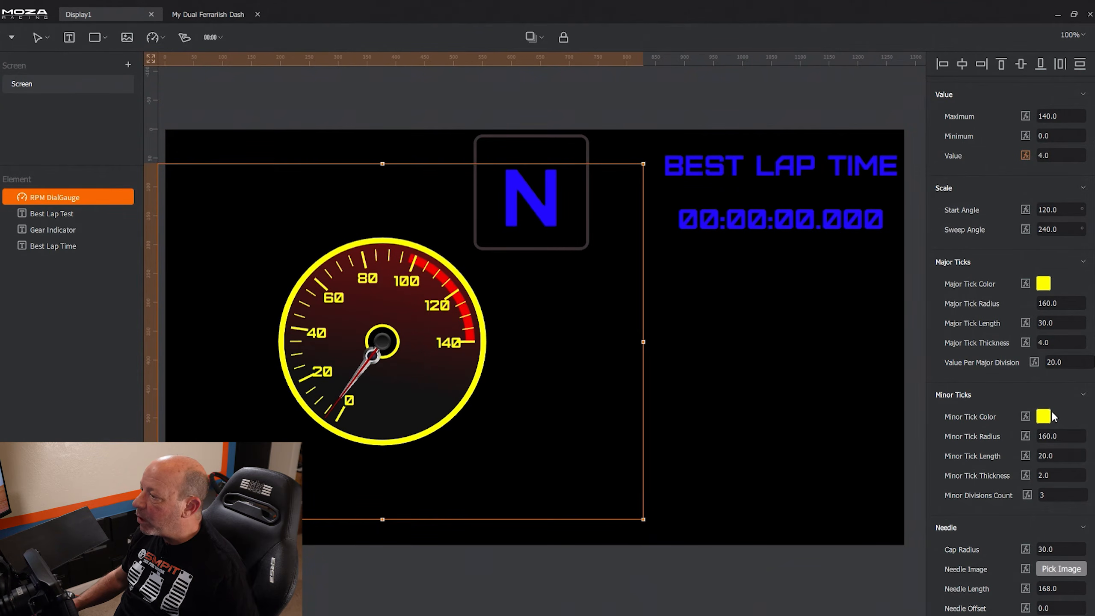
pyautogui.click(1057, 492)
pyautogui.write('20')
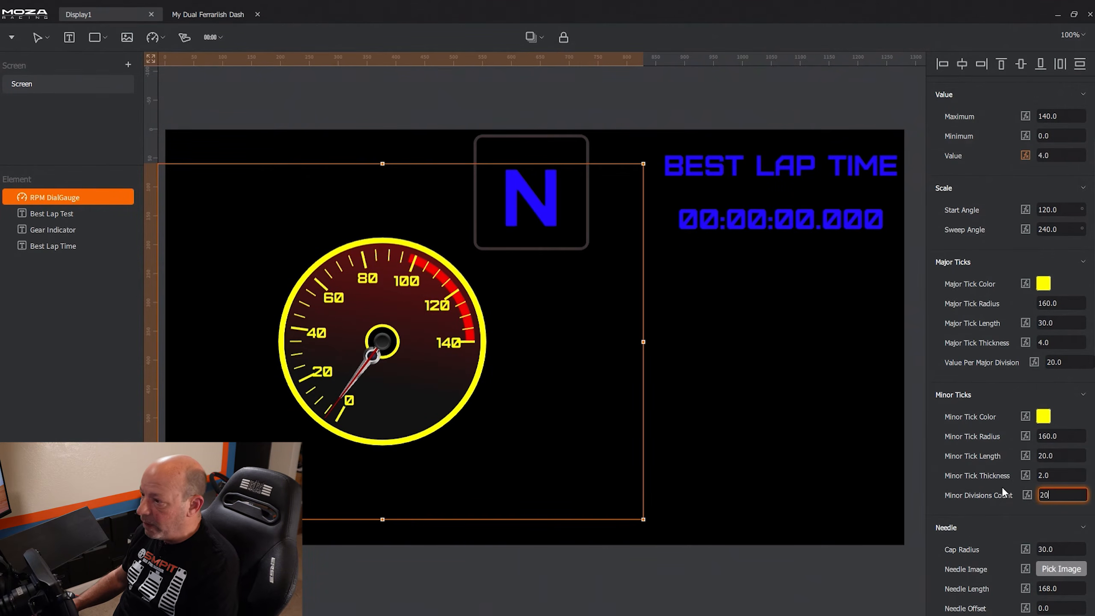
pyautogui.click(1081, 410)
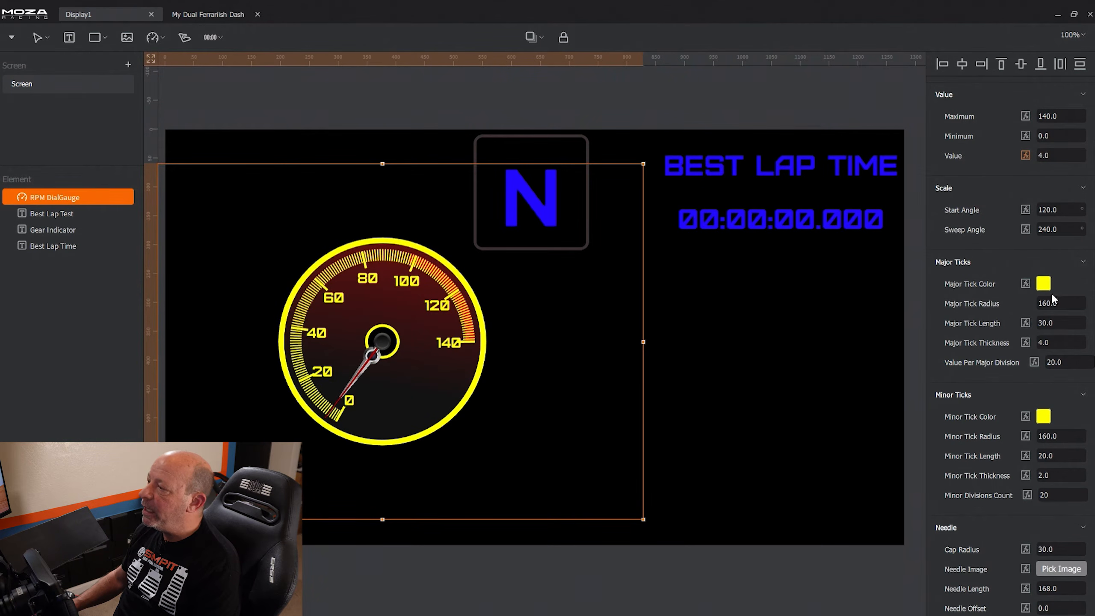
# Step: Set the sweep angle of the dial gauge's scale to 300 degrees
pyautogui.doubleClick(1065, 232)
pyautogui.write('300')
pyautogui.press('Return')
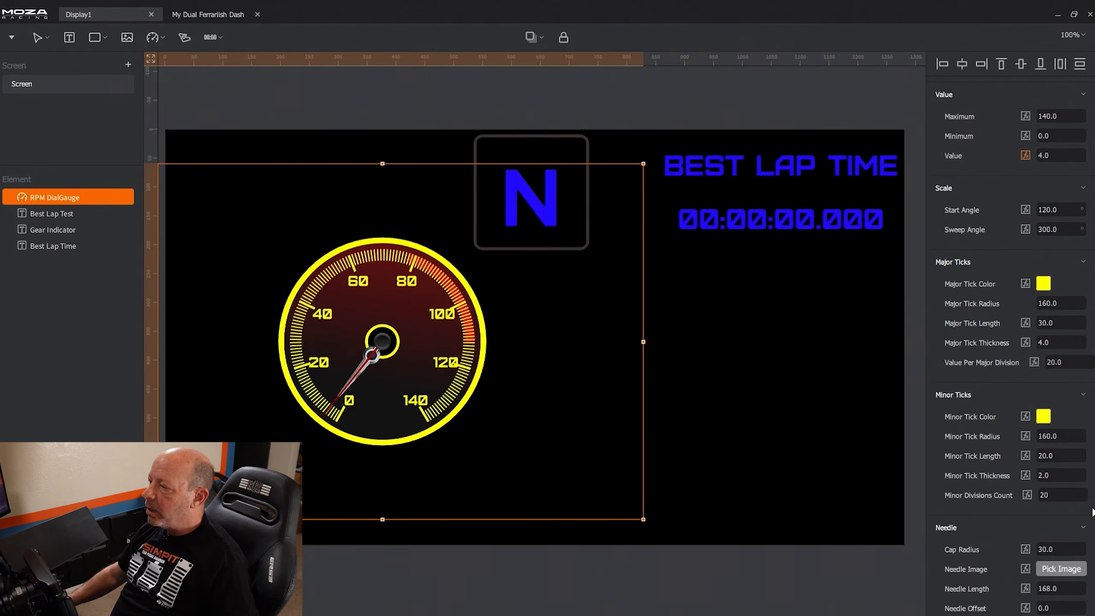
# Step: Set the dial gauge's minor divisions count to 10 and its value per major division to 10
pyautogui.click(1060, 496)
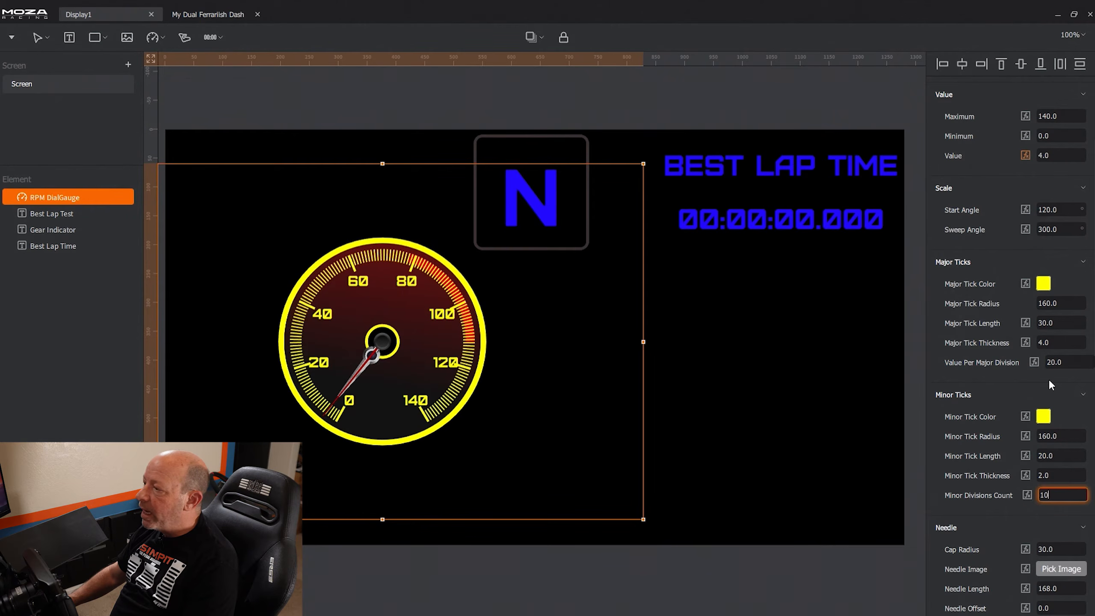
pyautogui.press('Return')
pyautogui.click(1066, 366)
pyautogui.write('10')
pyautogui.press('Return')
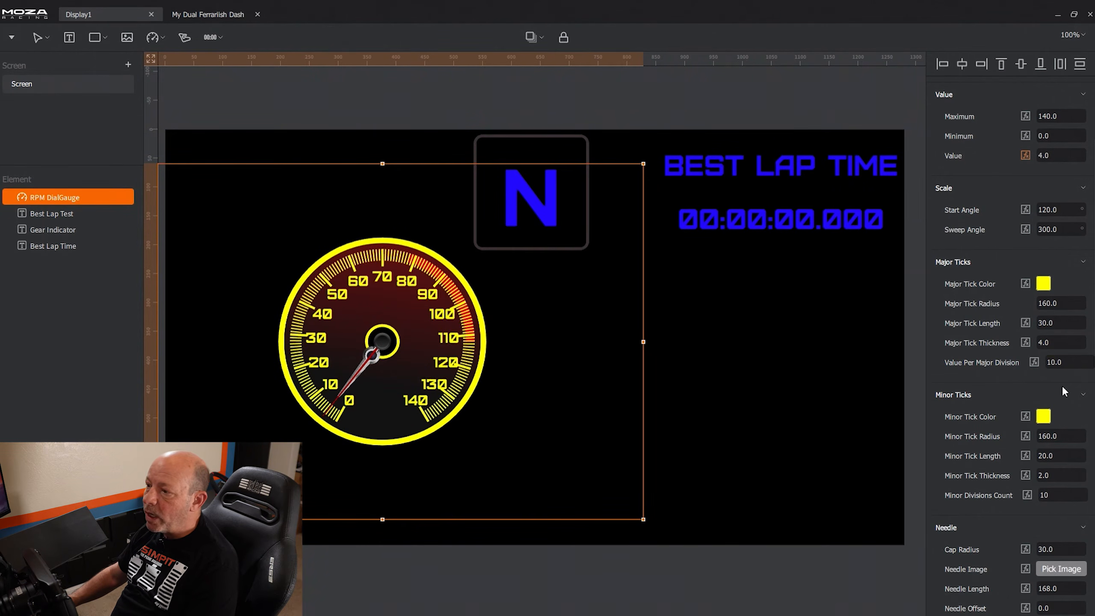
# Step: Set the opacity of the dial gauge's Optimal Style arc color to 0, and move the gauge slightly up and left on the canvas
pyautogui.click(1063, 388)
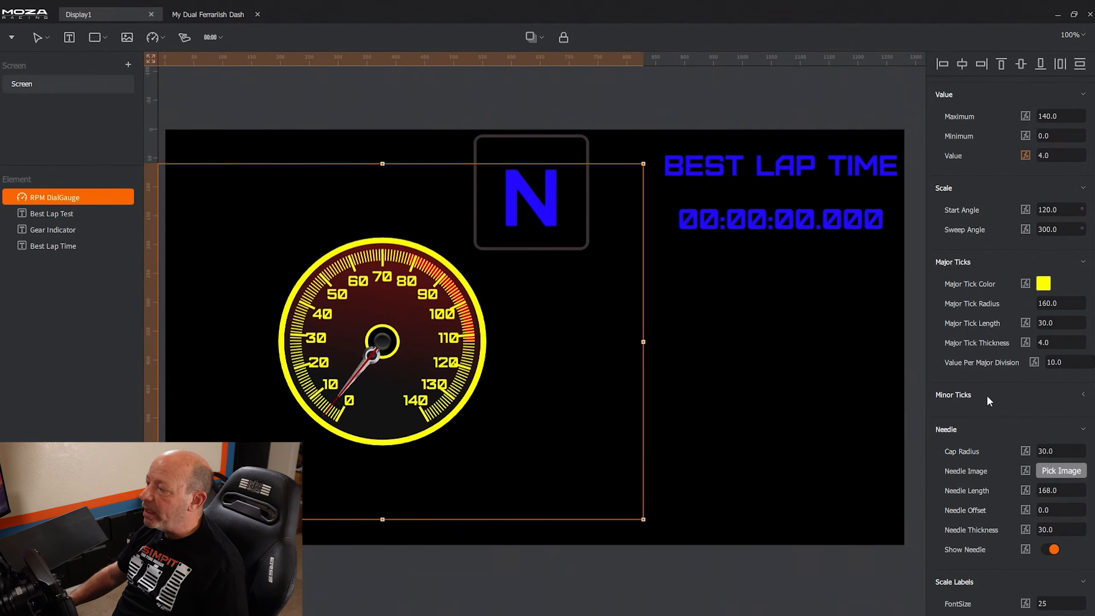
pyautogui.scroll(-1, 1023, 388)
pyautogui.scroll(-8, 1025, 390)
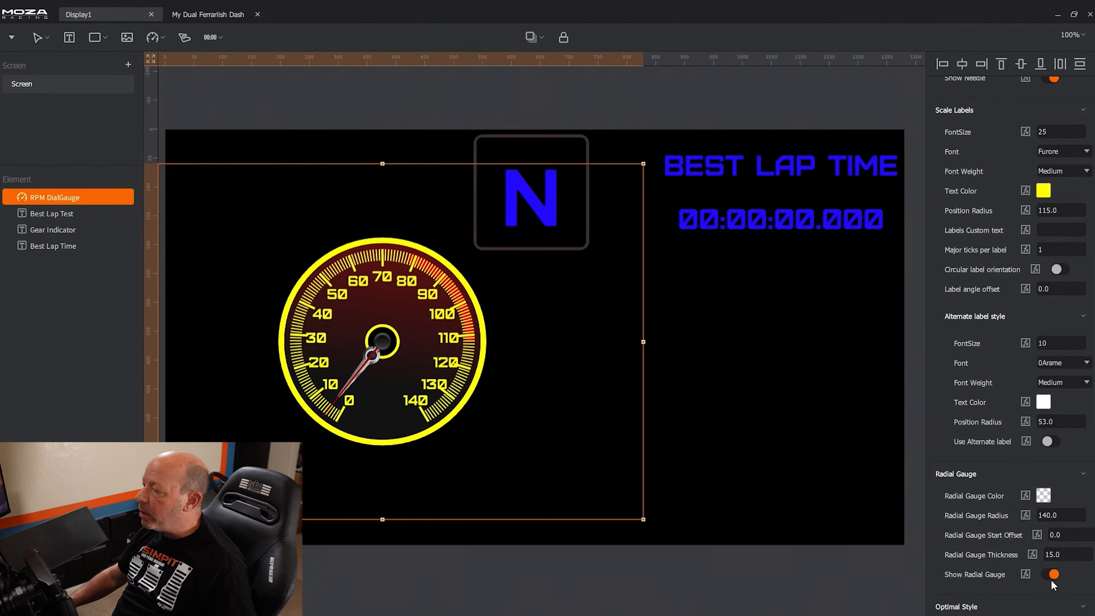
pyautogui.scroll(-10, 1054, 586)
pyautogui.scroll(-1, 1075, 402)
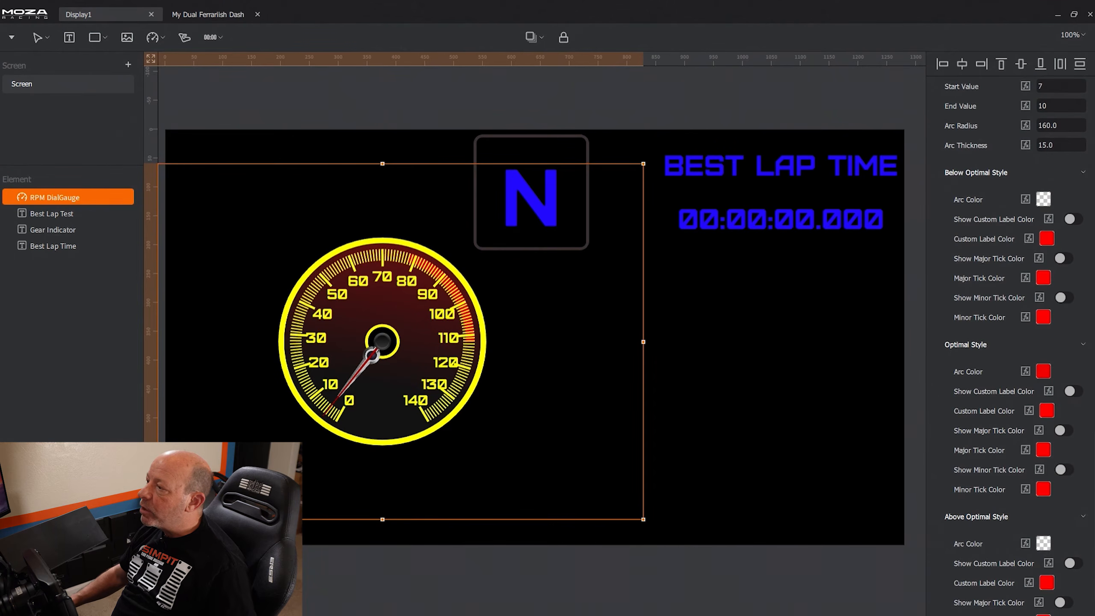
pyautogui.click(1042, 374)
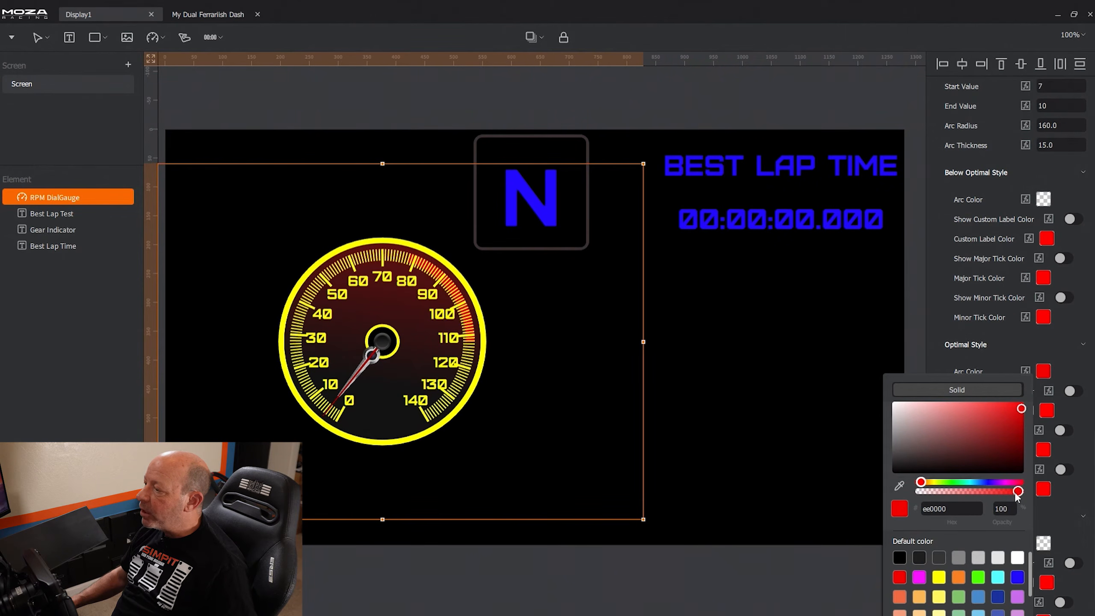
pyautogui.moveTo(1018, 491); pyautogui.dragTo(906, 483)
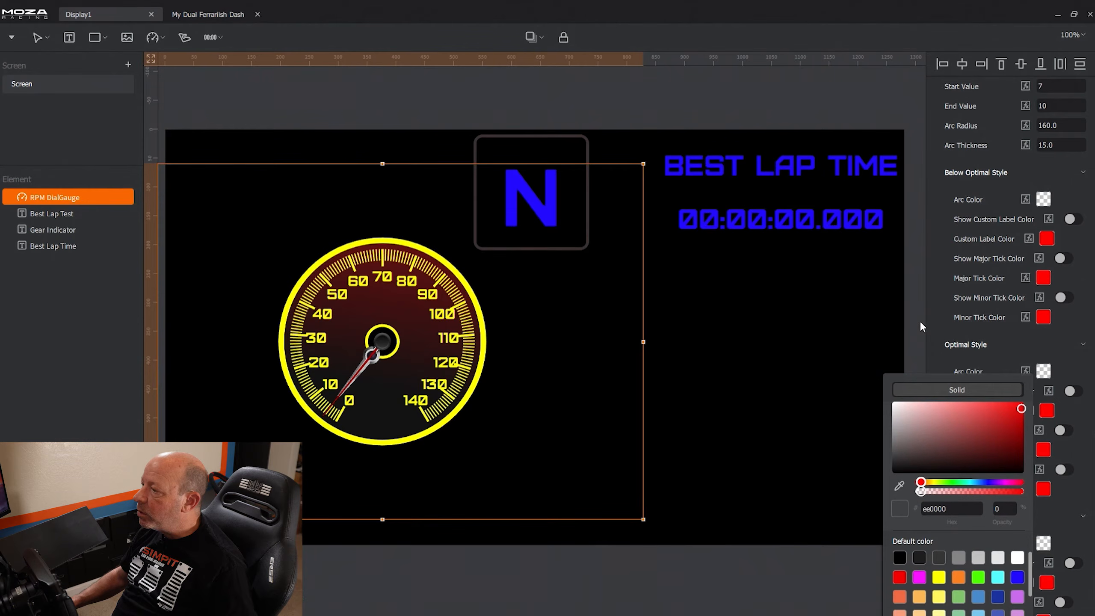
pyautogui.click(937, 317)
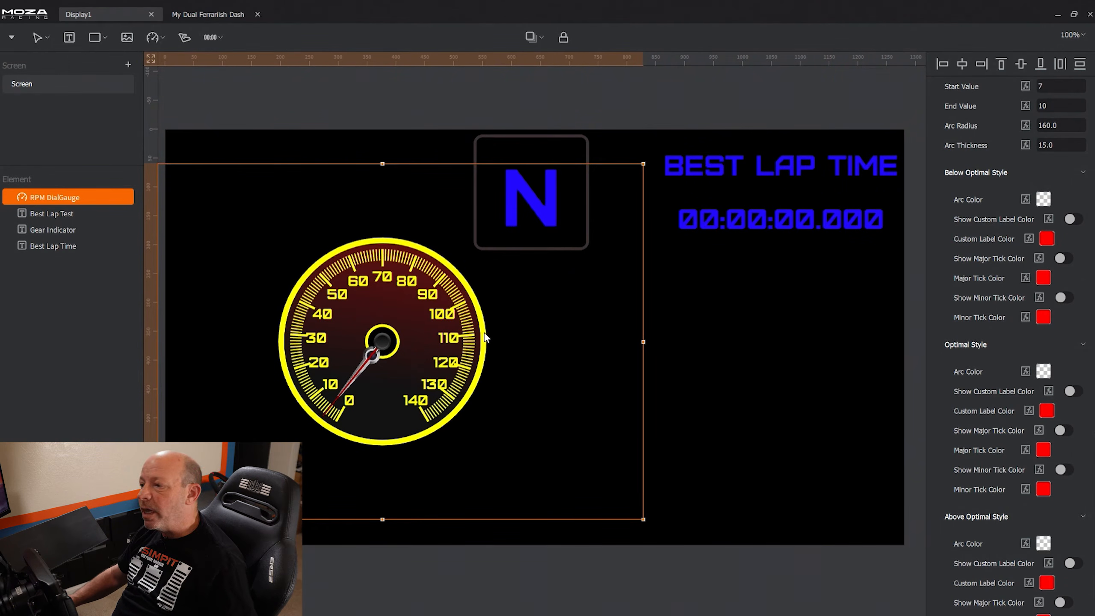
pyautogui.moveTo(369, 323); pyautogui.dragTo(352, 301)
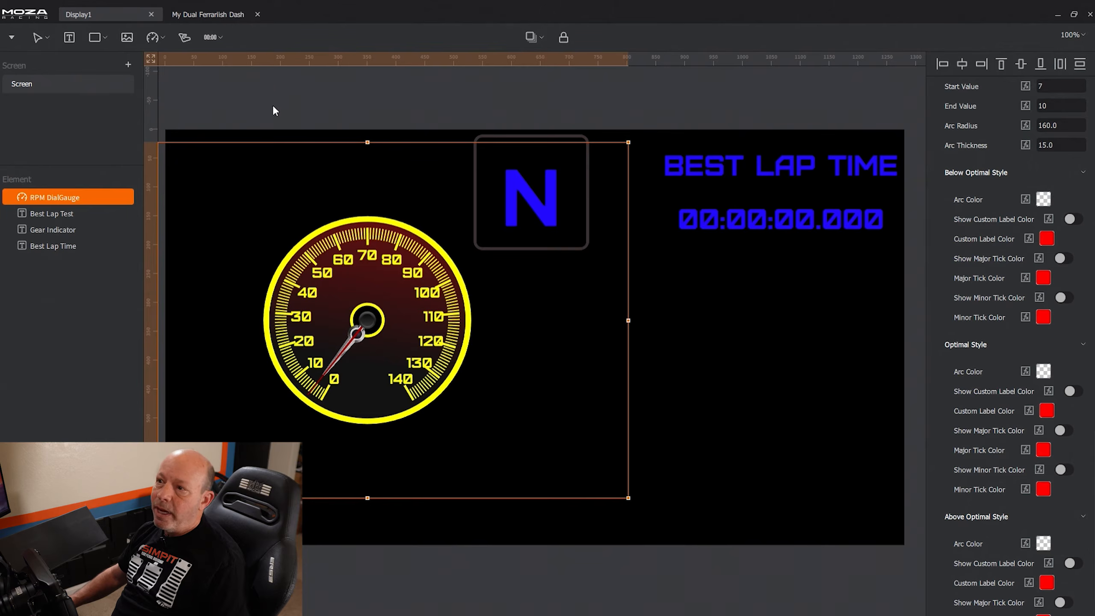
pyautogui.click(200, 41)
pyautogui.click(152, 39)
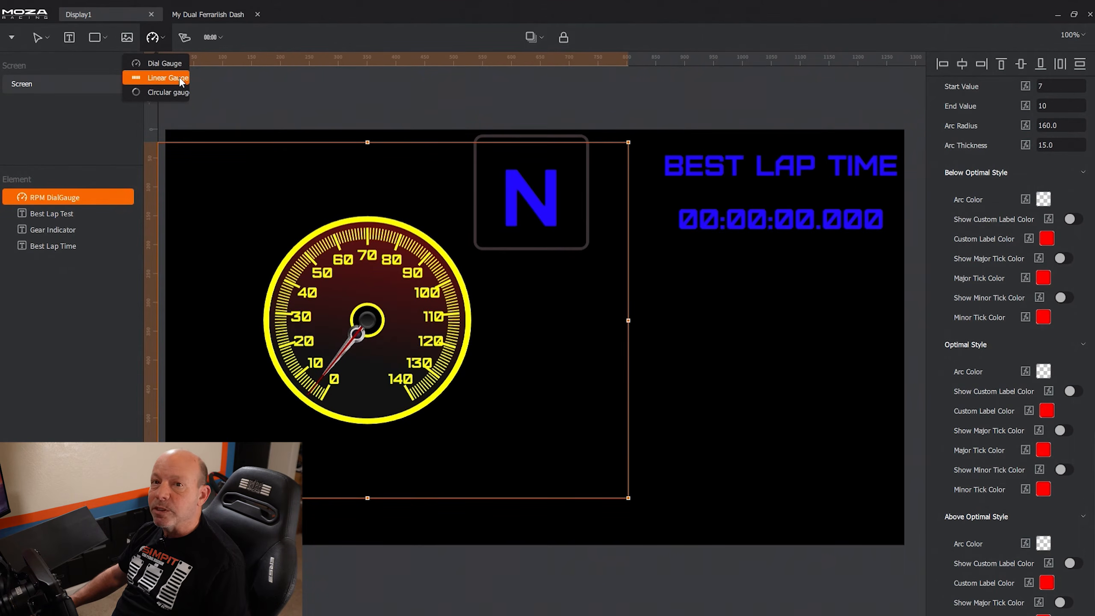
pyautogui.press('Down')
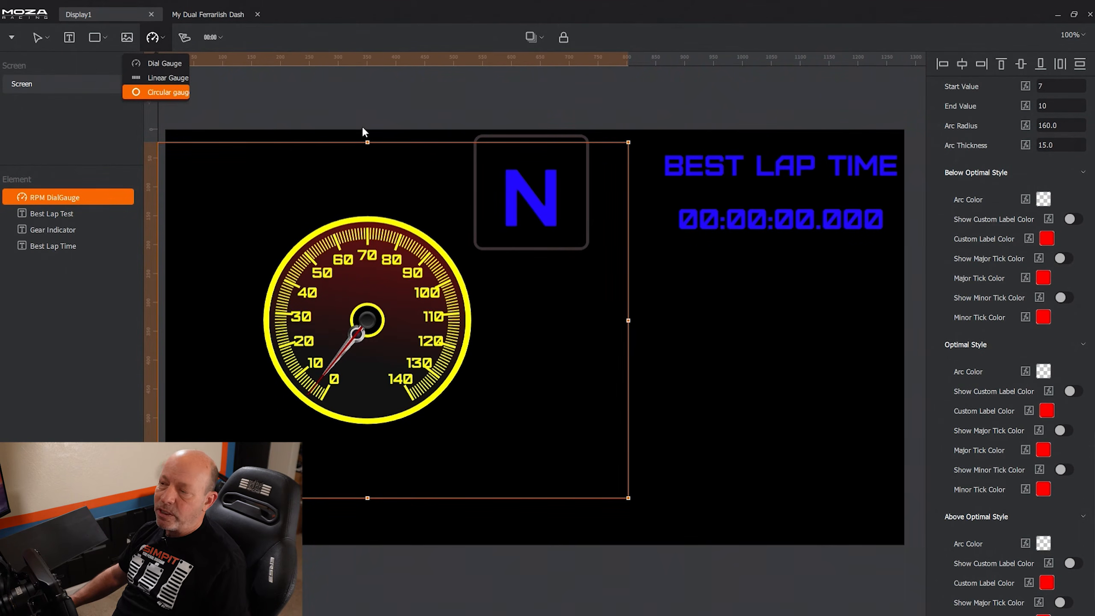
# Step: Add an image element to the screen and place it near the canvas's upper-left corner at about X 8, Y 9
pyautogui.click(126, 37)
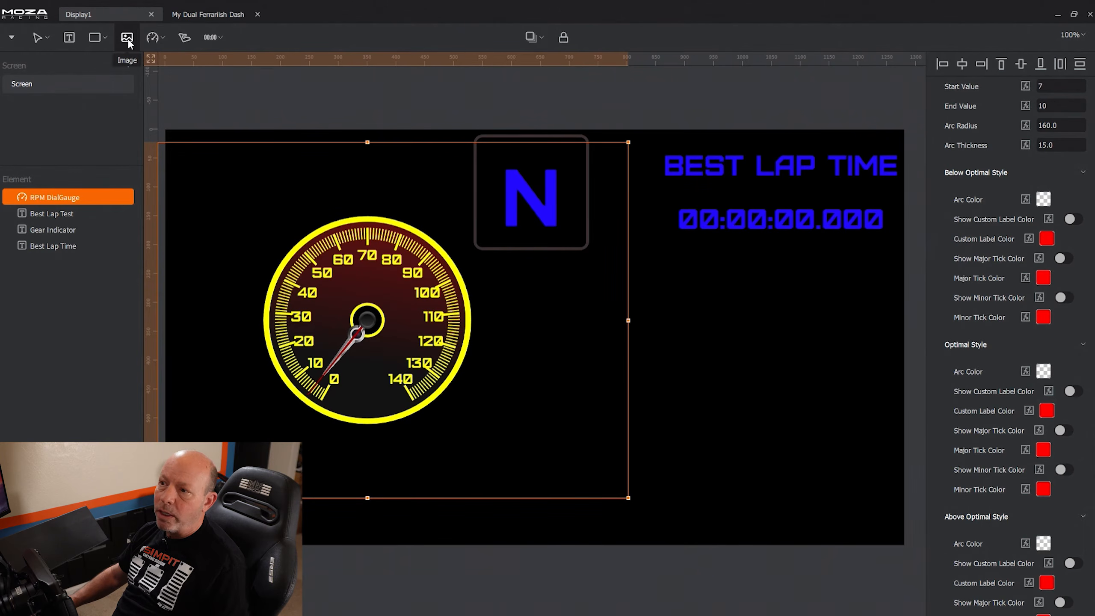
pyautogui.click(127, 39)
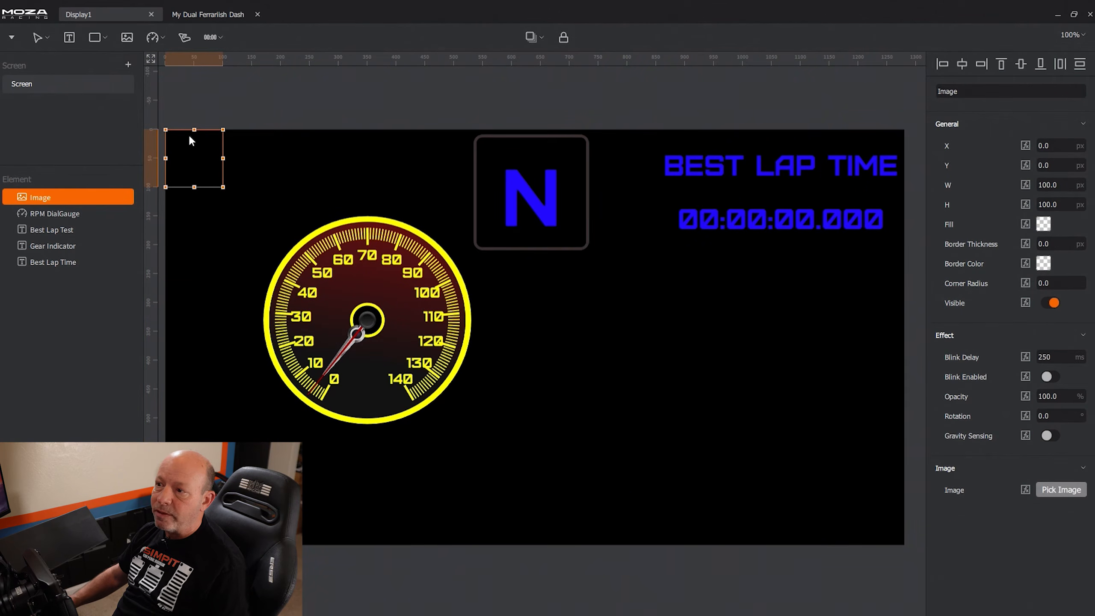
pyautogui.moveTo(190, 148)
pyautogui.mouseDown()
pyautogui.moveTo(314, 172)
pyautogui.moveTo(188, 148)
pyautogui.moveTo(196, 157)
pyautogui.mouseUp()
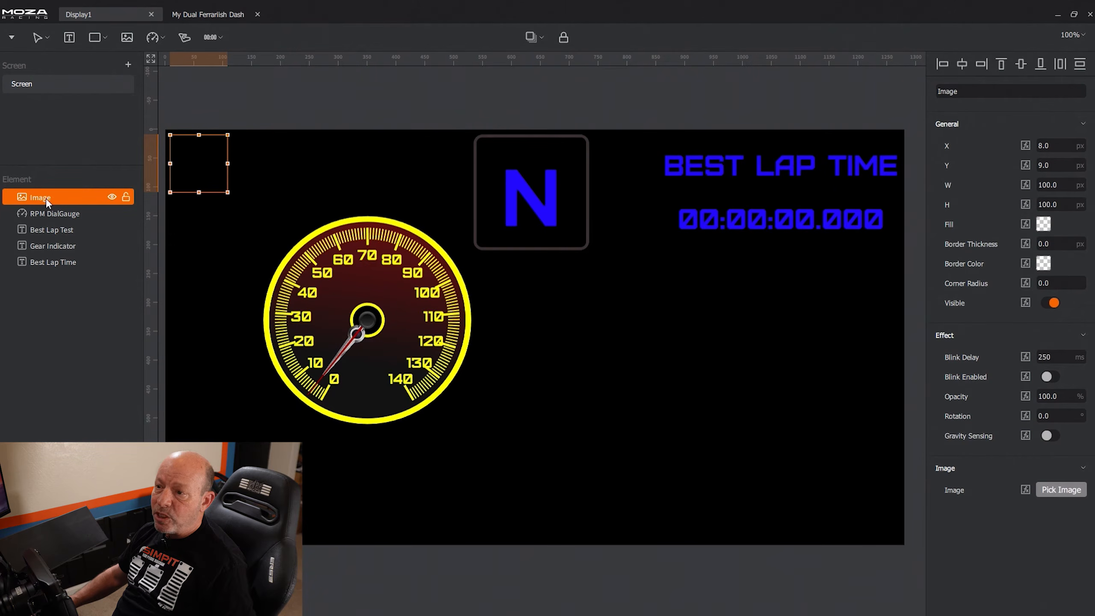
# Step: Rename the new image element as Background
pyautogui.click(1076, 41)
pyautogui.click(974, 87)
pyautogui.press('BackSpace')
pyautogui.press('BackSpace')
pyautogui.press('BackSpace')
pyautogui.press('BackSpace')
pyautogui.press('BackSpace')
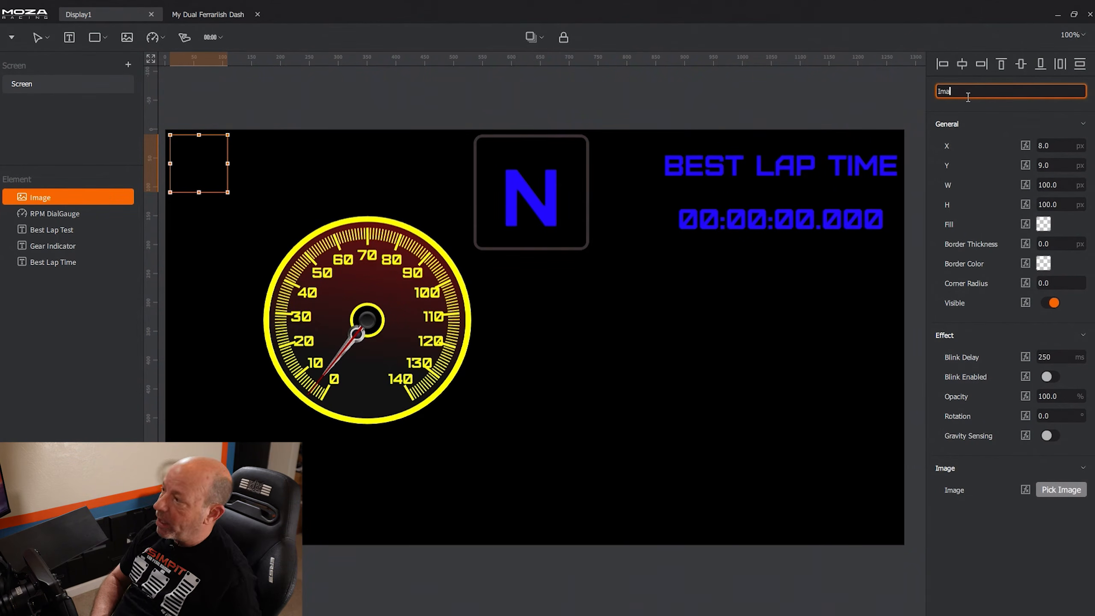
pyautogui.write('Bac')
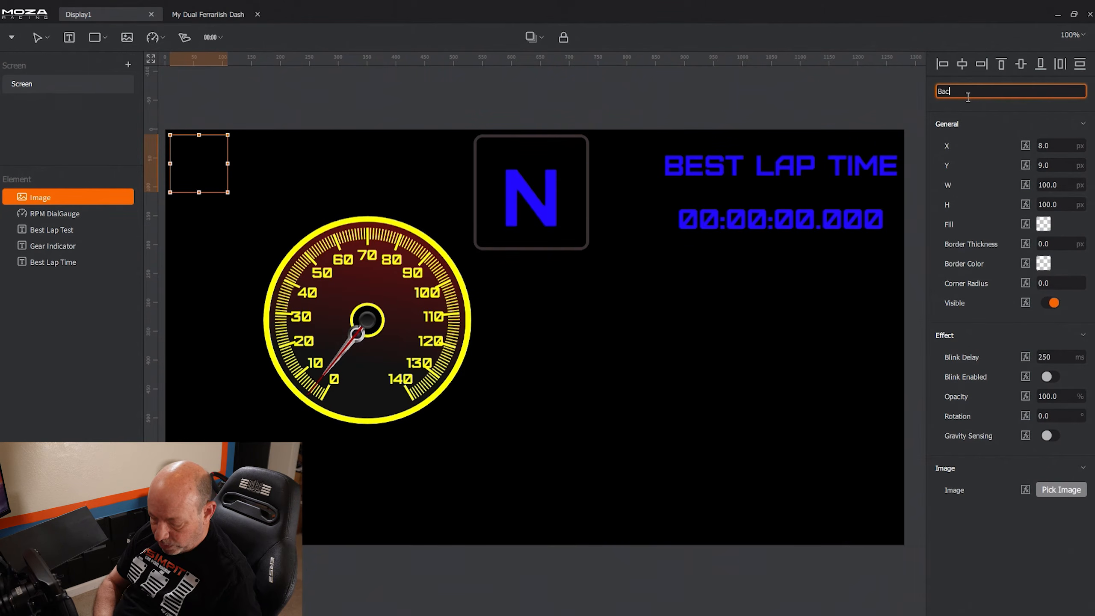
pyautogui.write('kground')
pyautogui.press('Return')
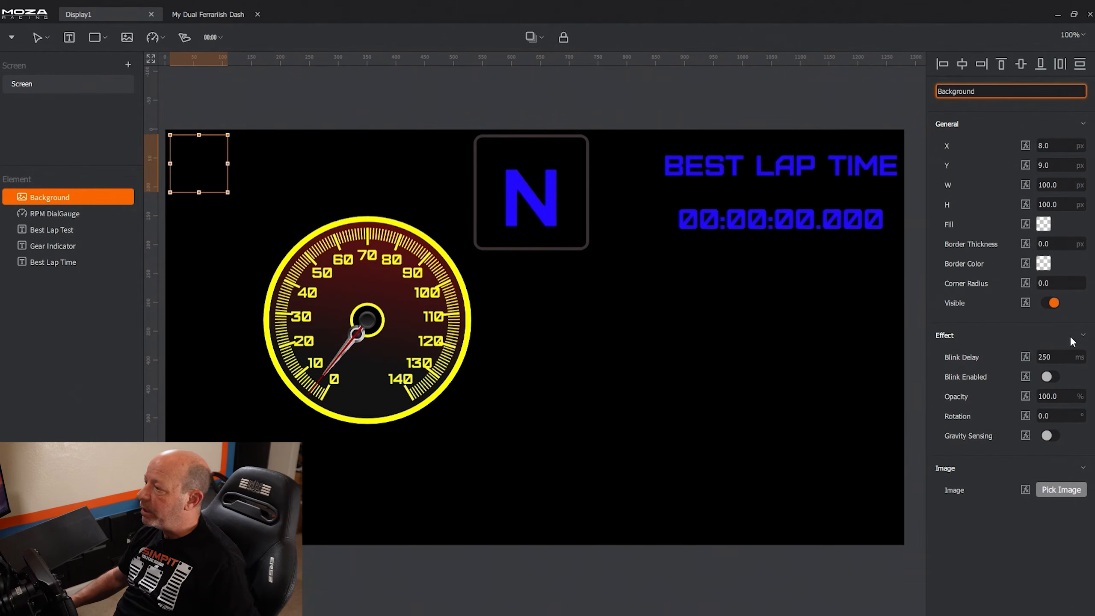
# Step: Load the black round dial picture with the metallic rim from the MD5 folder into the Background element, without compressing it
pyautogui.click(1052, 492)
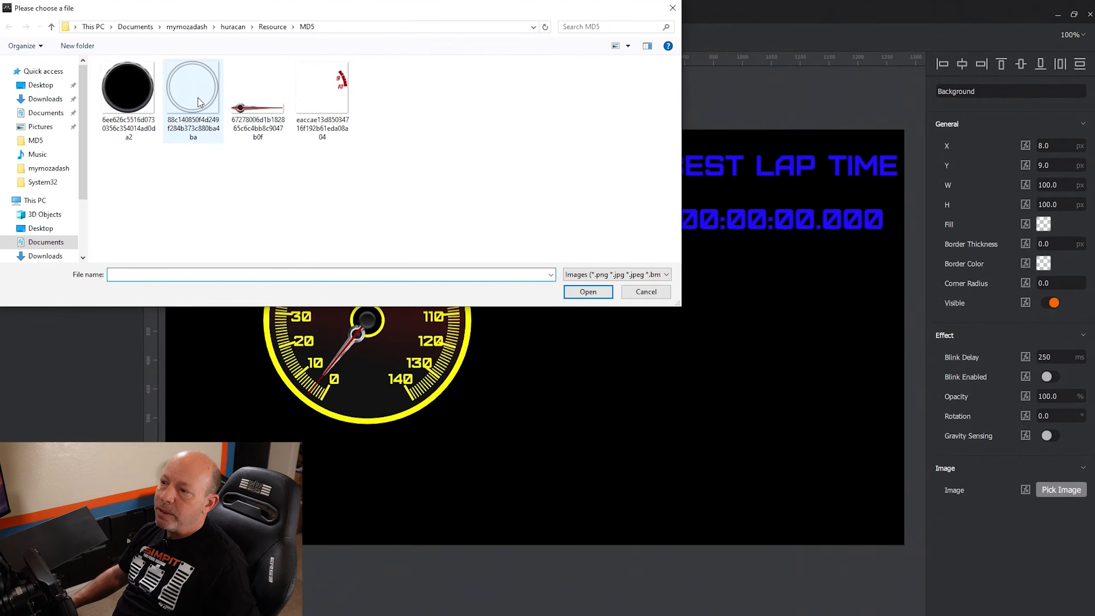
pyautogui.click(128, 106)
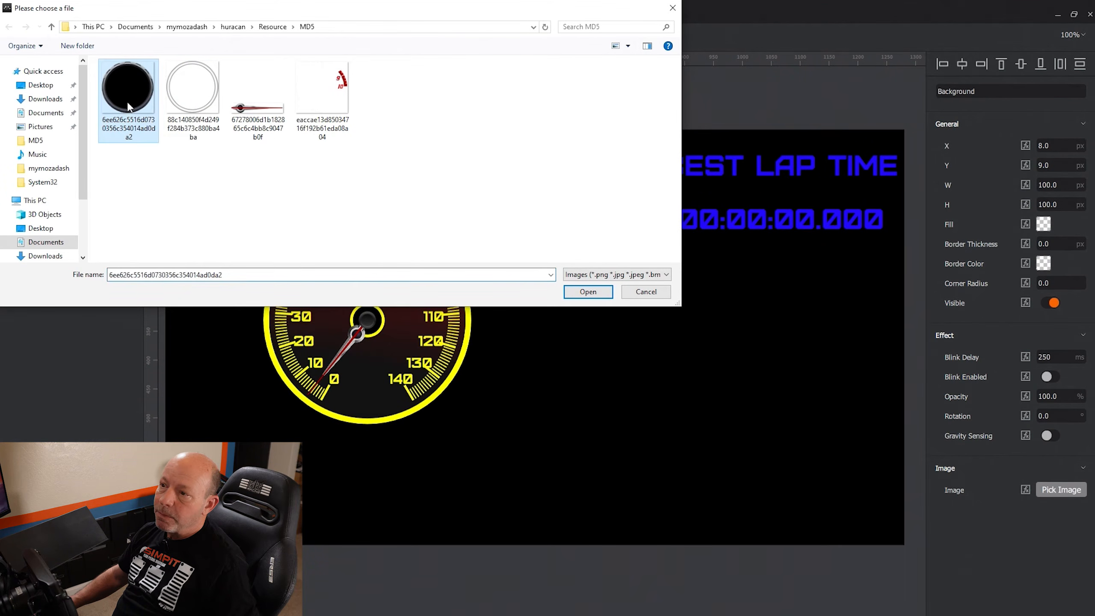
pyautogui.click(588, 293)
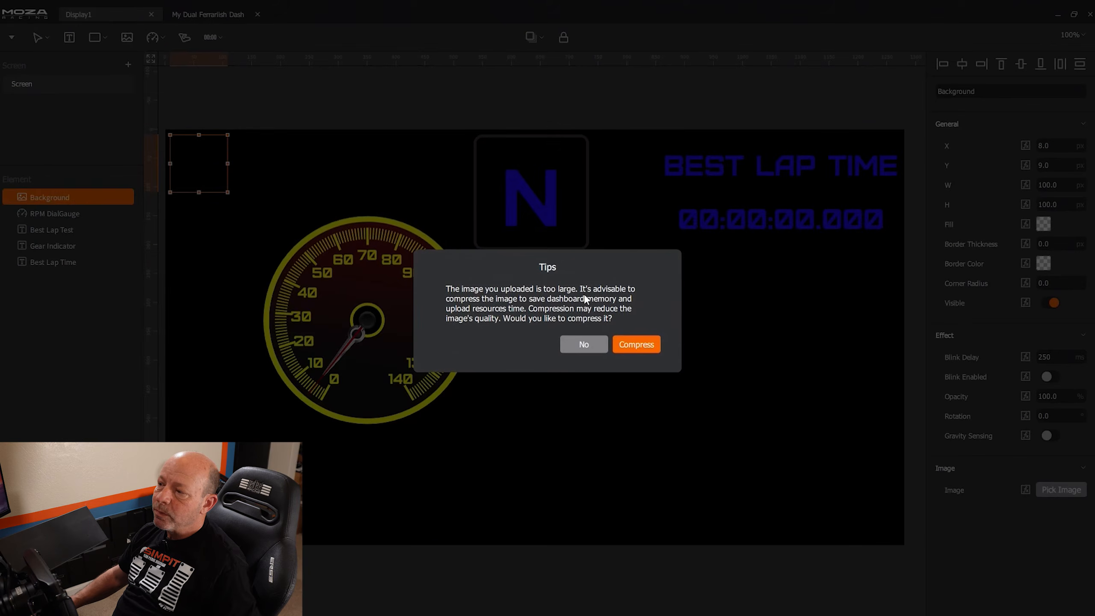
pyautogui.click(584, 346)
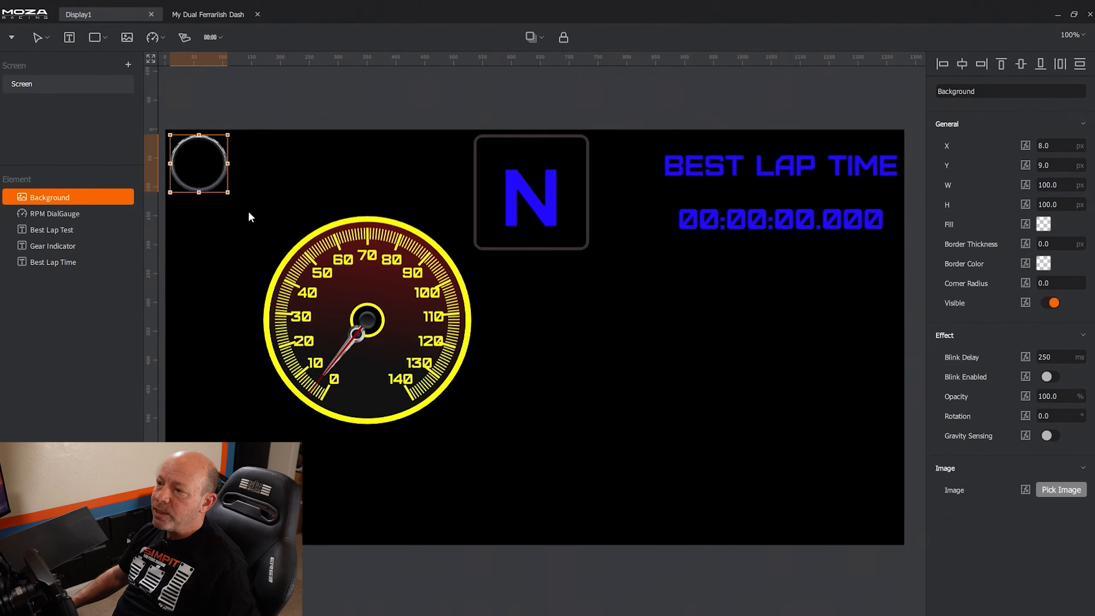
# Step: Move the Background image to about X 91, Y 102 and try a size of 300 × 300 px for it
pyautogui.moveTo(175, 170); pyautogui.dragTo(223, 224)
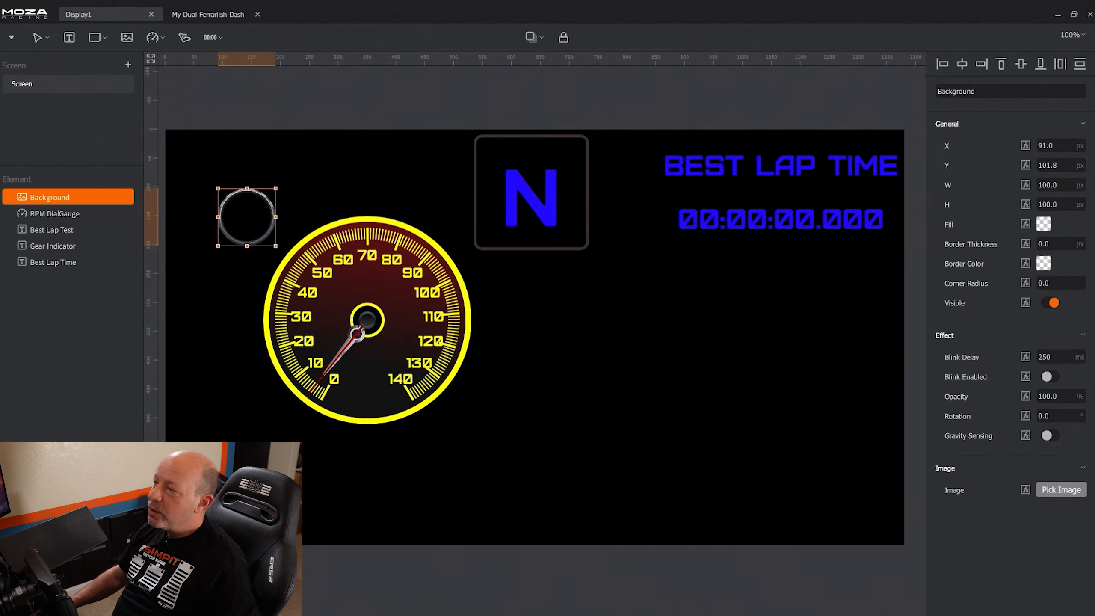
pyautogui.doubleClick(1061, 187)
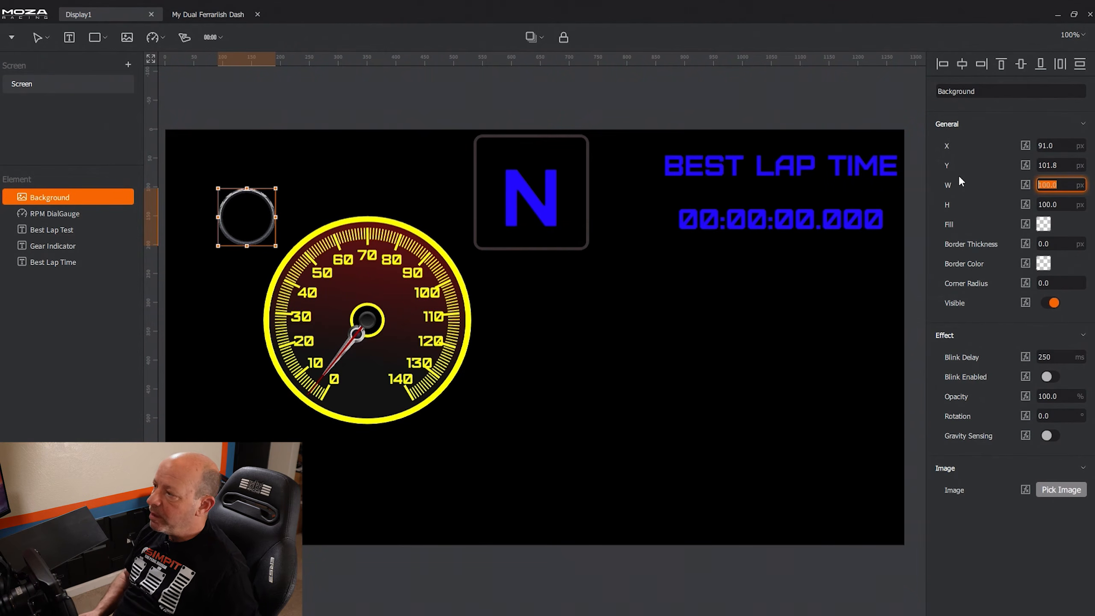
pyautogui.write('300')
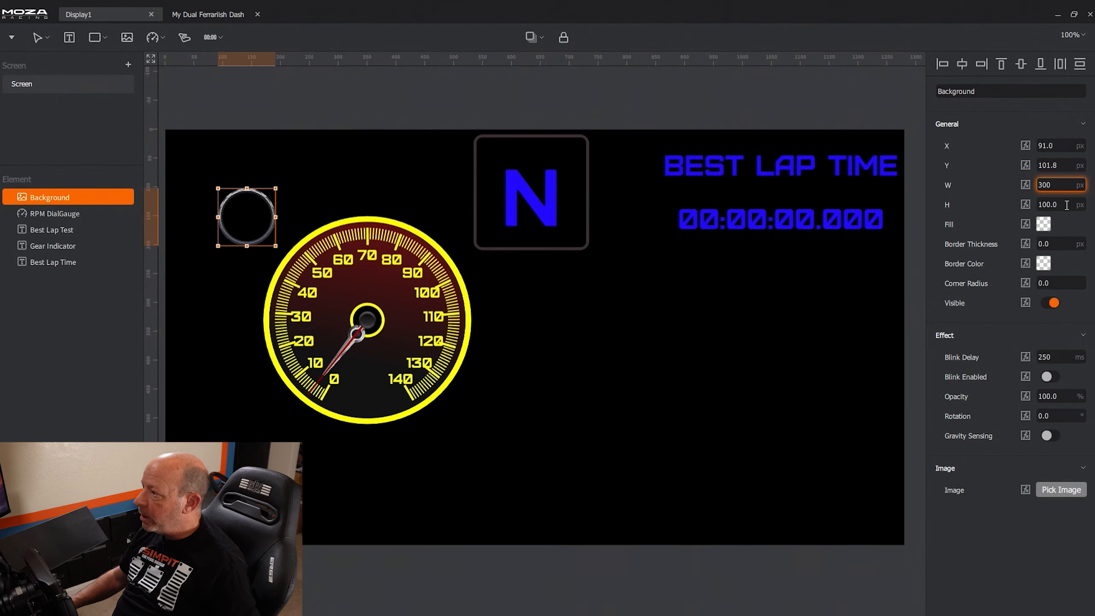
pyautogui.press('Tab')
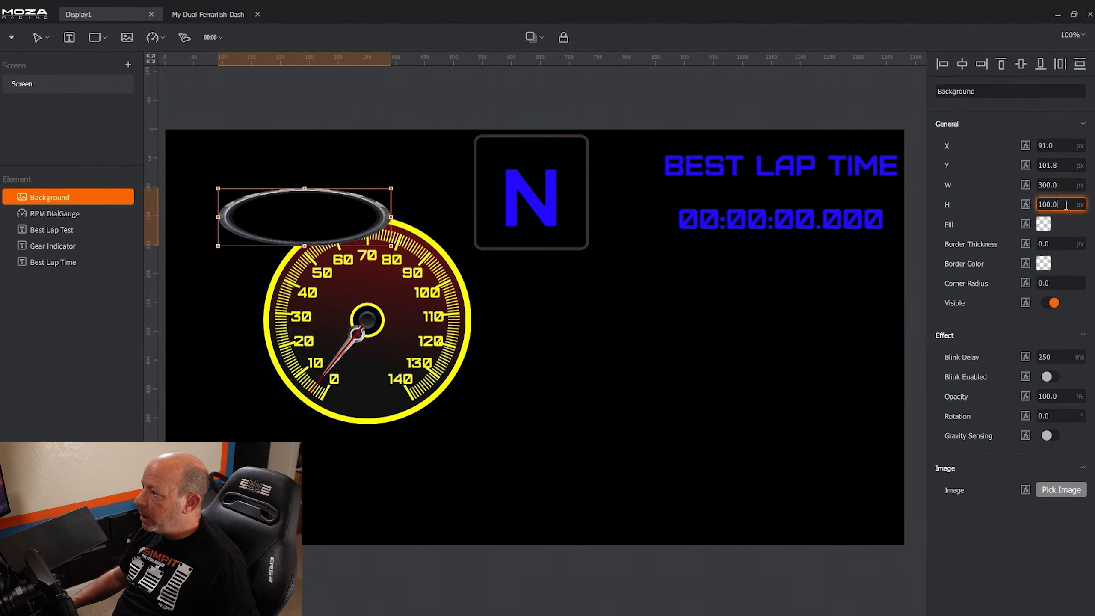
pyautogui.write('300')
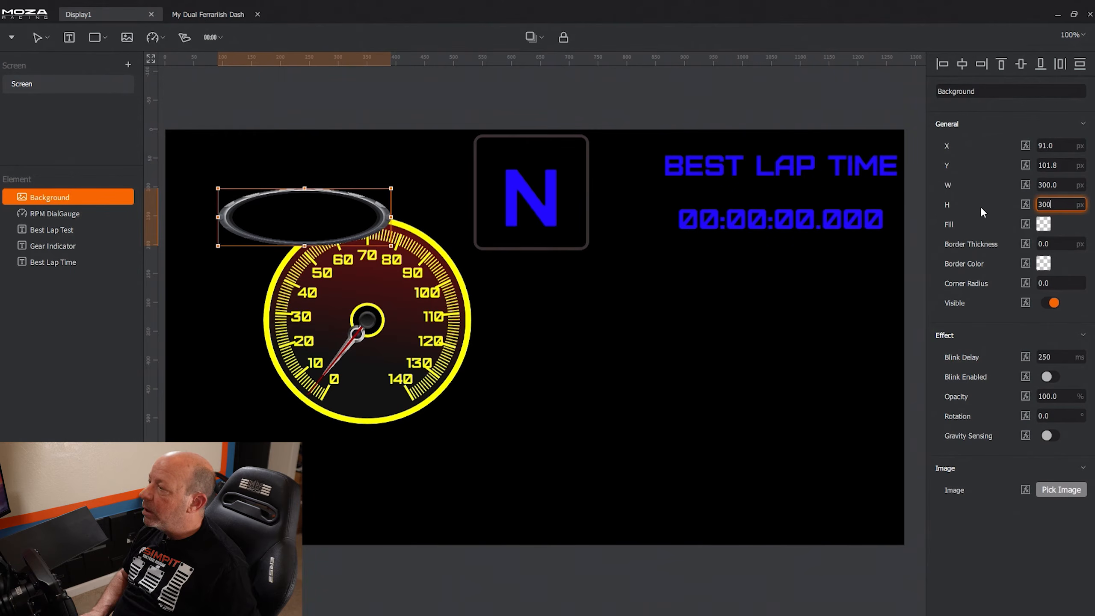
pyautogui.press('Return')
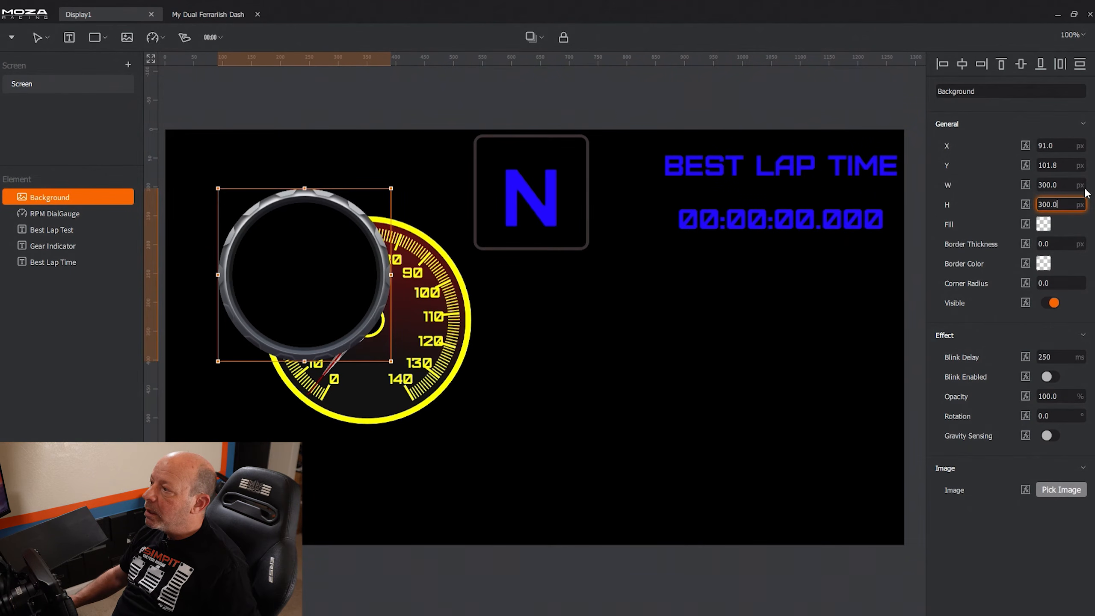
# Step: Set the Background image's width and height to 320 px each
pyautogui.click(1067, 184)
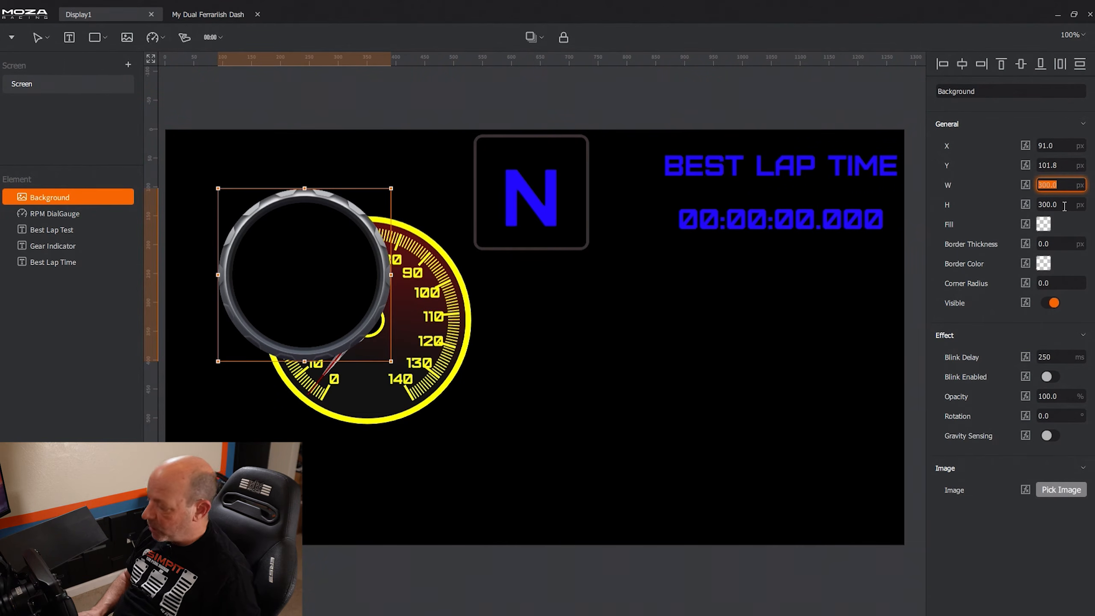
pyautogui.write('320')
pyautogui.press('Return')
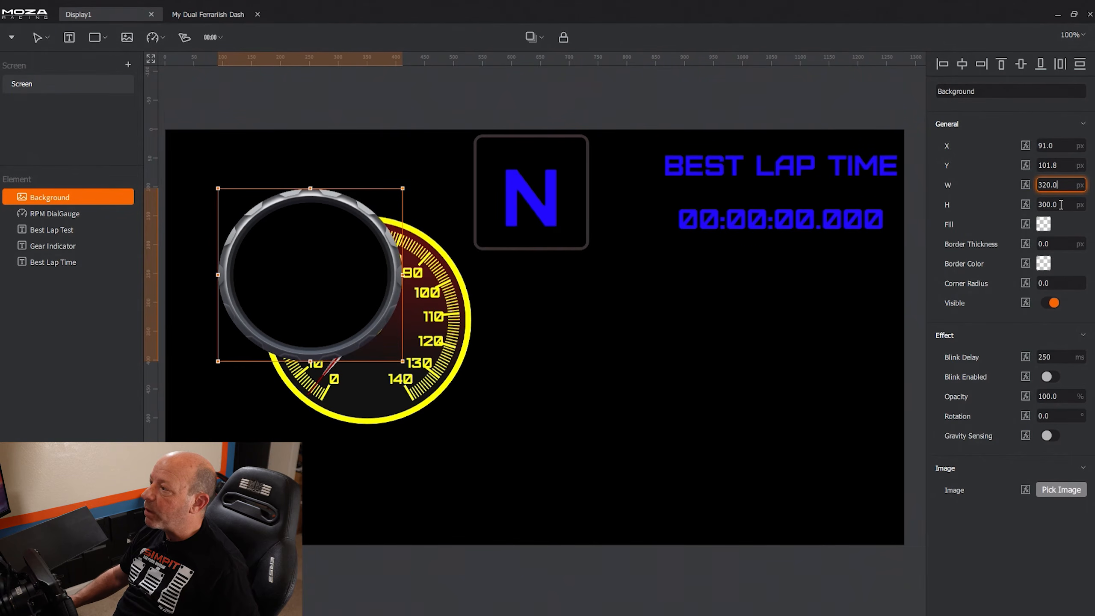
pyautogui.click(1061, 204)
pyautogui.write('320')
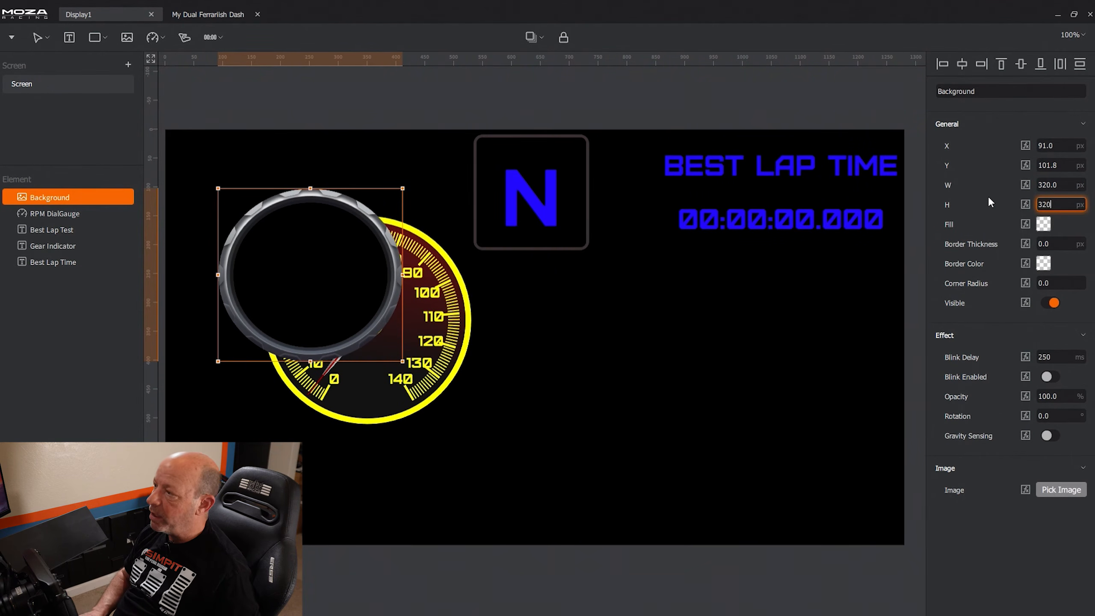
pyautogui.press('Return')
# Step: Order the Background image directly beneath the RPM DialGauge element and center it behind the gauge at about X 190, Y 170
pyautogui.click(311, 276)
pyautogui.moveTo(311, 277); pyautogui.dragTo(396, 336)
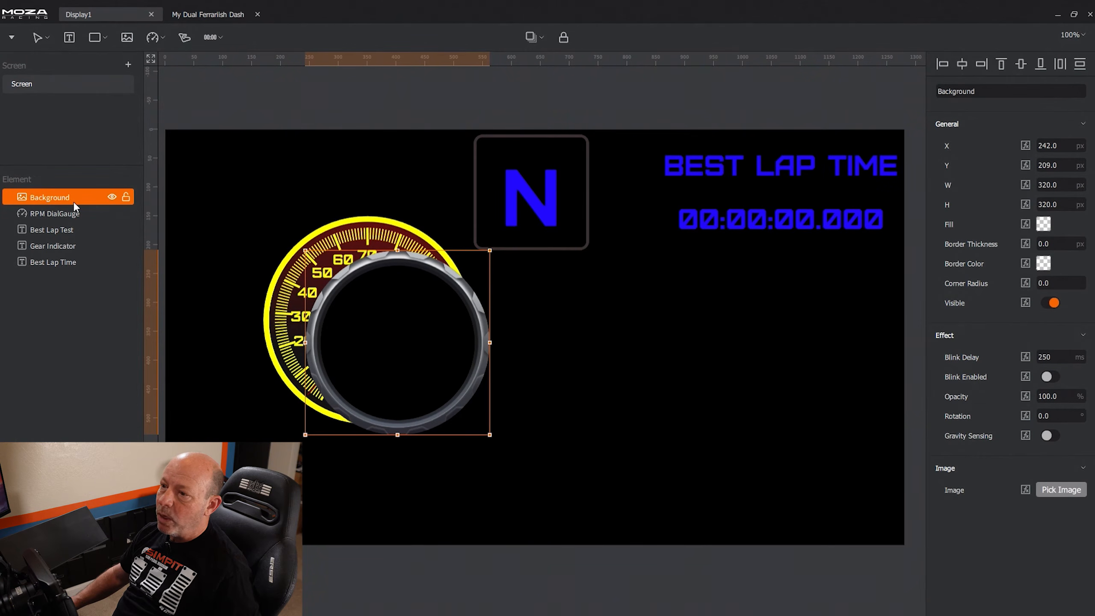
pyautogui.click(69, 228)
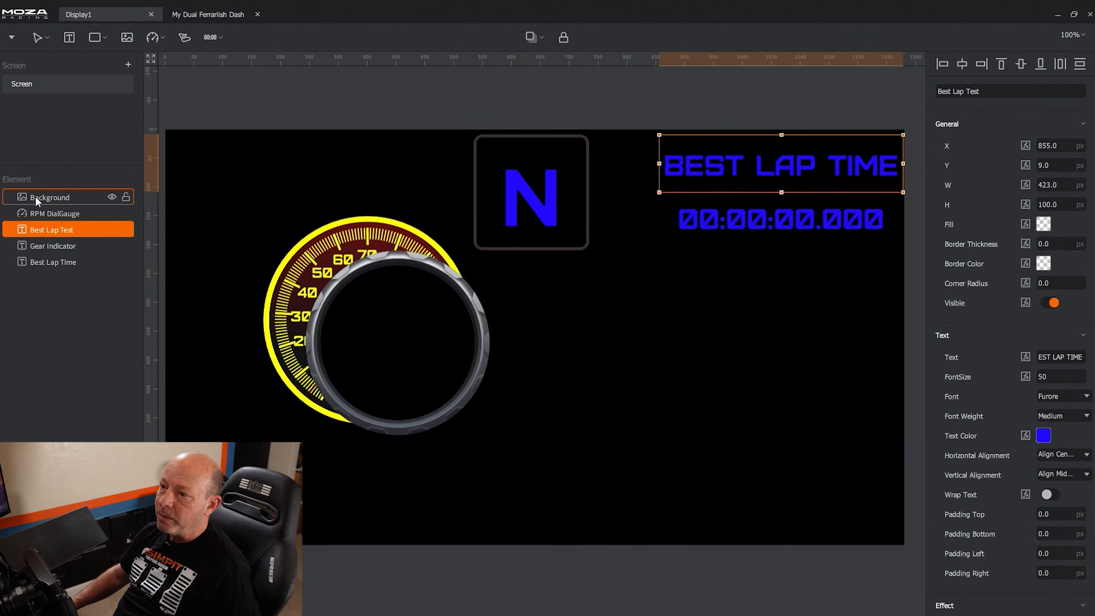
pyautogui.moveTo(56, 197); pyautogui.dragTo(54, 220)
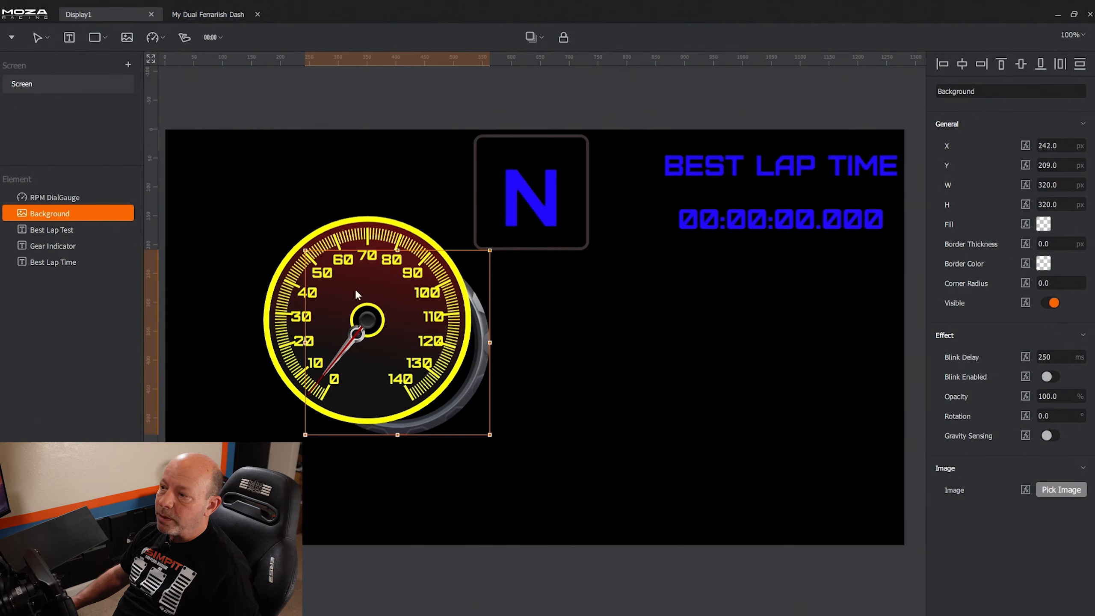
pyautogui.moveTo(454, 385); pyautogui.dragTo(433, 379)
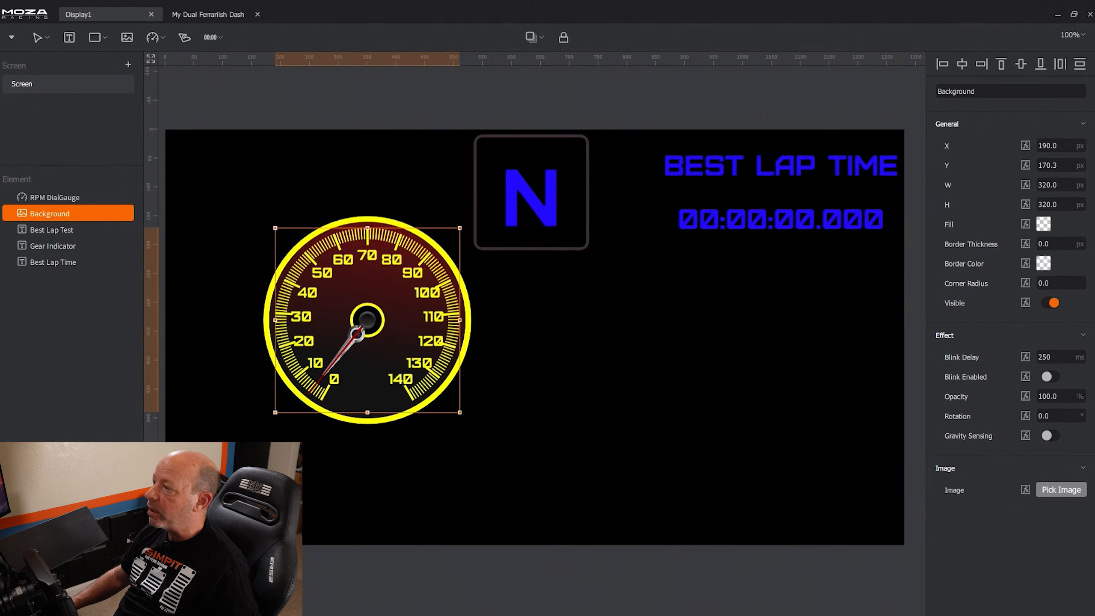
# Step: Try a width and height of 340 px for the Background image behind the gauge
pyautogui.doubleClick(1058, 186)
pyautogui.write('340')
pyautogui.press('Return')
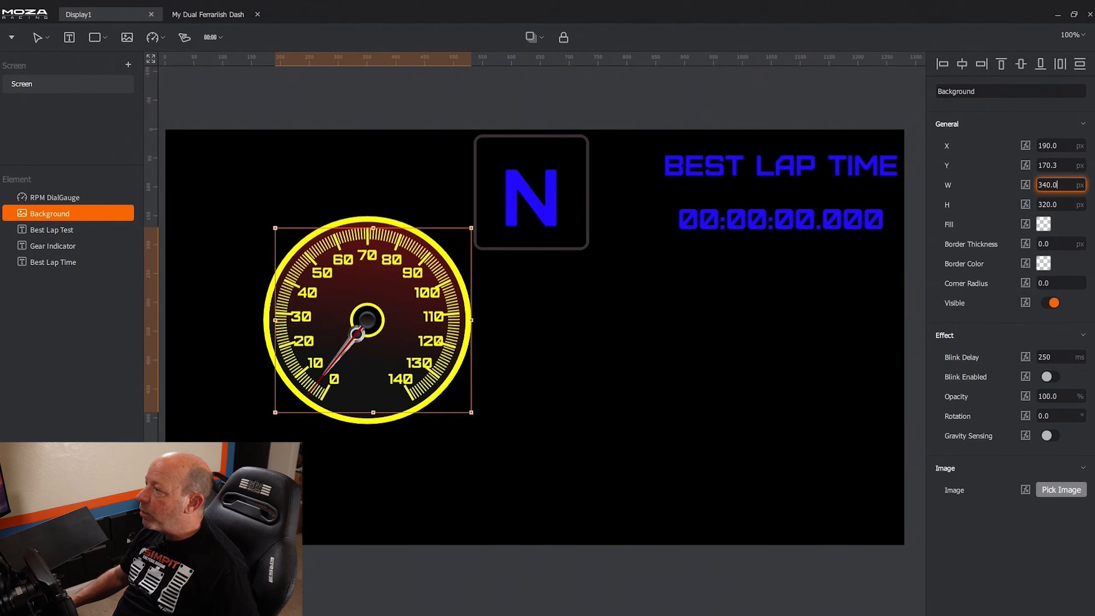
pyautogui.doubleClick(1048, 205)
pyautogui.write('340')
pyautogui.press('Return')
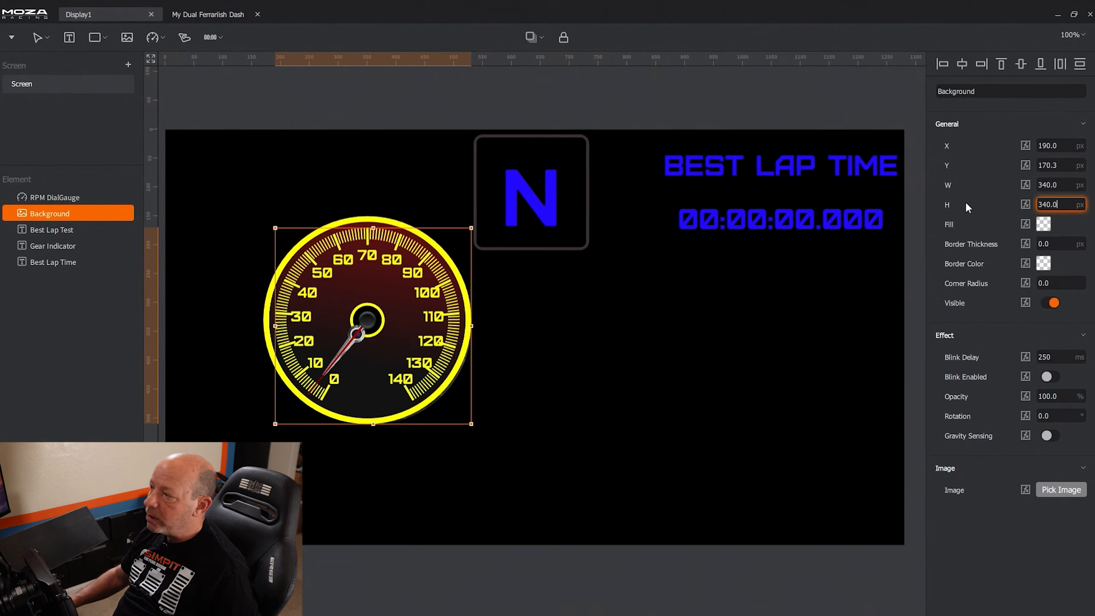
# Step: Try enlarging the Background image to 360 × 360 px
pyautogui.doubleClick(1068, 181)
pyautogui.write('360')
pyautogui.press('Return')
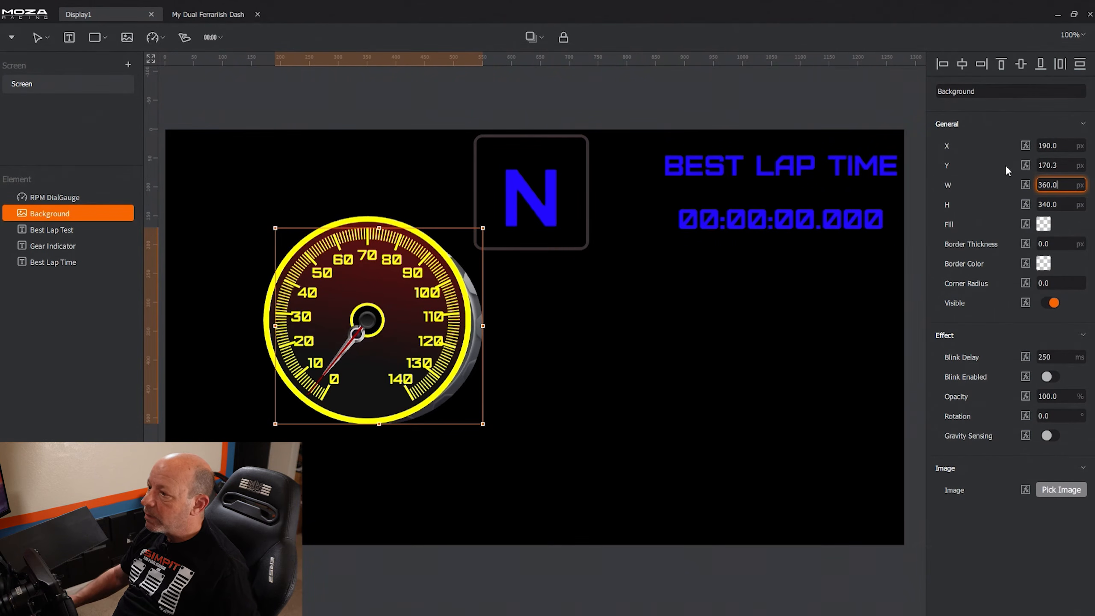
pyautogui.doubleClick(1062, 205)
pyautogui.write('360')
pyautogui.press('Return')
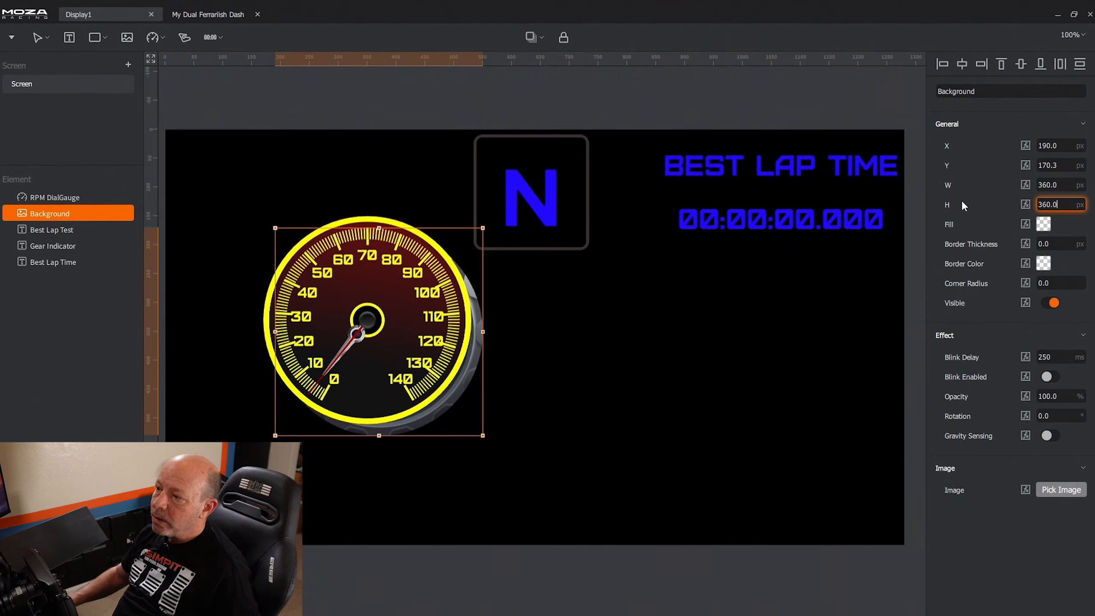
# Step: Move the Background image to about X 170, Y 164 and set its width and height to 400 px
pyautogui.moveTo(453, 414); pyautogui.dragTo(438, 410)
pyautogui.doubleClick(1058, 185)
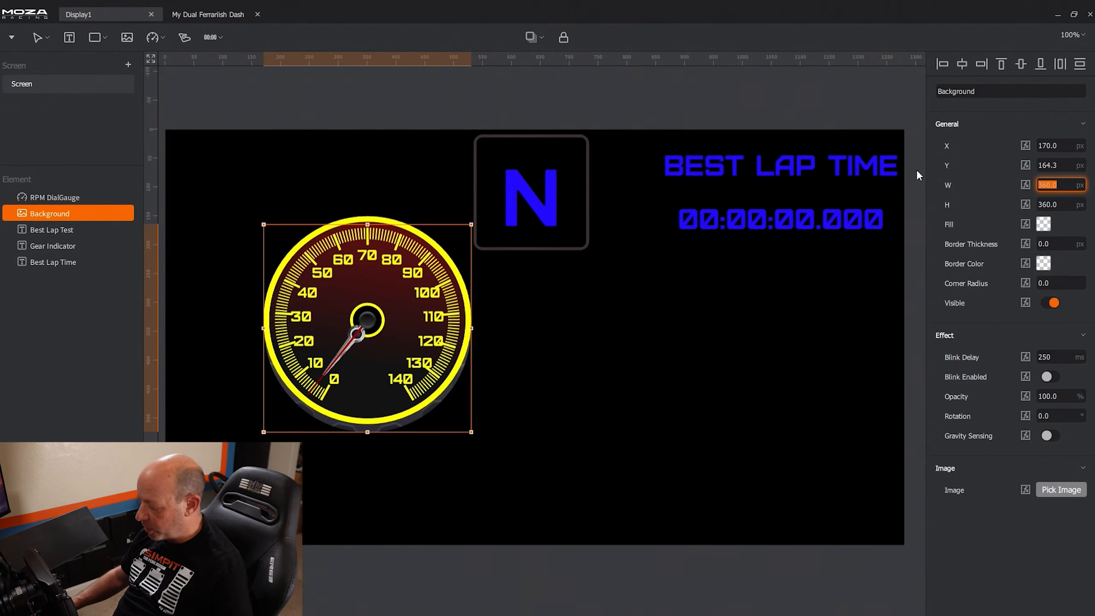
pyautogui.write('400')
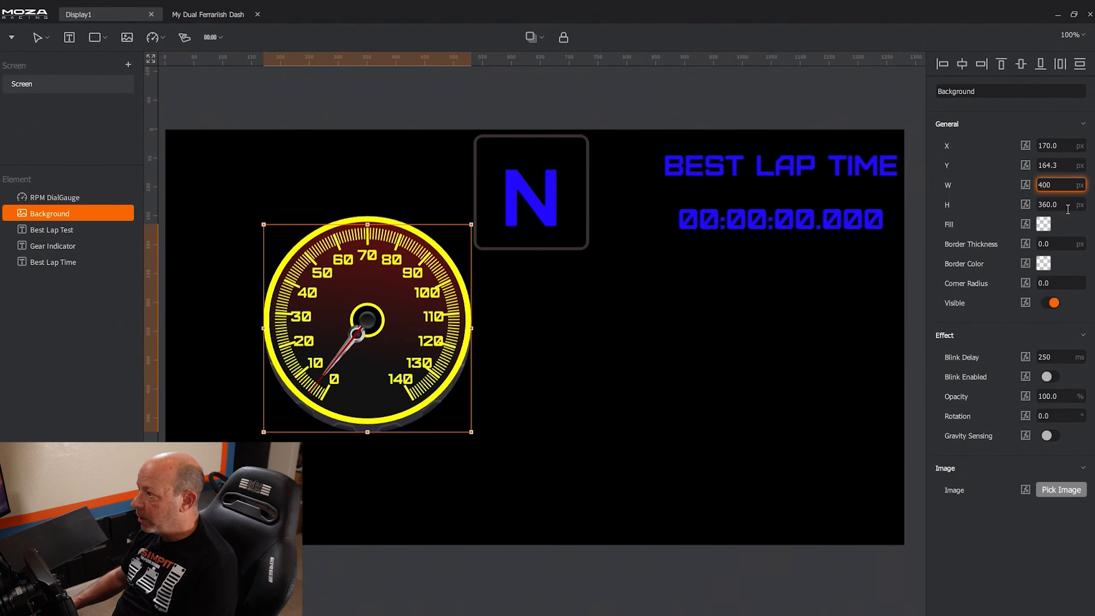
pyautogui.press('Tab')
pyautogui.write('400')
# Step: Center the RPM DialGauge within the metallic rim of the Background image at about X -82, Y 56
pyautogui.click(599, 318)
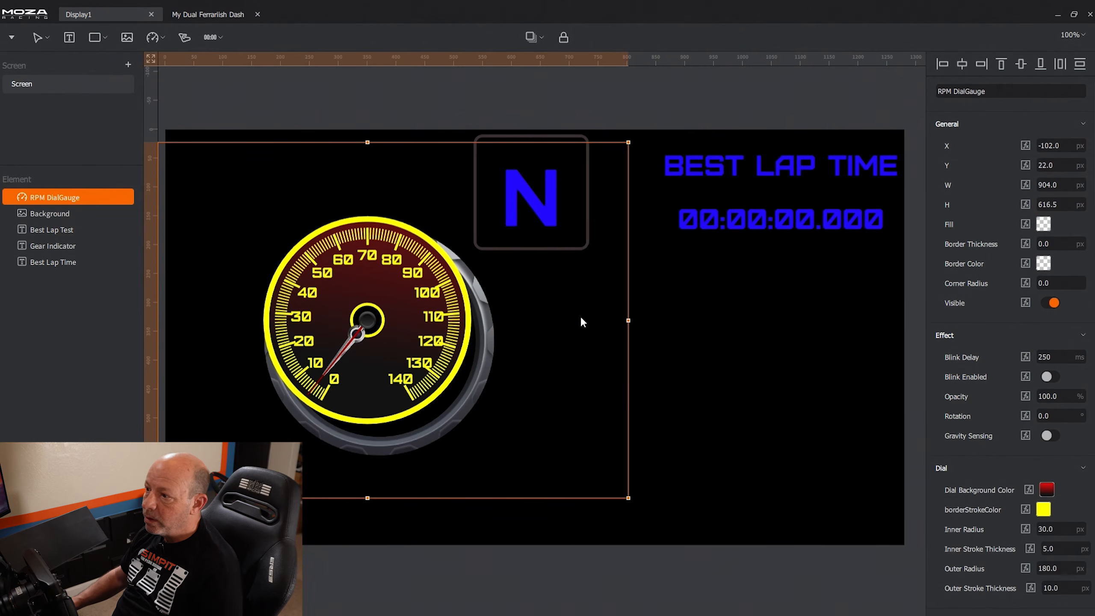
pyautogui.moveTo(402, 426); pyautogui.dragTo(408, 469)
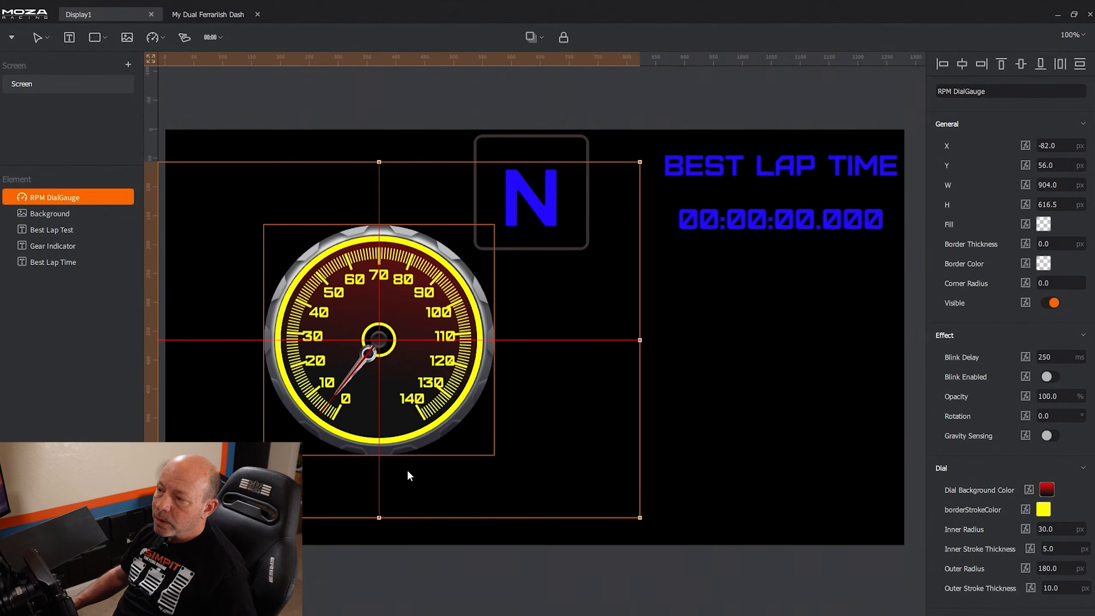
pyautogui.moveTo(408, 472); pyautogui.dragTo(408, 472)
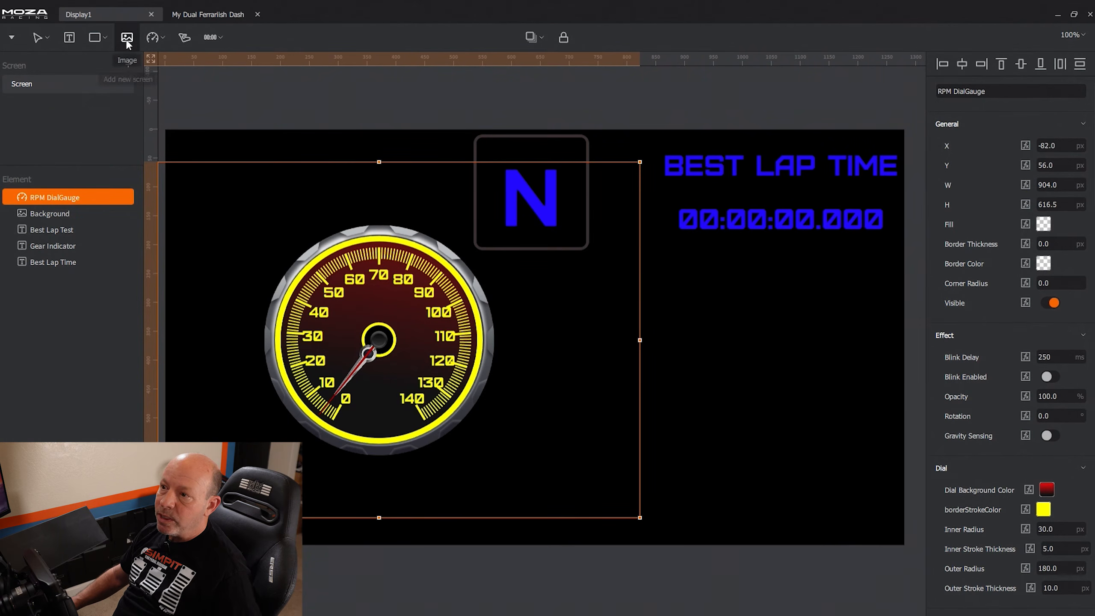
# Step: Rename the Background element as "Background dial"
pyautogui.click(61, 214)
pyautogui.click(997, 89)
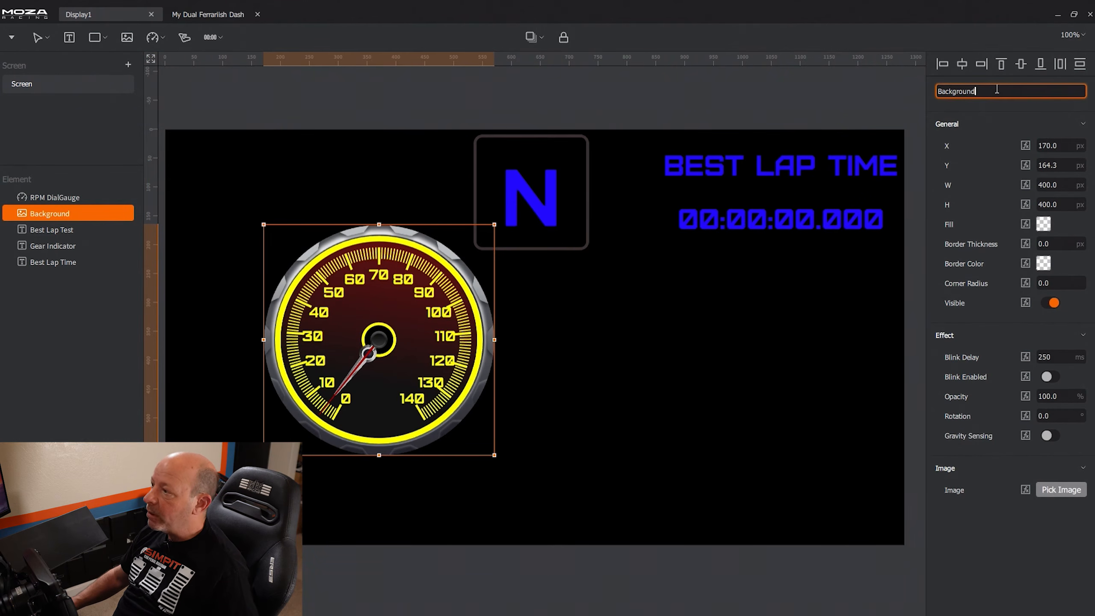
pyautogui.write('dial')
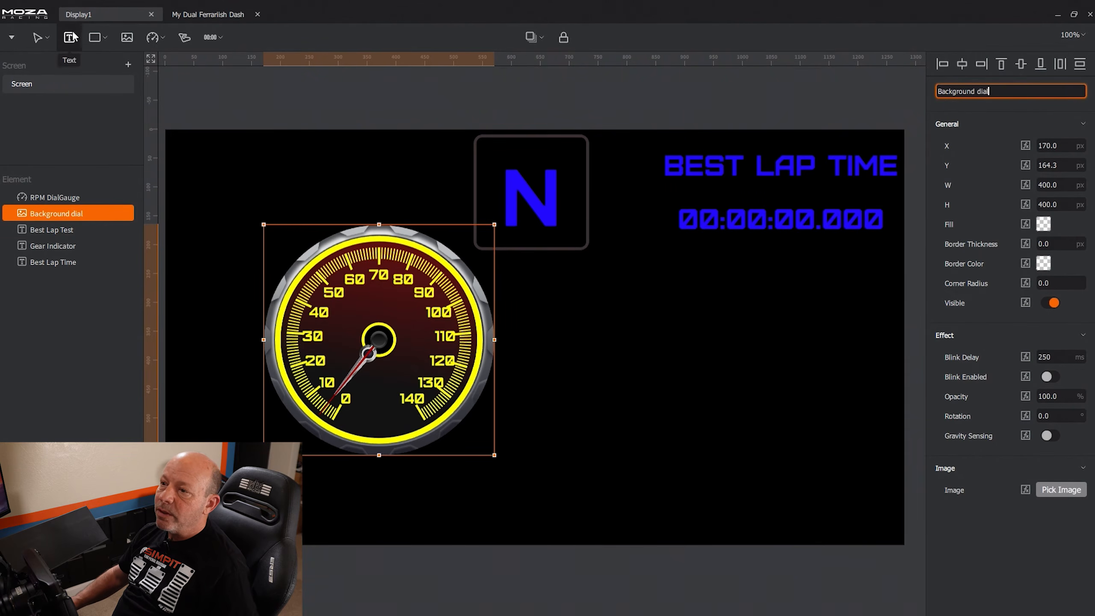
# Step: Add an Image element and load the Carbon-fiber-backgrounds picture from Downloads into it, without compressing it
pyautogui.click(95, 38)
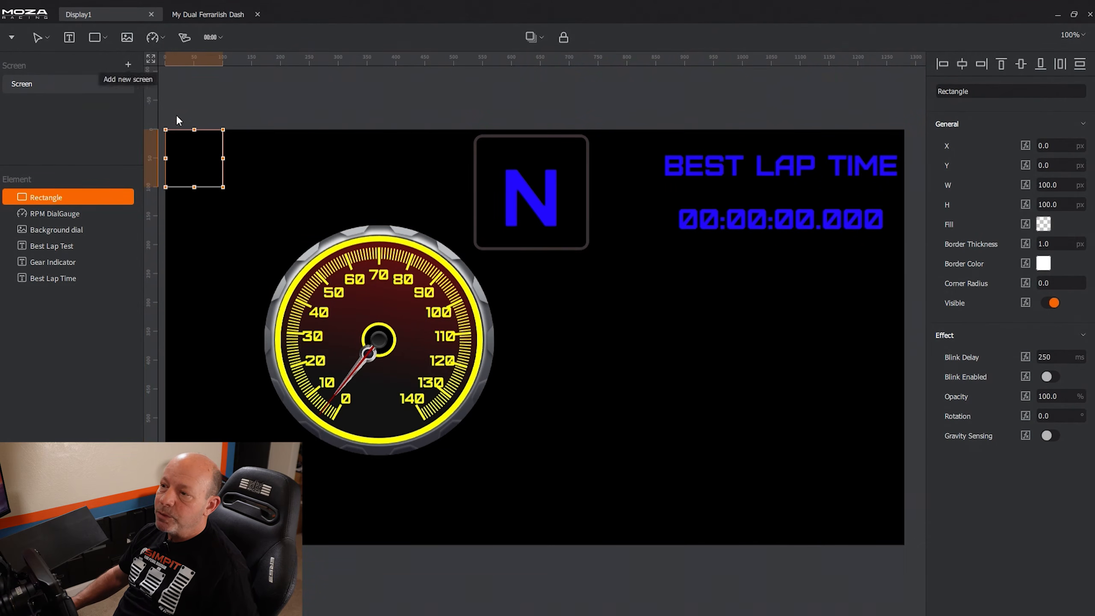
pyautogui.press('Delete')
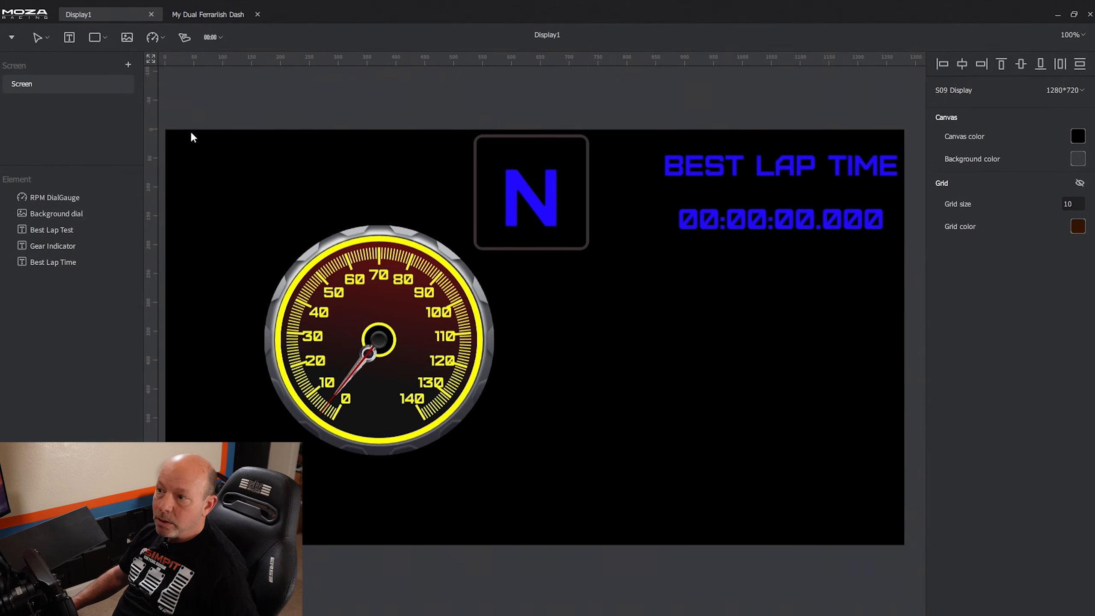
pyautogui.click(127, 38)
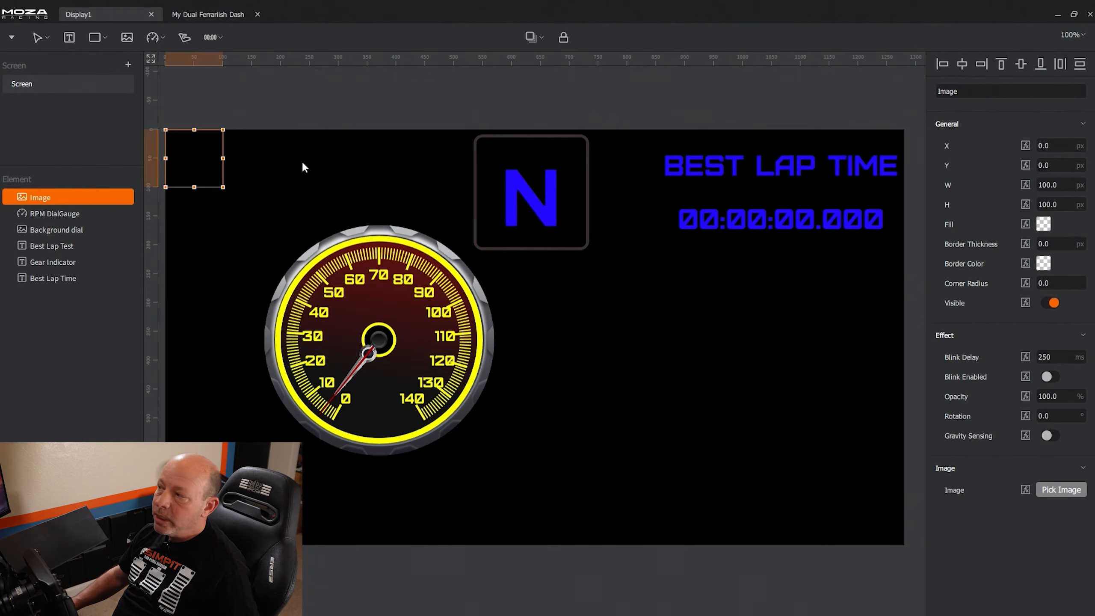
pyautogui.click(1062, 487)
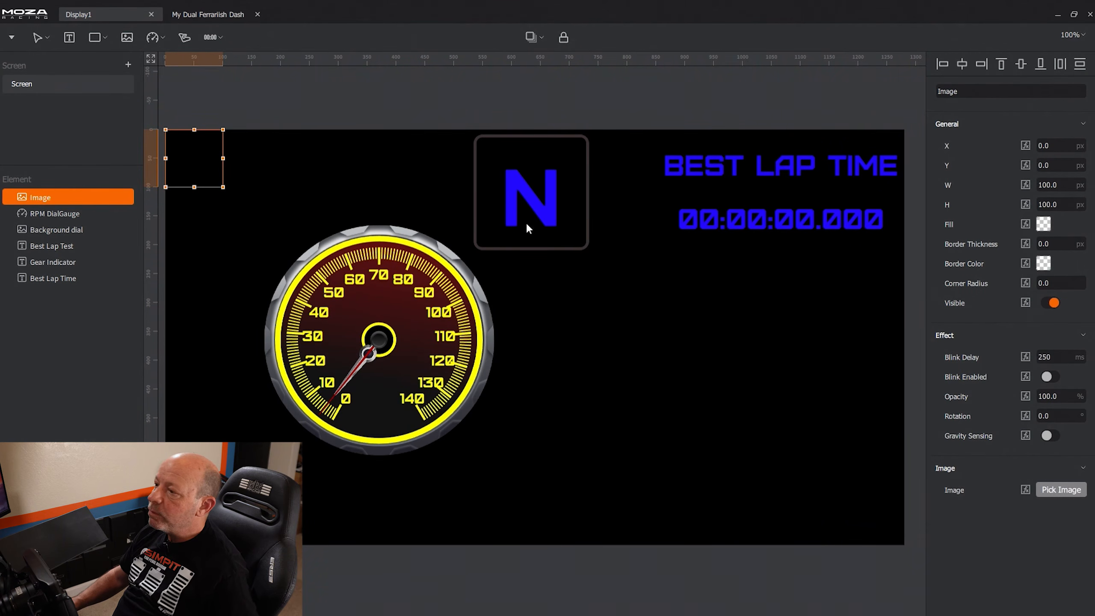
pyautogui.click(43, 99)
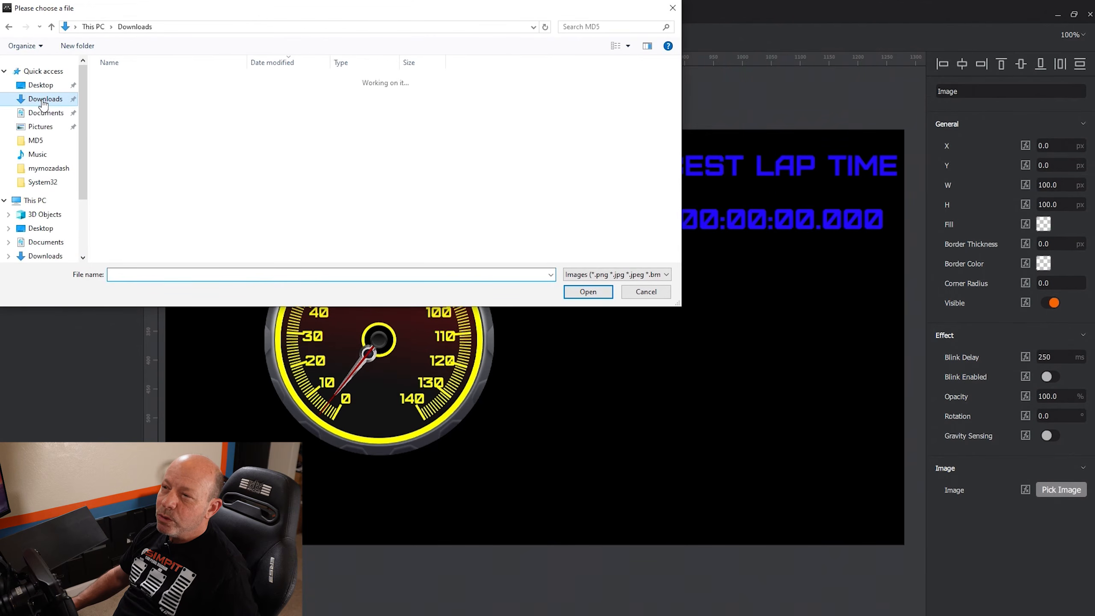
pyautogui.click(133, 109)
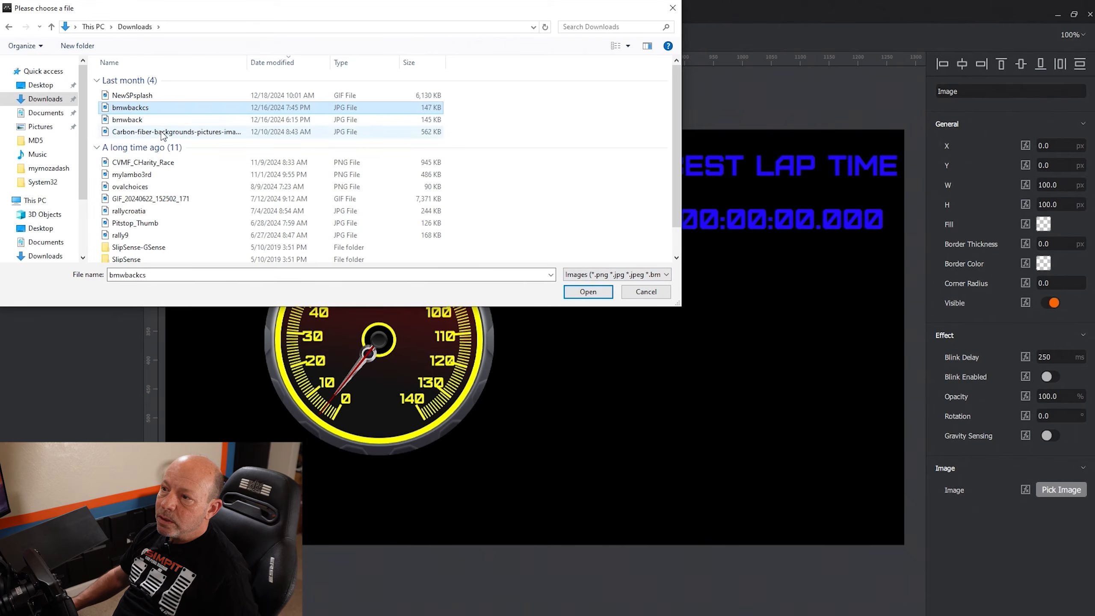
pyautogui.click(388, 133)
pyautogui.click(585, 297)
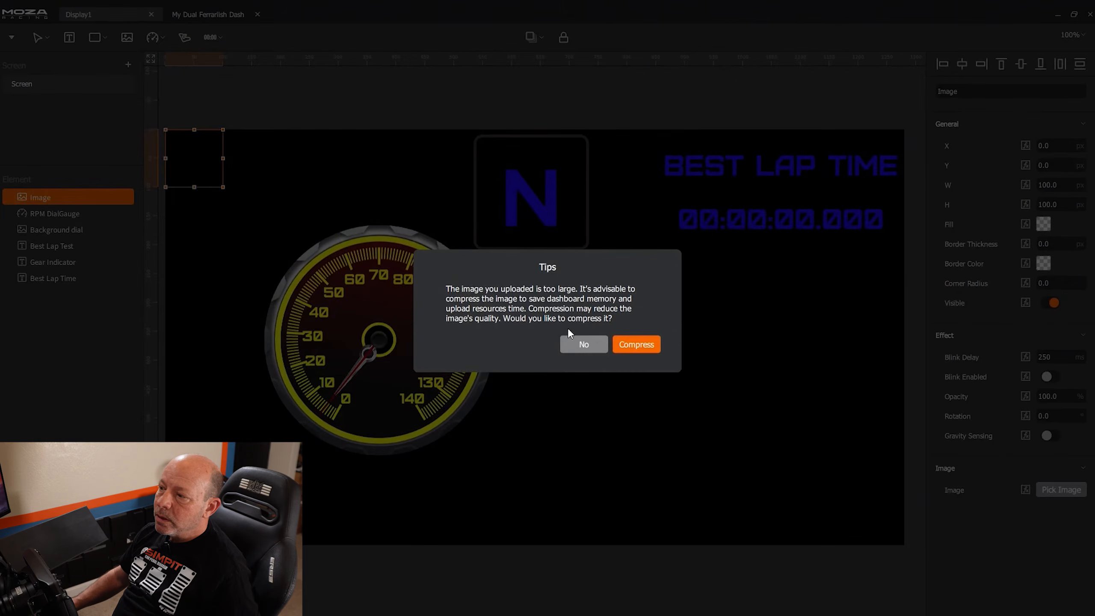
pyautogui.click(584, 345)
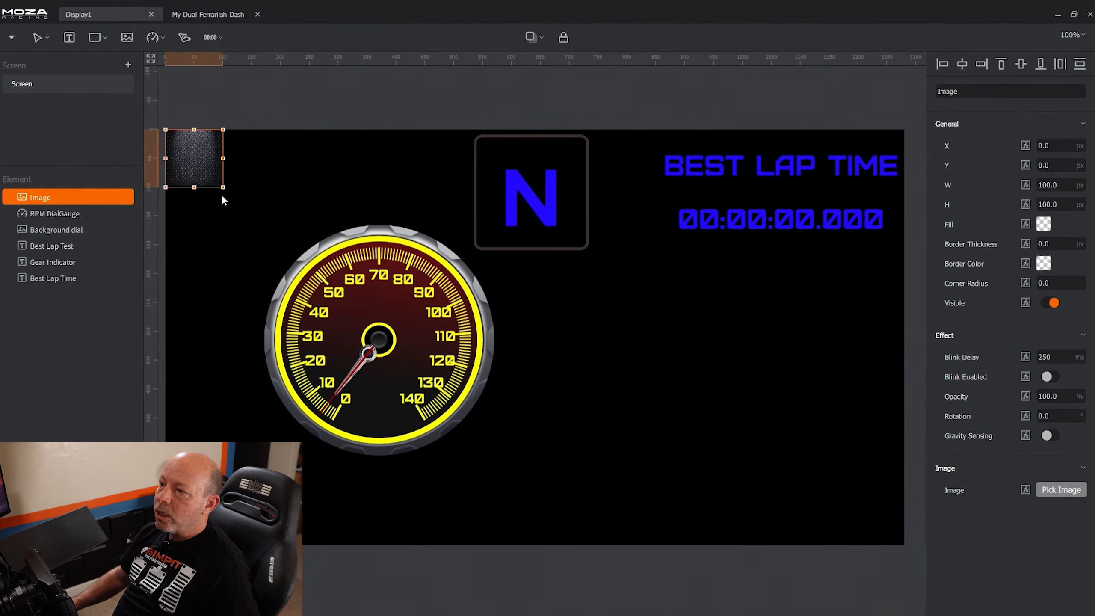
# Step: Stretch the new image over the whole canvas to about 1282 × 718 px and send it behind all other elements
pyautogui.moveTo(221, 188); pyautogui.dragTo(906, 545)
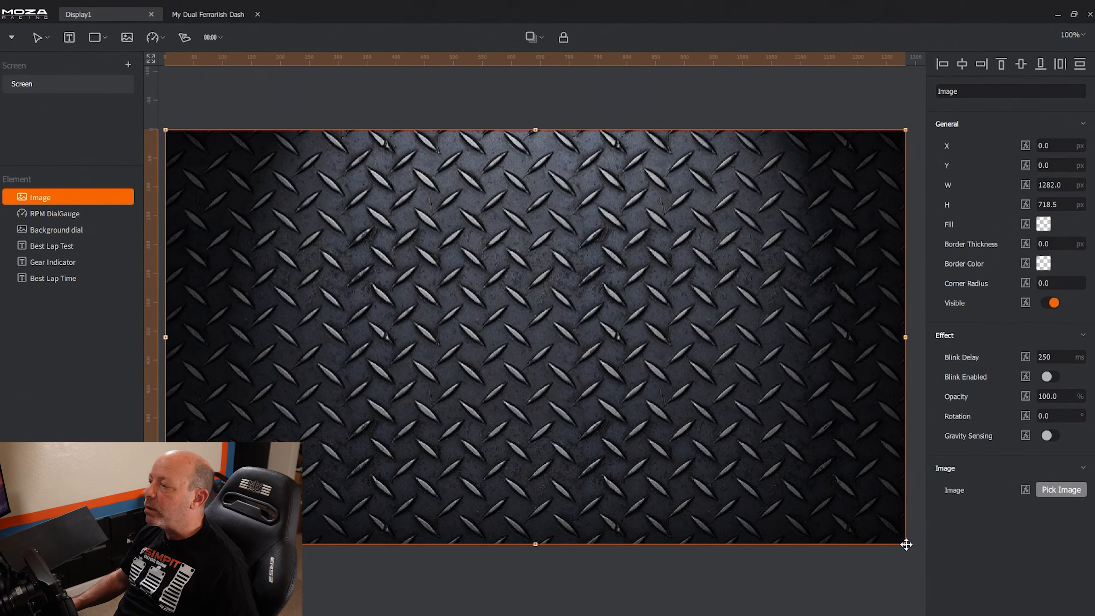
pyautogui.click(530, 37)
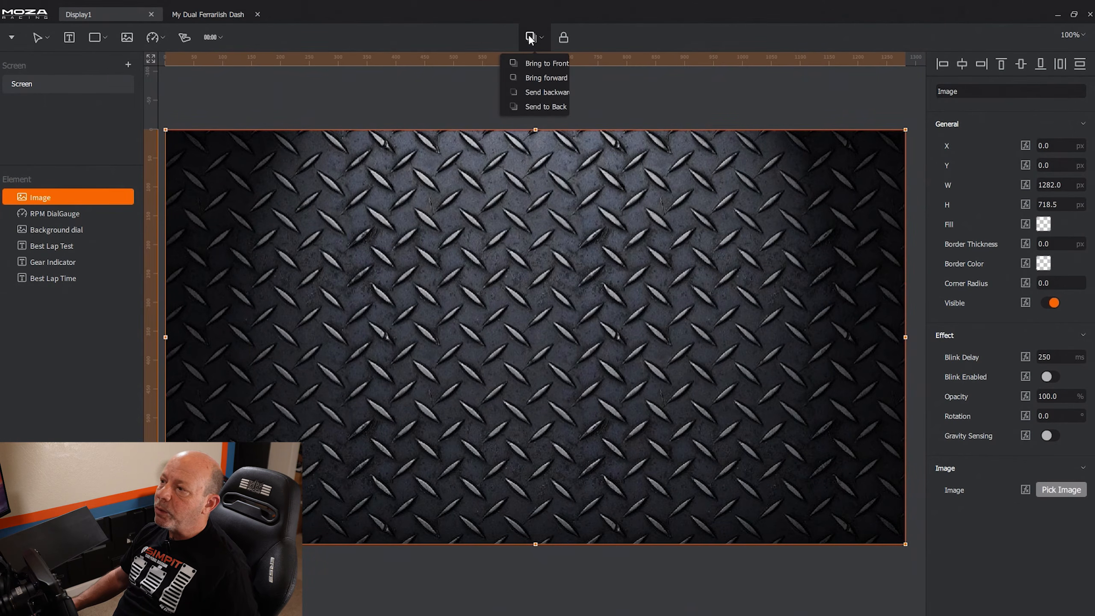
pyautogui.click(550, 107)
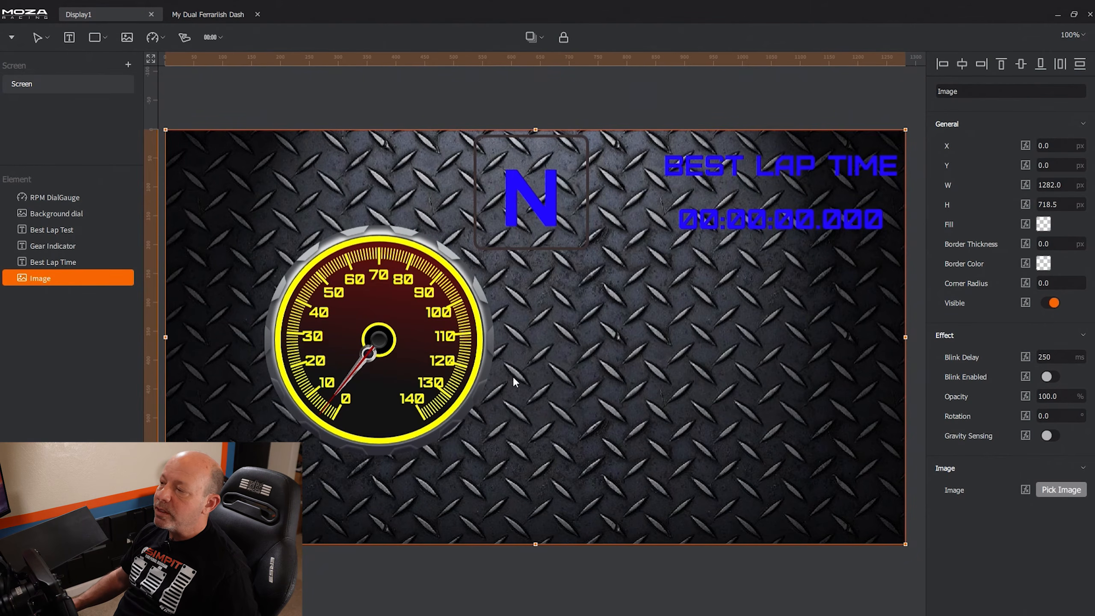
# Step: Set the full-canvas image's opacity to 50% and shift it slightly to about X -4, Y 5
pyautogui.moveTo(64, 283)
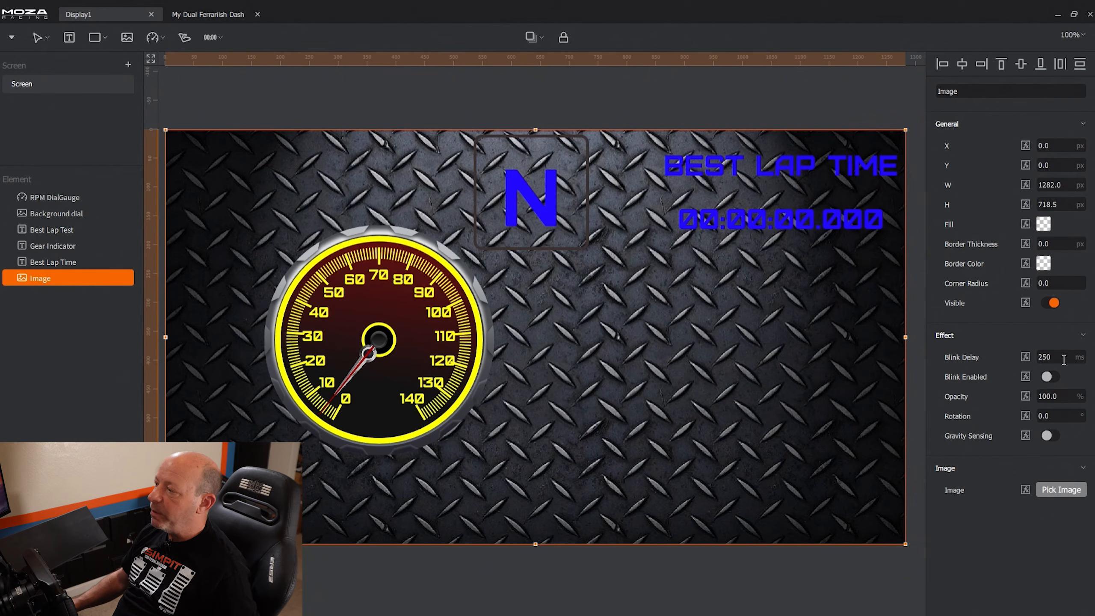
pyautogui.click(1065, 397)
pyautogui.write('50')
pyautogui.press('Return')
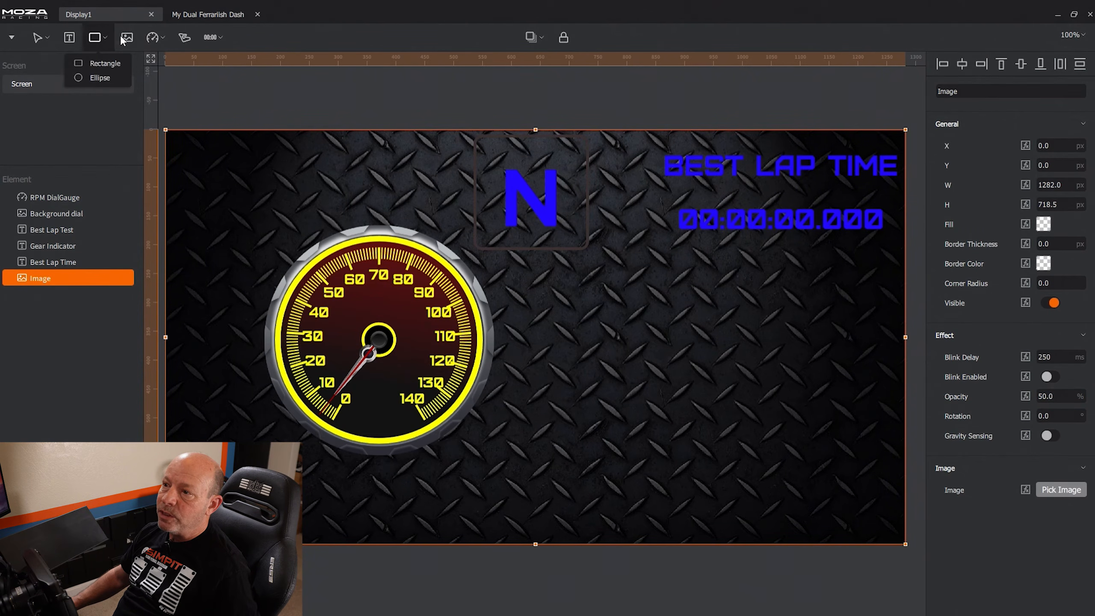
pyautogui.moveTo(169, 135); pyautogui.dragTo(167, 137)
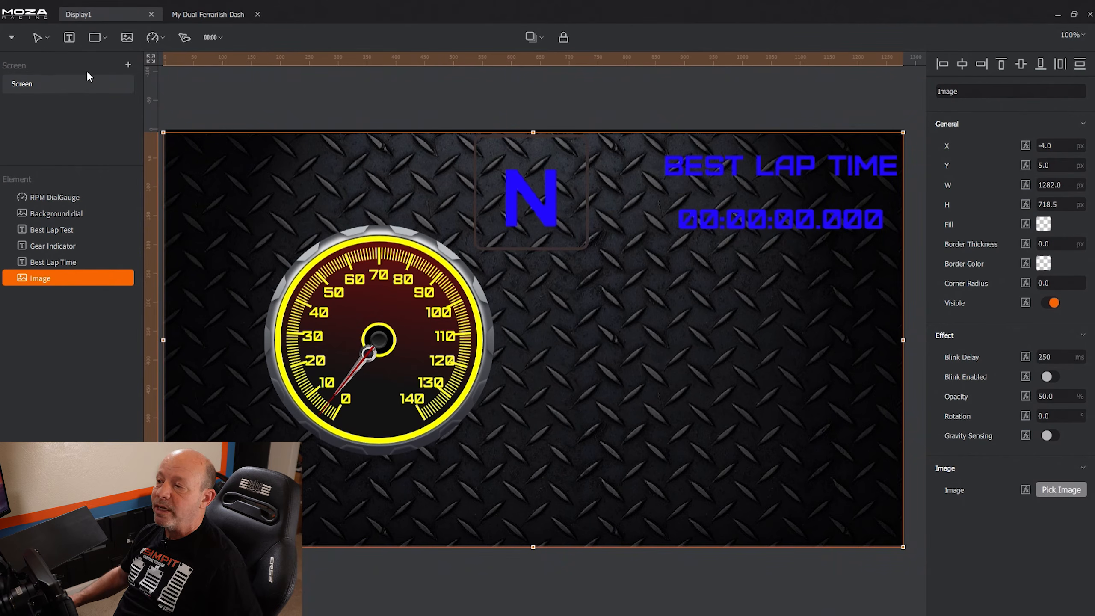
# Step: Add a second screen to the dashboard, view it, and return to the first screen
pyautogui.click(12, 37)
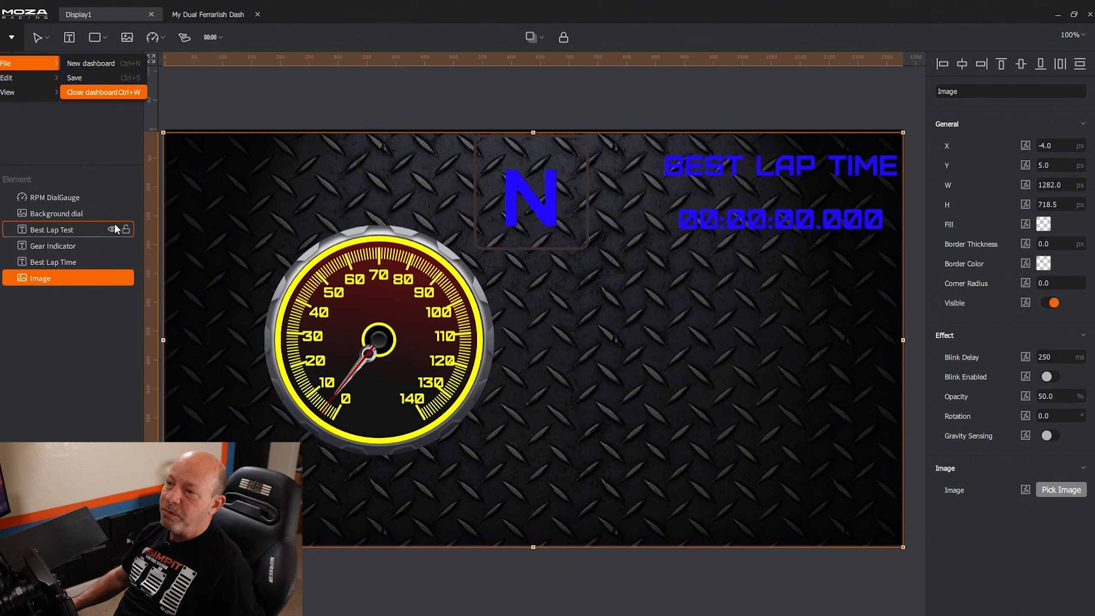
pyautogui.click(90, 144)
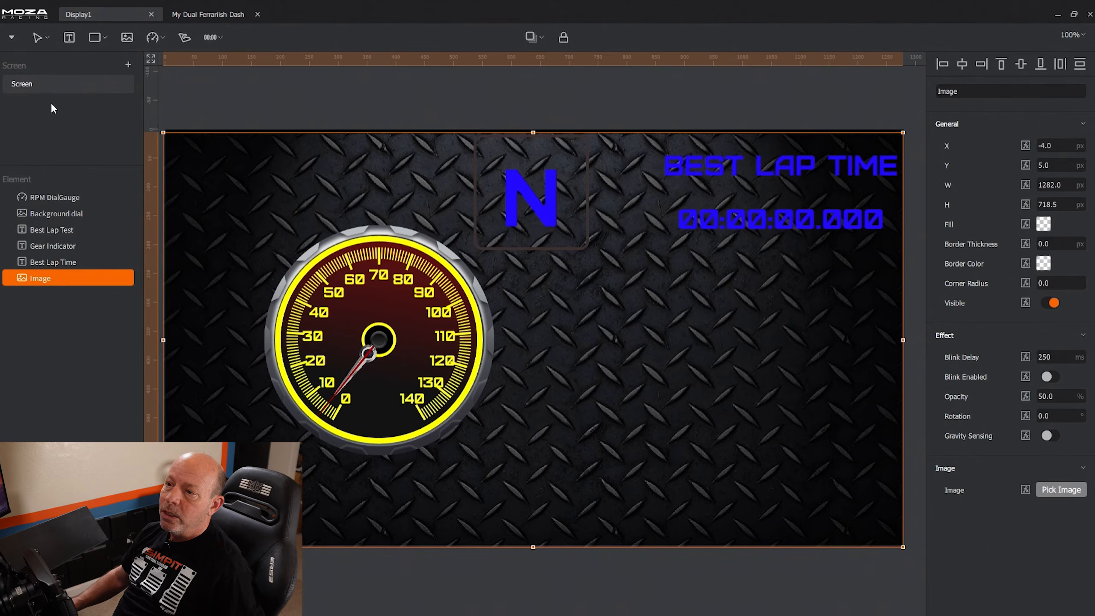
pyautogui.click(128, 65)
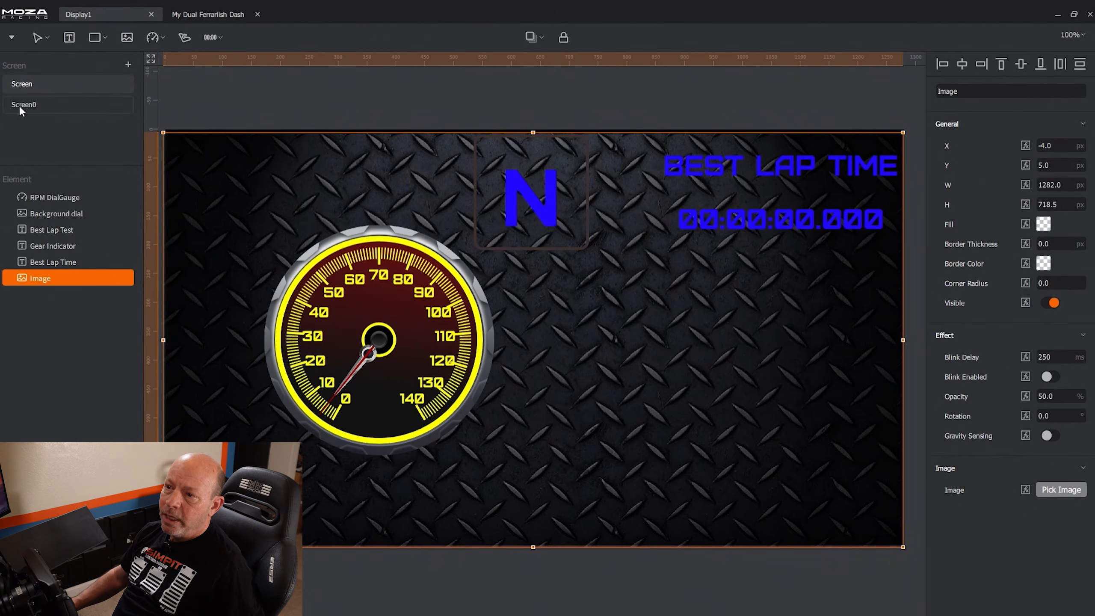
pyautogui.click(35, 105)
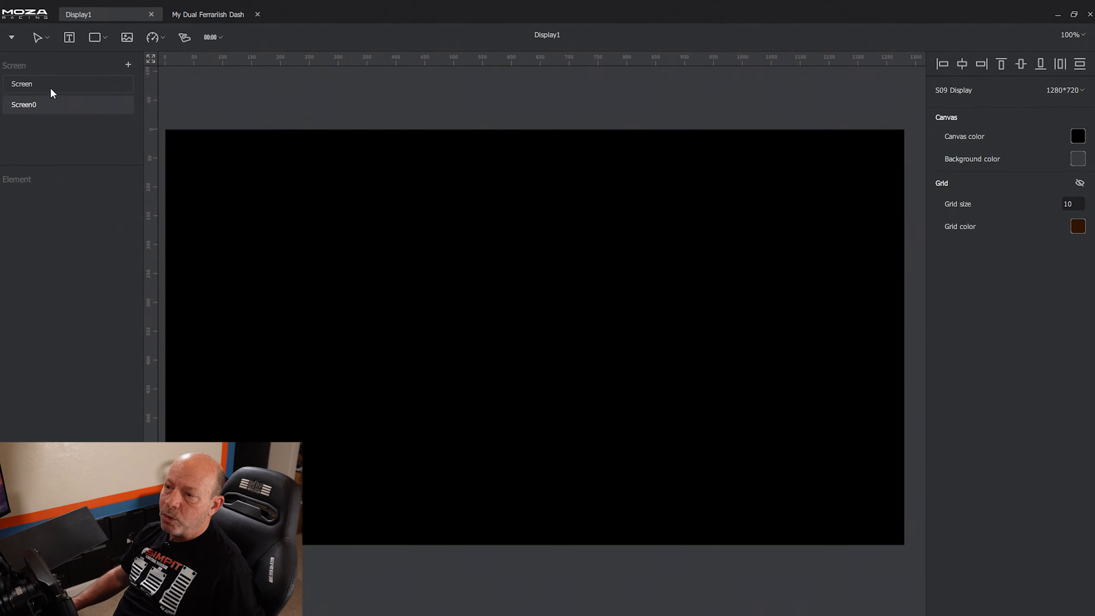
pyautogui.click(48, 85)
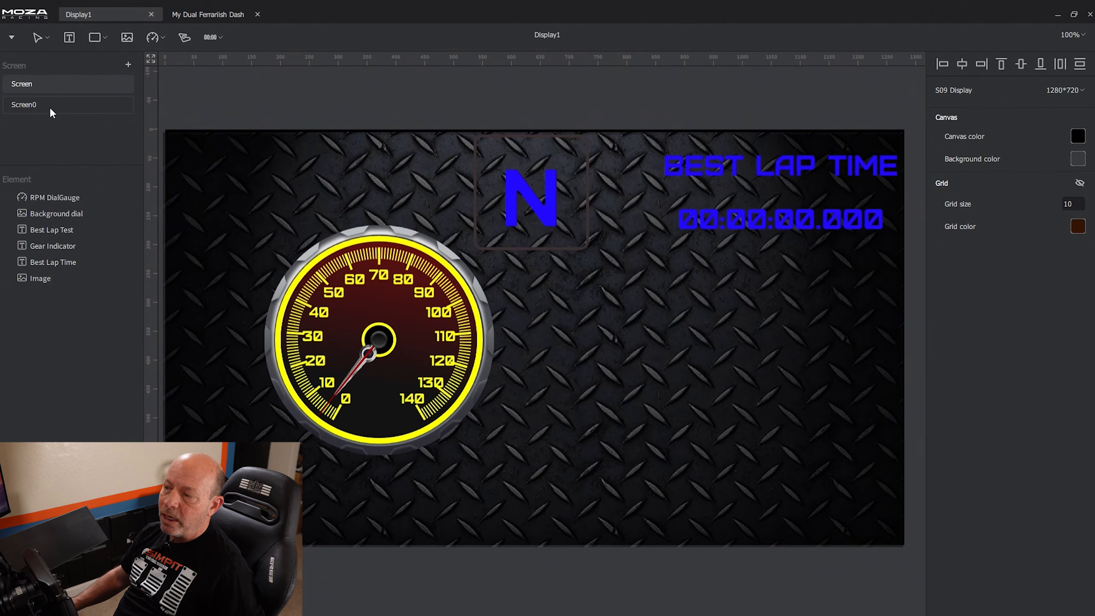
# Step: On Screen0, add a track Map element and stretch it over the whole canvas to about 1279 × 723 px
pyautogui.click(50, 107)
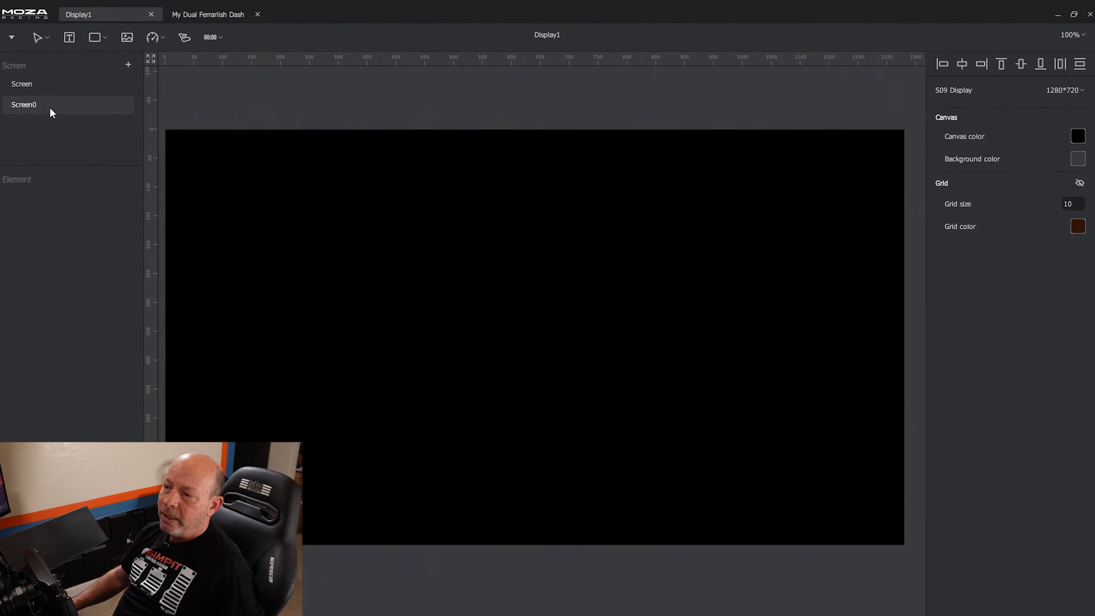
pyautogui.click(184, 39)
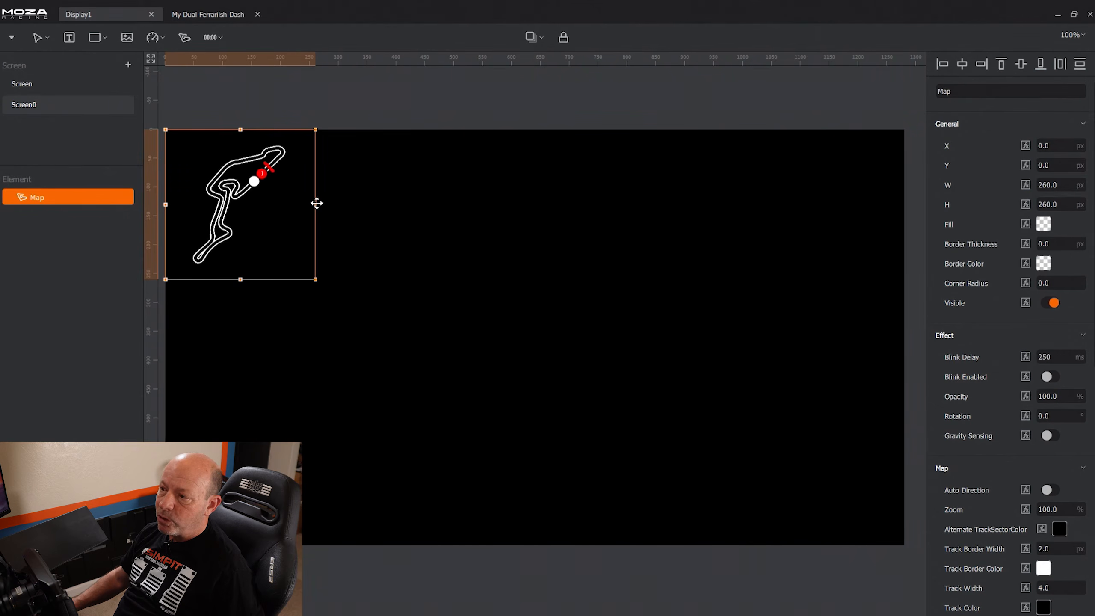
pyautogui.moveTo(315, 280); pyautogui.dragTo(905, 548)
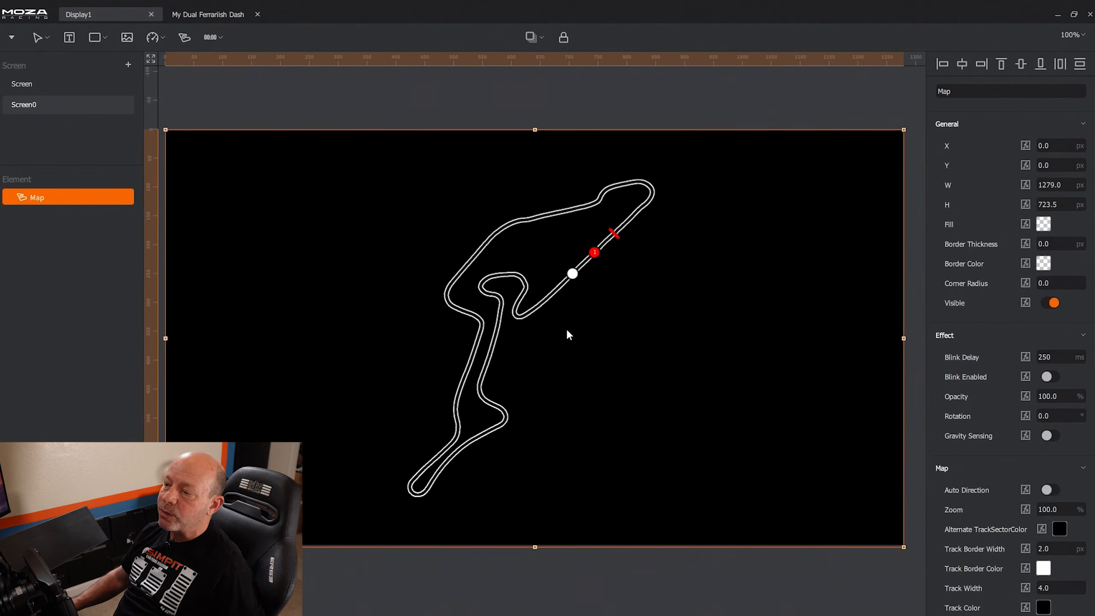
# Step: Add the predefined Current Lap Time element to the screen with the track map
pyautogui.click(213, 37)
pyautogui.moveTo(202, 64)
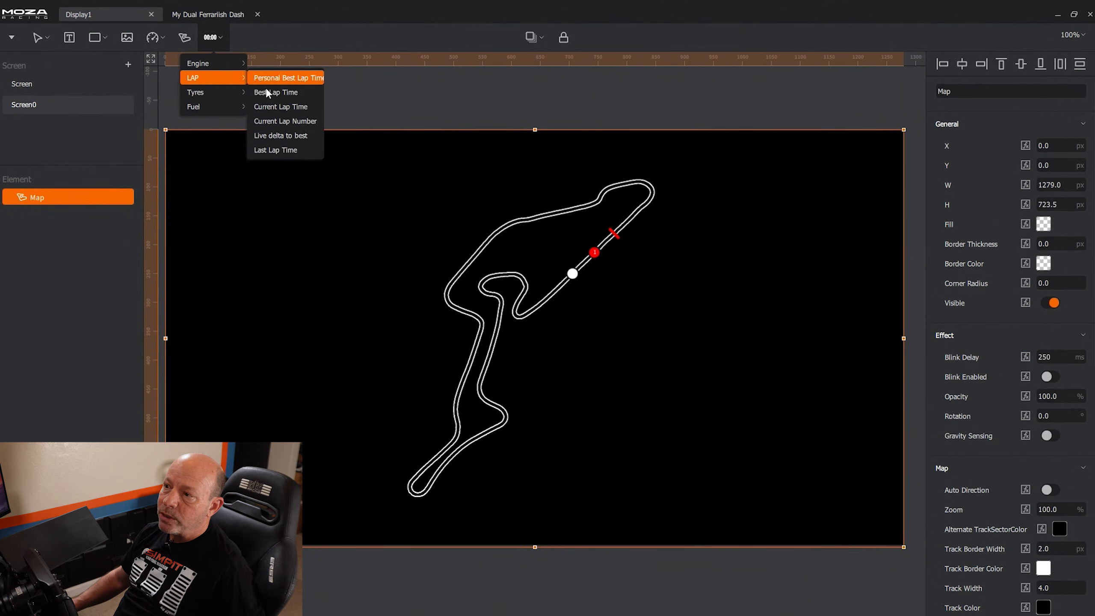
pyautogui.click(281, 106)
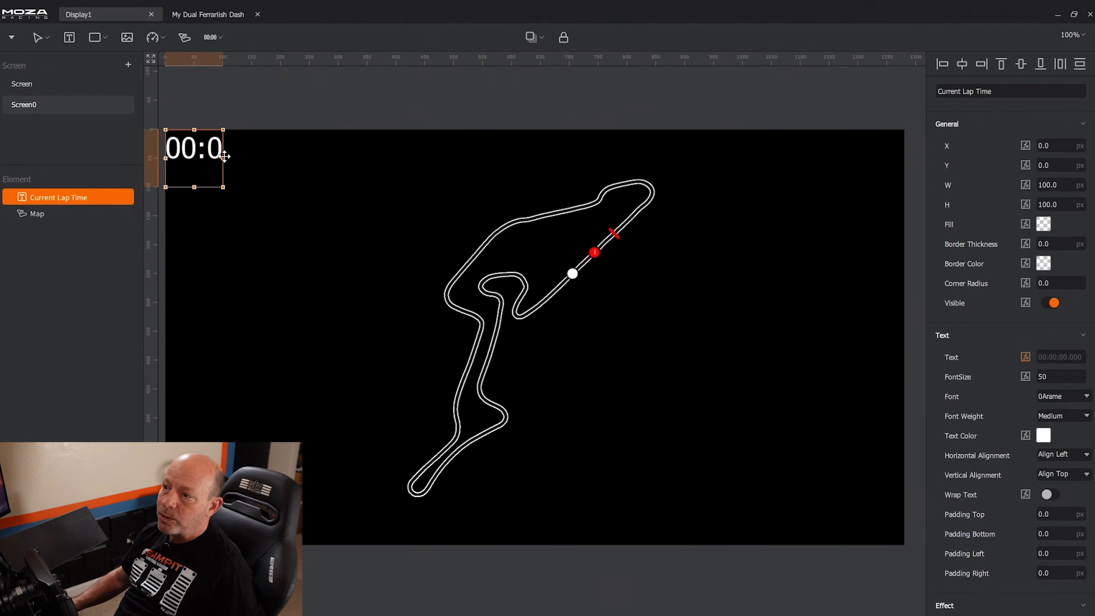
# Step: Widen the Current Lap Time element to about 433 px at Y 123, and add a 404 px wide "Current Lap" text above it
pyautogui.moveTo(225, 156); pyautogui.dragTo(308, 247)
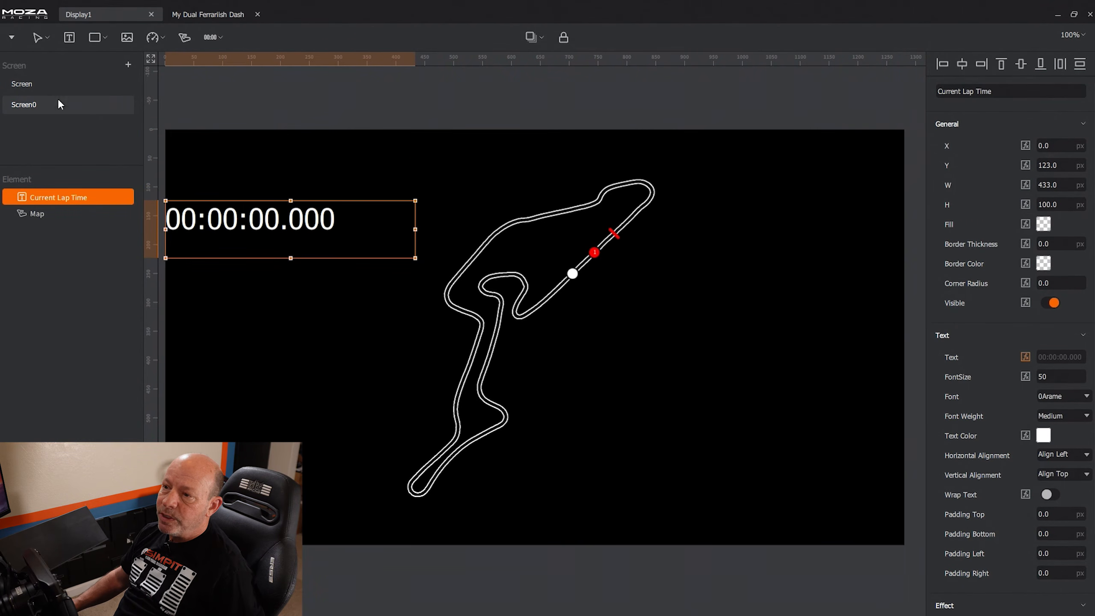
pyautogui.click(69, 38)
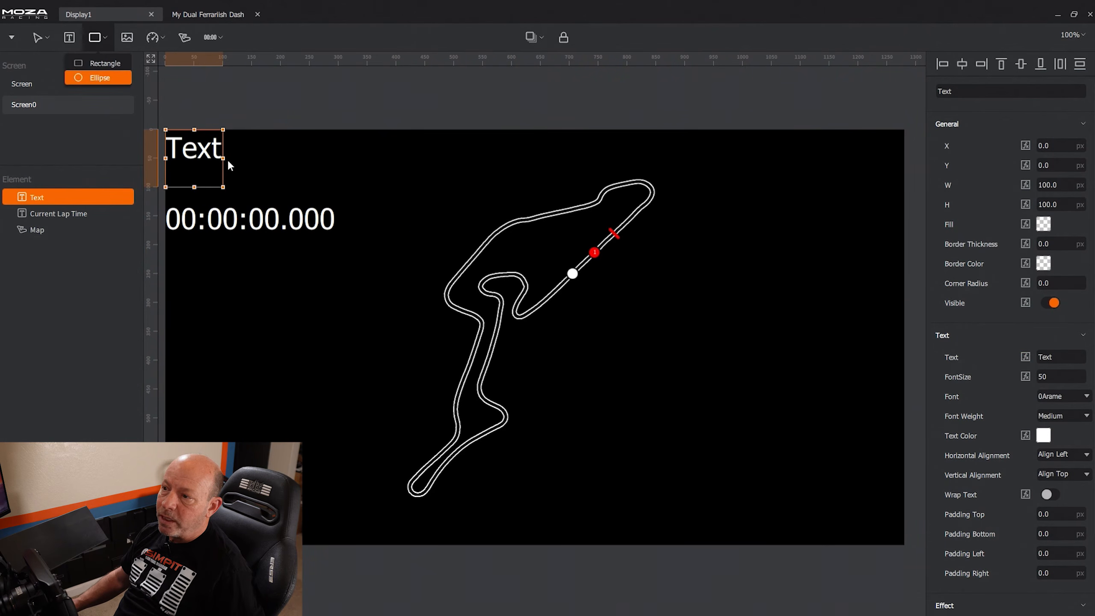
pyautogui.moveTo(223, 159); pyautogui.dragTo(399, 169)
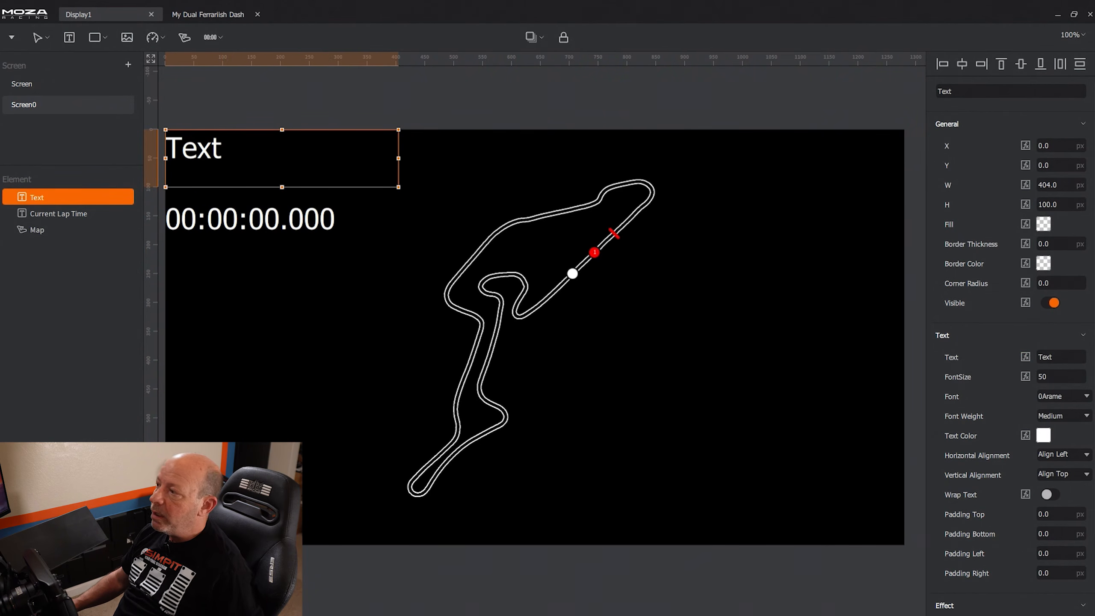
pyautogui.click(1060, 363)
pyautogui.write('current La')
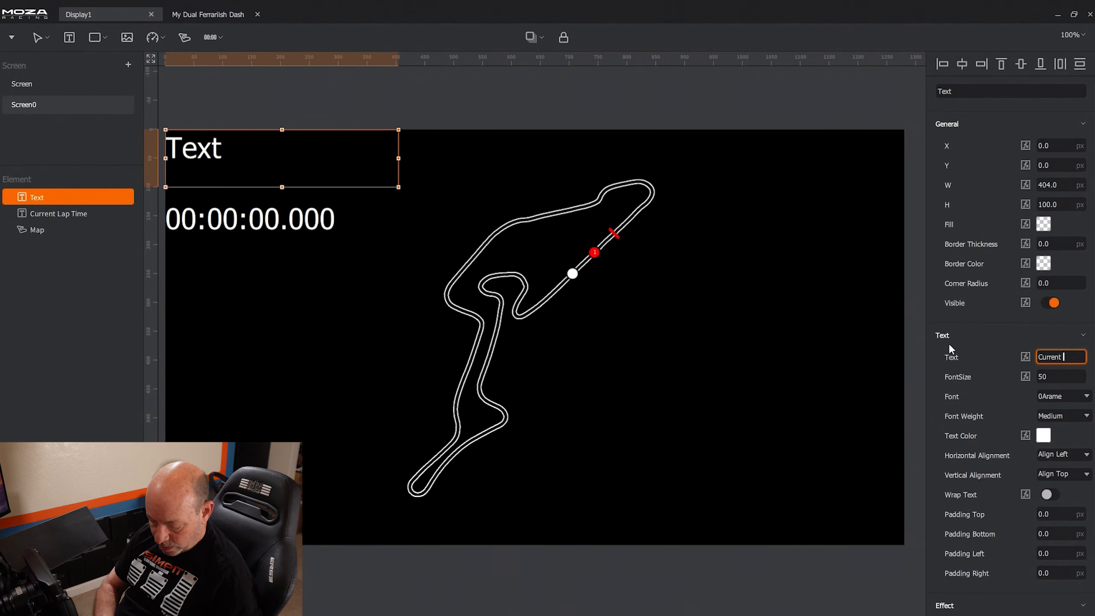
pyautogui.write('p')
pyautogui.press('Return')
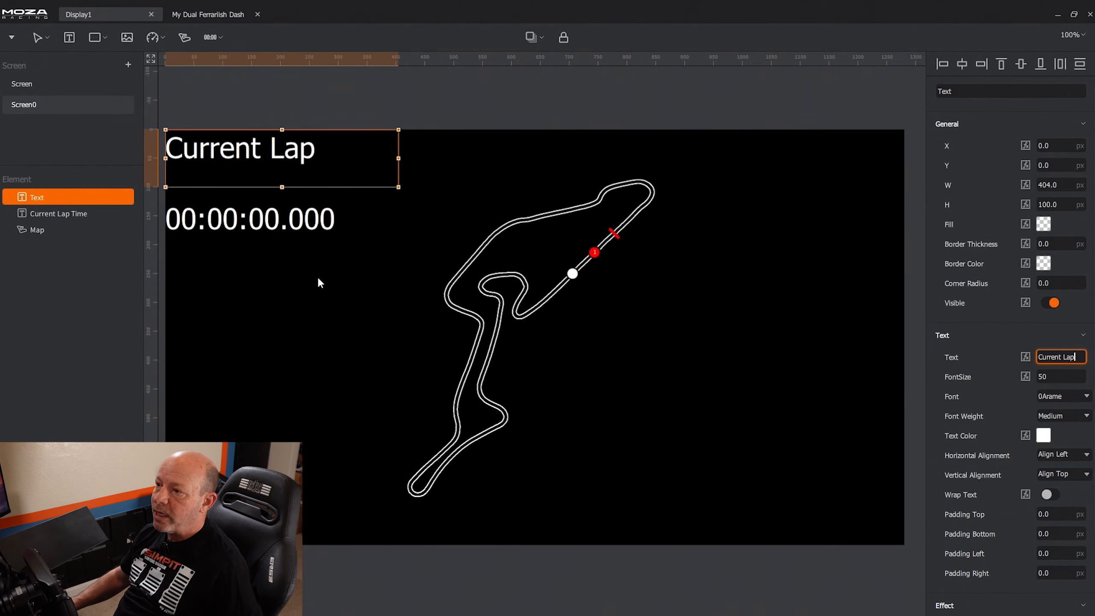
# Step: On the first screen, add a rectangle of about 684.5 × 42.5 px below the best lap time, at about X 593.5, Y 249
pyautogui.click(53, 85)
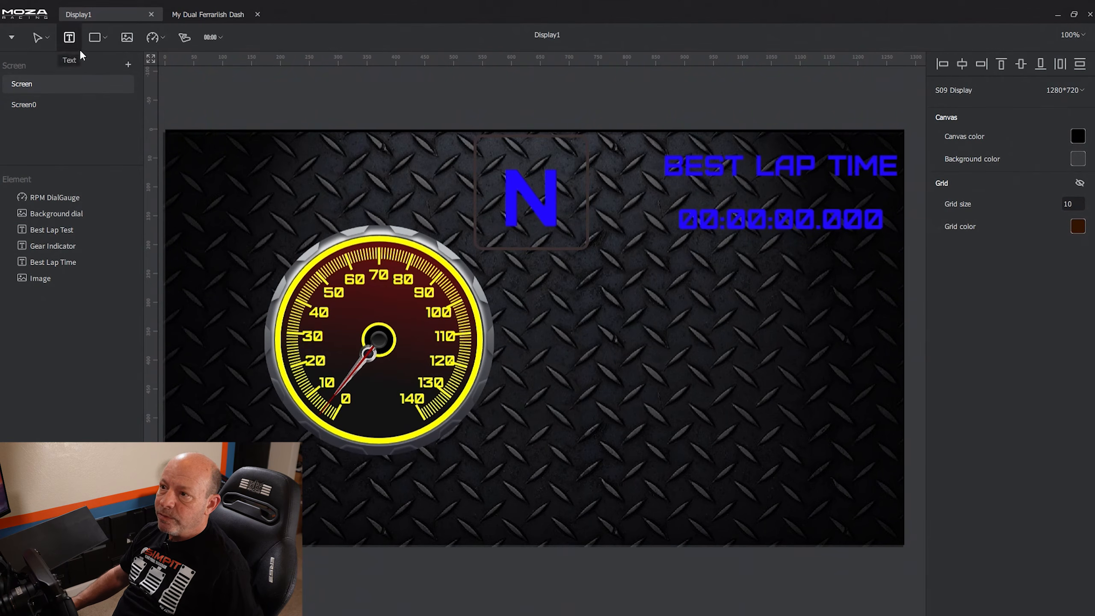
pyautogui.moveTo(96, 41)
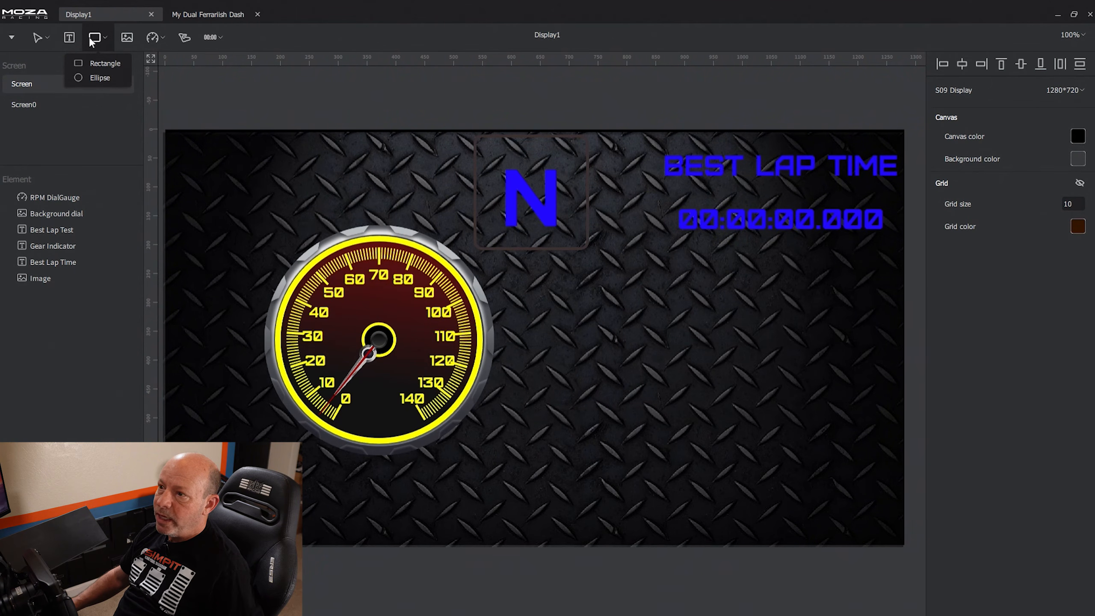
pyautogui.click(815, 170)
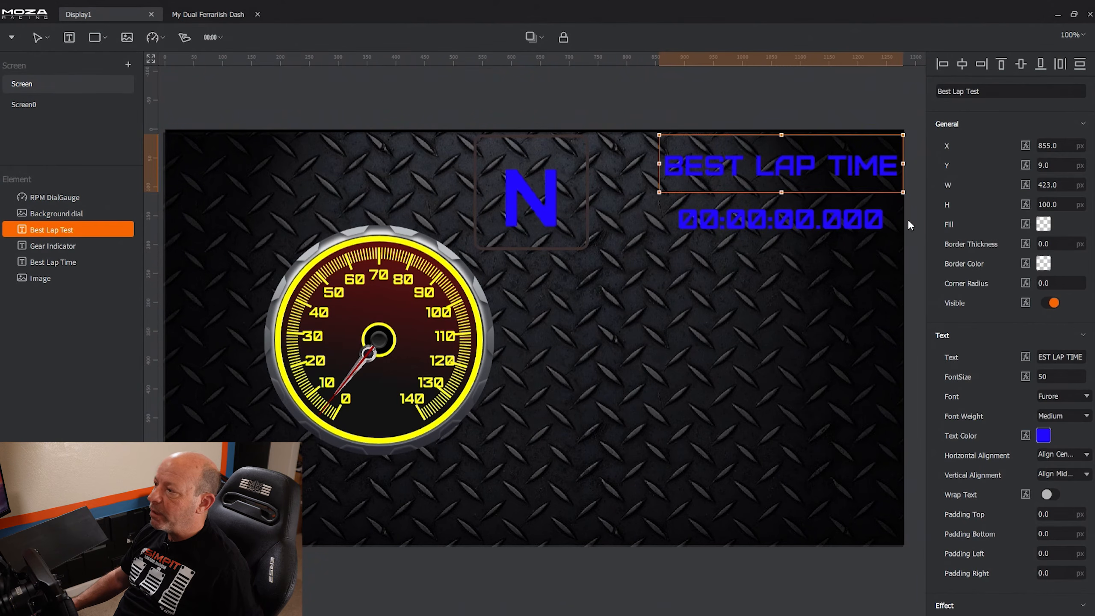
pyautogui.moveTo(93, 40)
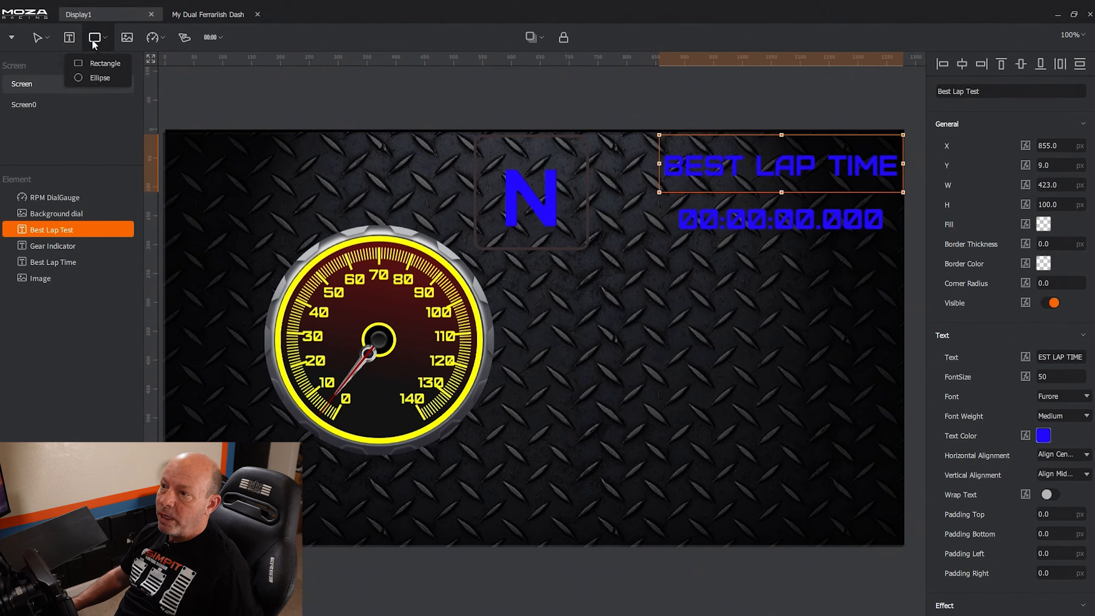
pyautogui.click(94, 62)
pyautogui.moveTo(189, 155); pyautogui.dragTo(509, 270)
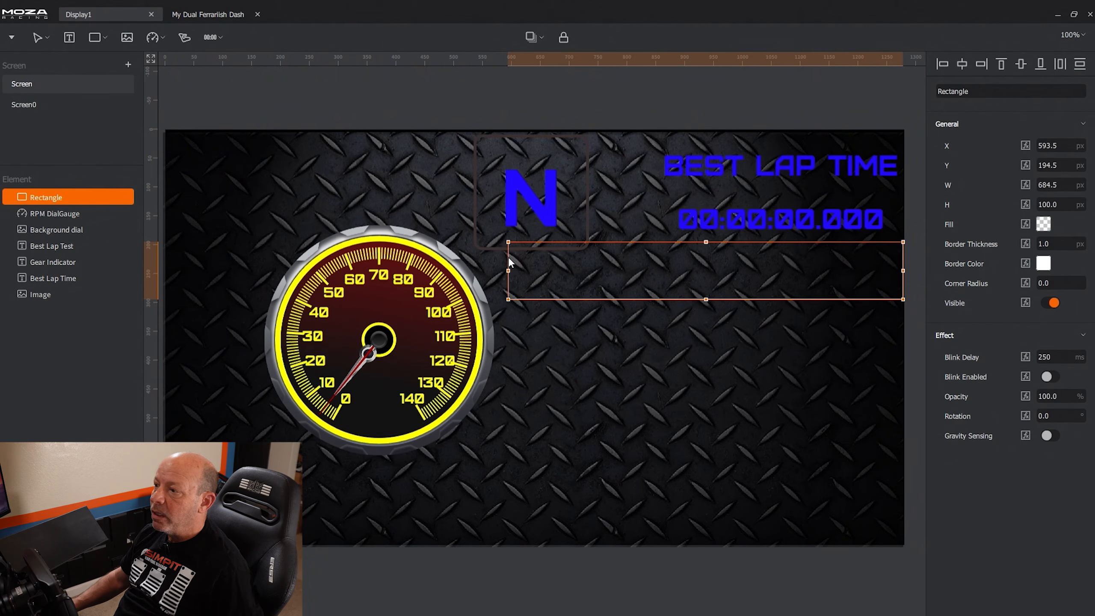
pyautogui.moveTo(706, 242); pyautogui.dragTo(689, 288)
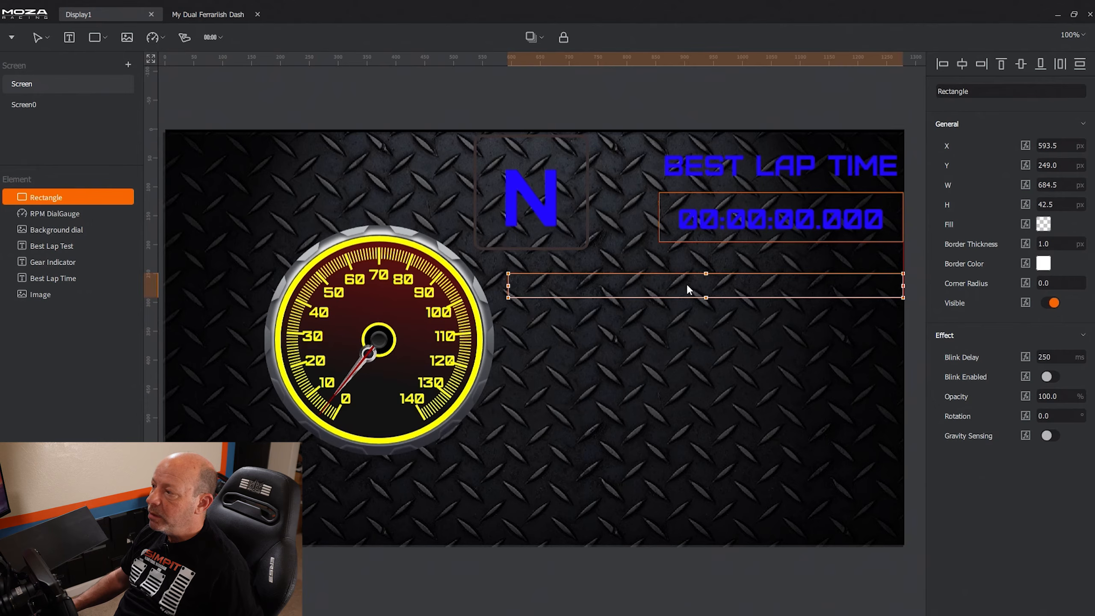
# Step: Give the rectangle a solid red fill (fd0101) at 100% opacity
pyautogui.click(1043, 225)
pyautogui.click(1021, 258)
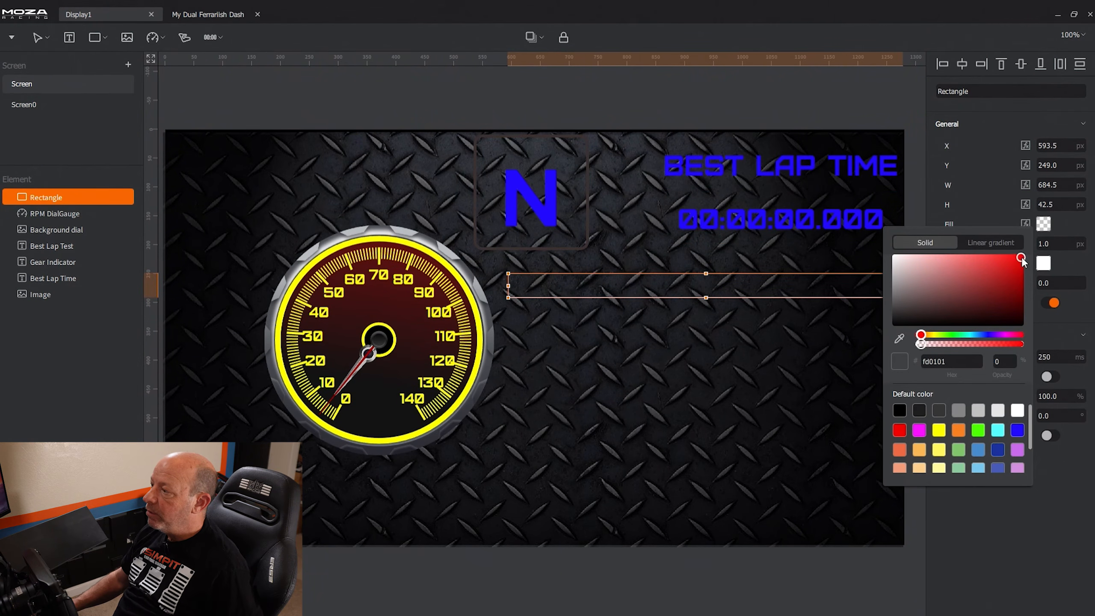
pyautogui.moveTo(921, 344); pyautogui.dragTo(1019, 344)
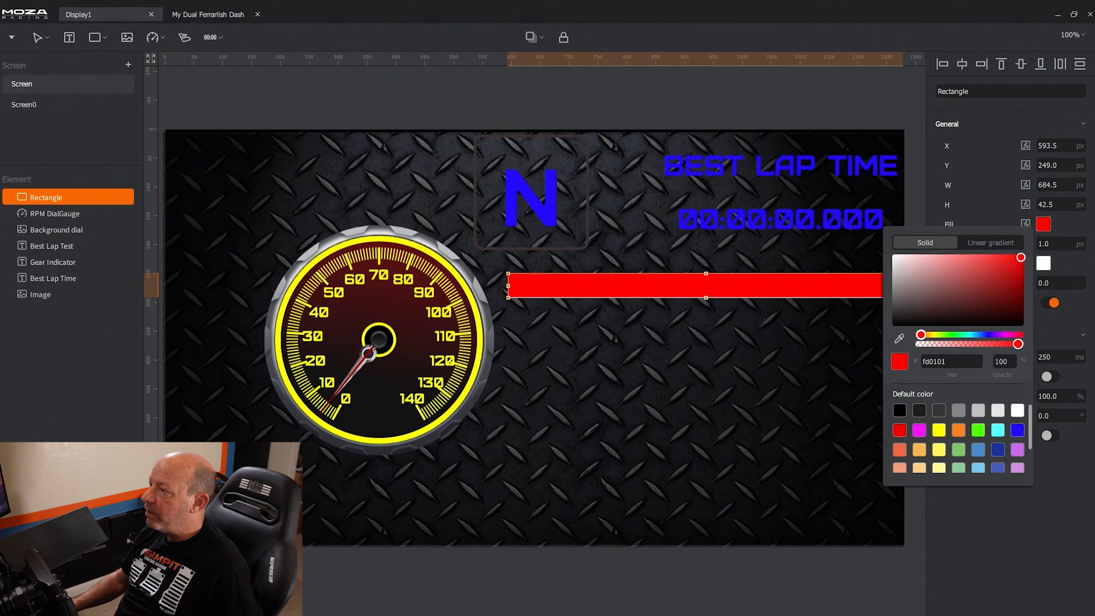
pyautogui.click(1083, 236)
# Step: Thin the red rectangle to about 8.5 px high at Y 231 and place a copy of it below at about Y 254
pyautogui.moveTo(707, 272); pyautogui.dragTo(762, 265)
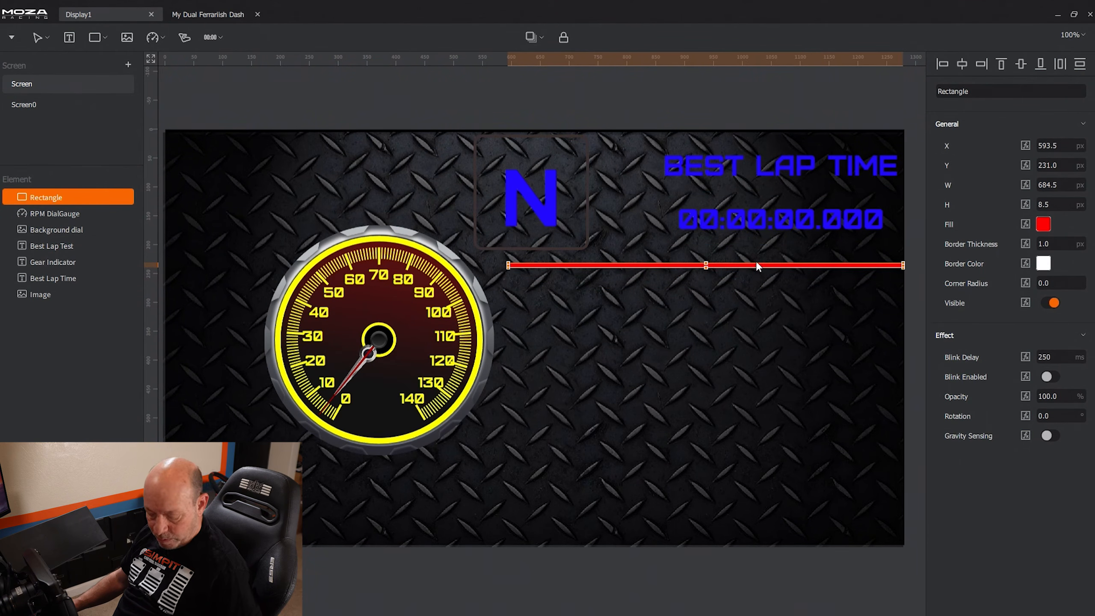
pyautogui.hotkey('ctrl', 'v')
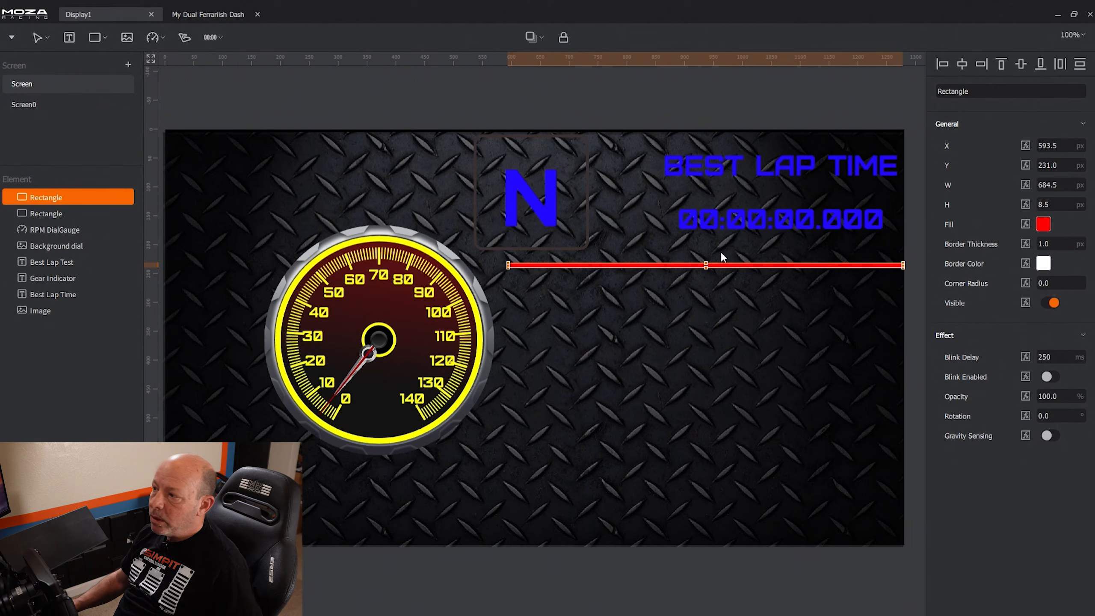
pyautogui.moveTo(741, 268)
pyautogui.mouseDown()
pyautogui.moveTo(738, 291)
pyautogui.moveTo(741, 282)
pyautogui.mouseUp()
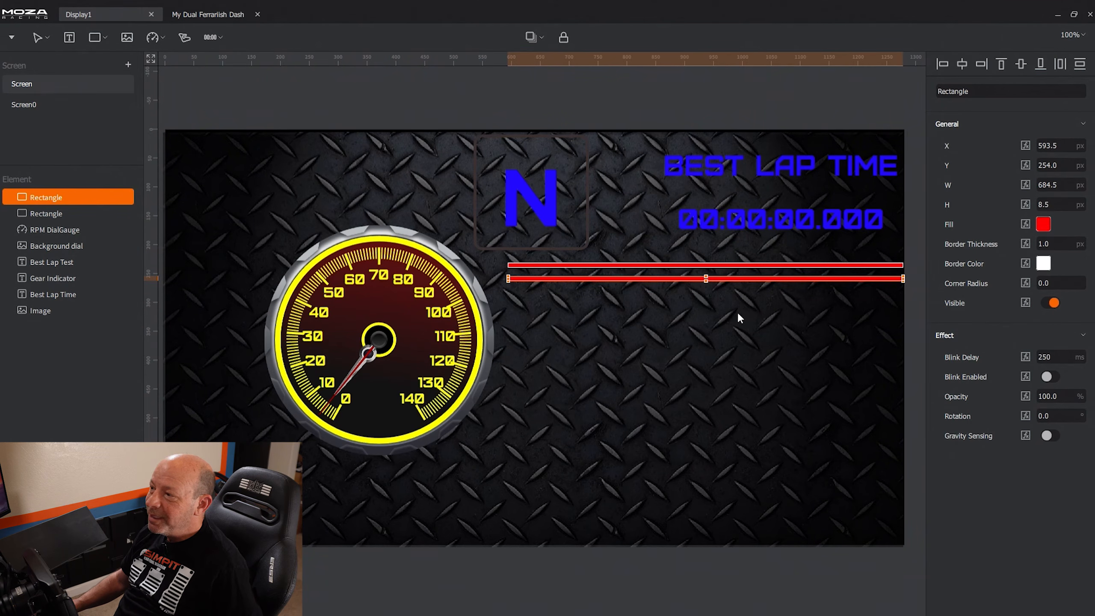
# Step: Move the Background dial image to about X 193.5, Y 54 and recentre the RPM DialGauge inside it at about X -58.5, Y -54.3
pyautogui.moveTo(393, 326); pyautogui.dragTo(416, 246)
pyautogui.moveTo(369, 420); pyautogui.dragTo(408, 370)
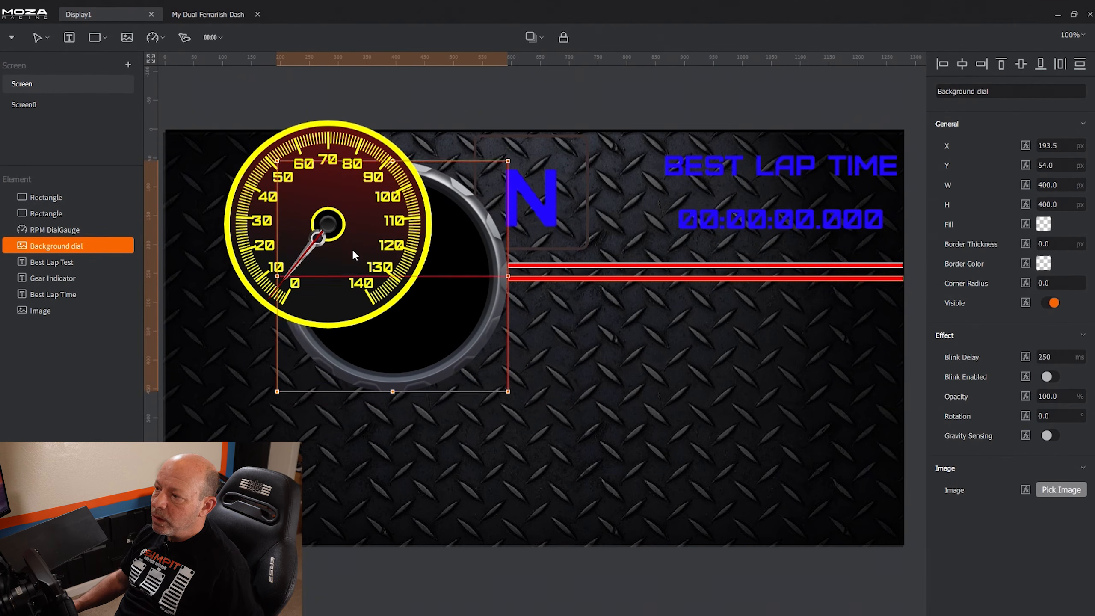
pyautogui.click(253, 210)
pyautogui.moveTo(253, 211); pyautogui.dragTo(316, 254)
pyautogui.moveTo(535, 200)
pyautogui.mouseDown()
pyautogui.moveTo(570, 201)
pyautogui.moveTo(529, 200)
pyautogui.moveTo(538, 198)
pyautogui.mouseUp()
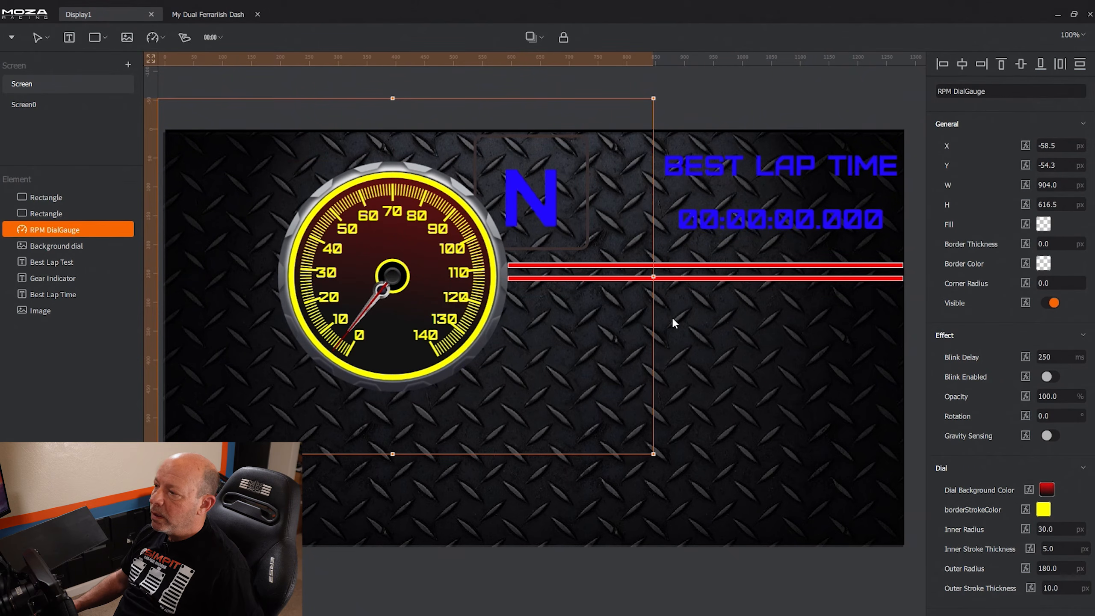
pyautogui.moveTo(654, 278); pyautogui.dragTo(765, 271)
pyautogui.hotkey('ctrl', 'z')
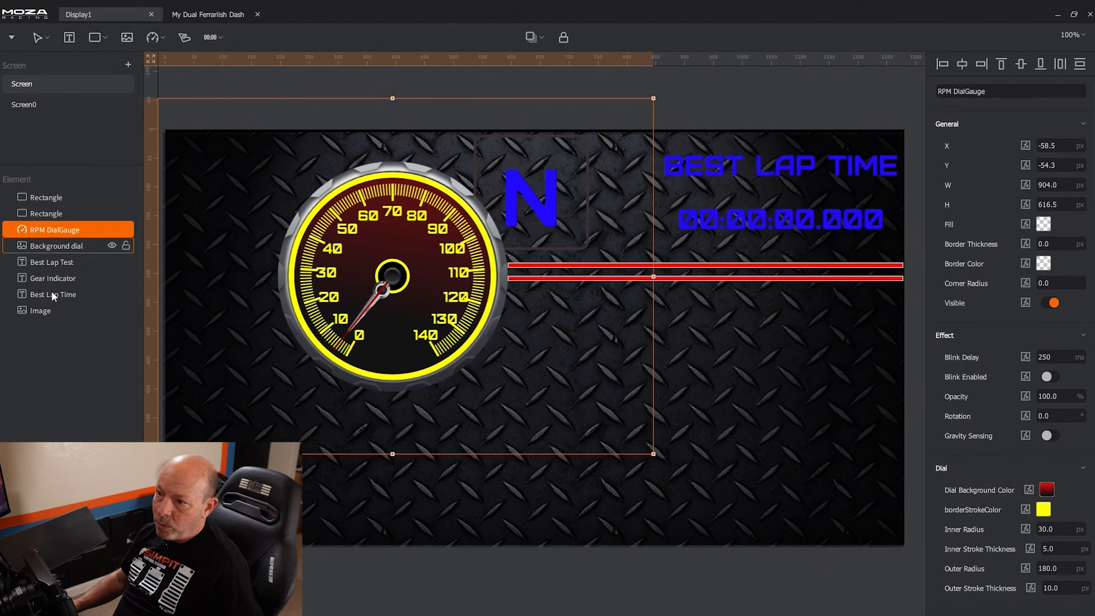
# Step: Move the Gear Indicator clear of the dial to about X 637, Y 5
pyautogui.click(63, 281)
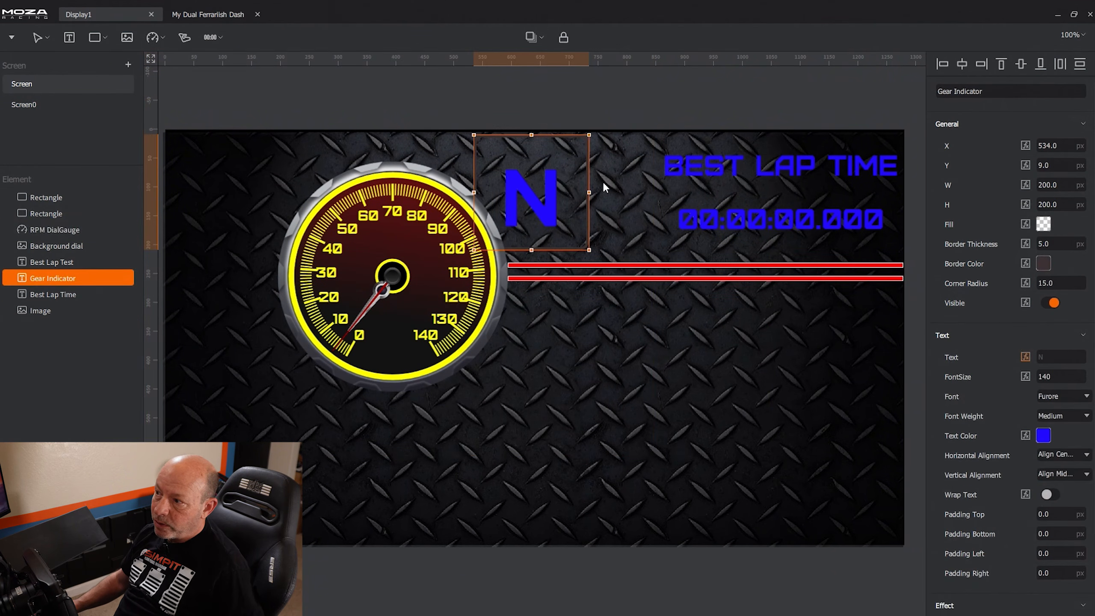
pyautogui.moveTo(590, 187)
pyautogui.mouseDown()
pyautogui.moveTo(670, 235)
pyautogui.moveTo(609, 173)
pyautogui.moveTo(597, 198)
pyautogui.mouseUp()
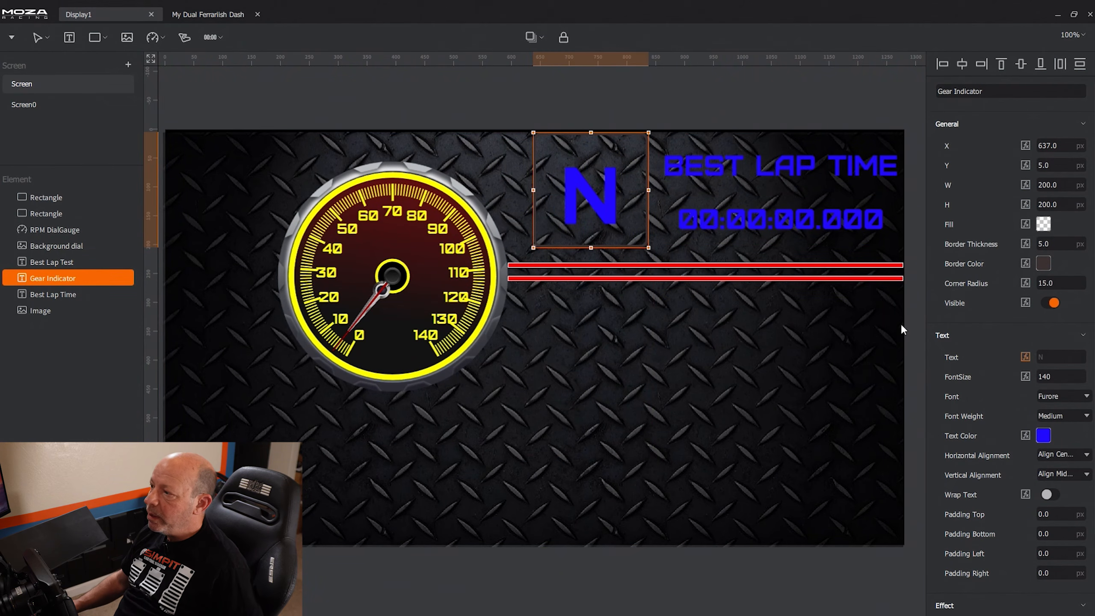
pyautogui.click(800, 94)
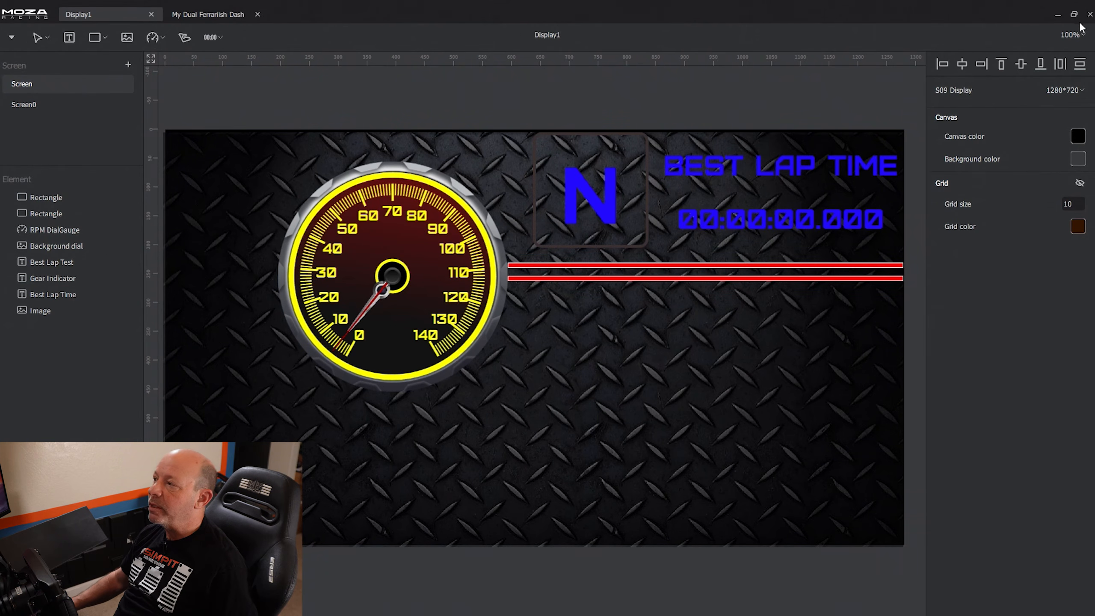
# Step: Switch to MOZA Pit House, make a copy of the Formula Racing V6 dashboard and open the copy in the dashboard editor
pyautogui.click(1059, 15)
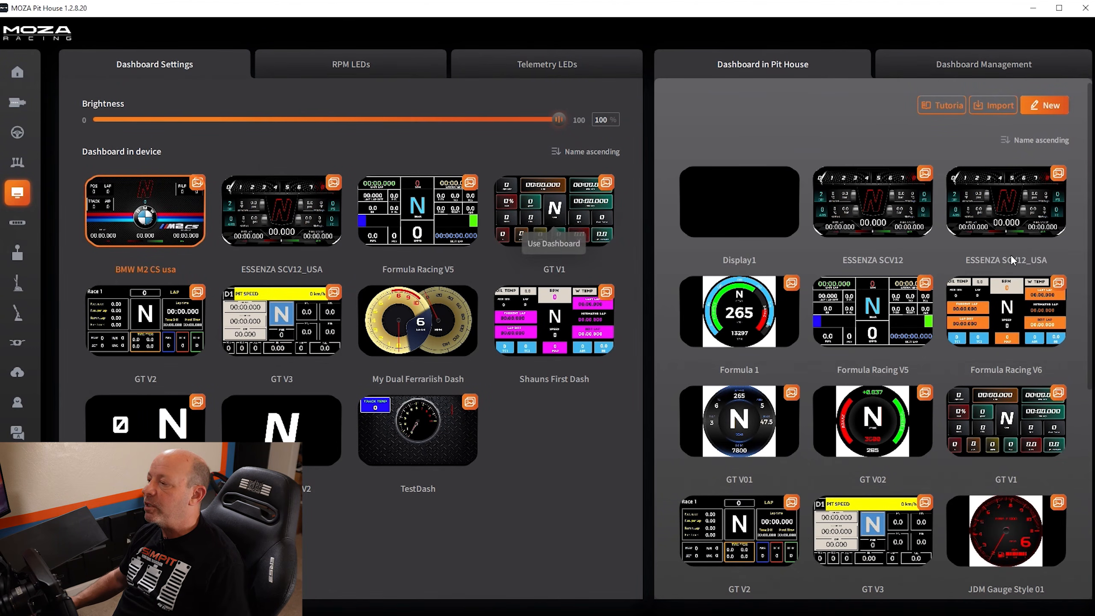
pyautogui.moveTo(1041, 287)
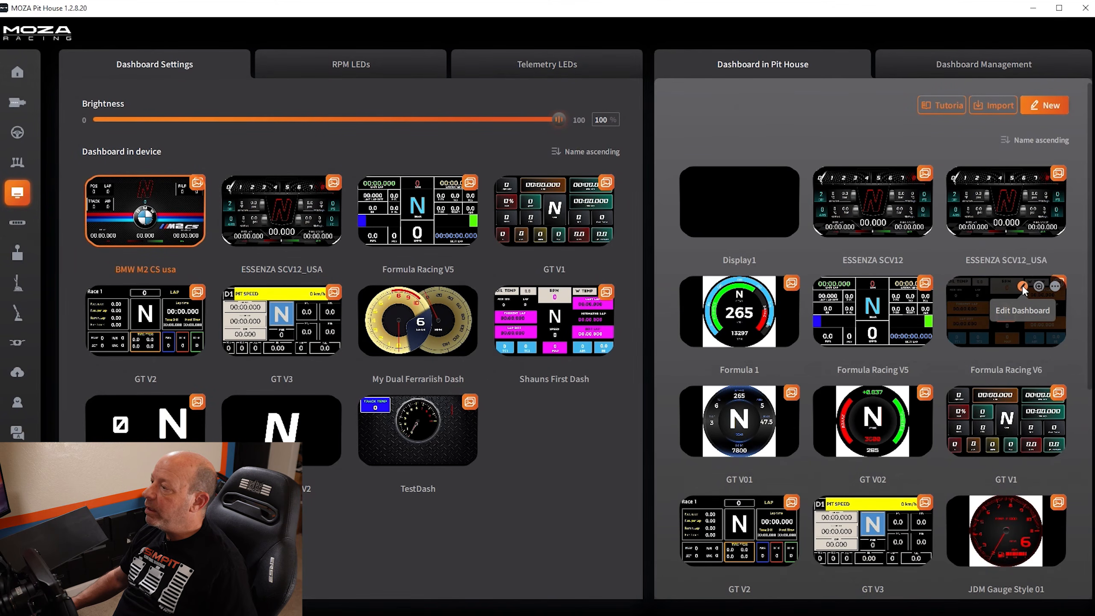
pyautogui.click(1055, 286)
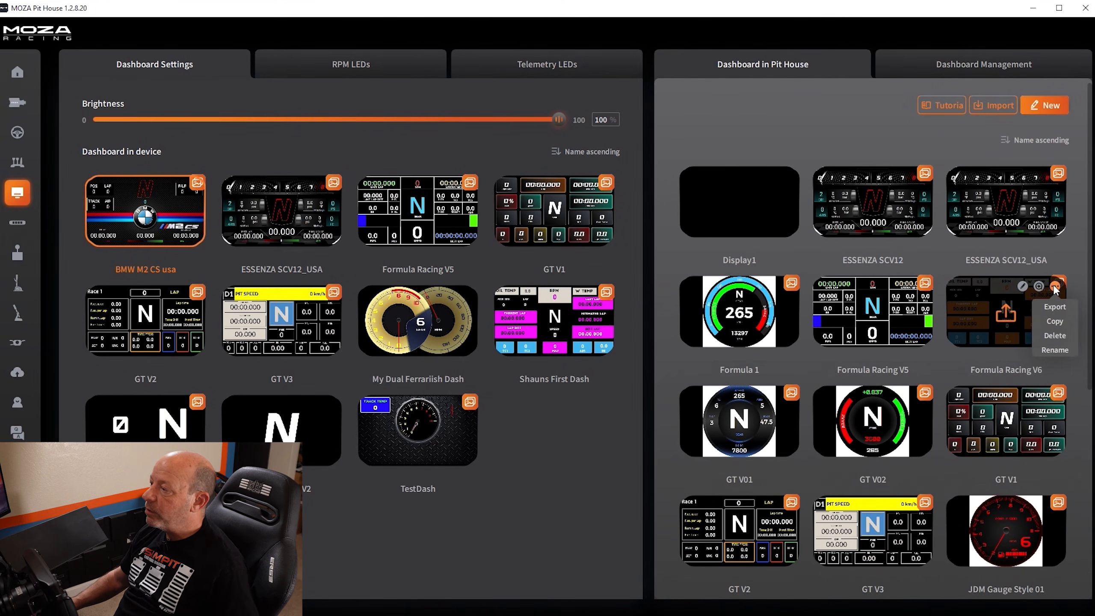
pyautogui.click(1055, 328)
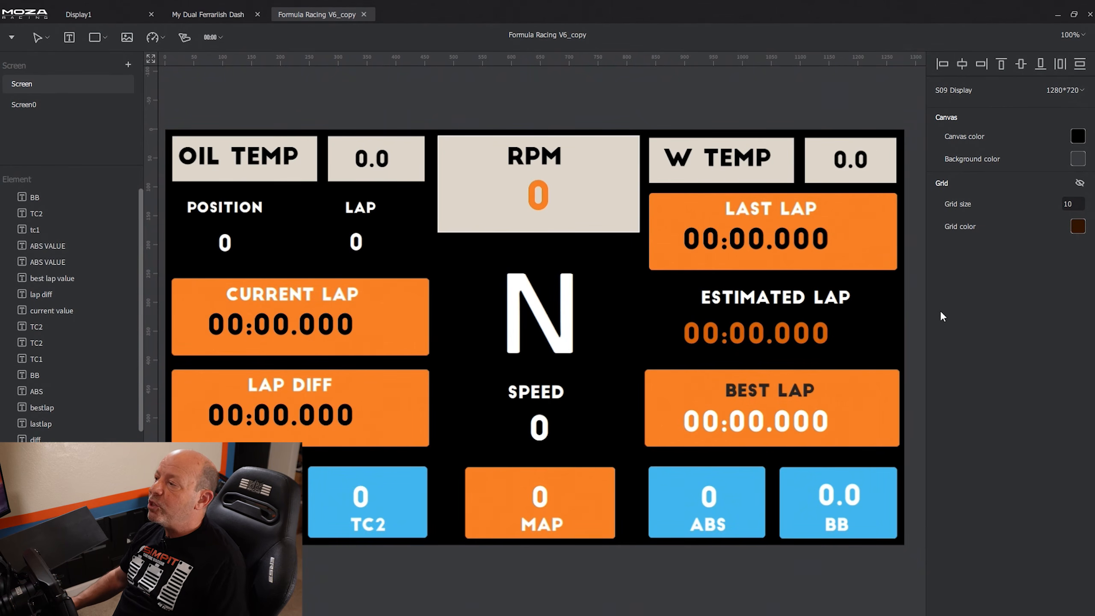
# Step: Open the speed value's text binding and clear its SpeedKmh telemetry script
pyautogui.click(543, 435)
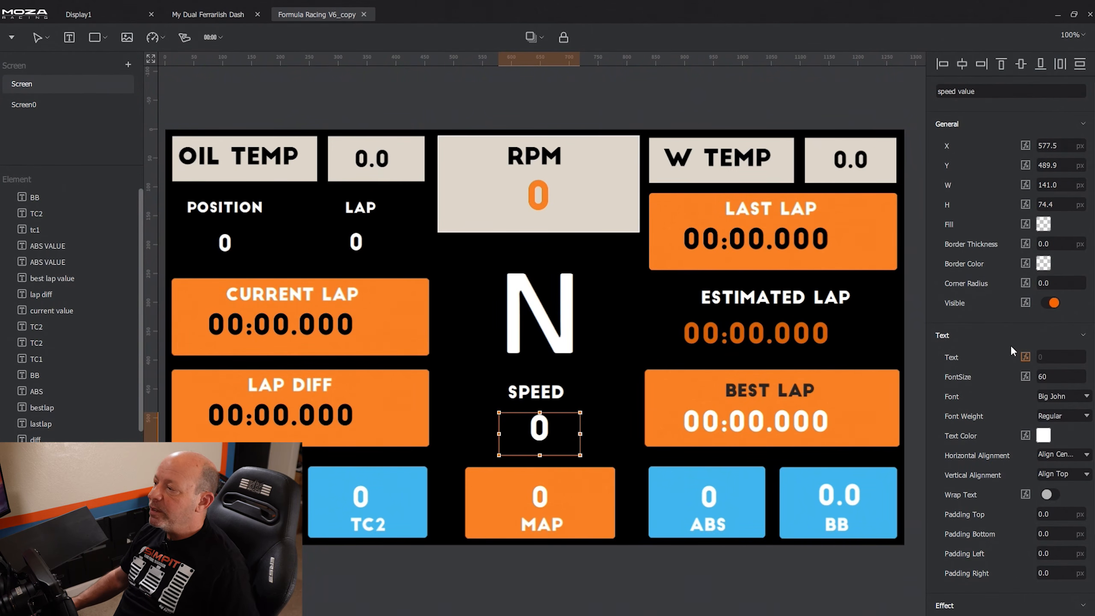
pyautogui.click(1025, 359)
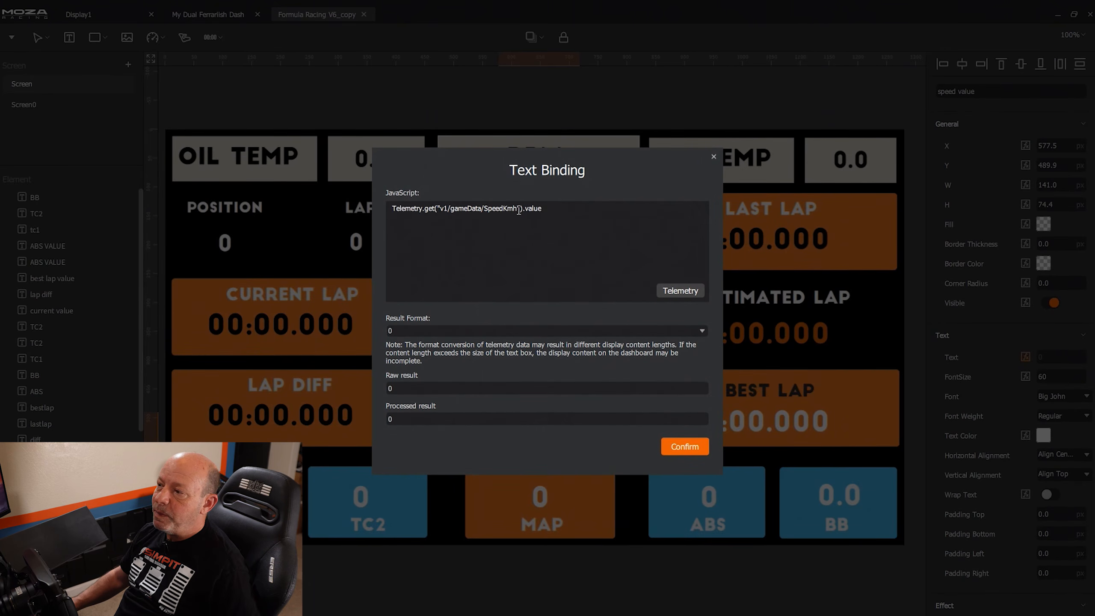
pyautogui.moveTo(519, 210); pyautogui.dragTo(501, 209)
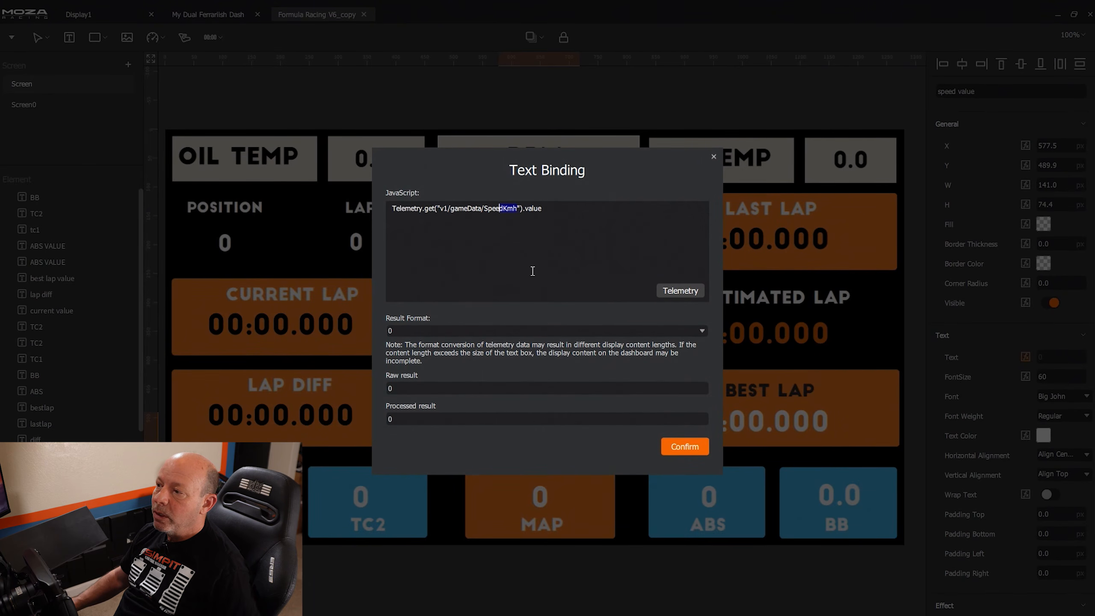
pyautogui.moveTo(572, 209); pyautogui.dragTo(298, 207)
pyautogui.press('BackSpace')
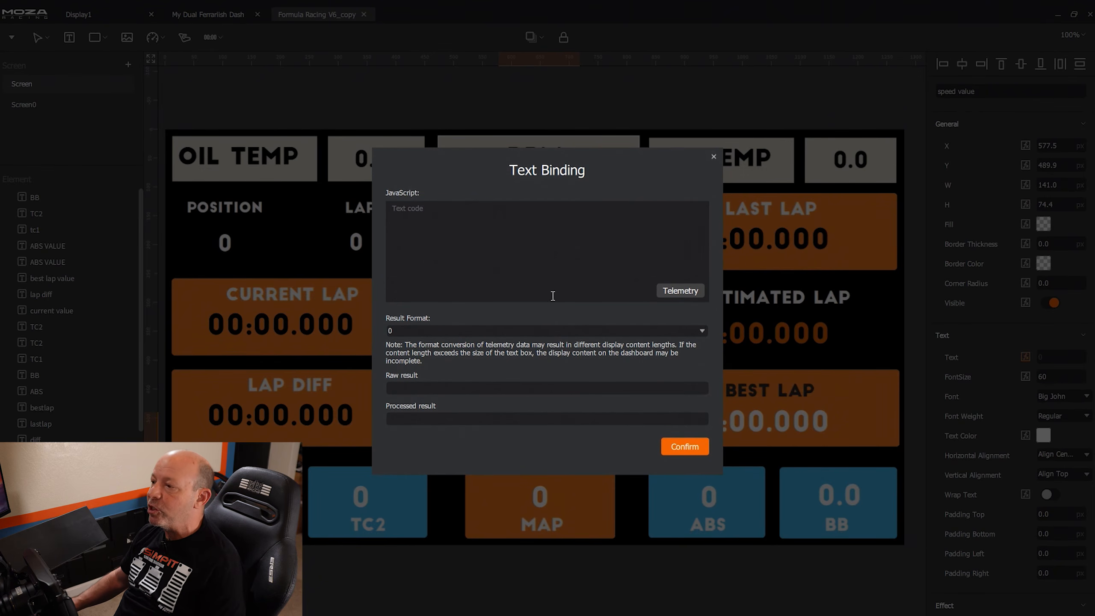
# Step: Try inserting the Speed(Mph) telemetry property into the speed value's text binding, and close the binding without confirming
pyautogui.click(677, 291)
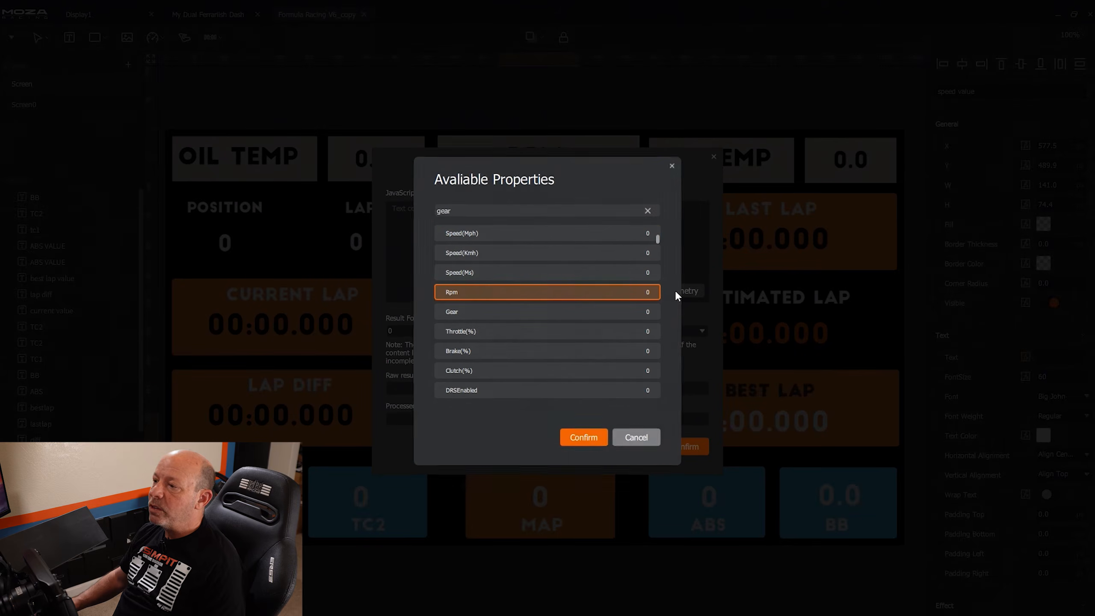
pyautogui.moveTo(462, 210); pyautogui.dragTo(375, 209)
pyautogui.write('speed')
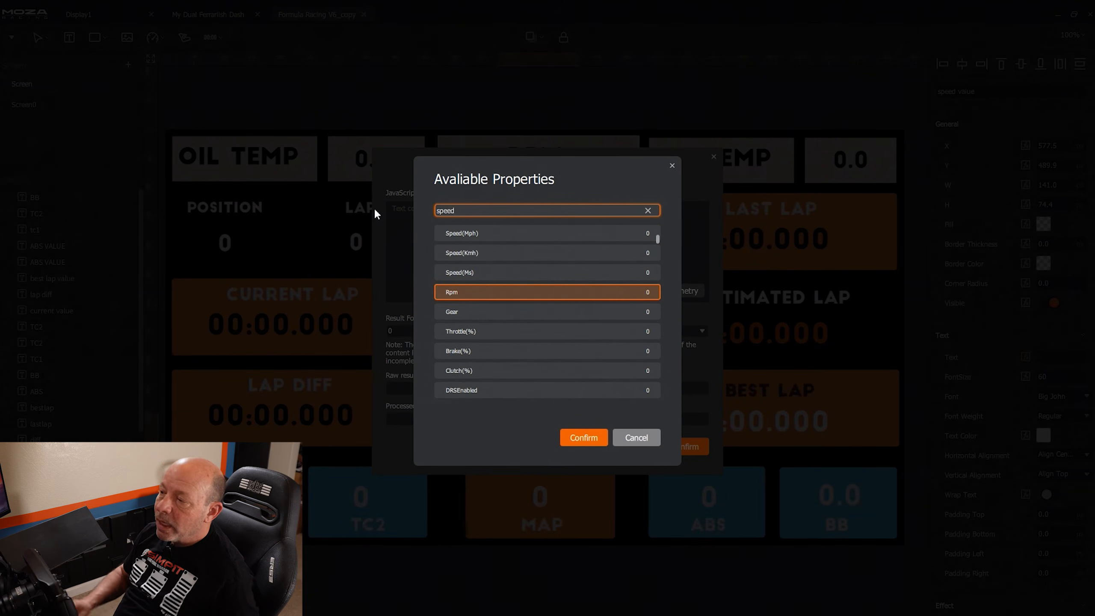
pyautogui.click(472, 234)
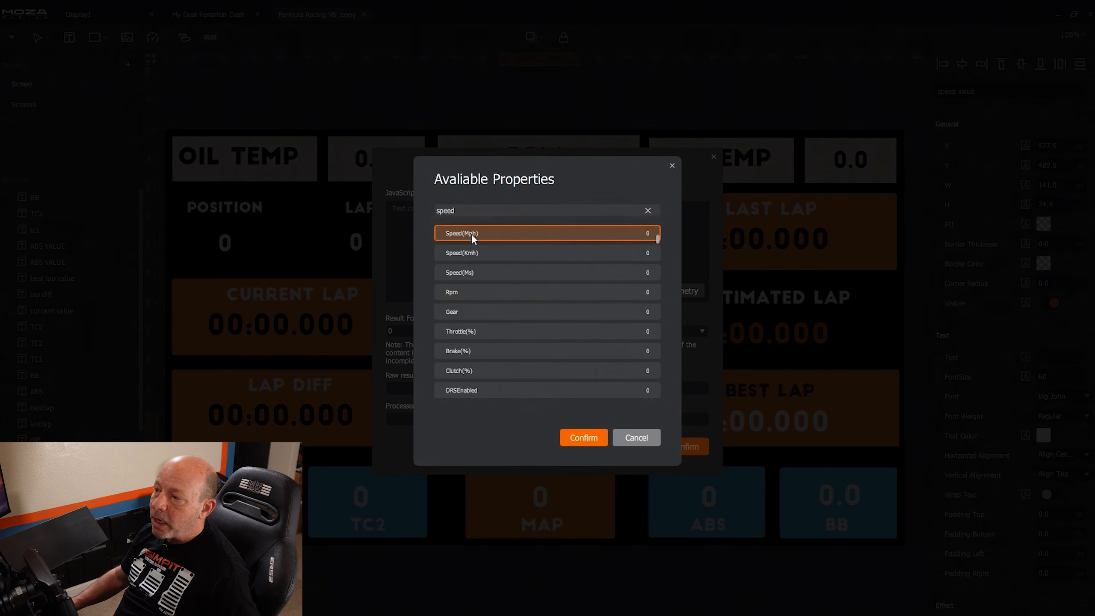
pyautogui.click(585, 438)
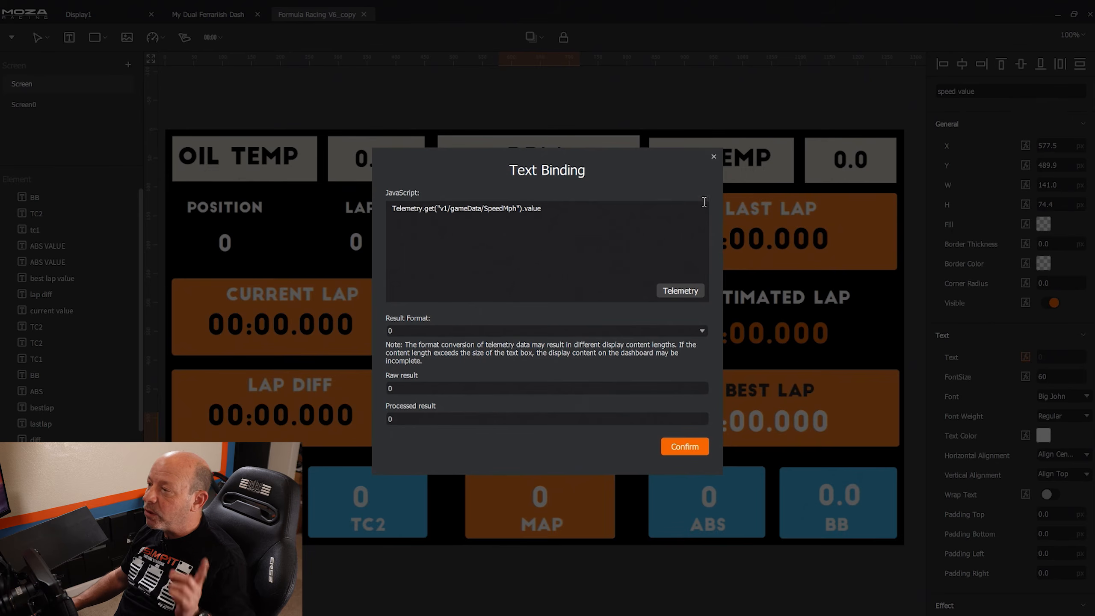
pyautogui.click(713, 158)
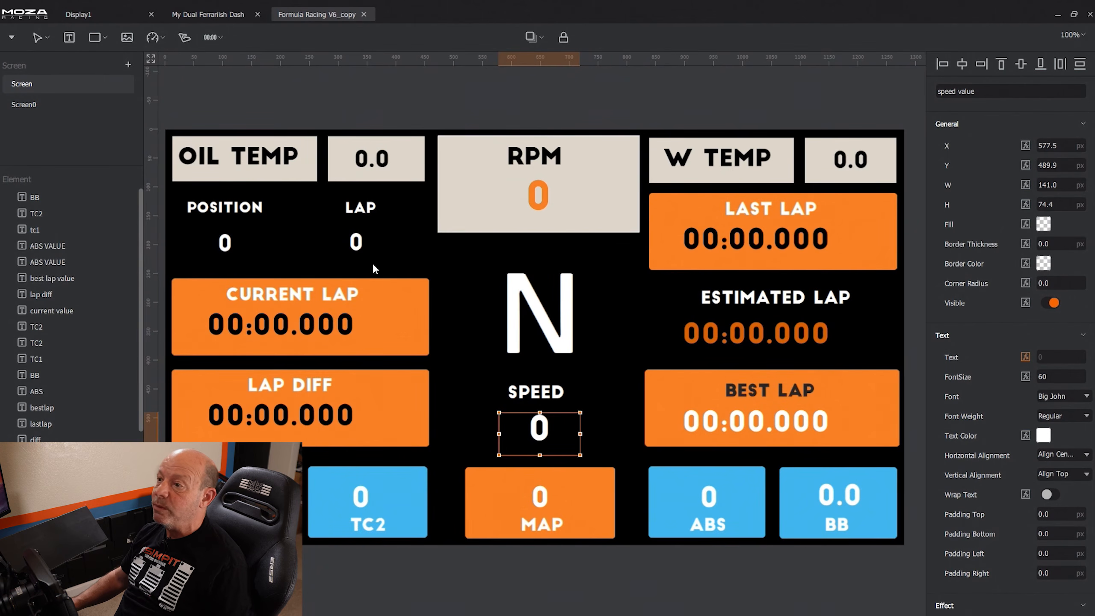
# Step: Give the RPM background box on the first screen an orange f77e20 border sampled from the Last Lap box
pyautogui.click(32, 107)
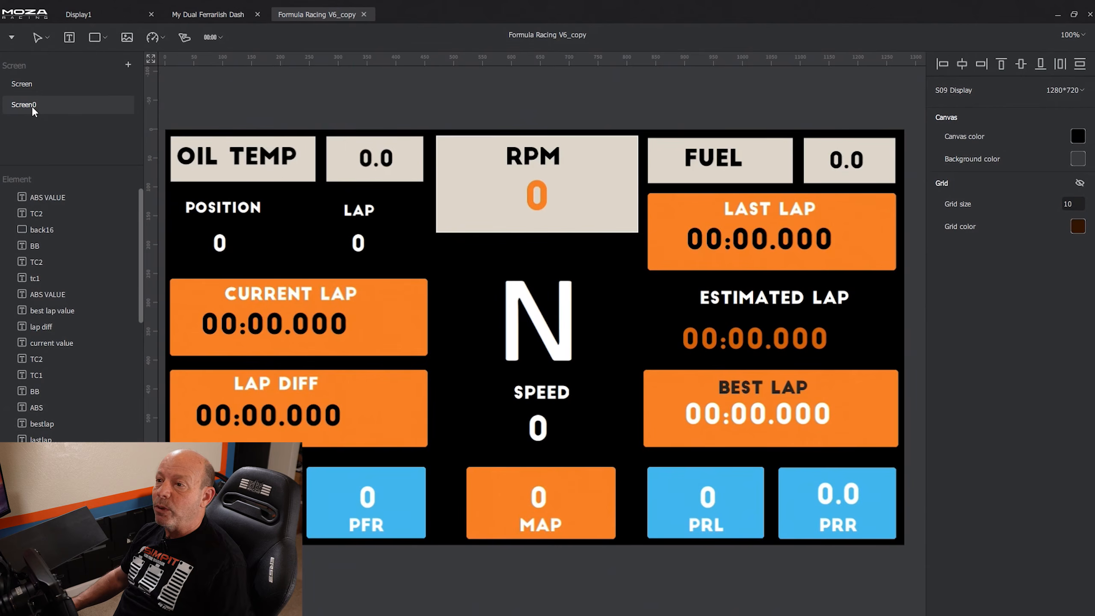
pyautogui.click(30, 82)
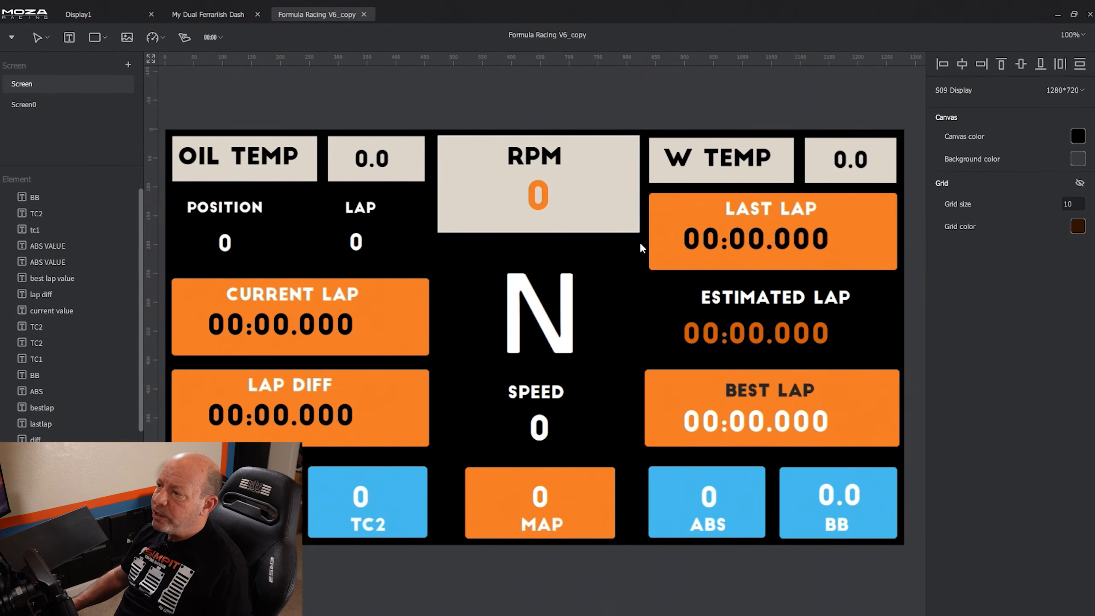
pyautogui.click(619, 210)
pyautogui.click(644, 164)
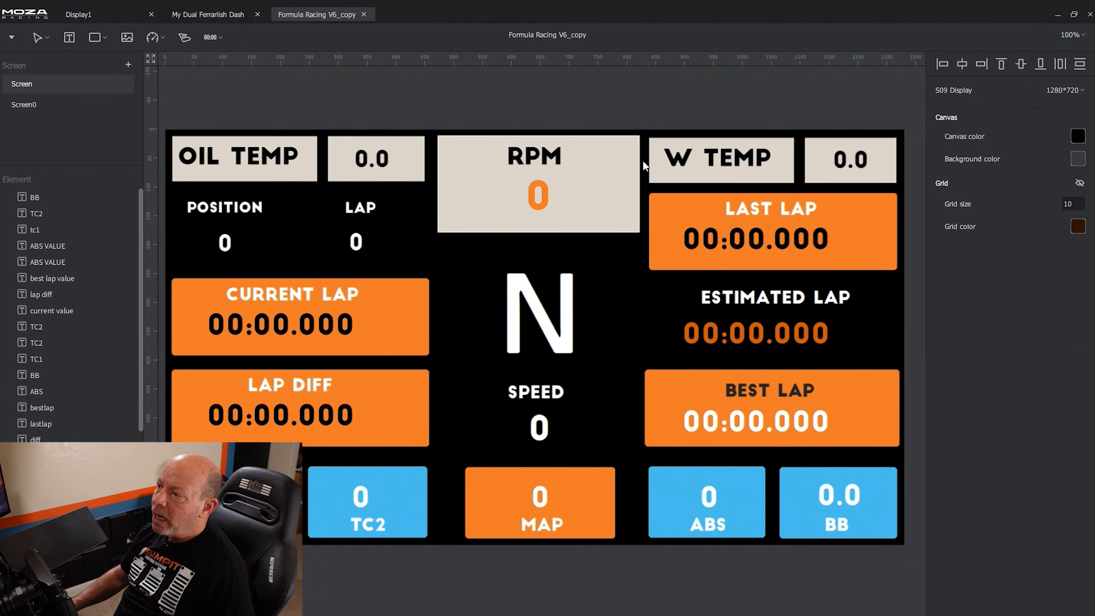
pyautogui.click(629, 164)
pyautogui.moveTo(634, 148); pyautogui.dragTo(633, 147)
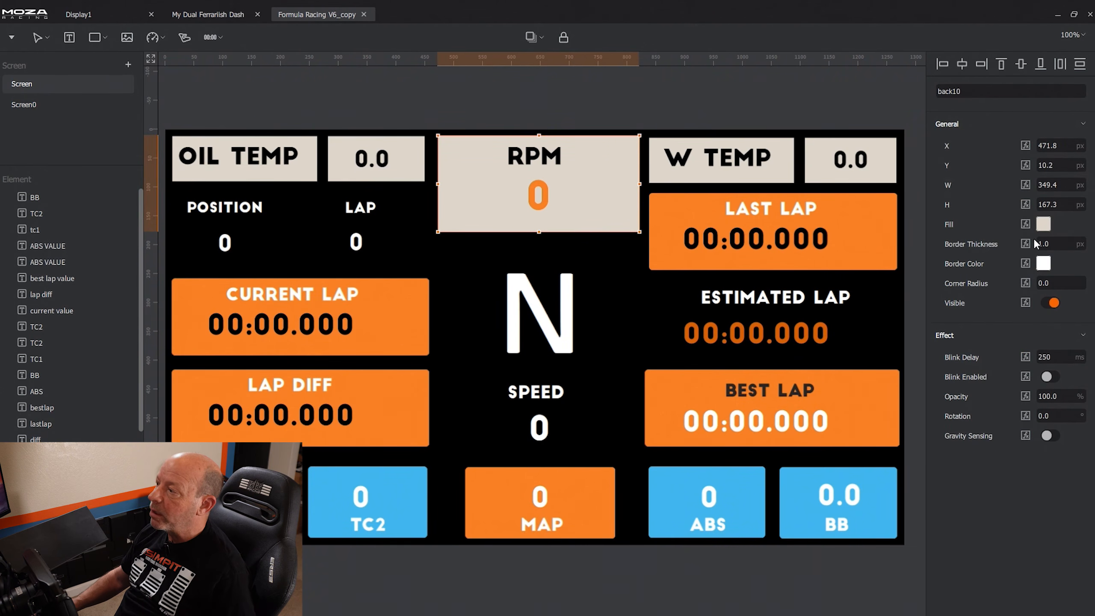
pyautogui.click(1044, 264)
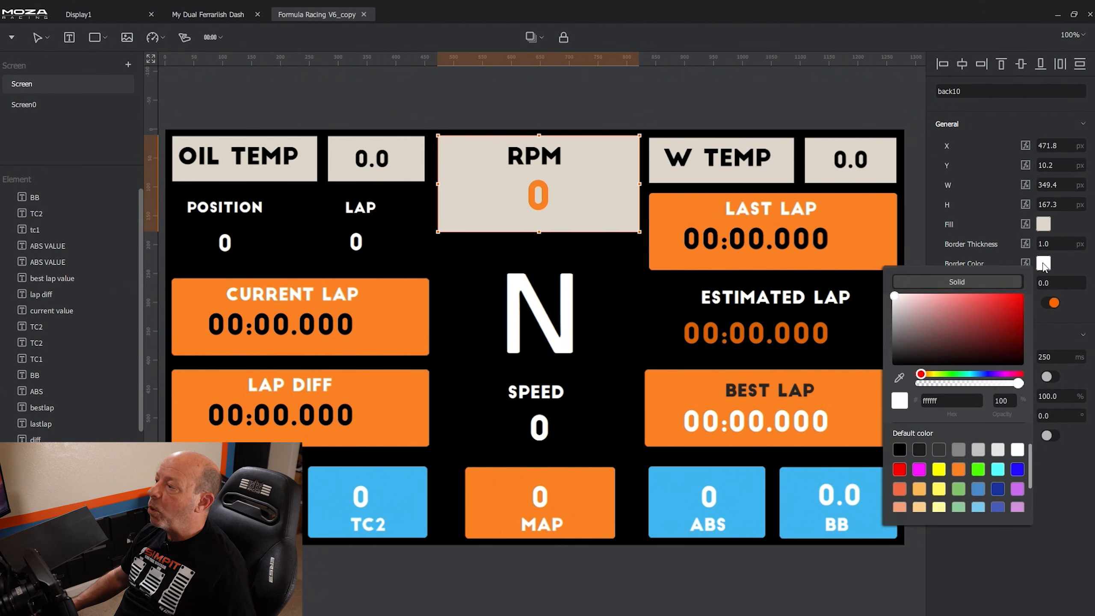
pyautogui.click(900, 377)
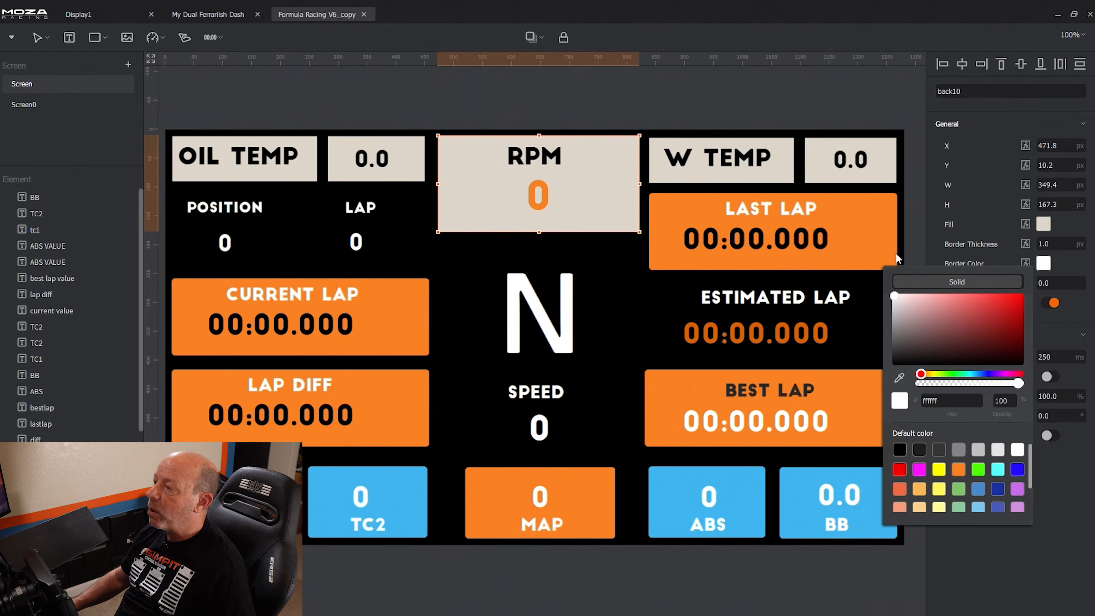
pyautogui.click(867, 227)
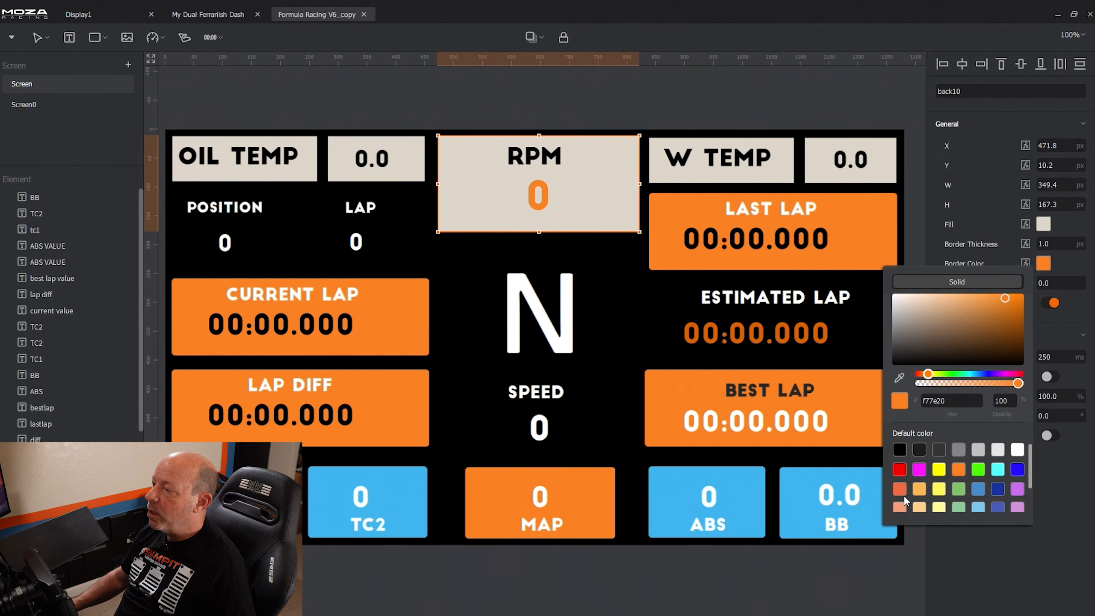
pyautogui.click(1081, 270)
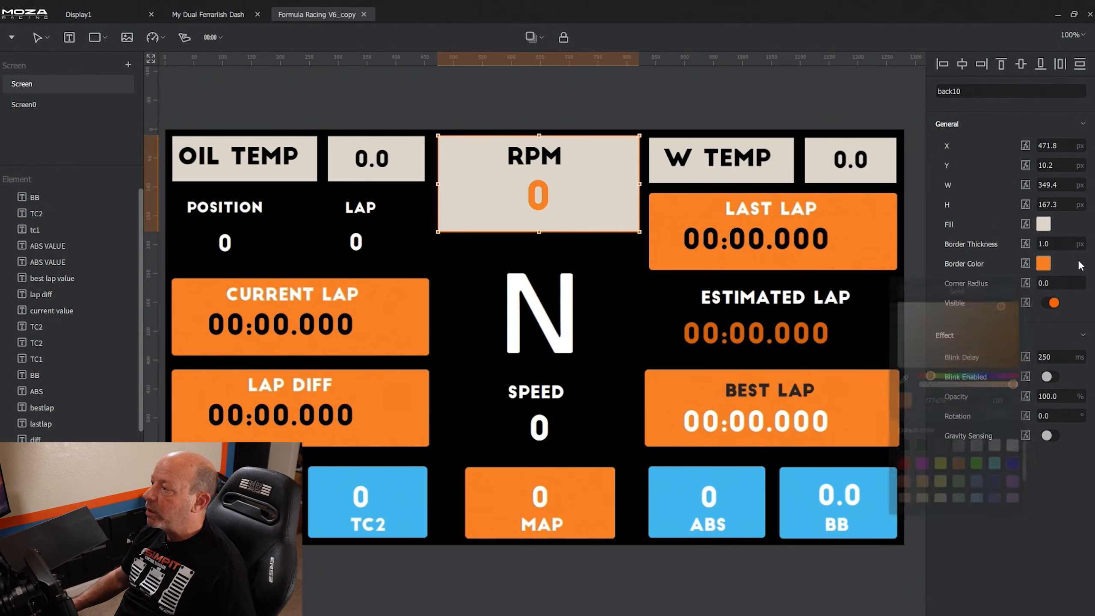
# Step: Set the RPM background box's border thickness to 2 px and deselect the box
pyautogui.doubleClick(1049, 244)
pyautogui.write('2')
pyautogui.click(1004, 498)
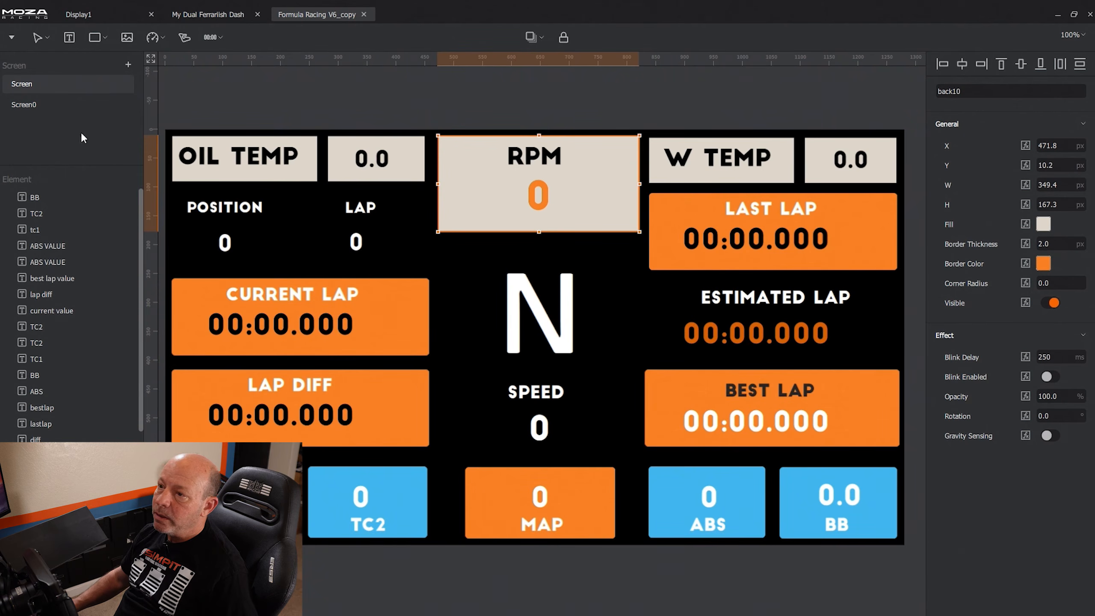
pyautogui.click(597, 294)
pyautogui.click(670, 323)
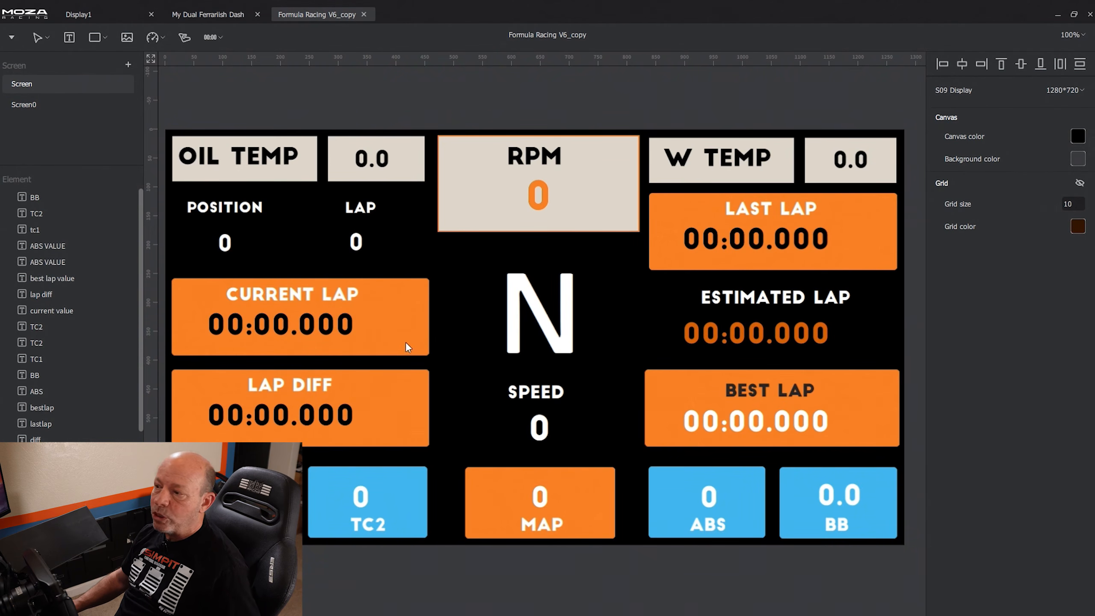
# Step: Change the fill of the Current Lap and Lap Diff background boxes to the default blue 2209ff
pyautogui.click(401, 303)
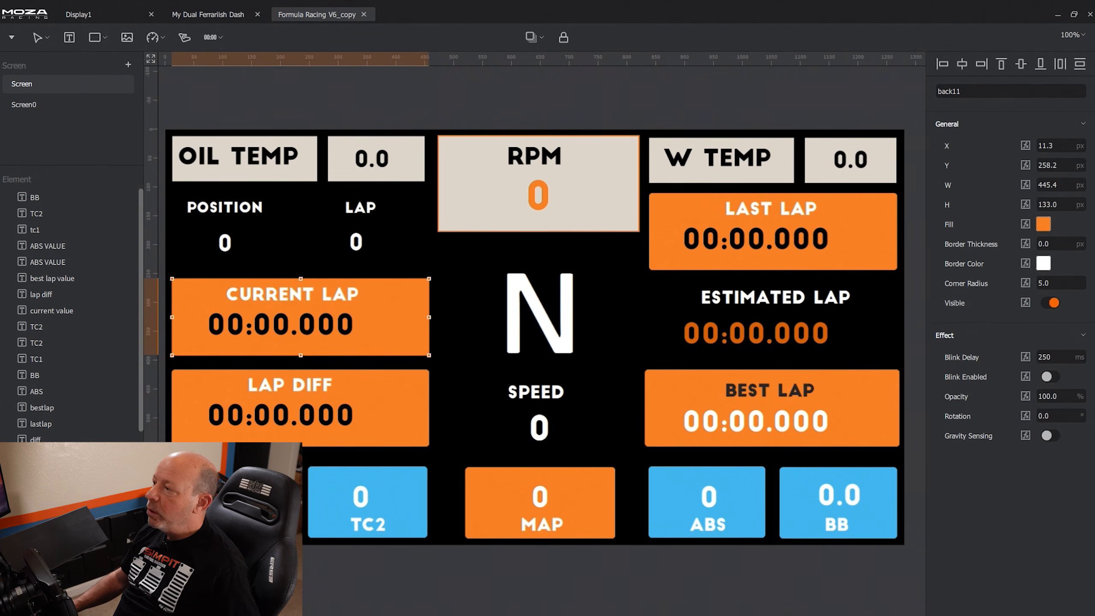
pyautogui.click(1045, 225)
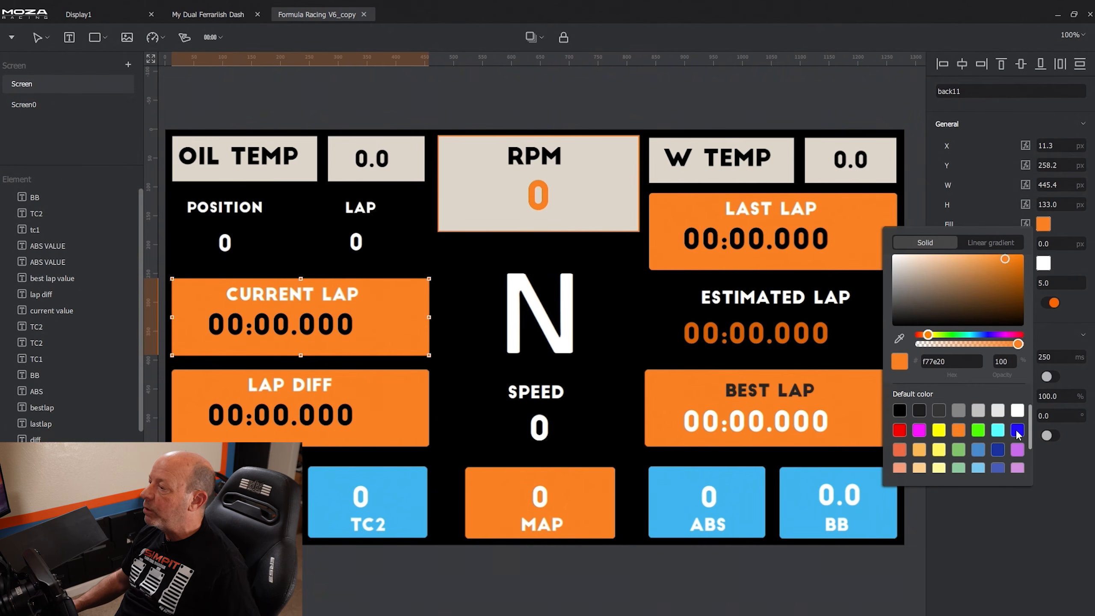
pyautogui.click(1017, 430)
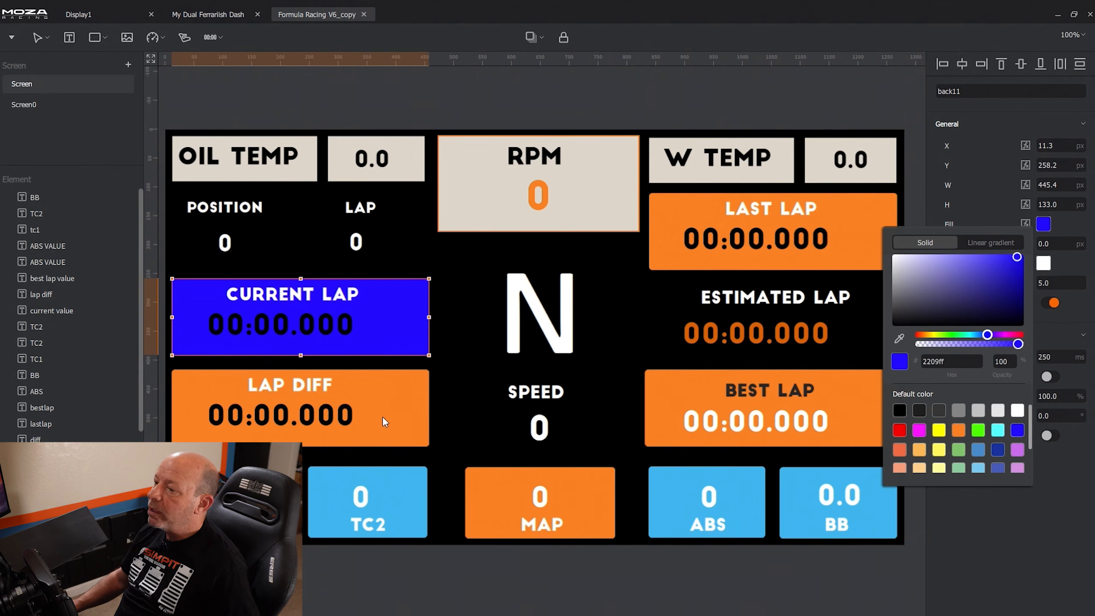
pyautogui.click(394, 385)
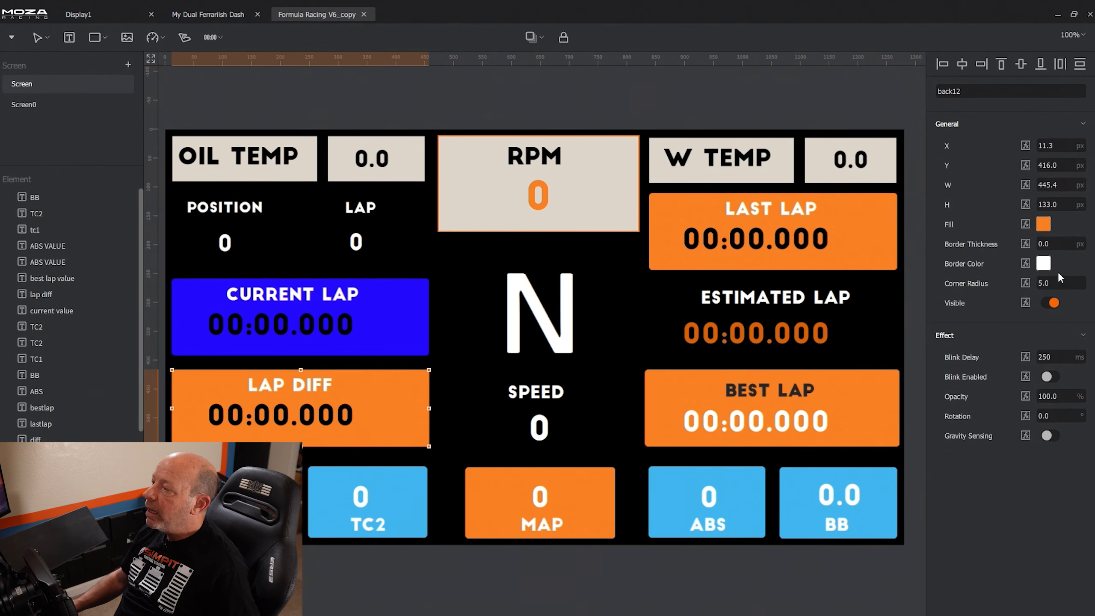
pyautogui.click(1044, 224)
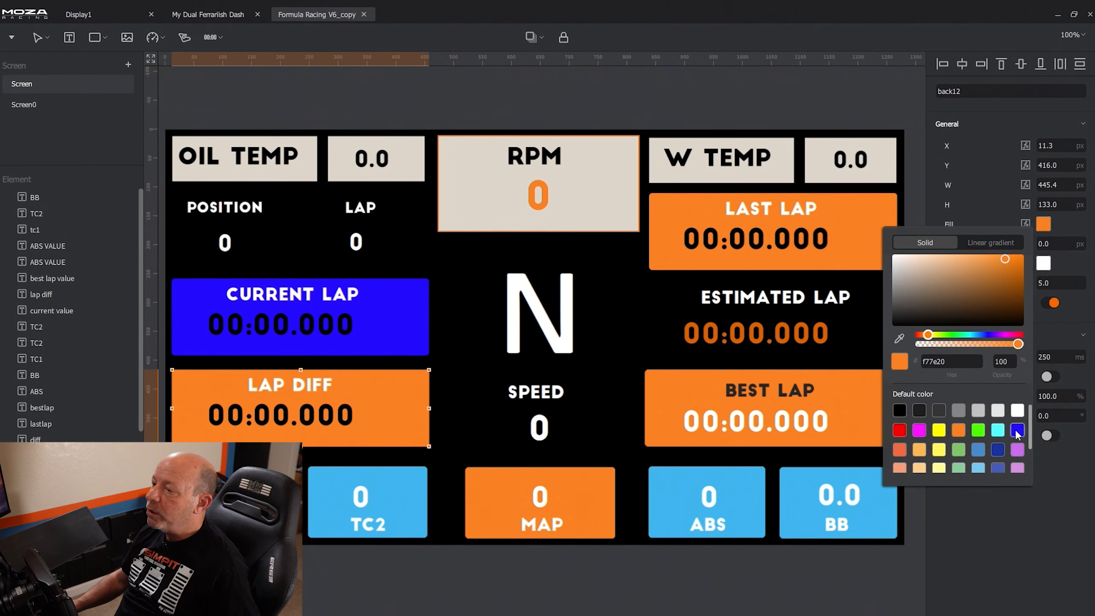
pyautogui.click(1017, 430)
# Step: Change the fill of the Last Lap and Best Lap background boxes to blue 2209ff
pyautogui.click(864, 215)
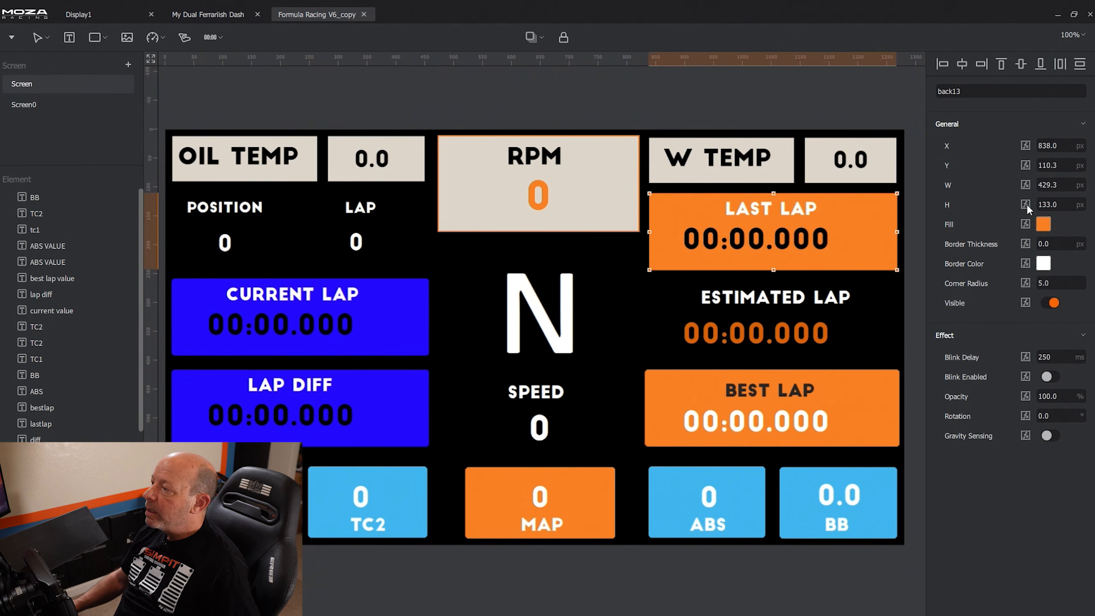
pyautogui.click(1043, 224)
pyautogui.click(1017, 430)
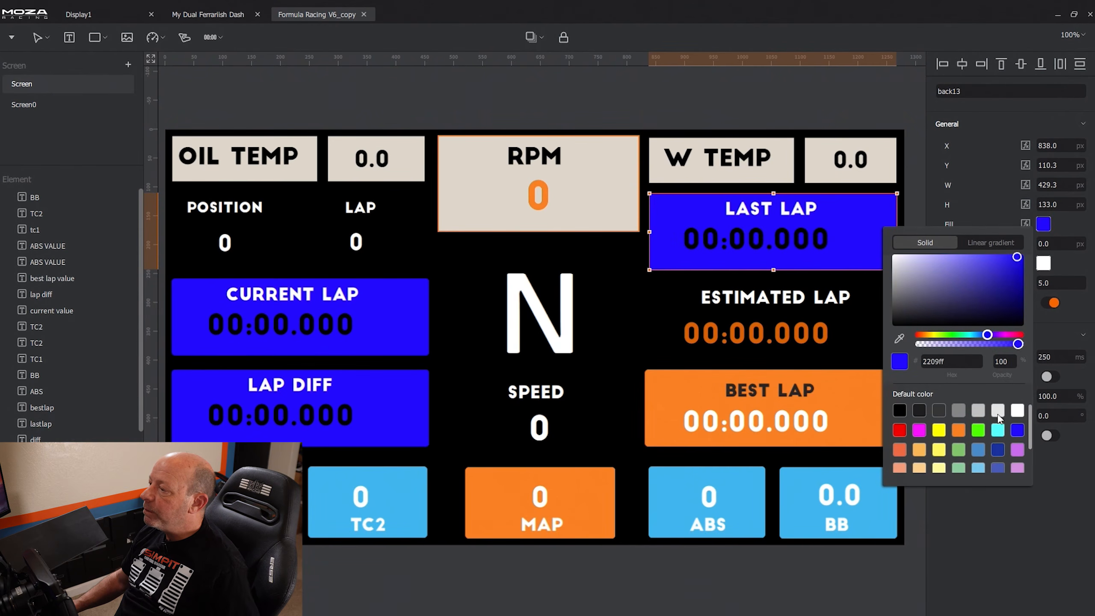
pyautogui.click(823, 397)
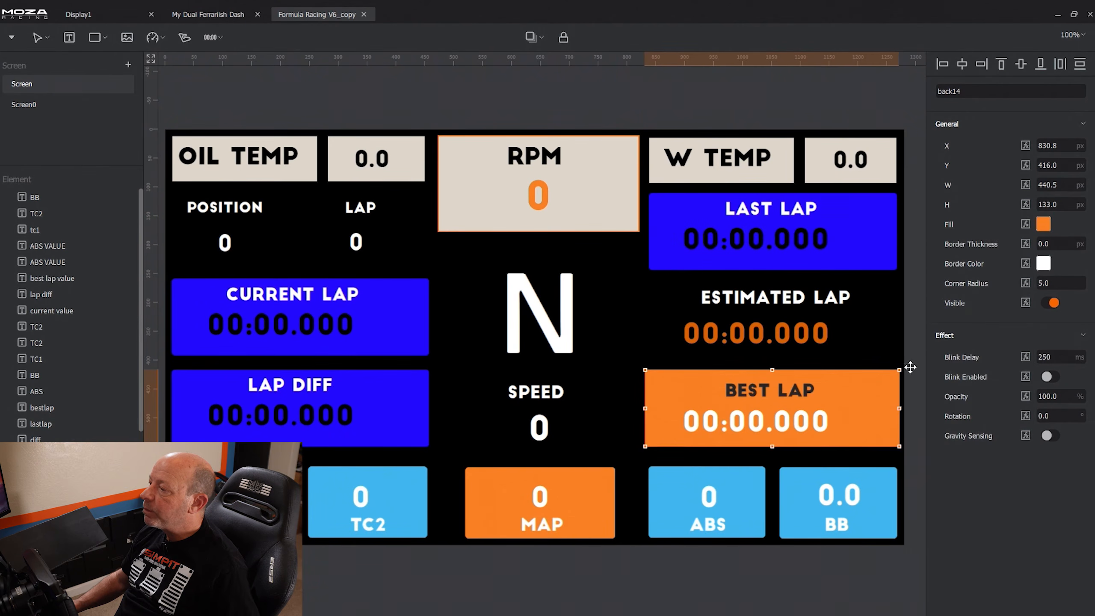
pyautogui.click(1044, 225)
pyautogui.click(1017, 430)
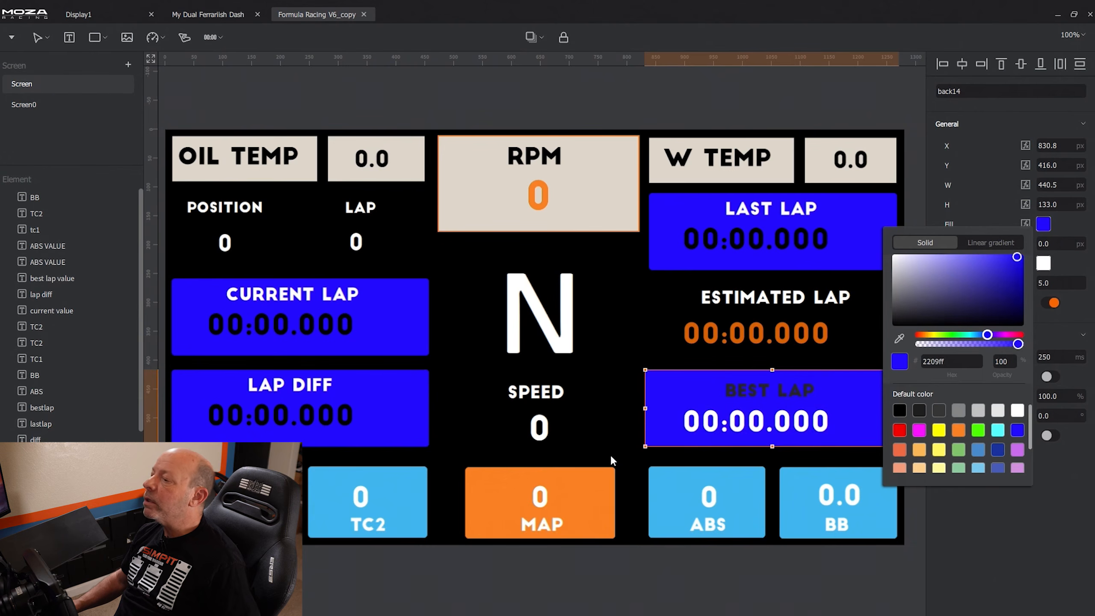
# Step: Change the MAP background box's fill to blue 2209ff and deselect it
pyautogui.click(592, 494)
pyautogui.click(1043, 224)
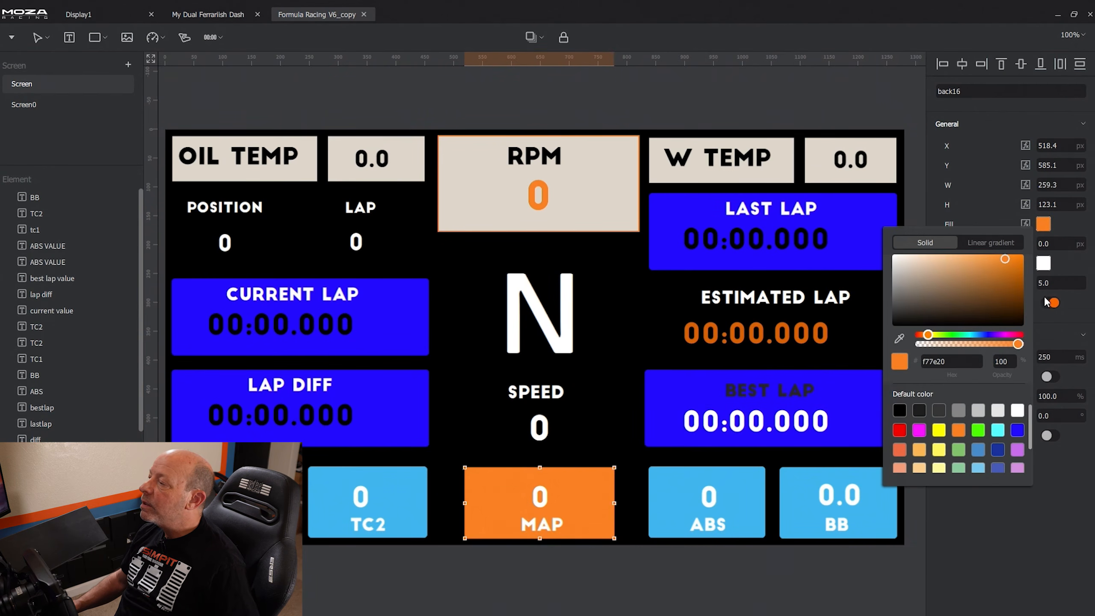
pyautogui.click(1017, 430)
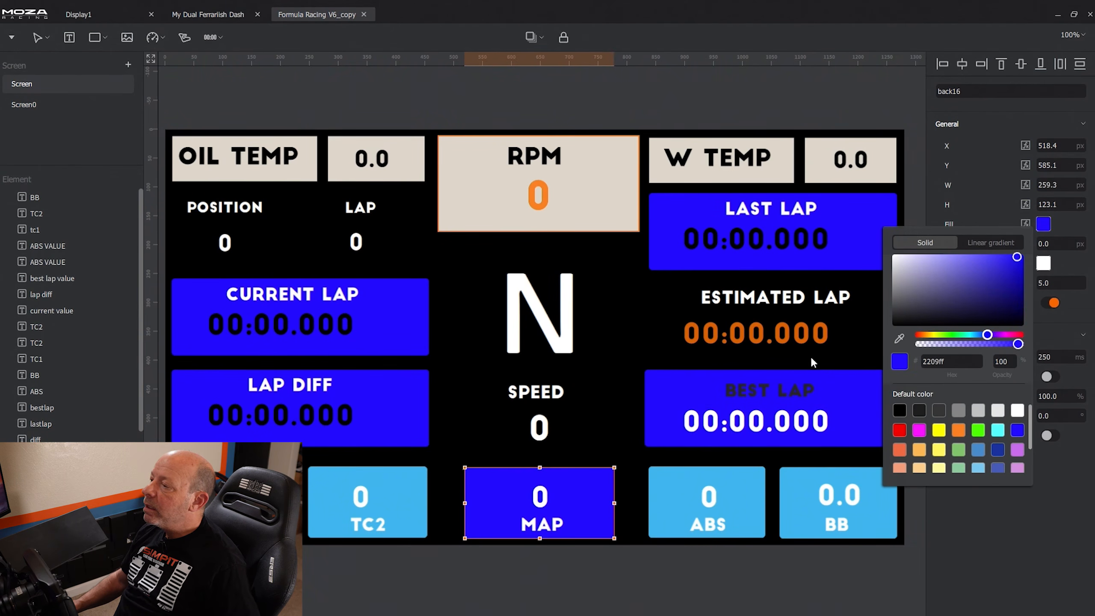
pyautogui.click(866, 346)
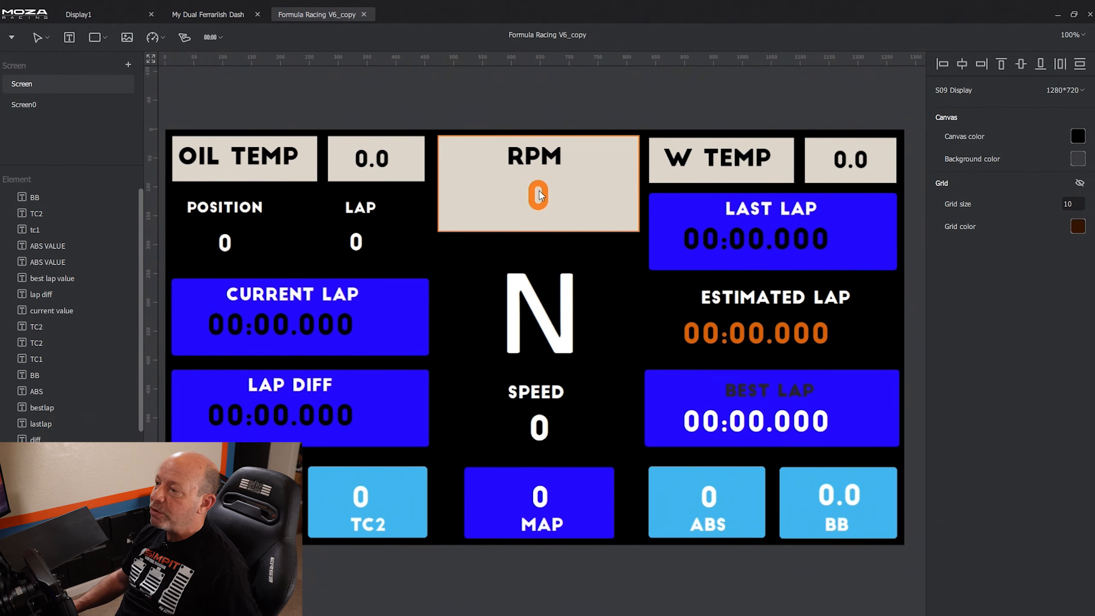
# Step: Set the RPM value's text color and the RPM background box's border color to blue 2209ff
pyautogui.click(624, 198)
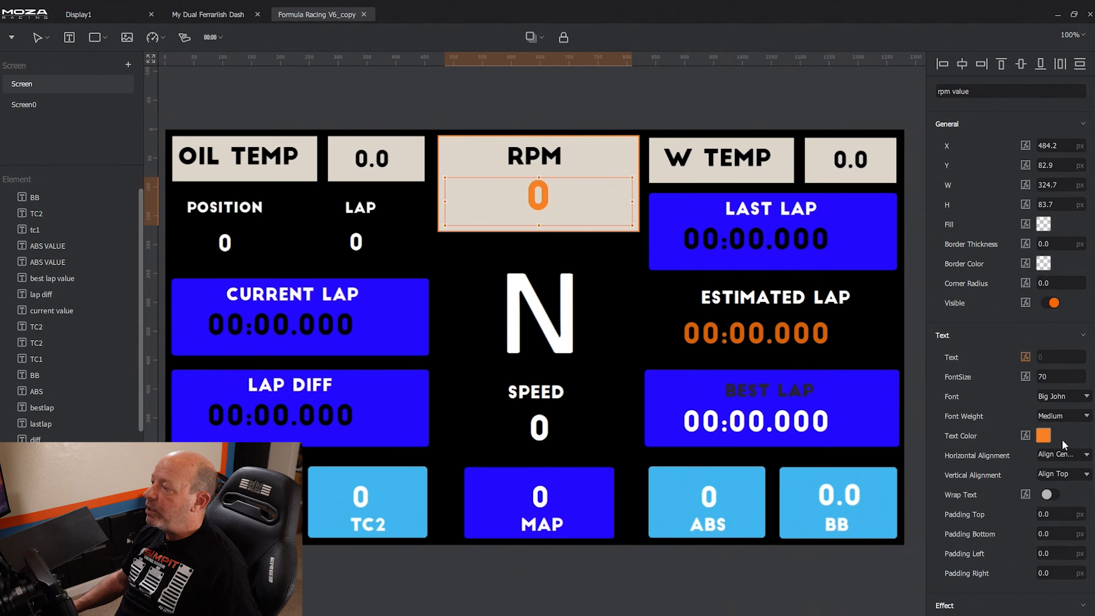
pyautogui.click(1045, 438)
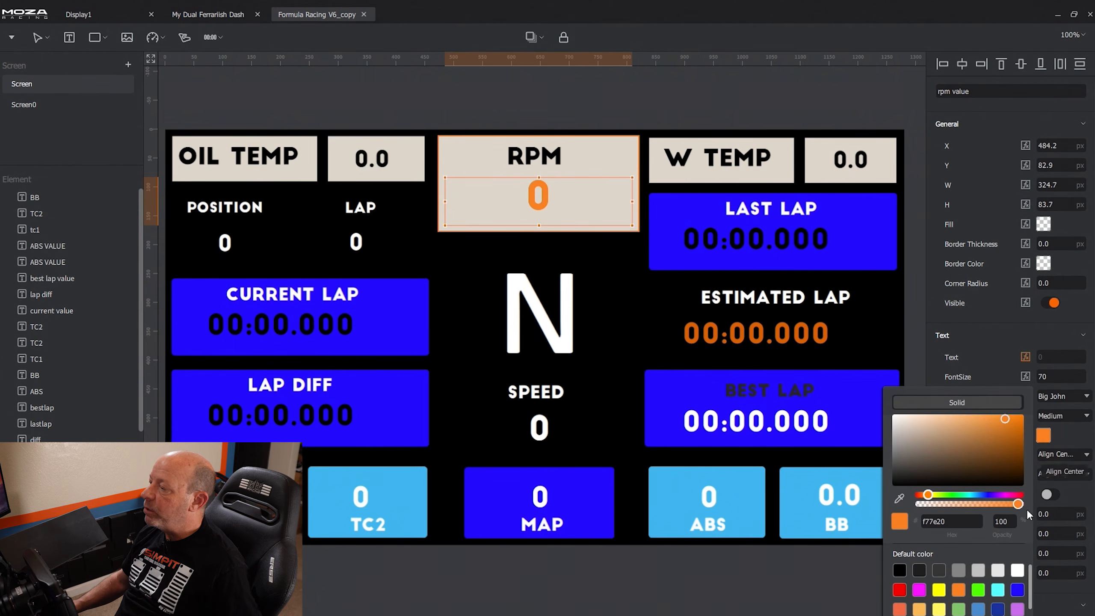
pyautogui.click(1018, 590)
pyautogui.click(627, 156)
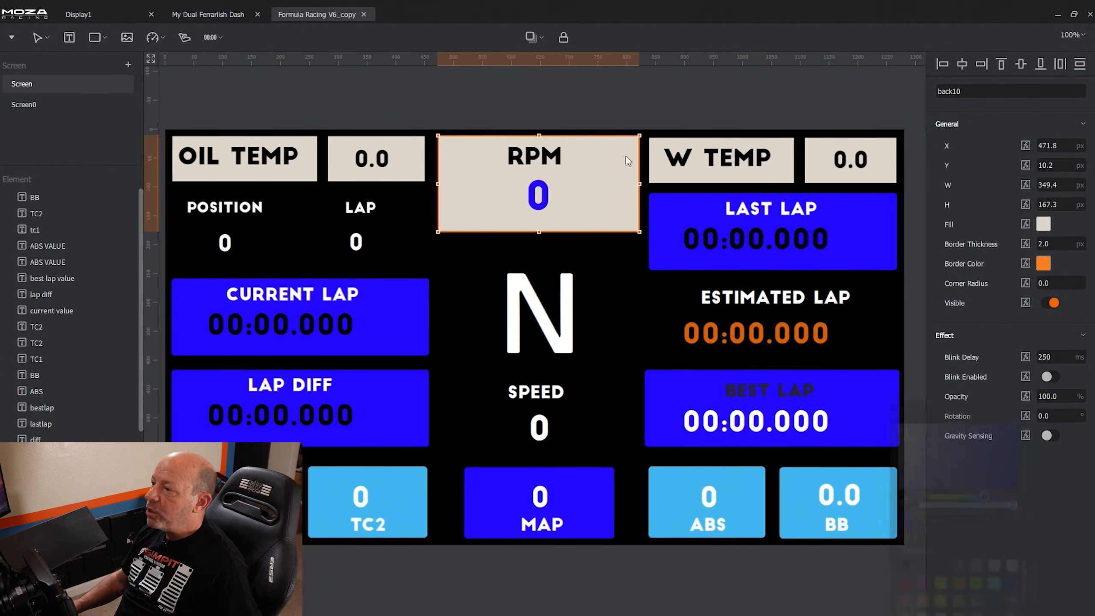
pyautogui.click(1043, 264)
pyautogui.click(1018, 469)
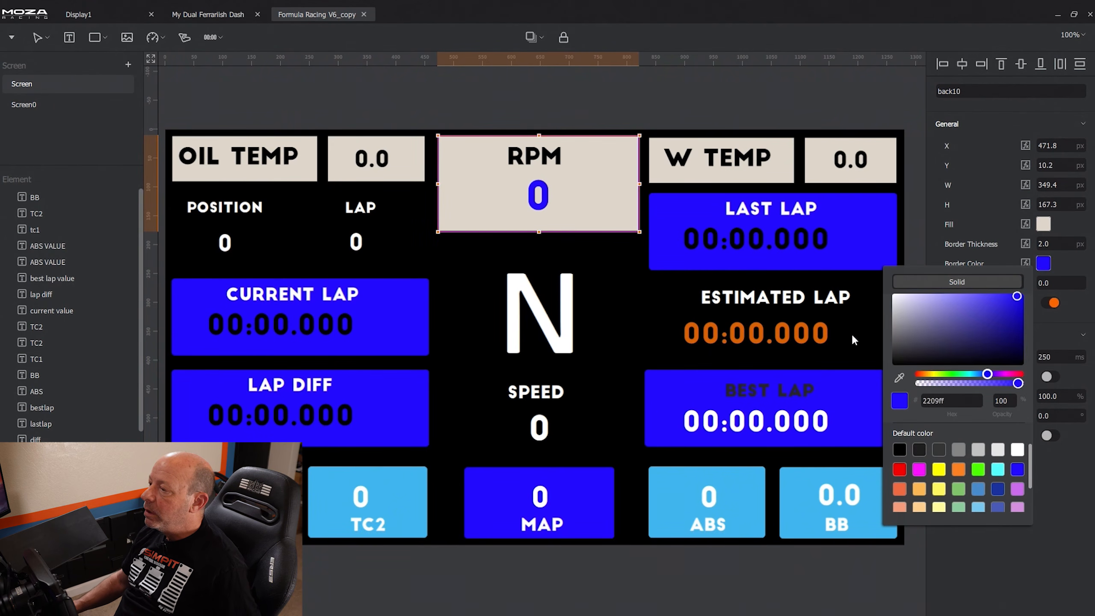
# Step: Change the Estimated Lap value's text color to red ee0000
pyautogui.click(810, 327)
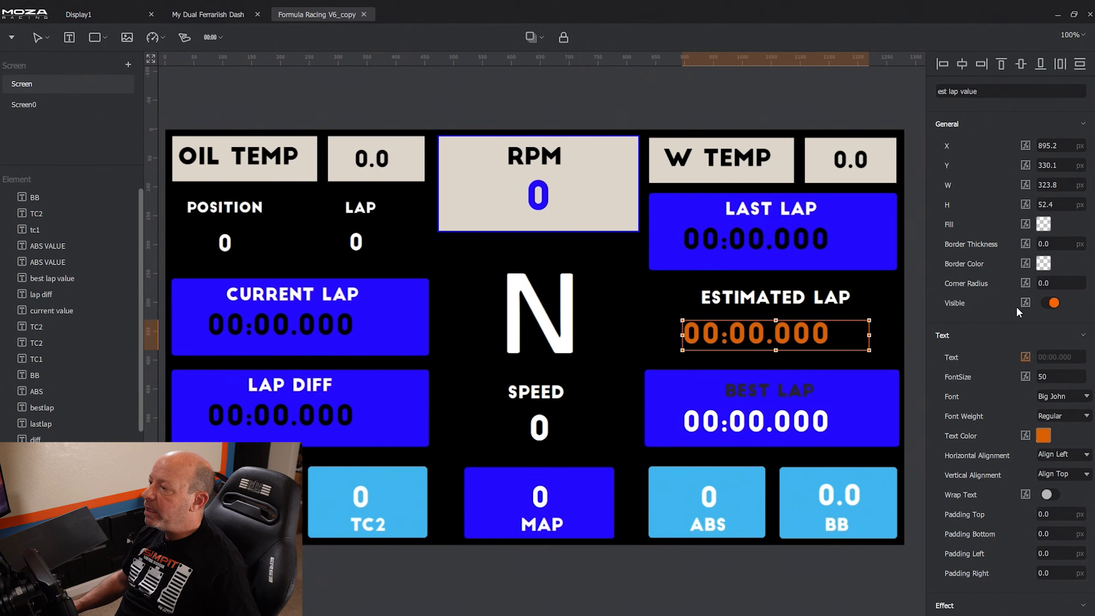
pyautogui.click(1044, 436)
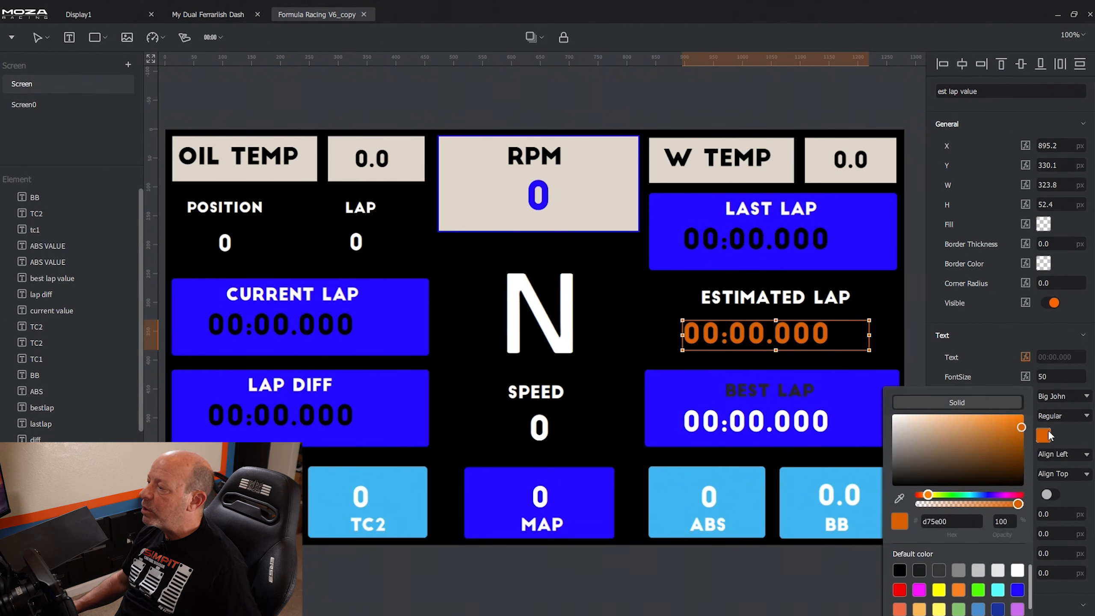
pyautogui.click(899, 589)
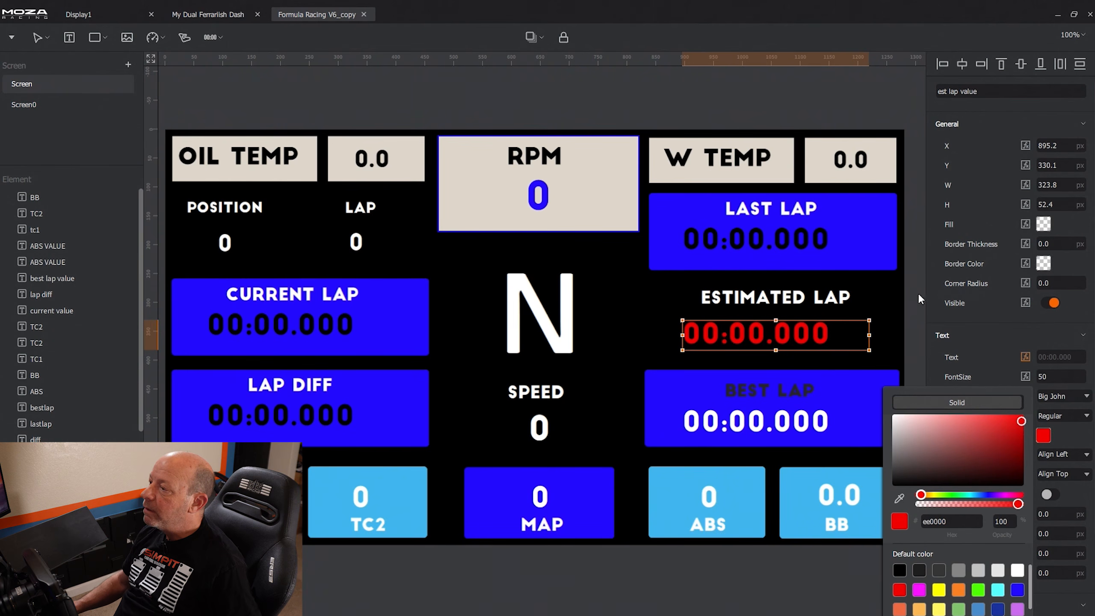
pyautogui.click(906, 253)
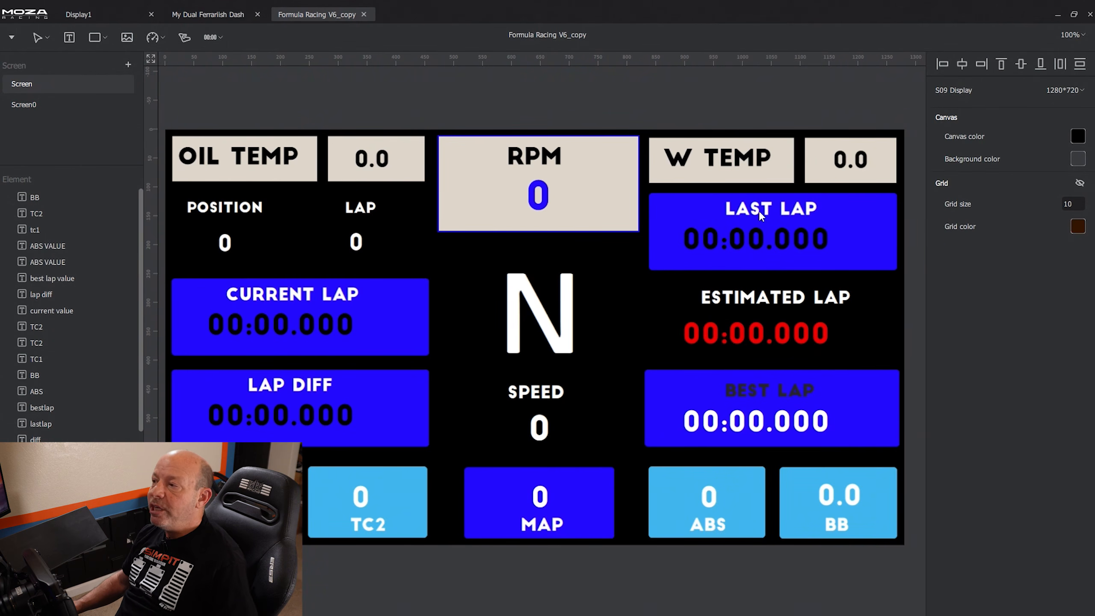
pyautogui.click(850, 159)
pyautogui.click(373, 159)
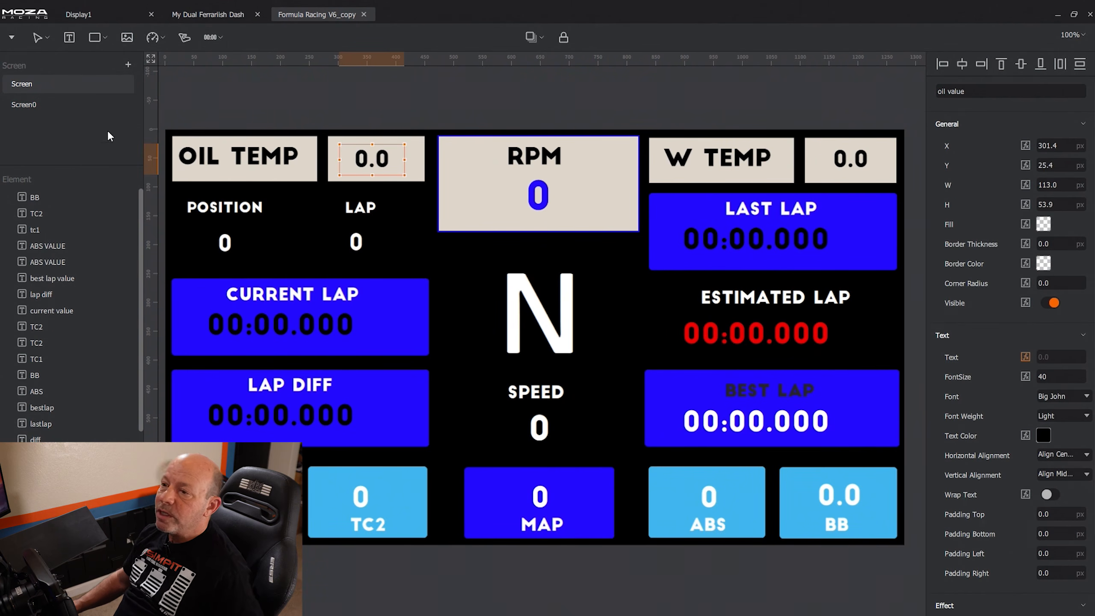
# Step: On Screen0, change the fill of the Current Lap and Lap Diff background boxes to blue 2209ff
pyautogui.click(41, 110)
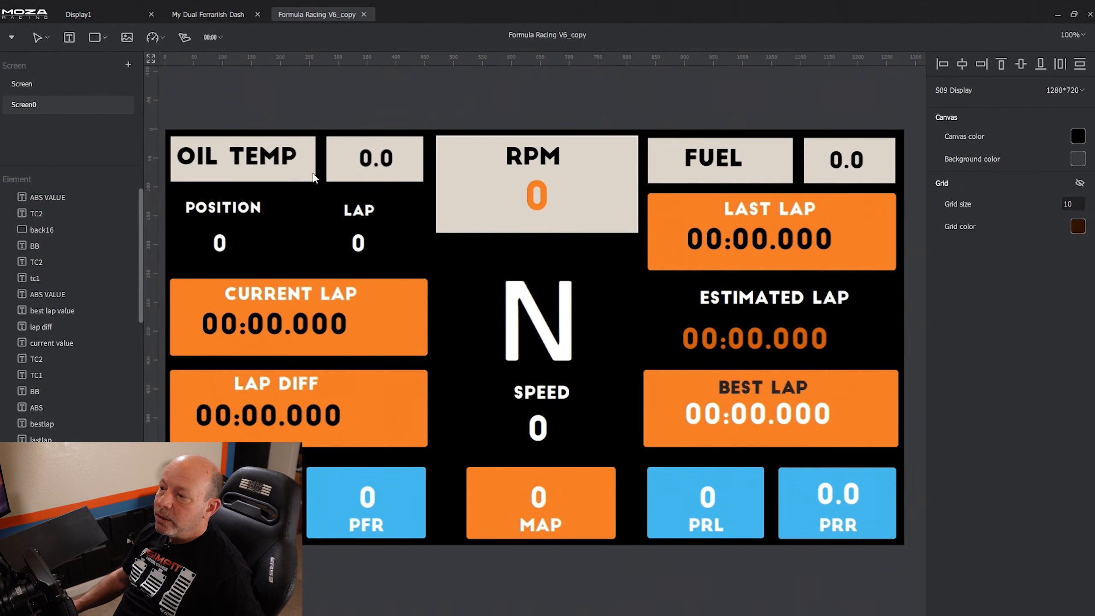
pyautogui.click(394, 321)
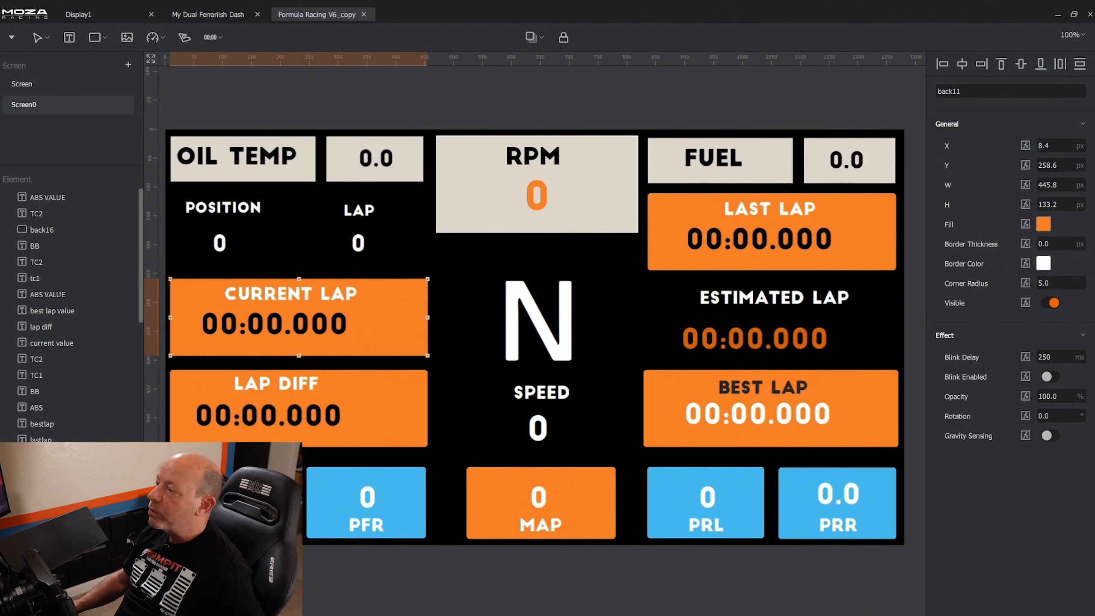
pyautogui.click(1043, 224)
pyautogui.click(1017, 430)
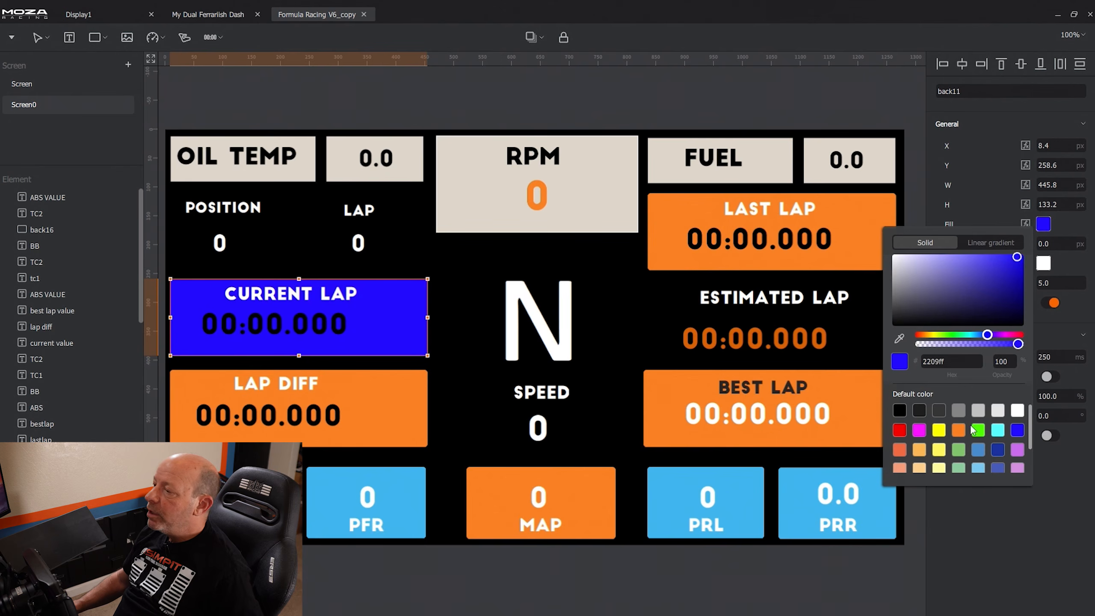
pyautogui.click(416, 415)
pyautogui.click(1044, 224)
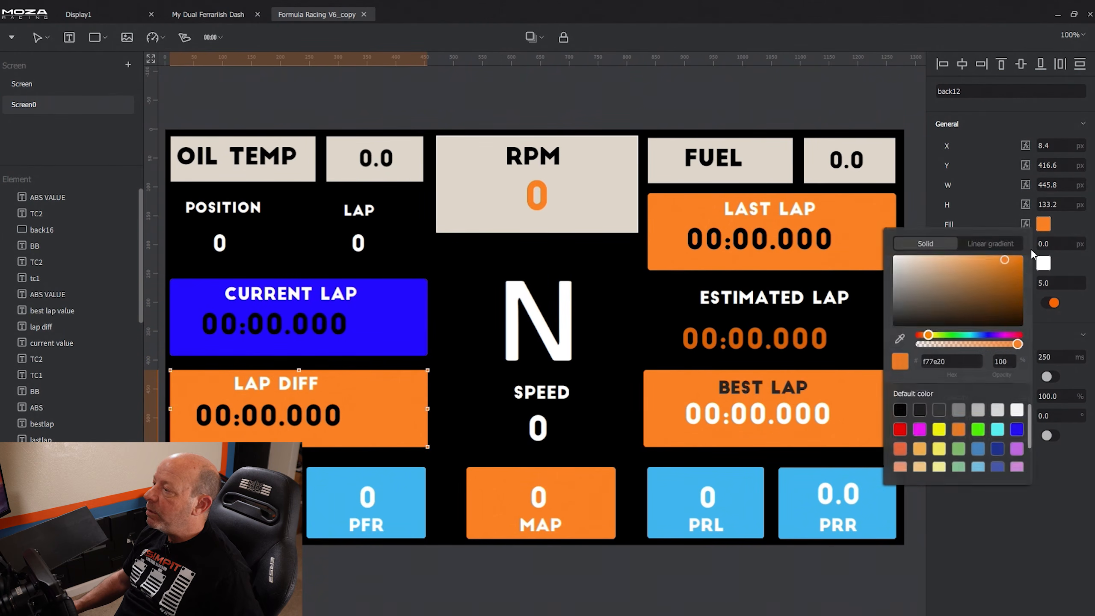
pyautogui.click(1016, 431)
# Step: On Screen0, change the fill of the Last Lap and Best Lap background boxes to blue 2209ff
pyautogui.click(869, 242)
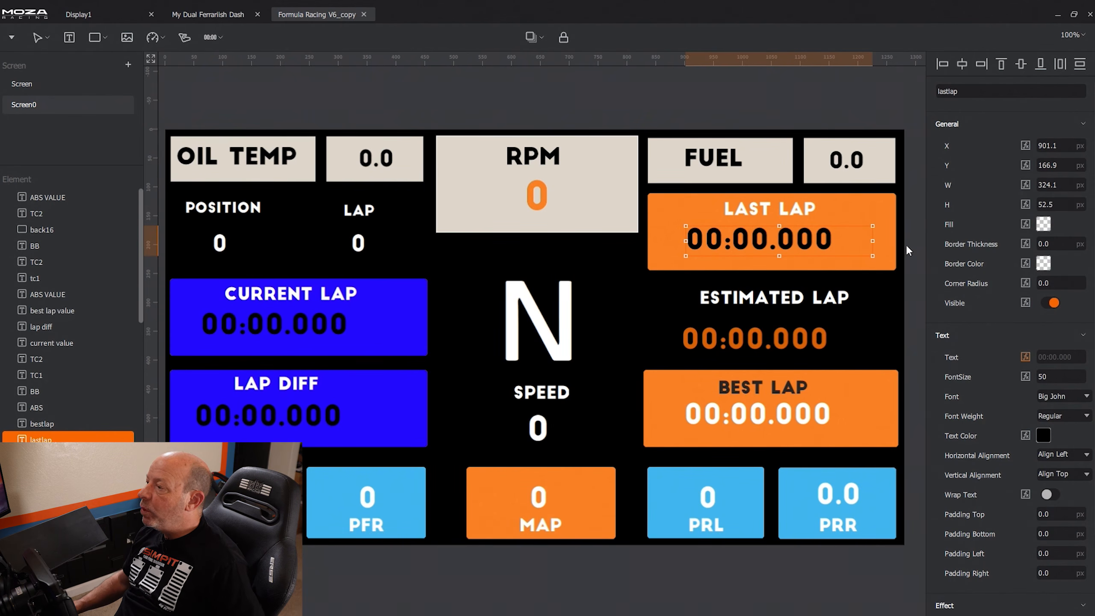
pyautogui.click(894, 242)
pyautogui.click(1044, 226)
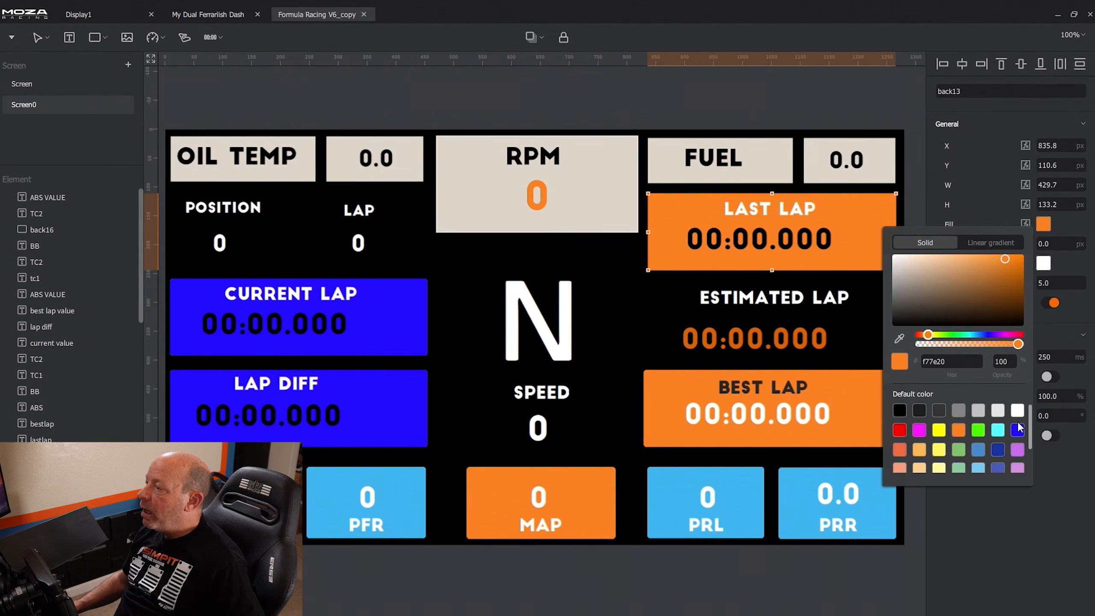
pyautogui.click(1017, 430)
pyautogui.click(867, 408)
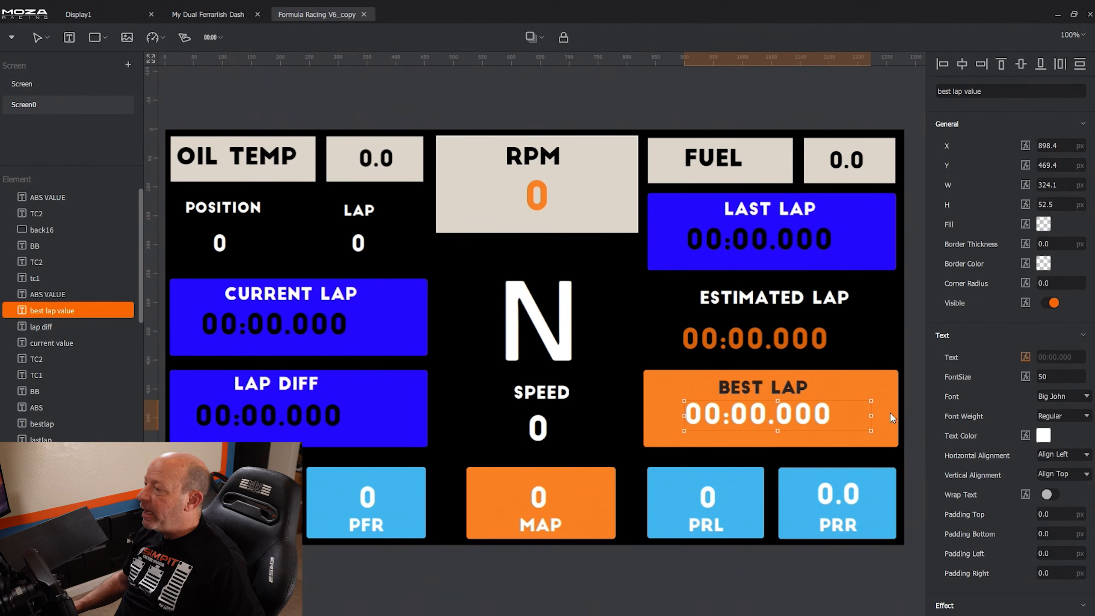
pyautogui.click(891, 410)
pyautogui.click(1044, 224)
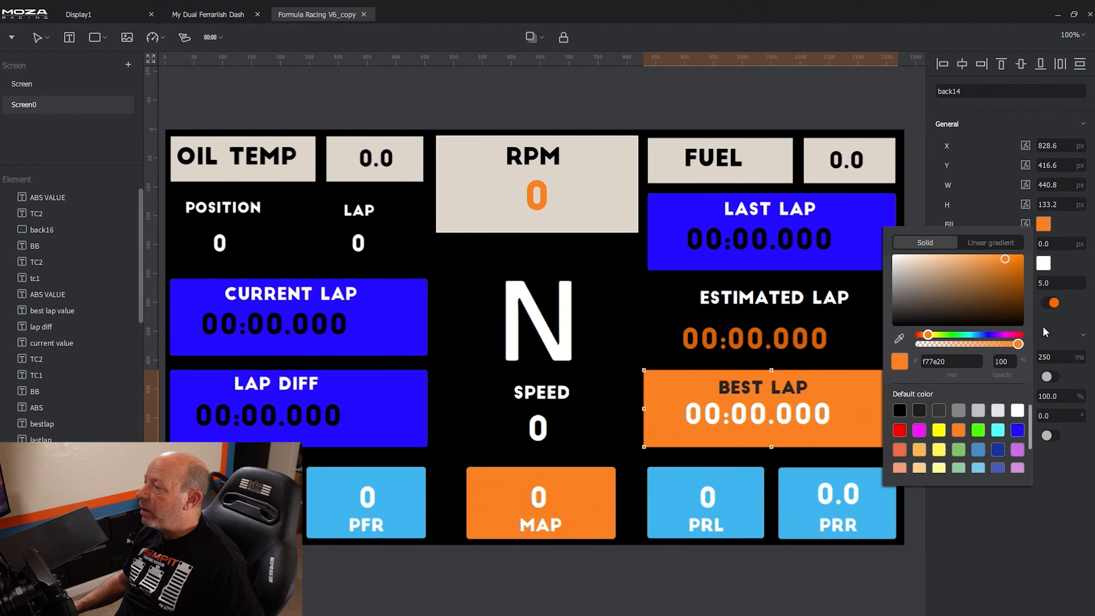
pyautogui.click(1017, 430)
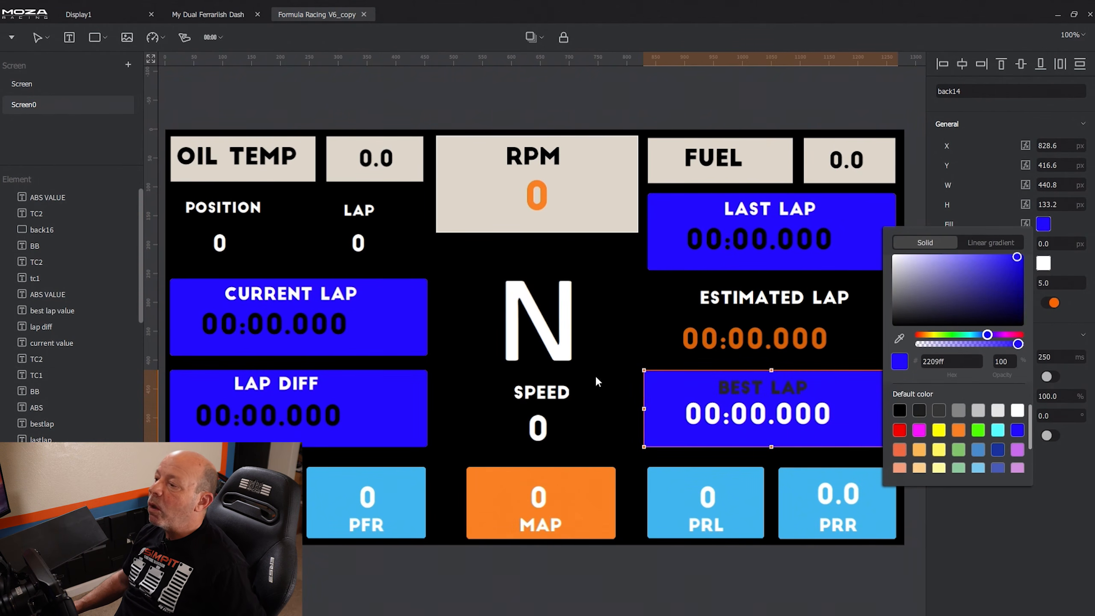
# Step: Change the fill of Screen0's MAP background box to blue 2209ff and deselect it
pyautogui.click(594, 482)
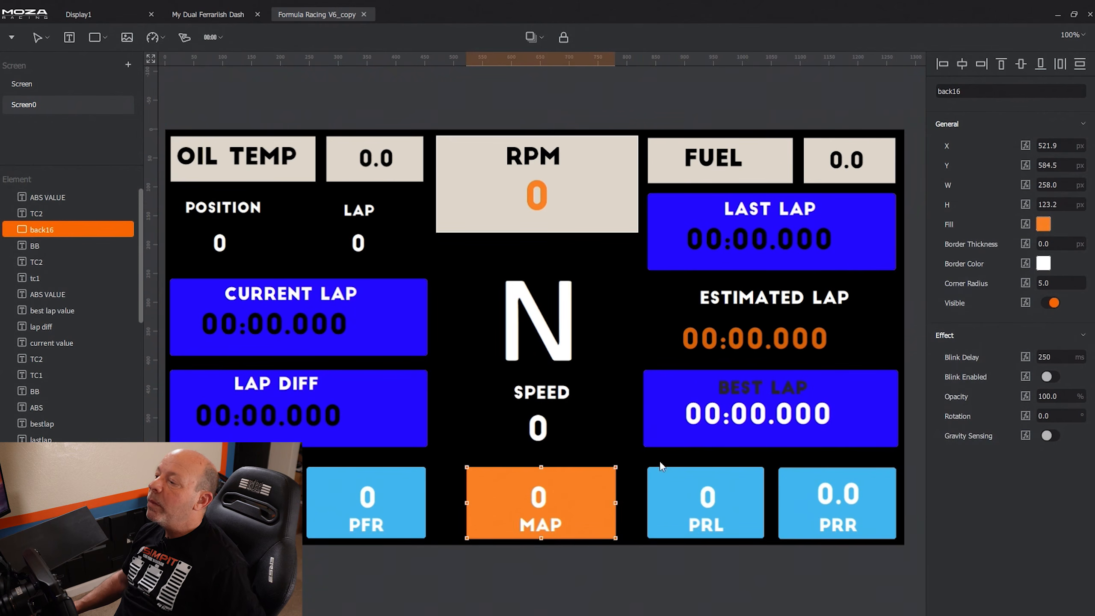
pyautogui.click(1043, 224)
pyautogui.click(1019, 430)
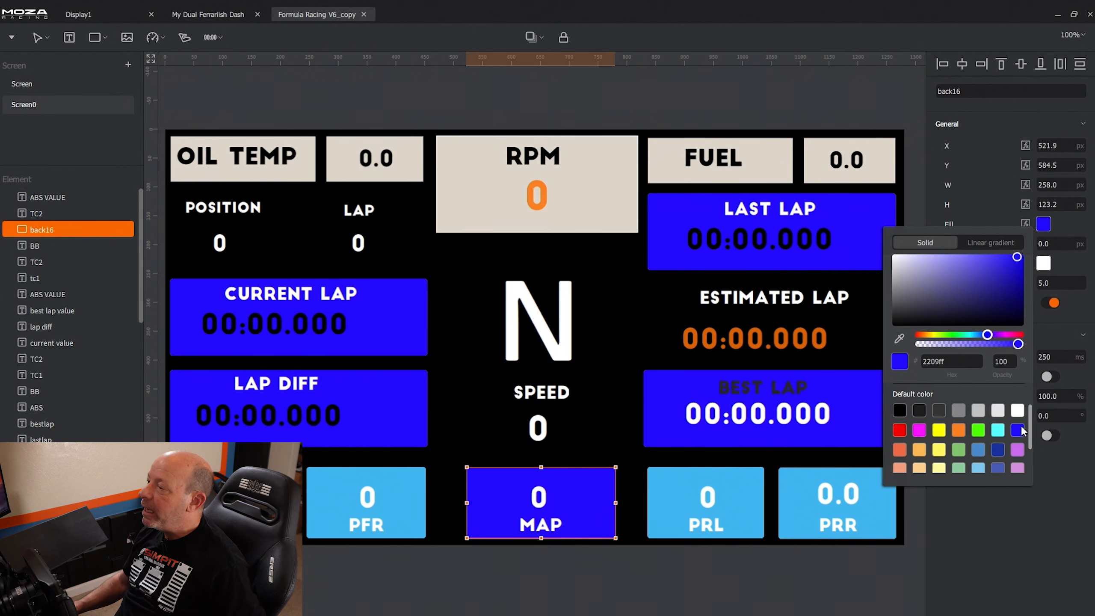
pyautogui.click(890, 93)
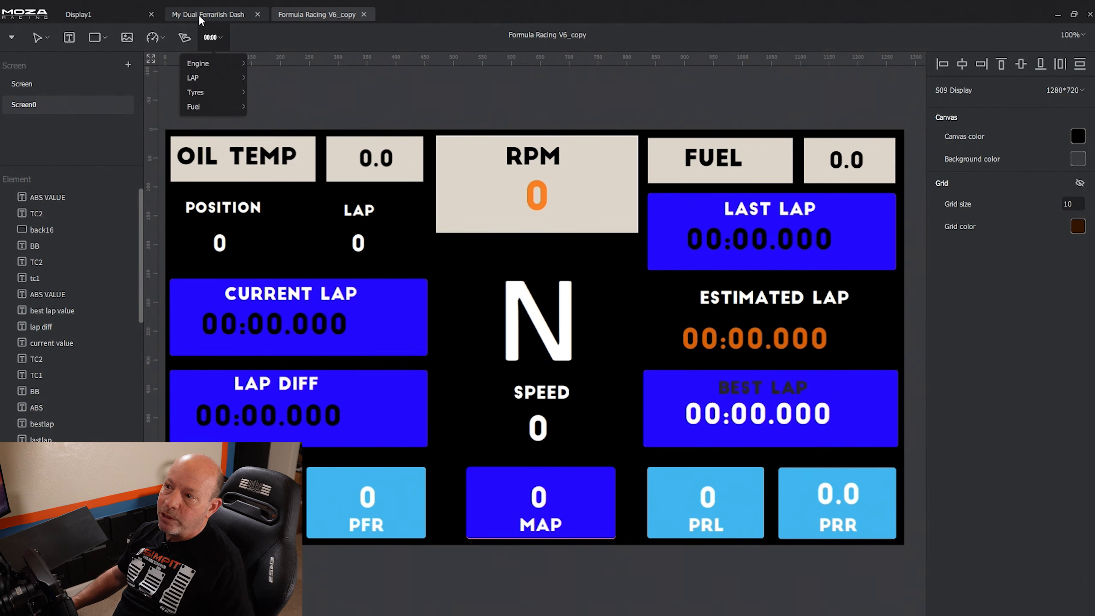
# Step: Save the Display1 dashboard, and close the dashboard editor without saving the changes to the other dashes
pyautogui.click(104, 12)
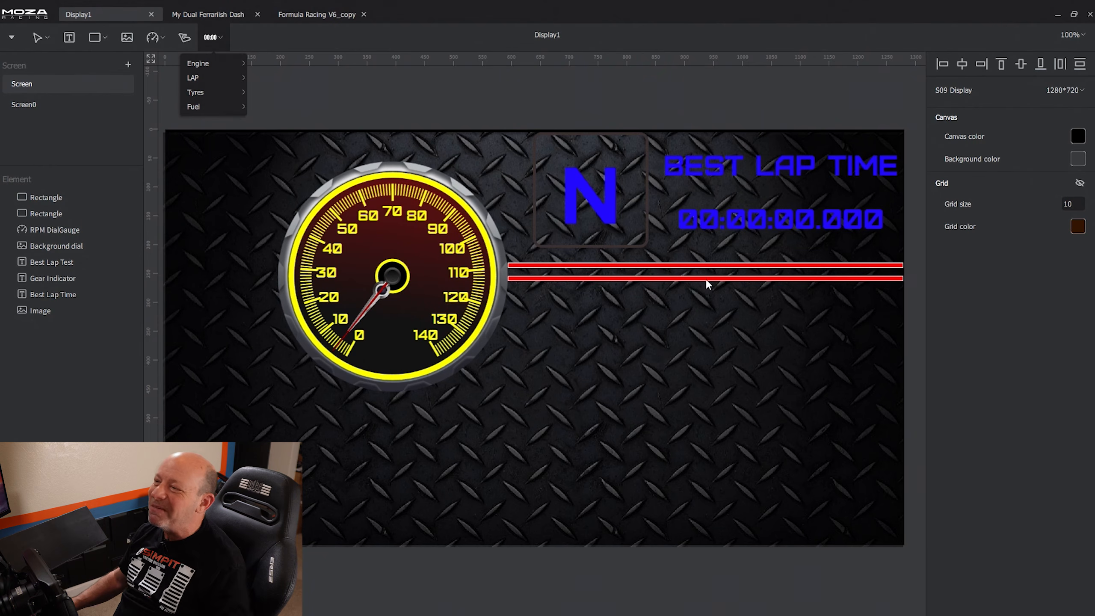
pyautogui.click(32, 41)
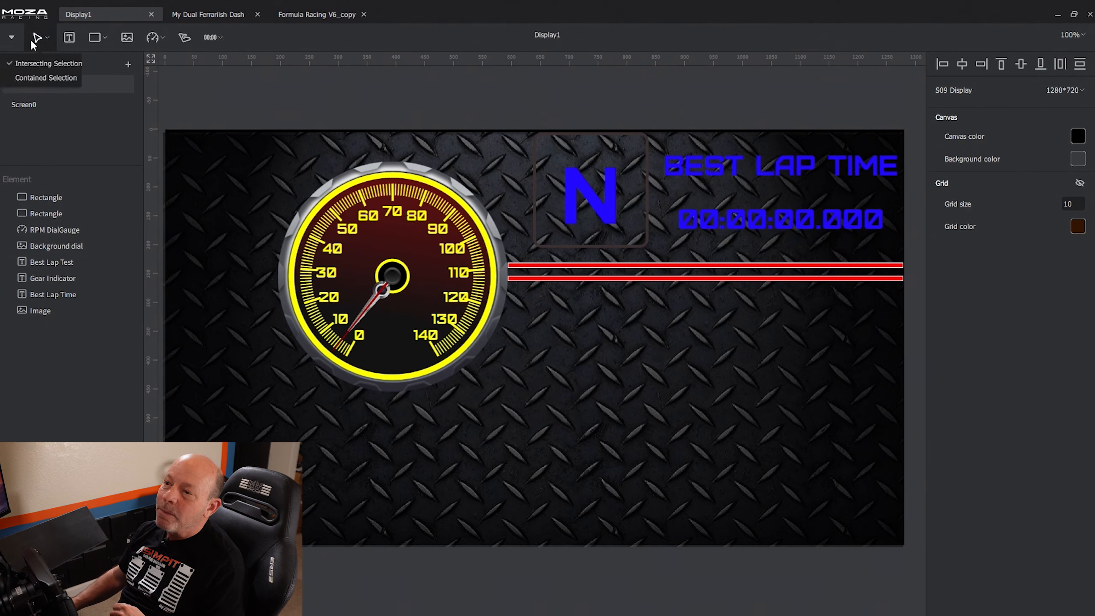
pyautogui.click(11, 39)
pyautogui.moveTo(8, 64)
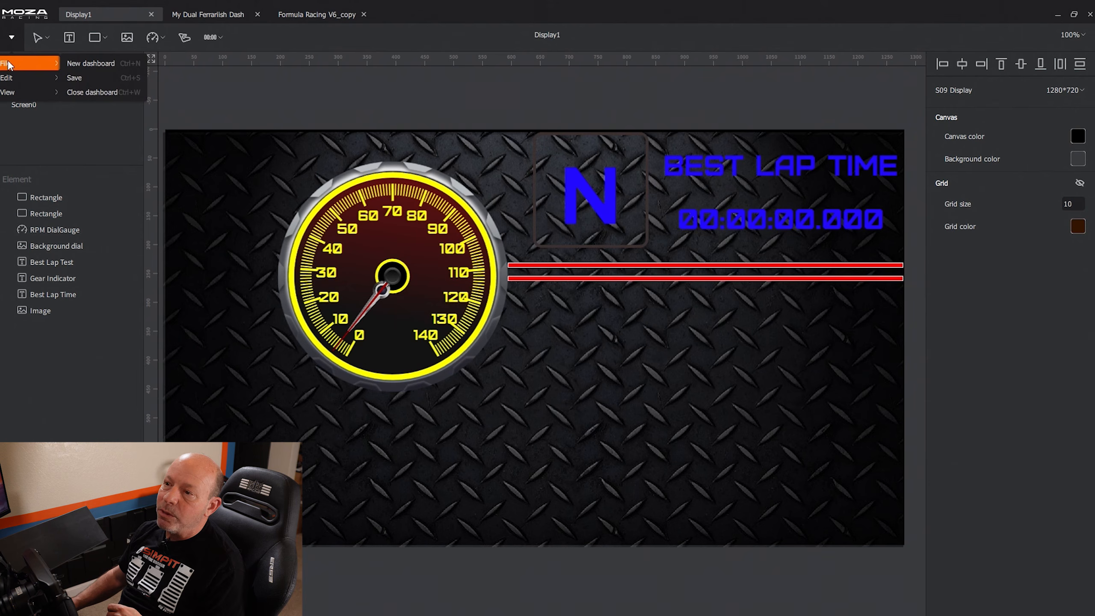
pyautogui.click(83, 78)
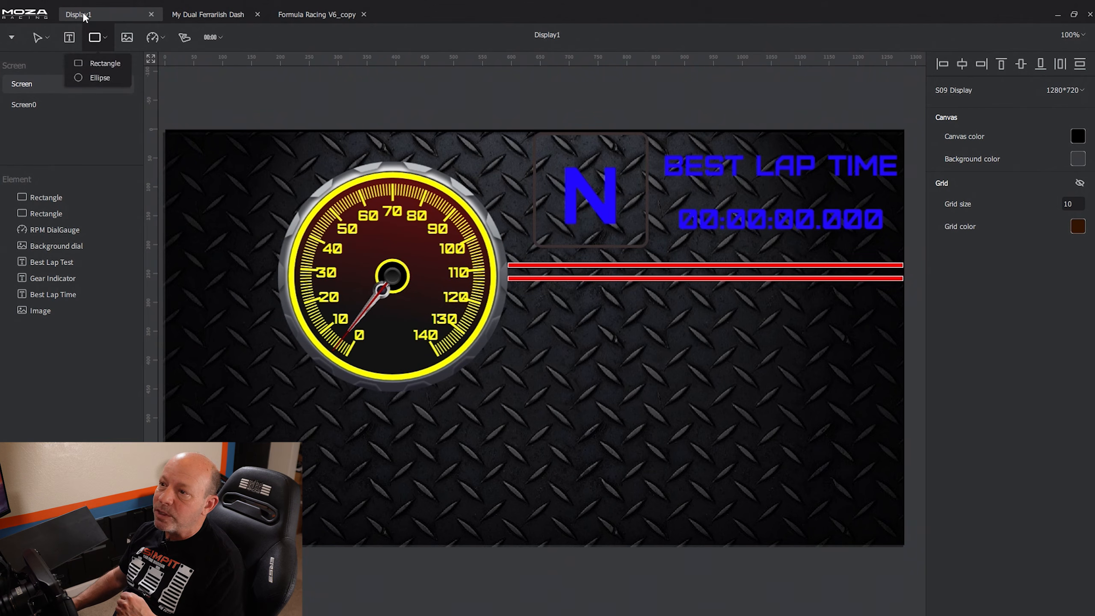
pyautogui.click(1091, 15)
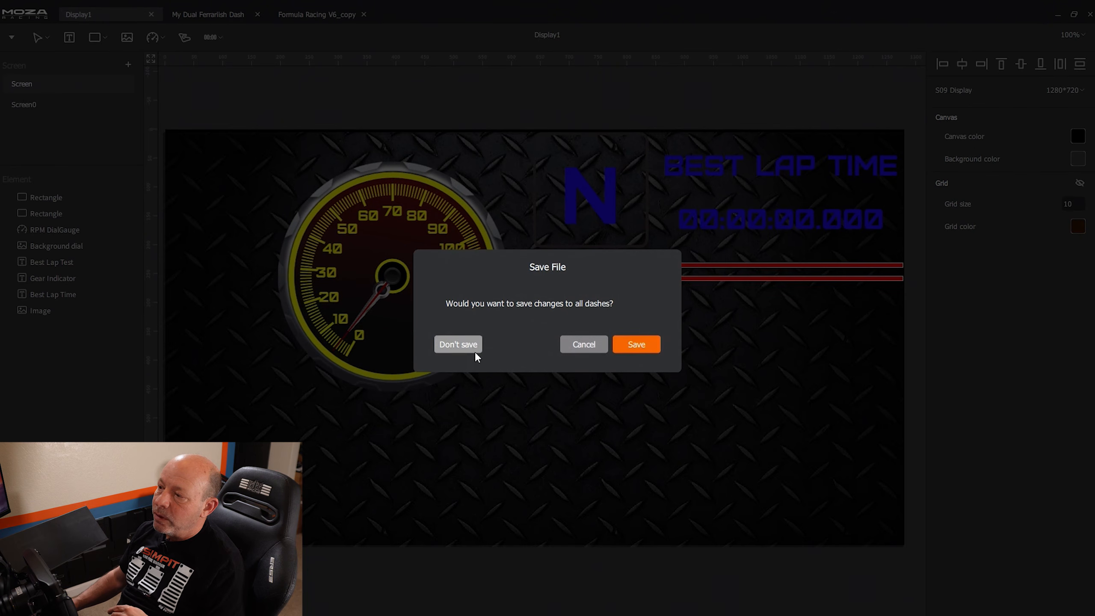
pyautogui.click(452, 347)
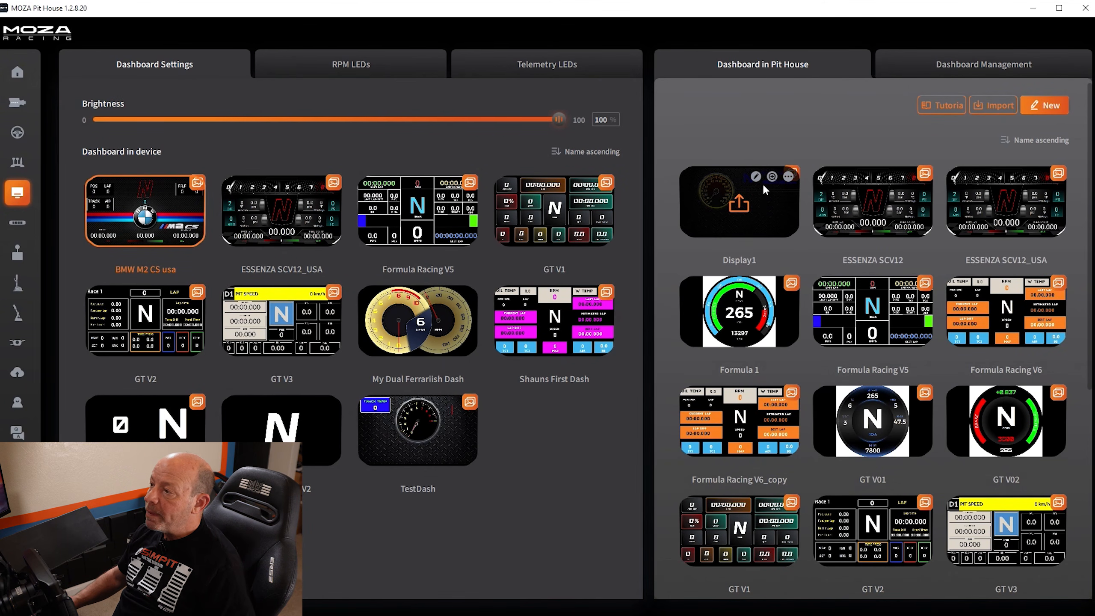
# Step: Upload the Display1 dashboard from Pit House to the device and set it as the dashboard in use
pyautogui.click(787, 176)
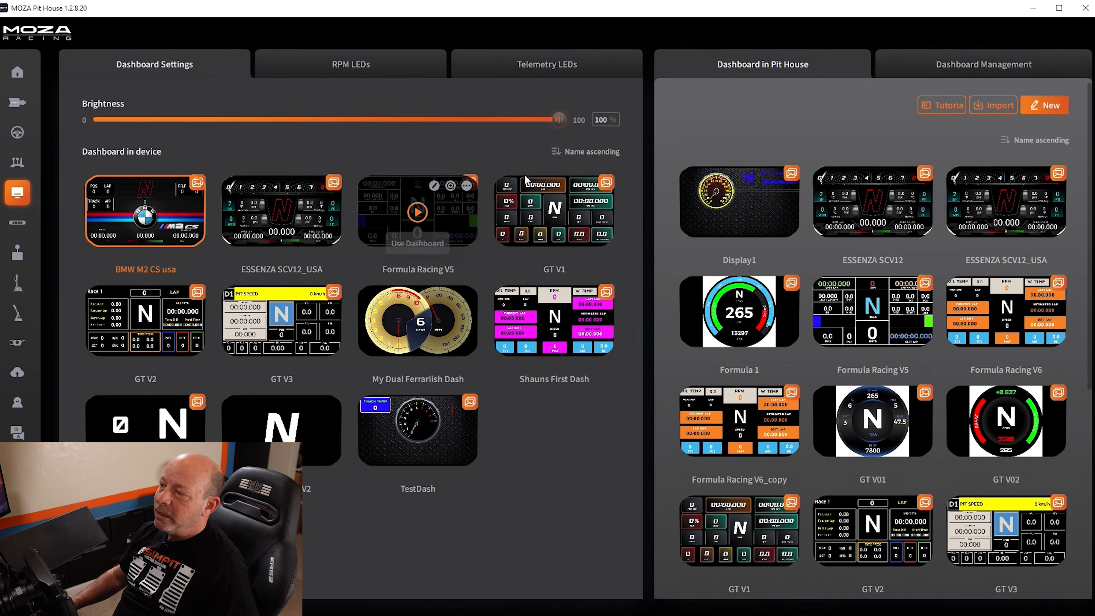
pyautogui.moveTo(741, 202)
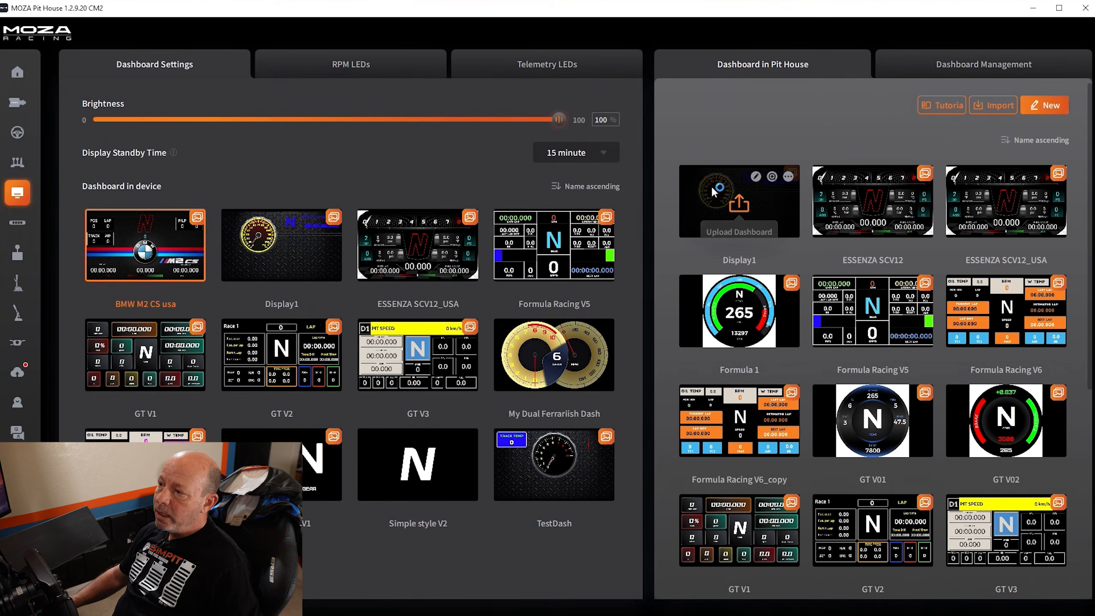
pyautogui.moveTo(276, 250)
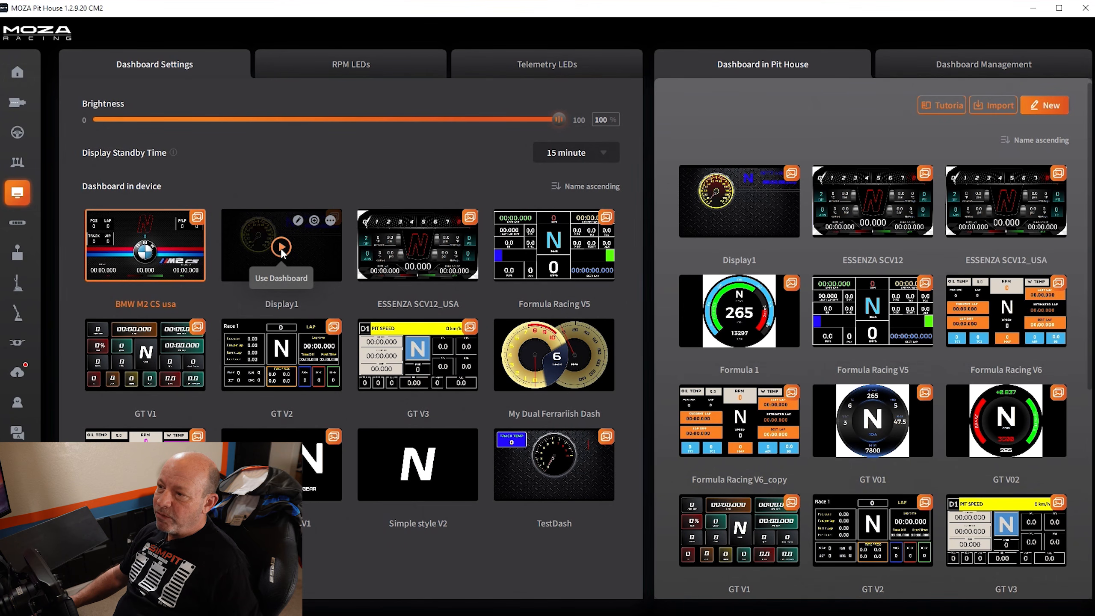
pyautogui.click(281, 248)
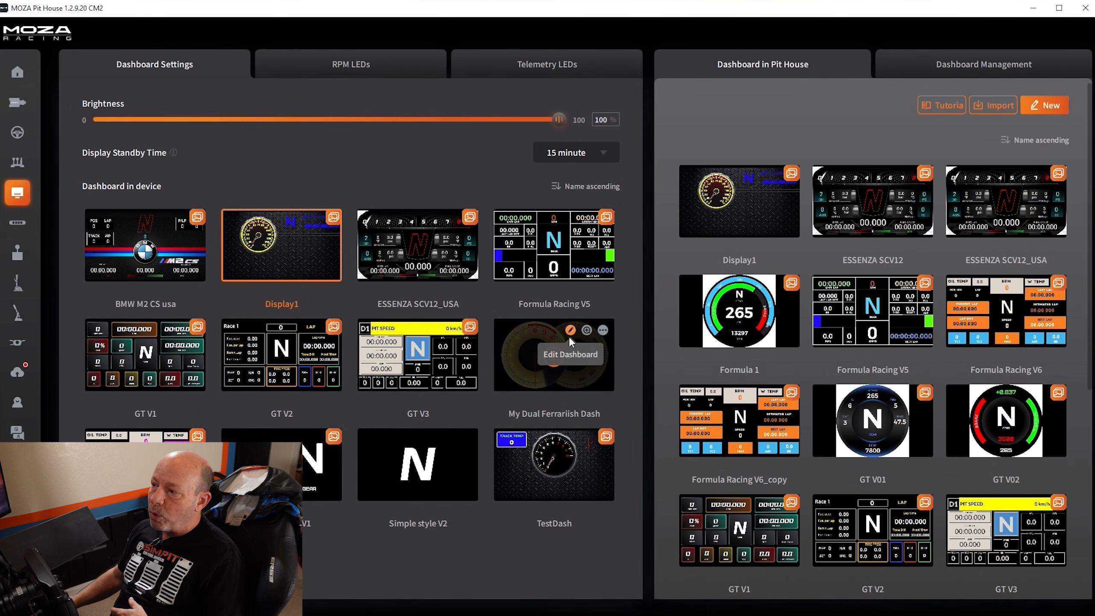
# Step: Preview the device's My Dual Ferrariish Dash and BMW M2 CS usa dashboards, closing each preview
pyautogui.click(586, 330)
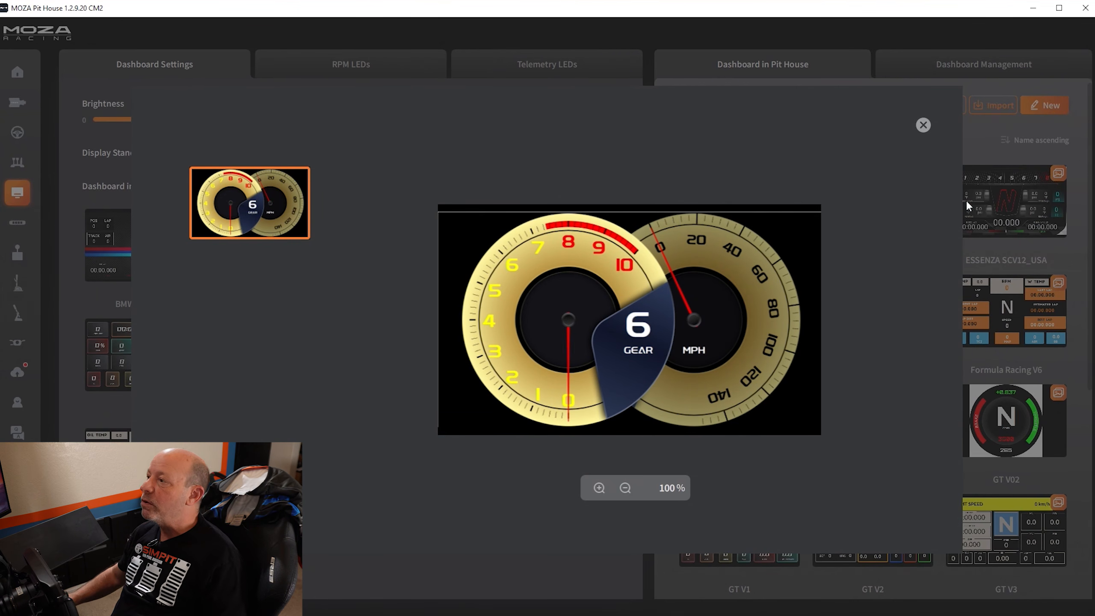
pyautogui.click(923, 125)
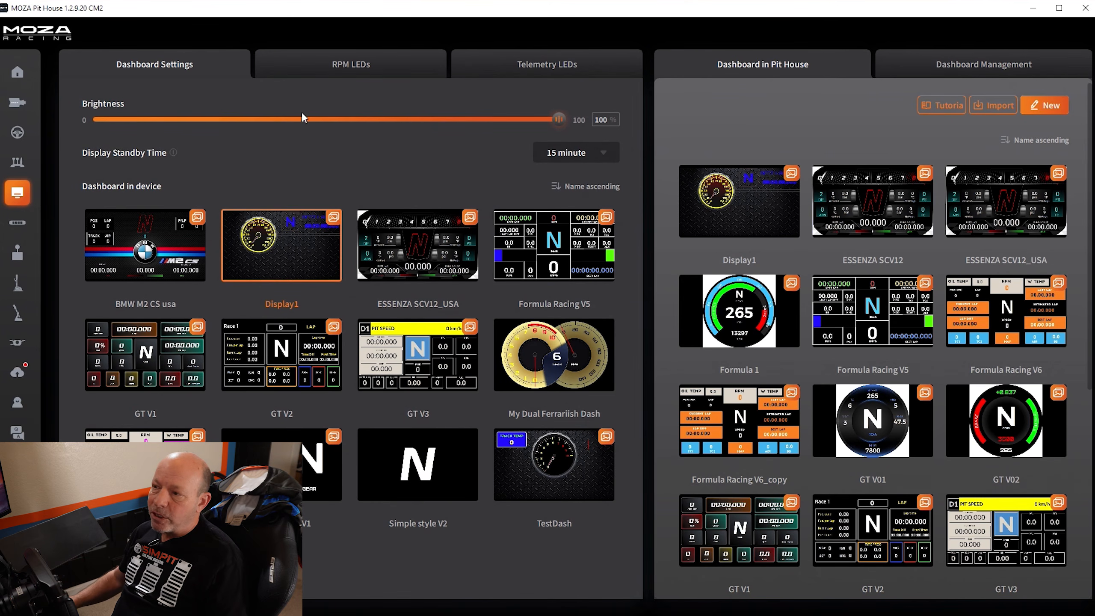
pyautogui.moveTo(140, 263)
pyautogui.click(194, 220)
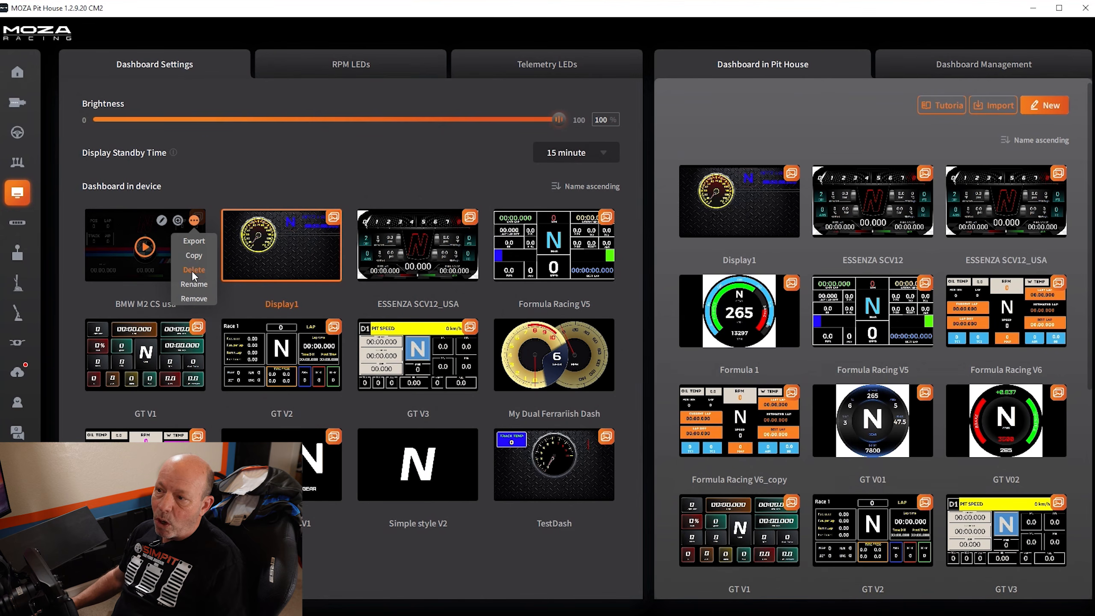
pyautogui.click(177, 220)
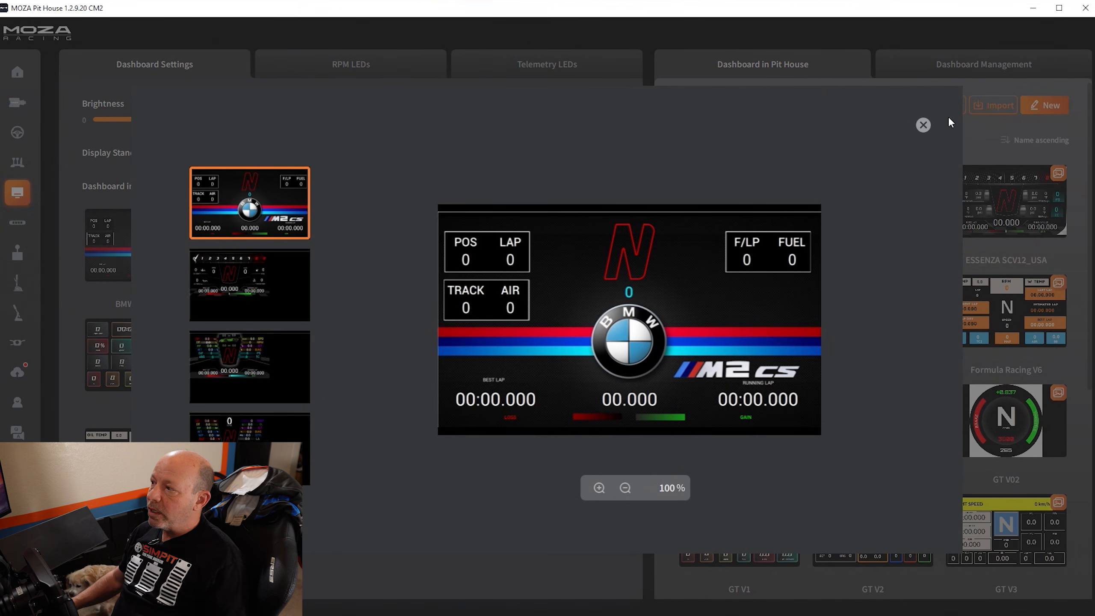
pyautogui.click(922, 126)
# Step: Reopen the BMW M2 CS usa preview and look through its screens, returning to the first one
pyautogui.moveTo(164, 259)
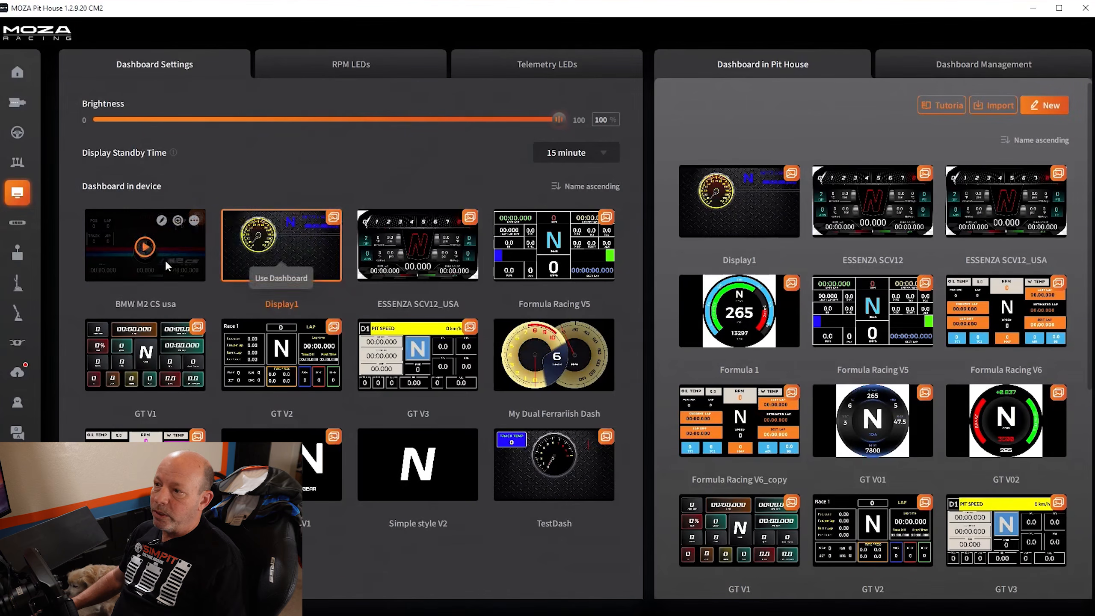
pyautogui.click(177, 220)
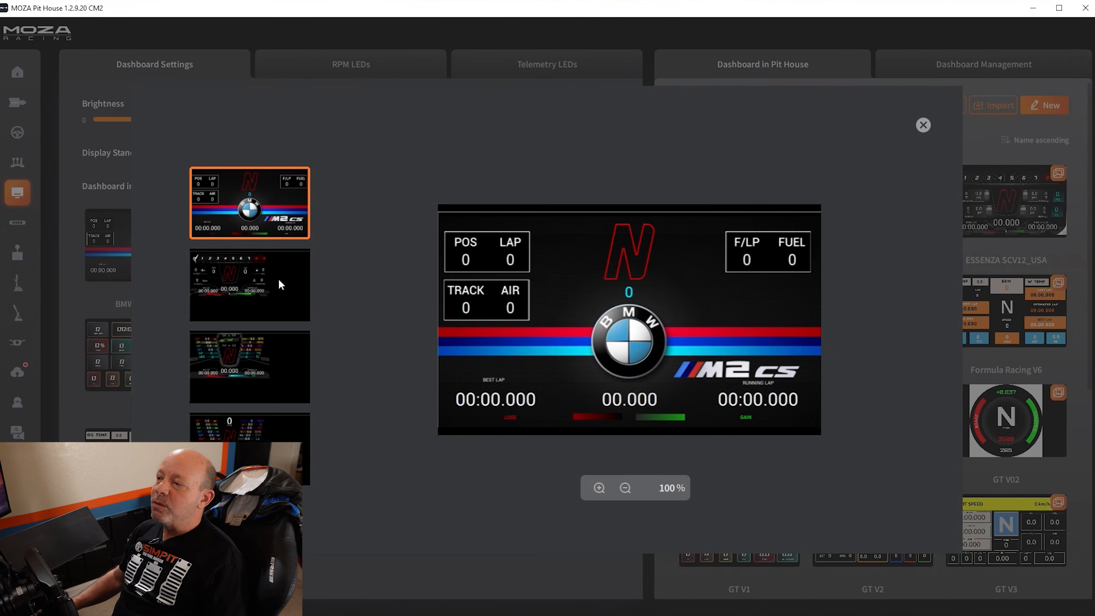
pyautogui.click(259, 287)
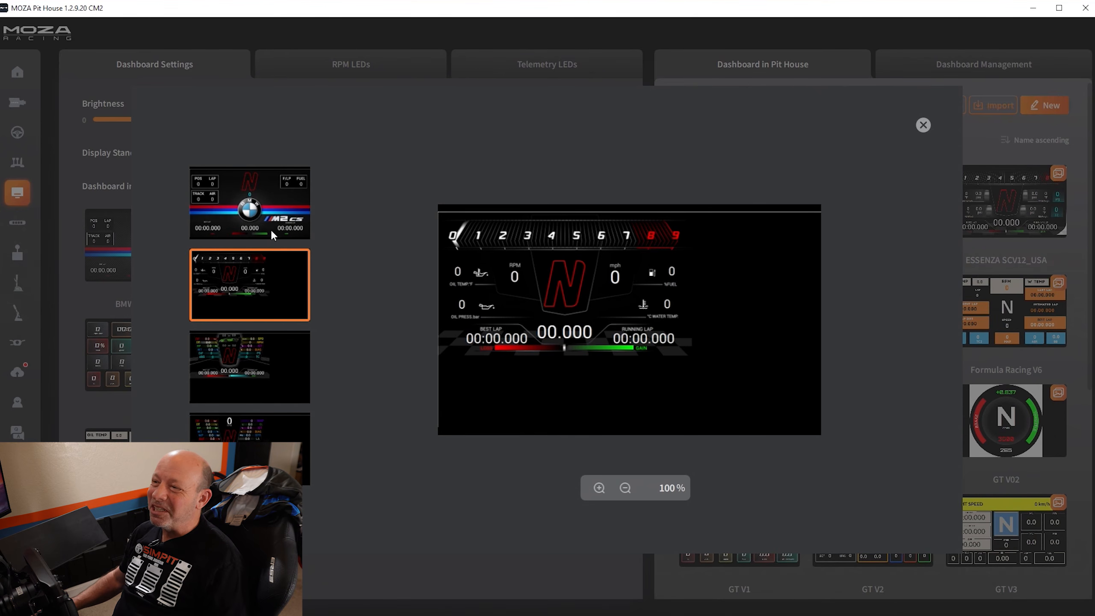
pyautogui.click(273, 212)
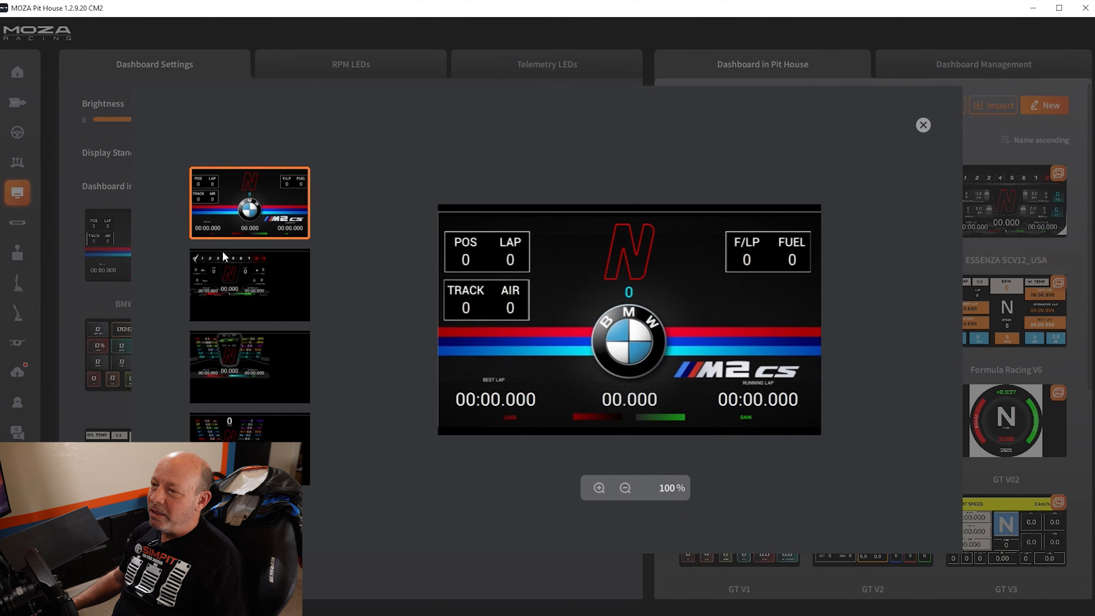
pyautogui.click(242, 279)
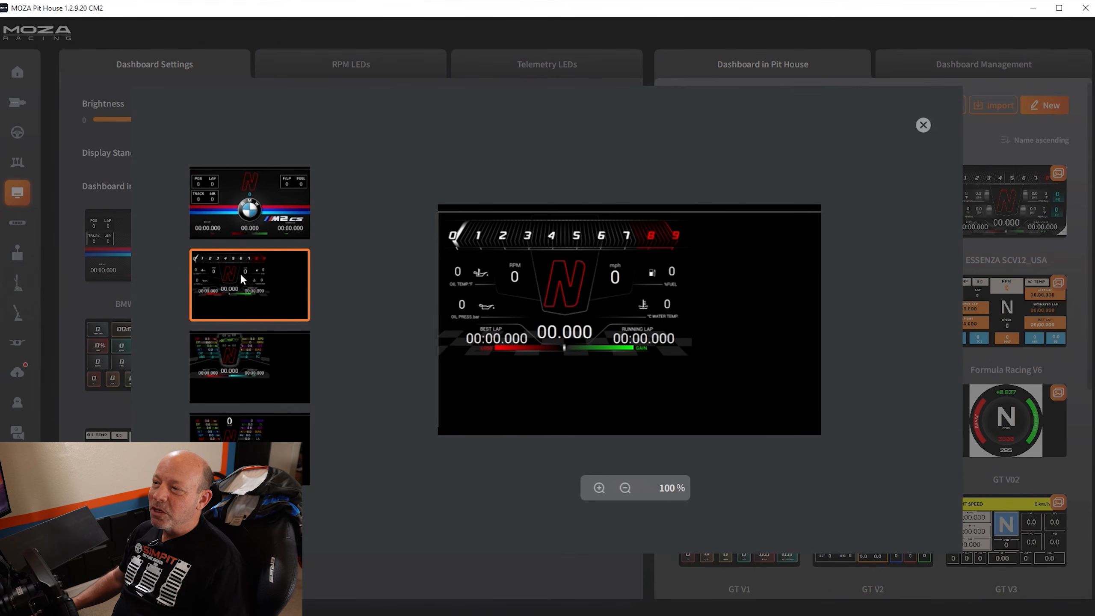
pyautogui.click(237, 378)
pyautogui.click(252, 429)
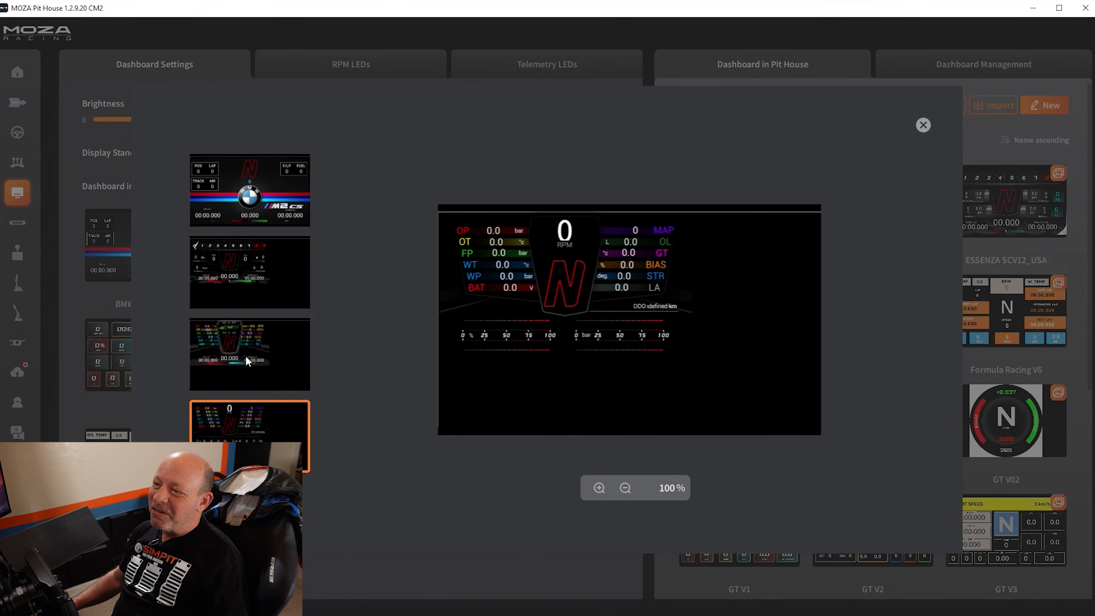
pyautogui.click(247, 345)
pyautogui.click(271, 178)
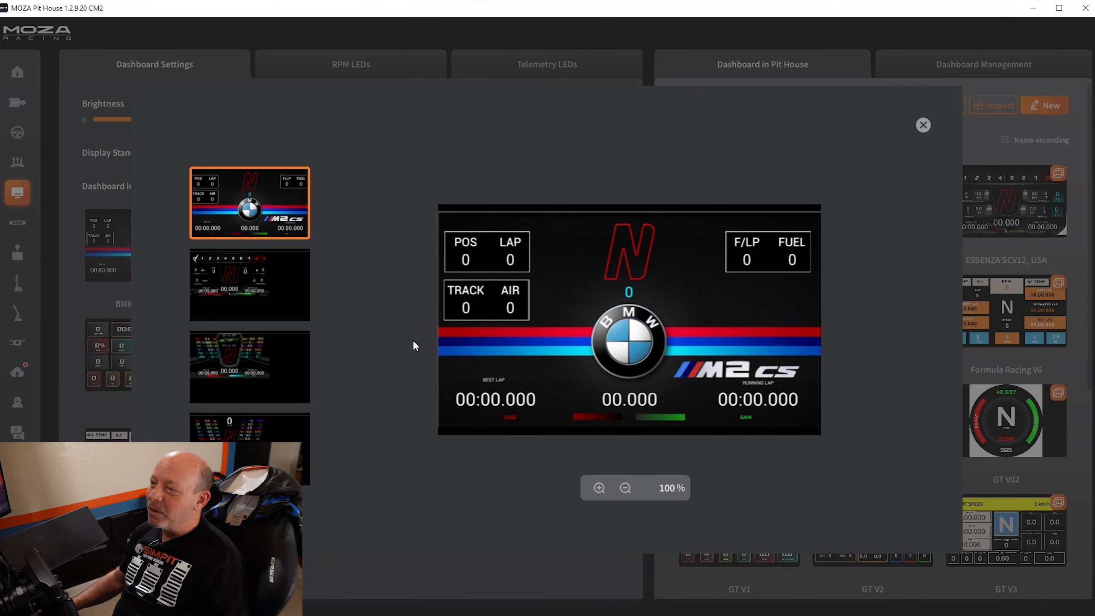